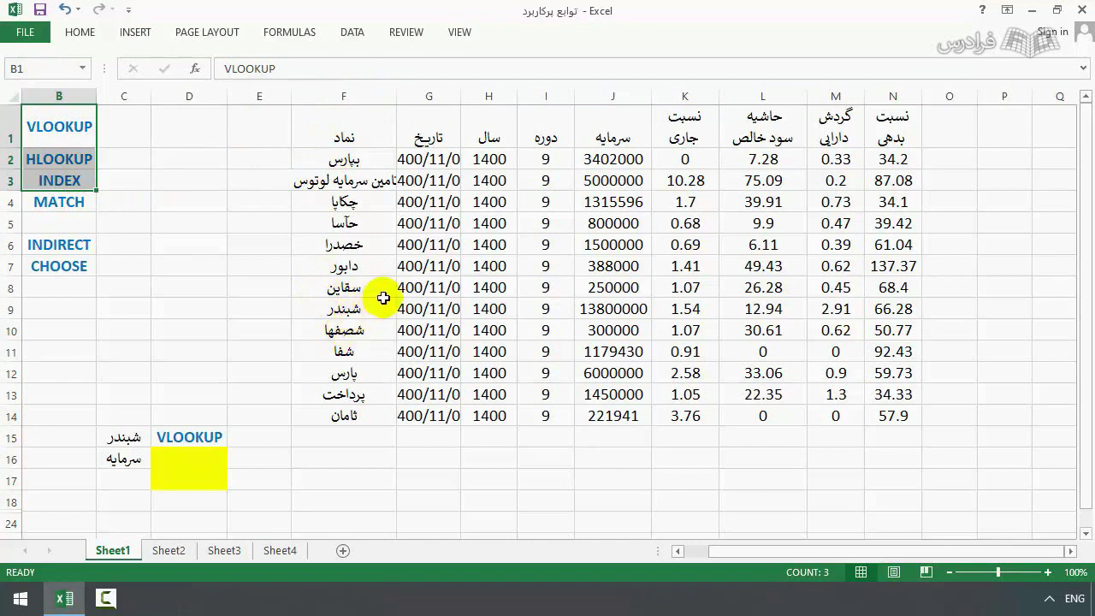
Examine the شبندر row and the سرمایه column in the data table, along with the lookup entries in C15:C16.
left_click(352, 311)
left_click_drag(352, 311, 611, 309)
left_click_drag(599, 123, 590, 308)
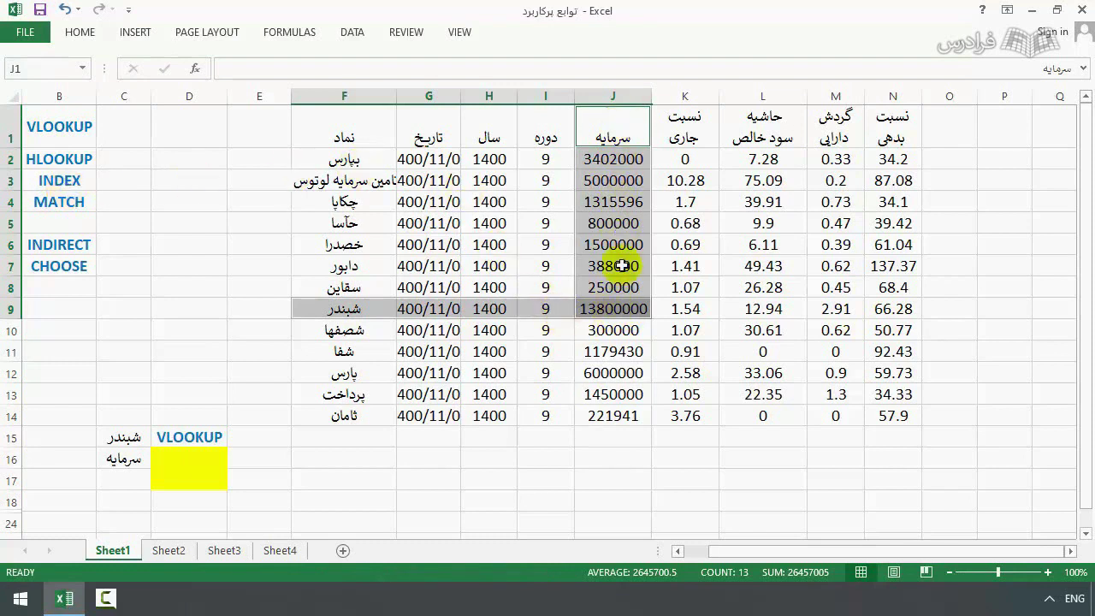
left_click(201, 435)
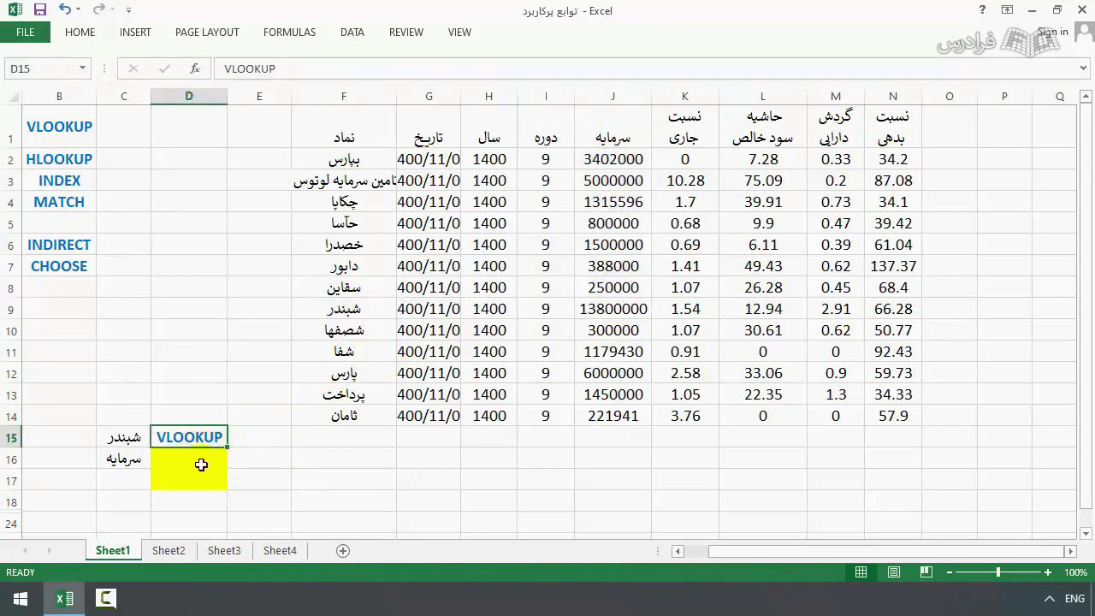
left_click_drag(133, 436, 130, 451)
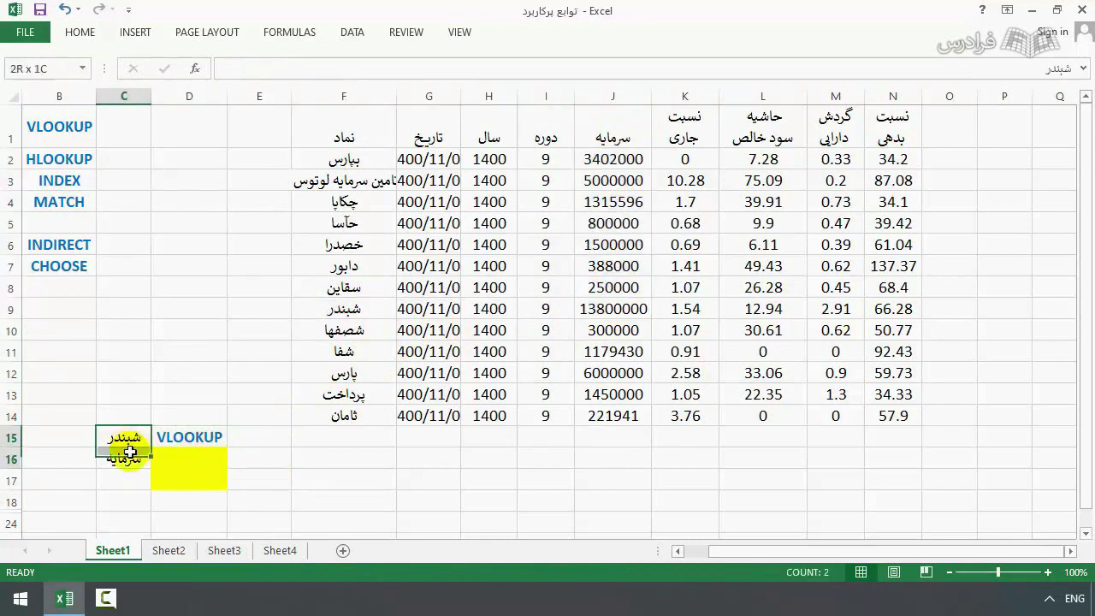
Begin a VLOOKUP formula in E15 with the symbol in C15 as its lookup value.
left_click(265, 442)
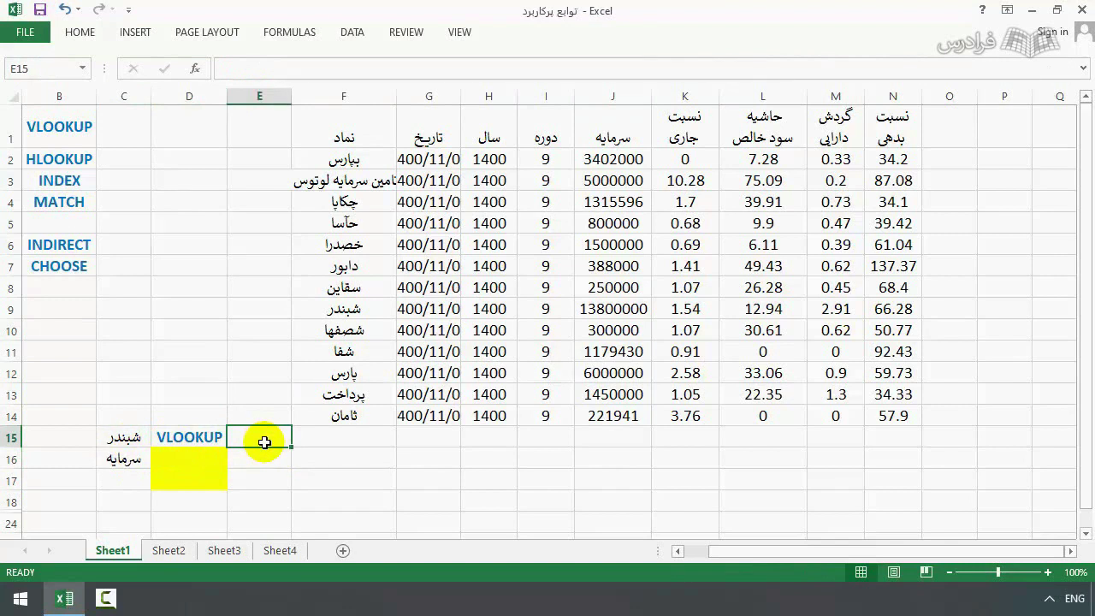
type("=vl")
double_click(285, 458)
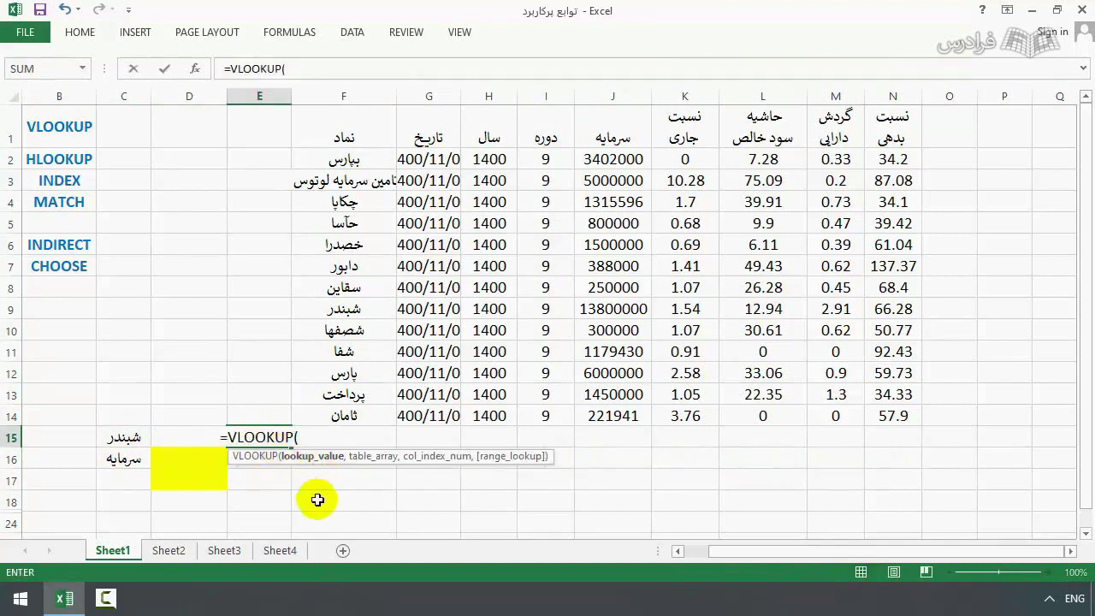
left_click(127, 437)
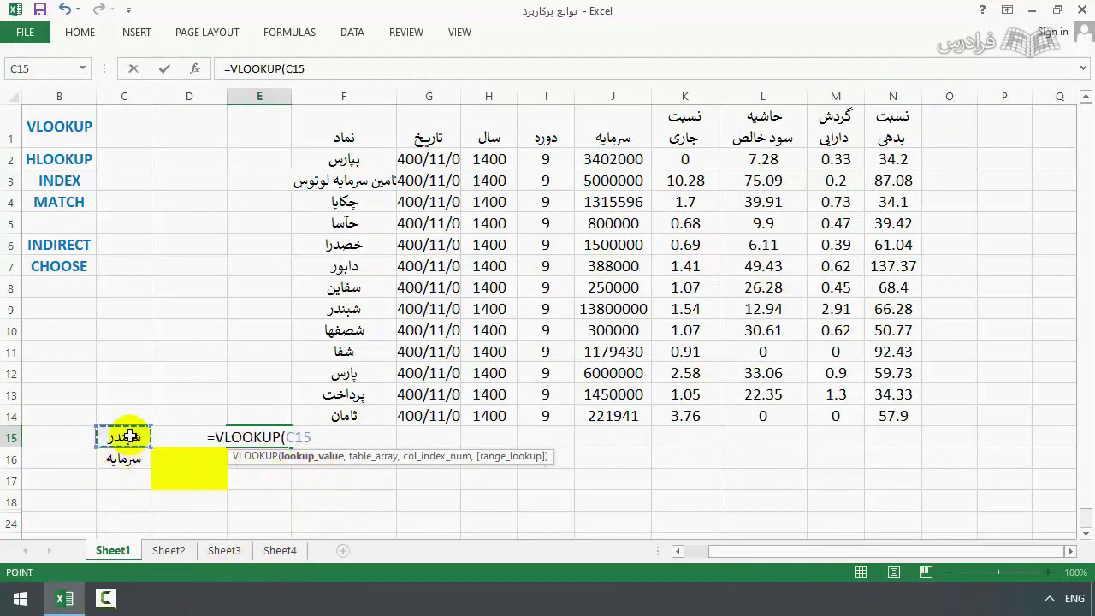
type(",")
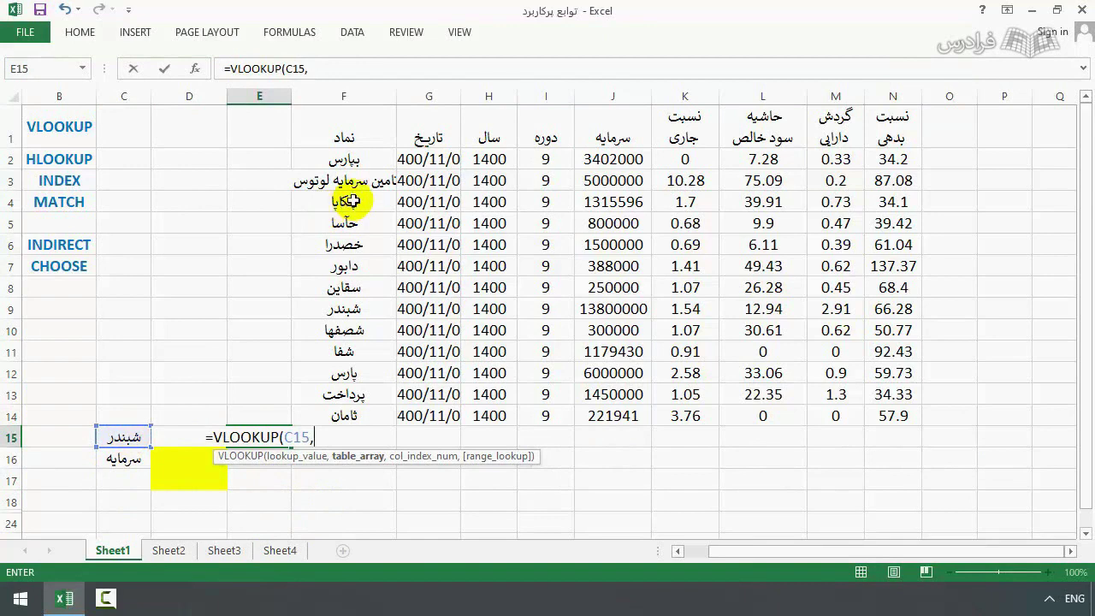
Complete the E15 VLOOKUP with table array F1:N14, column index 5 and range lookup 1.
left_click_drag(352, 124, 900, 415)
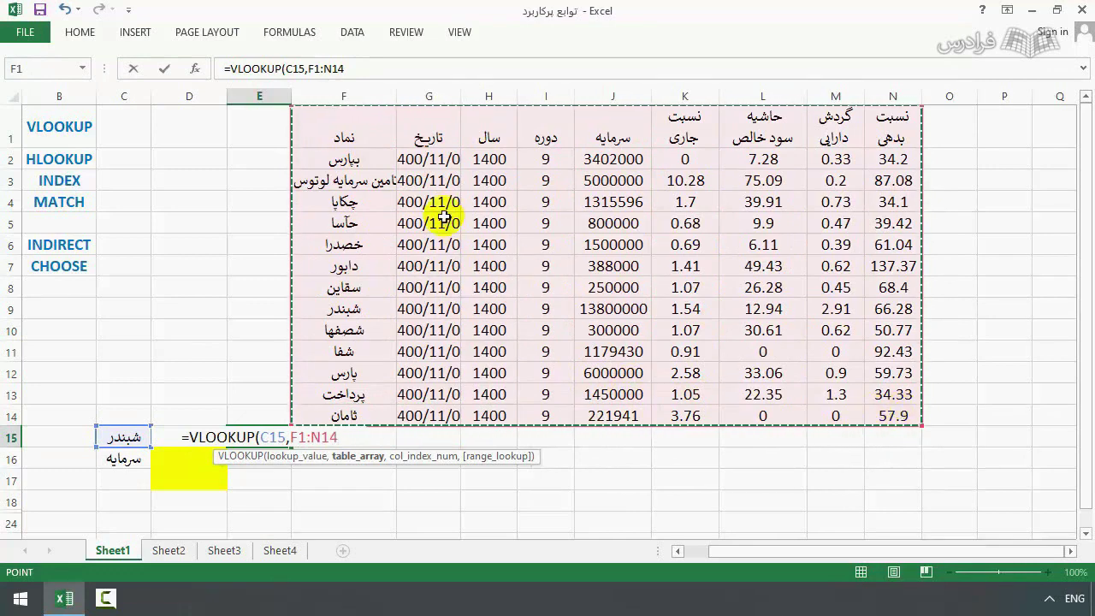
left_click(343, 135)
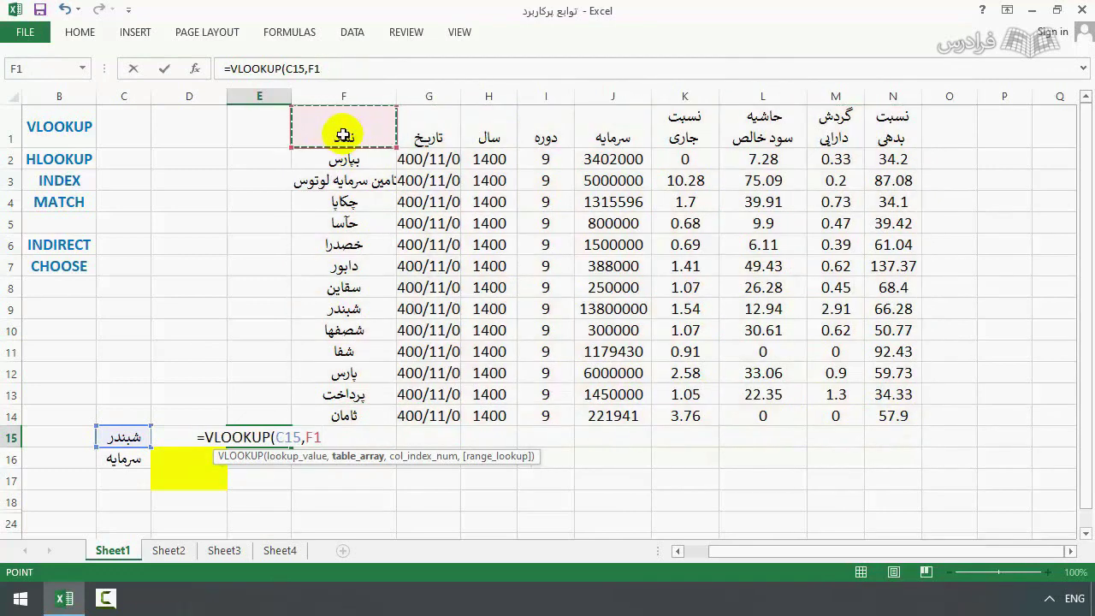
key("ctrl+shift+Right")
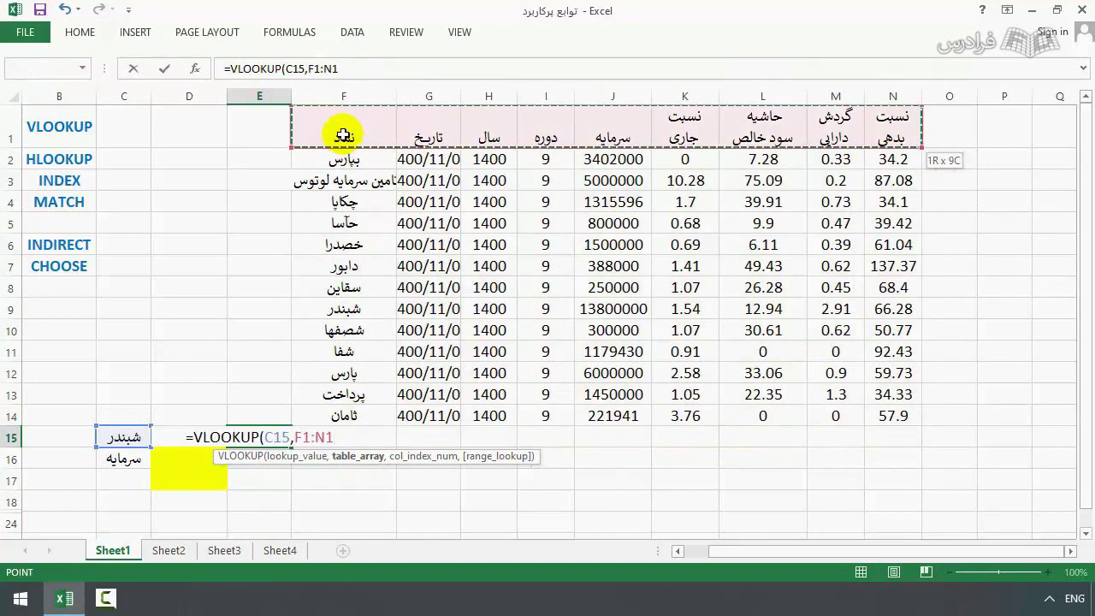
key("ctrl+shift+Down")
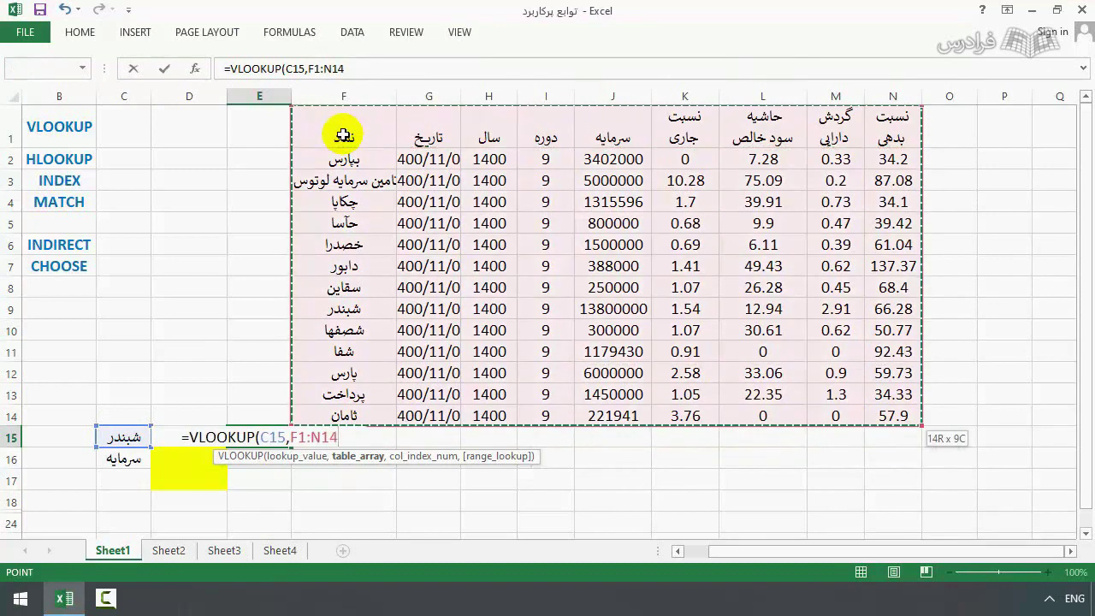
type(",")
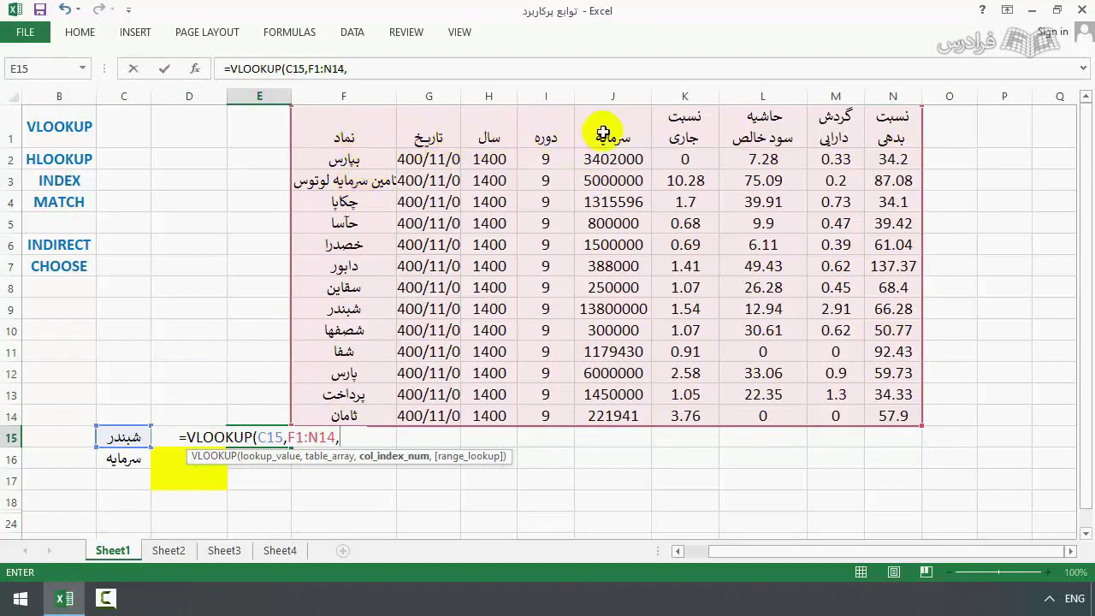
type("5,")
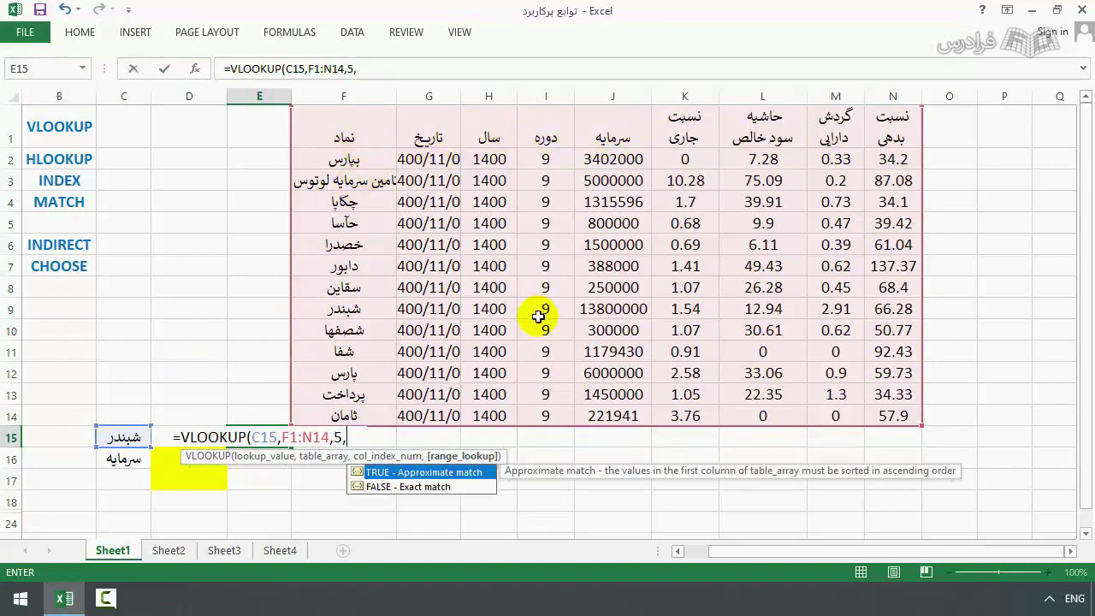
type("1")
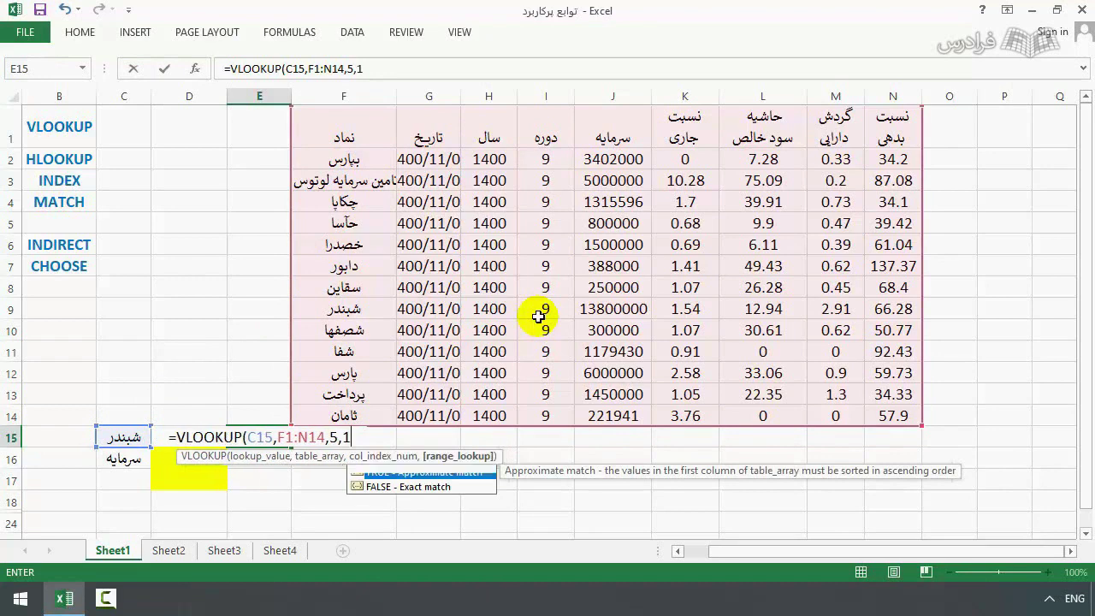
key("Return")
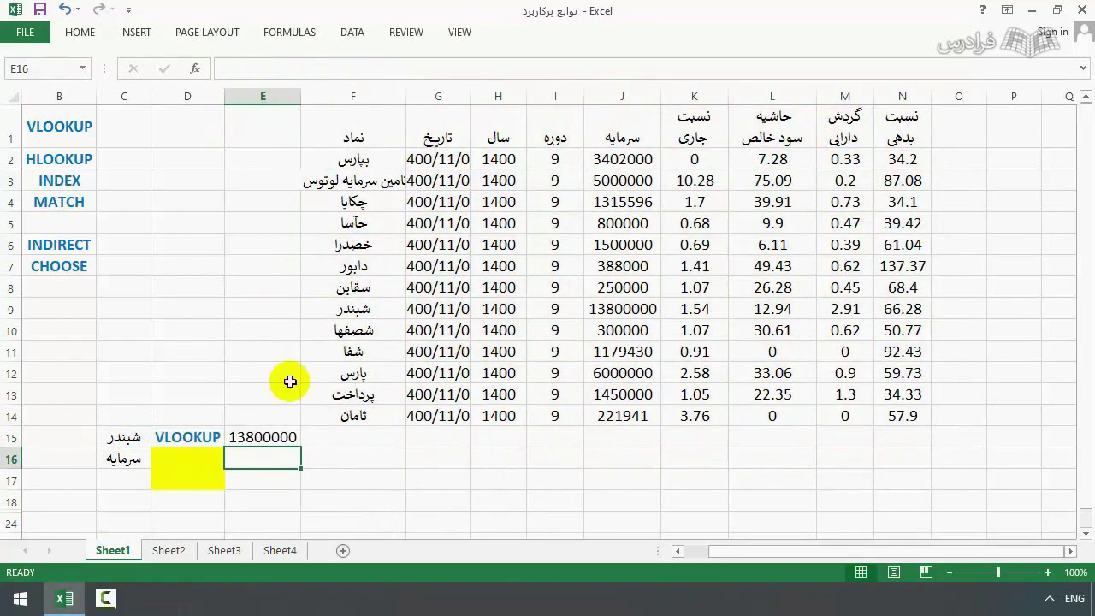
left_click(263, 437)
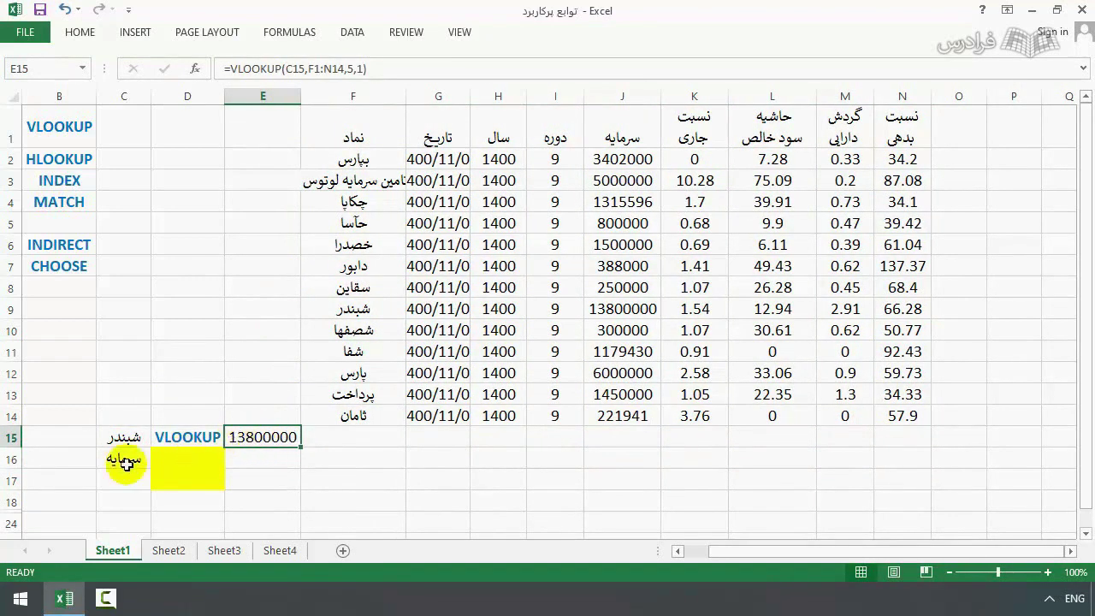
Replace the lookup symbol in C15 with a copy of چکاپا from F4.
left_click(378, 202)
key("ctrl+c")
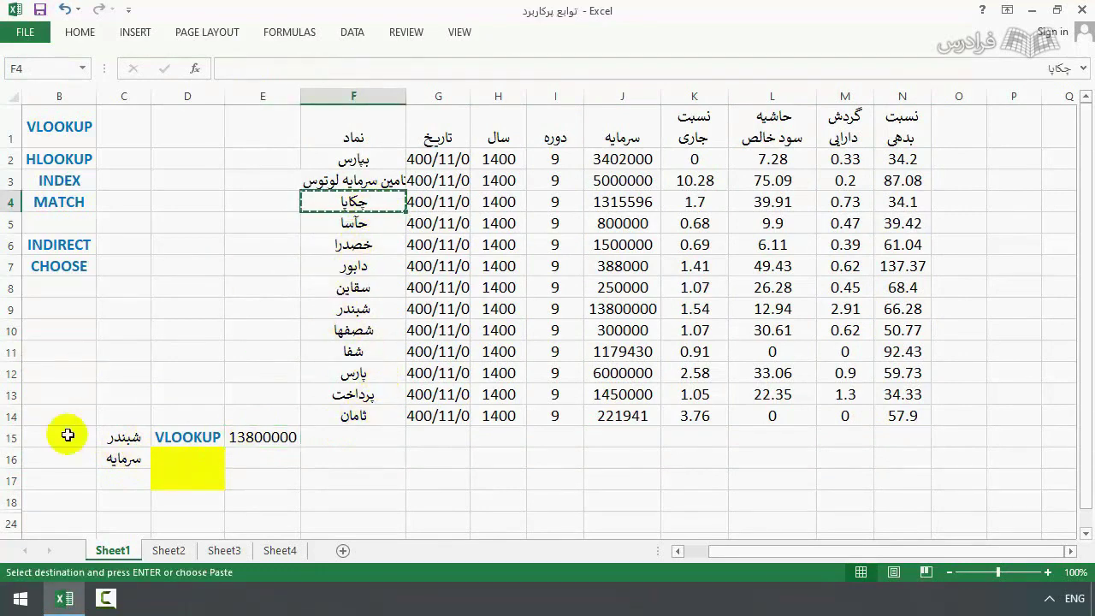
left_click(116, 435)
key("ctrl+v")
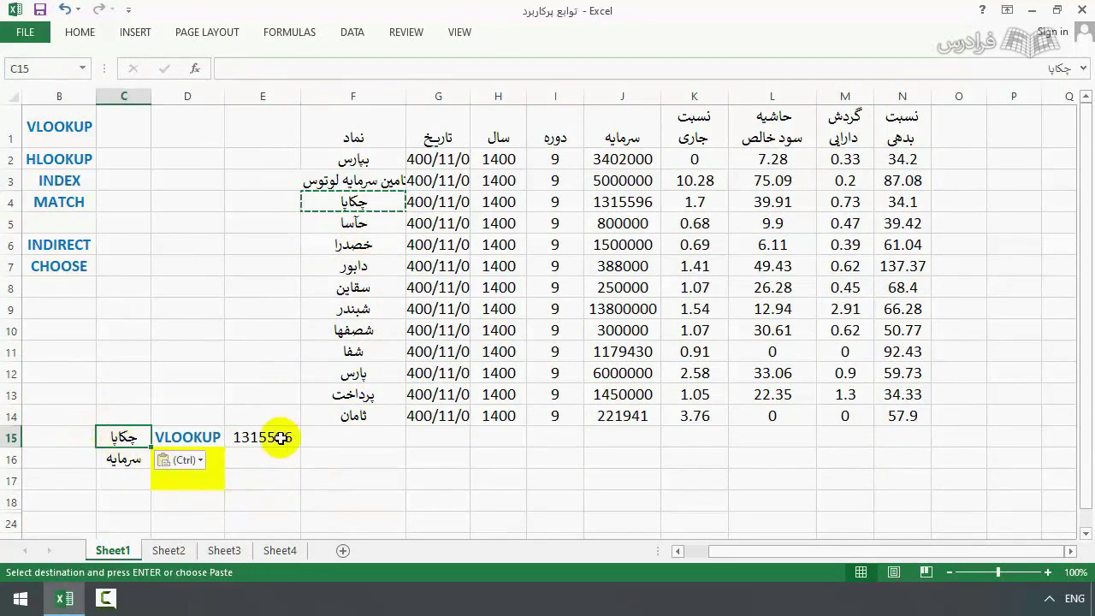
Copy the HLOOKUP label from B2 into D16, below the VLOOKUP label.
left_click(66, 161)
key("ctrl+c")
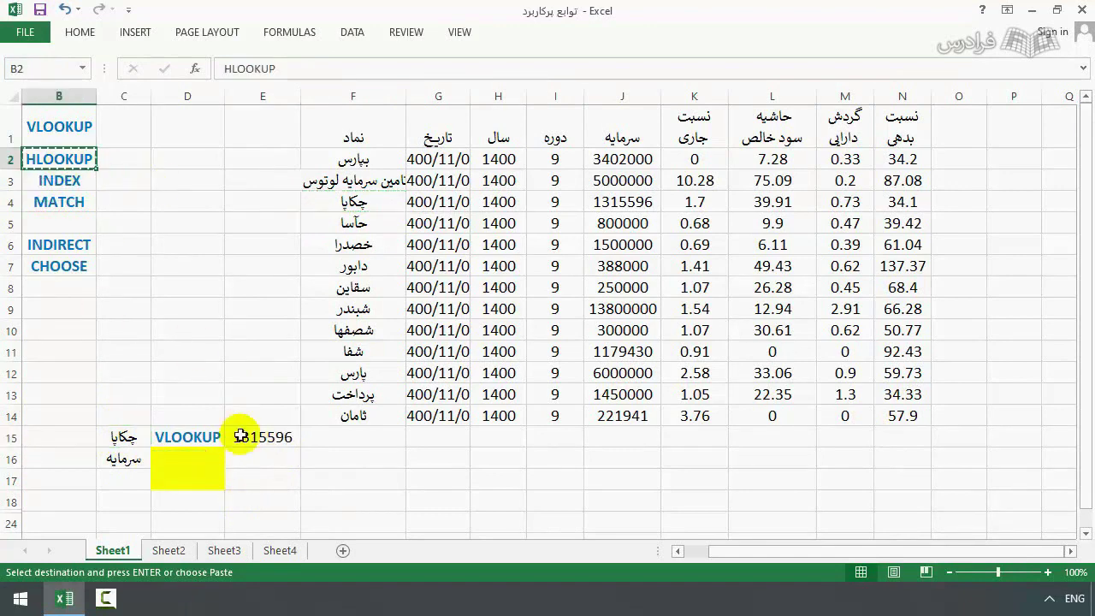
left_click(190, 458)
key("ctrl+v")
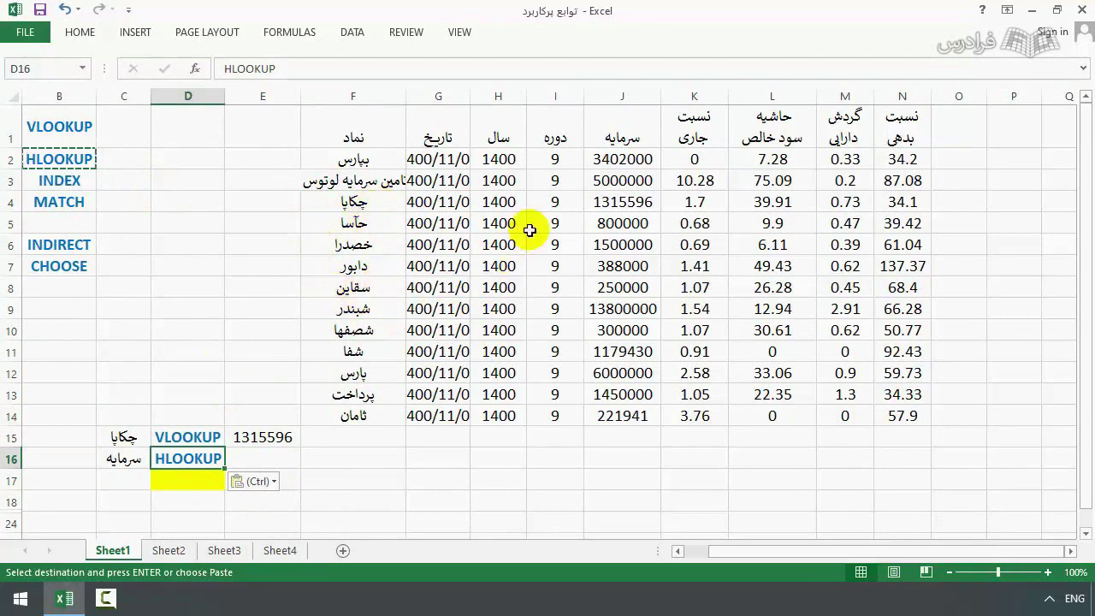
Begin an HLOOKUP formula in E16 with the سرمایه heading in C16 as its lookup value.
left_click(272, 458)
type("=")
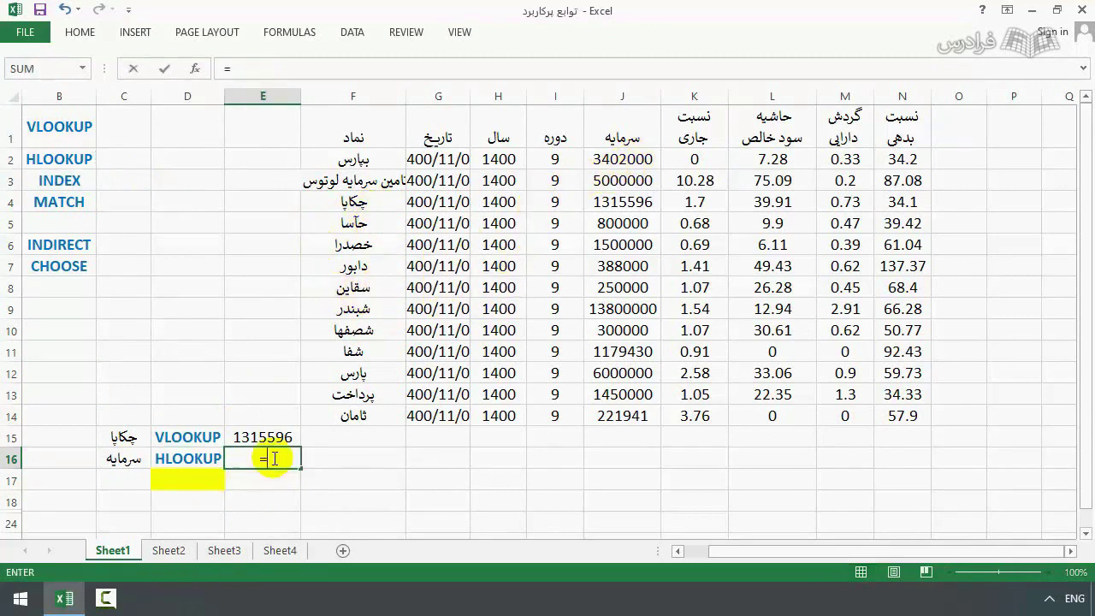
type("hl")
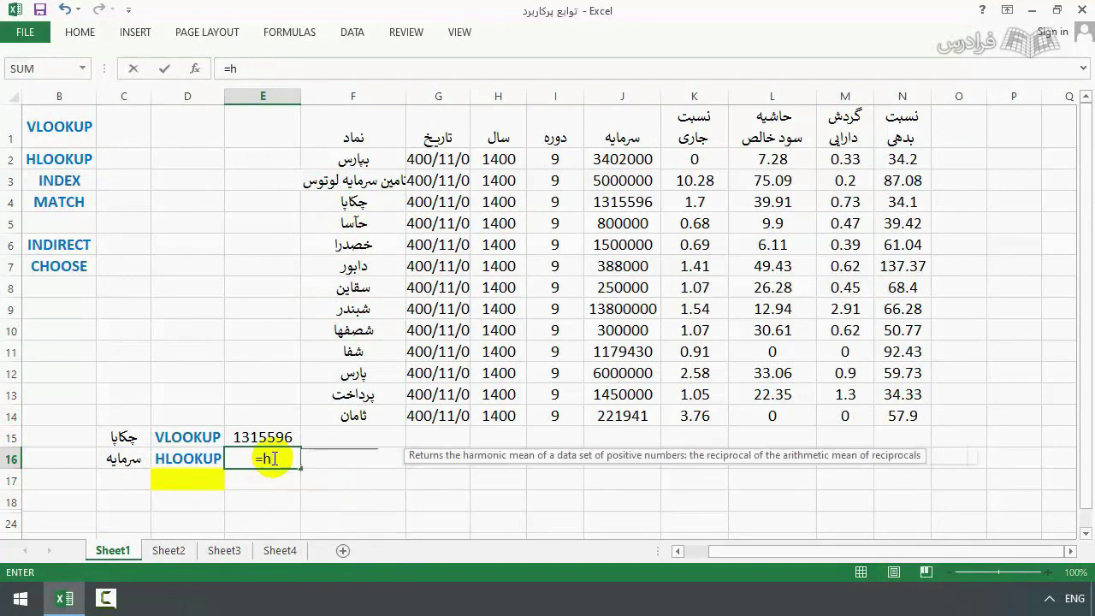
double_click(287, 478)
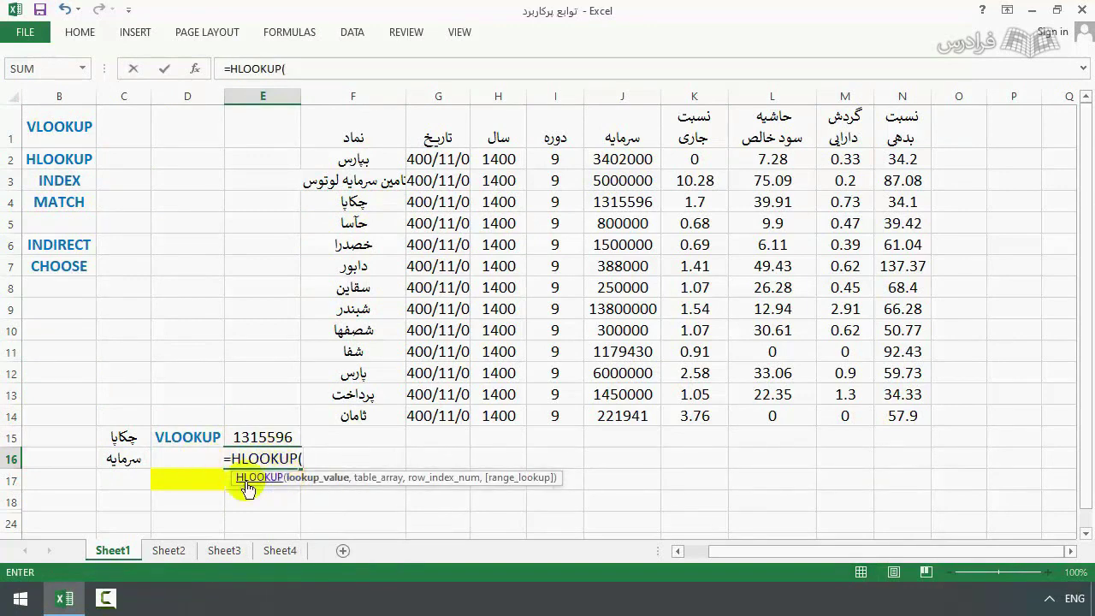
left_click(125, 461)
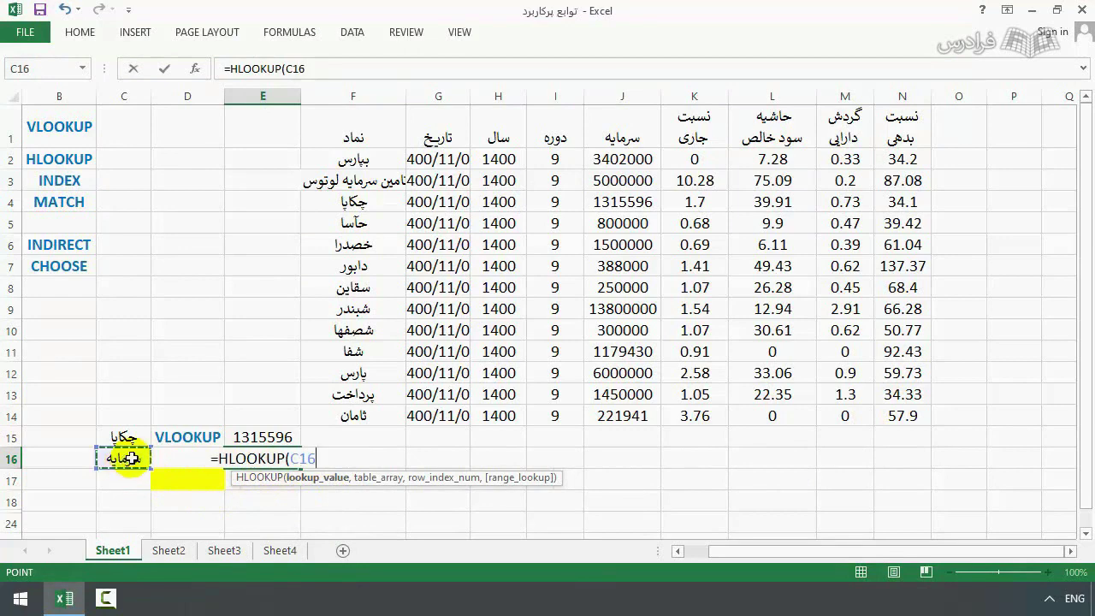
type(",")
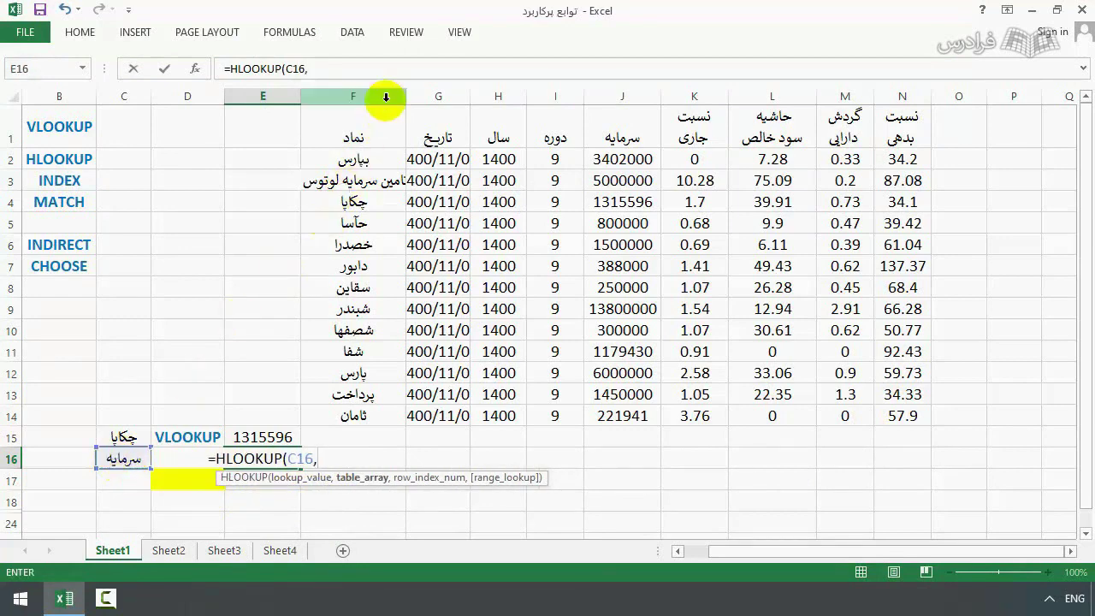
Complete the E16 HLOOKUP with table array F1:N14, row index 4 and range lookup 1.
left_click(377, 137)
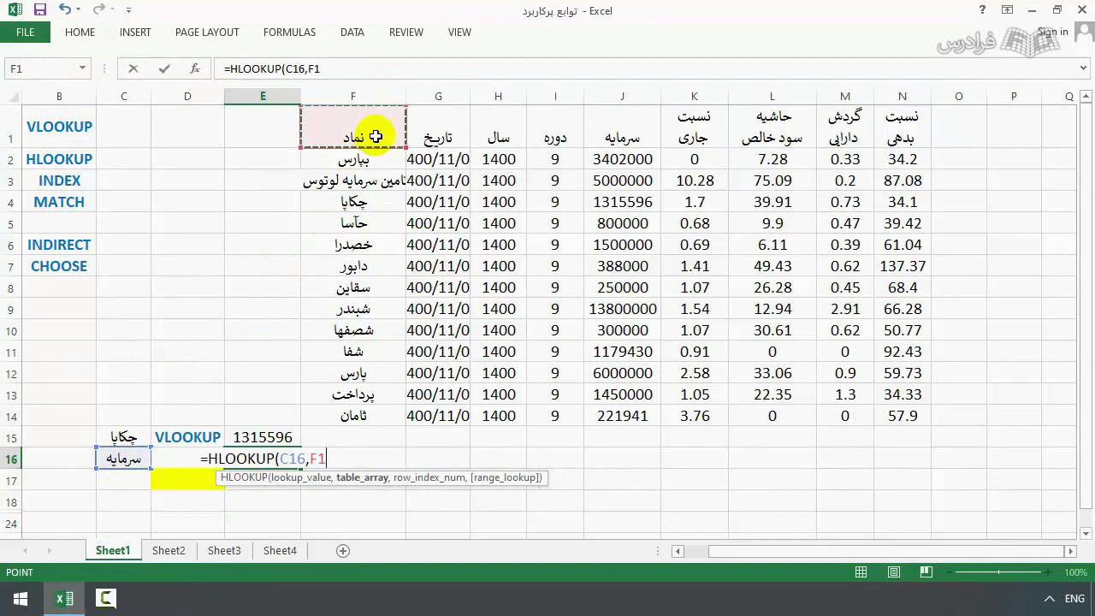
key("ctrl+shift+Right")
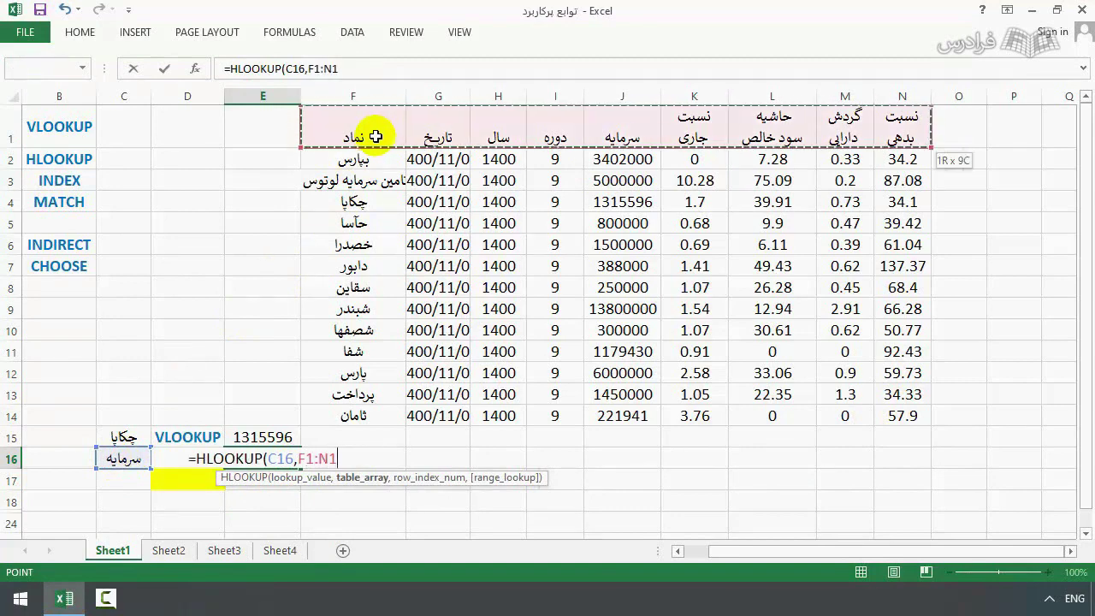
key("ctrl+shift+Down")
type(",")
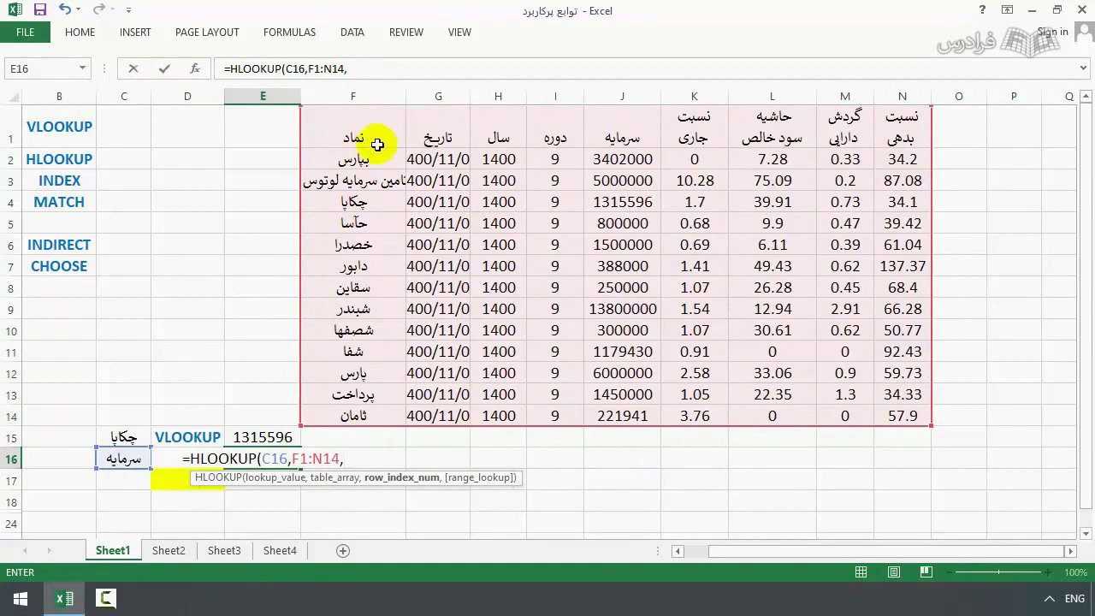
type("4")
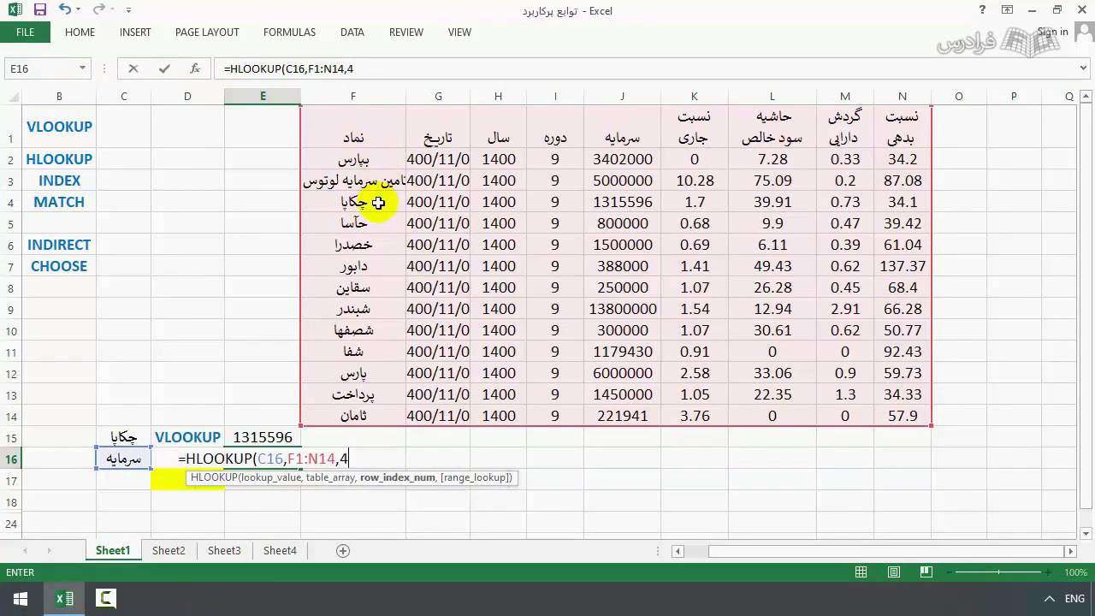
type(",1")
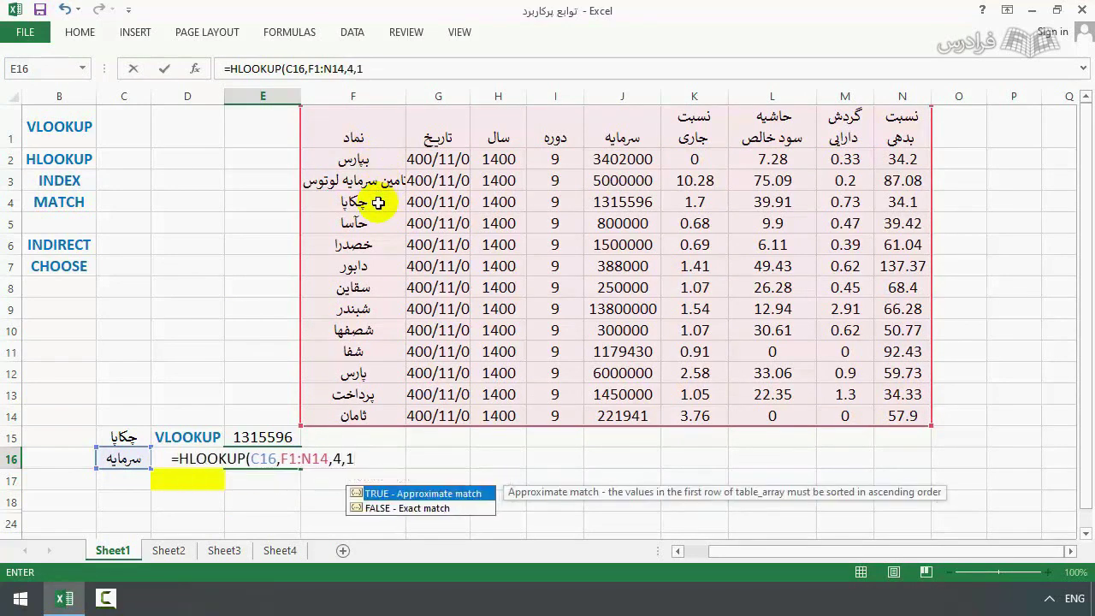
key("Return")
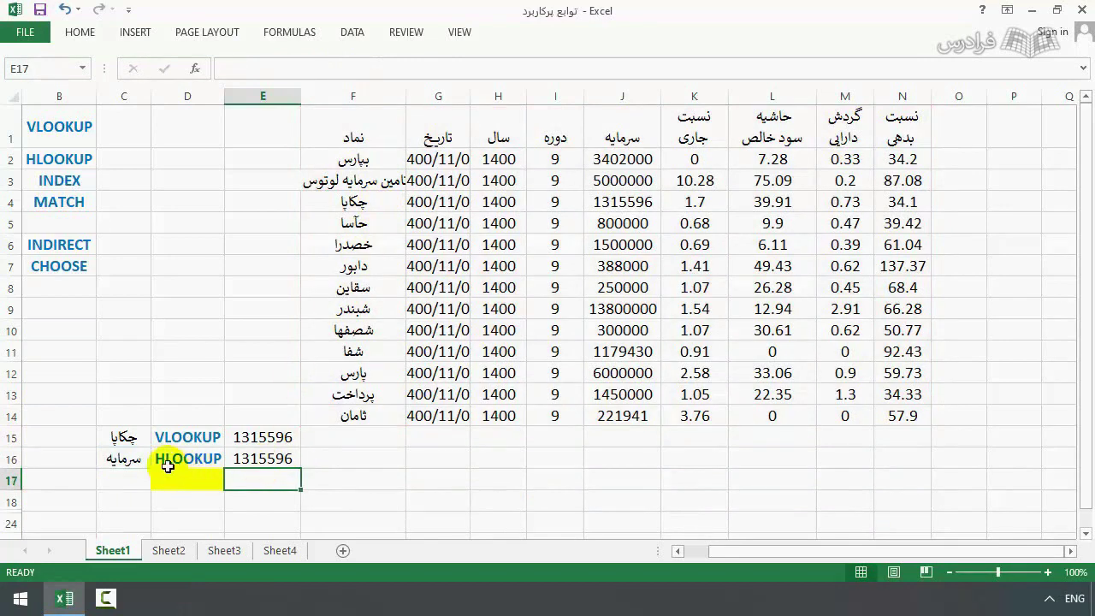
Try a copy of the نسبت جاری heading from K1 as the lookup value in C16, and undo the paste.
left_click(126, 462)
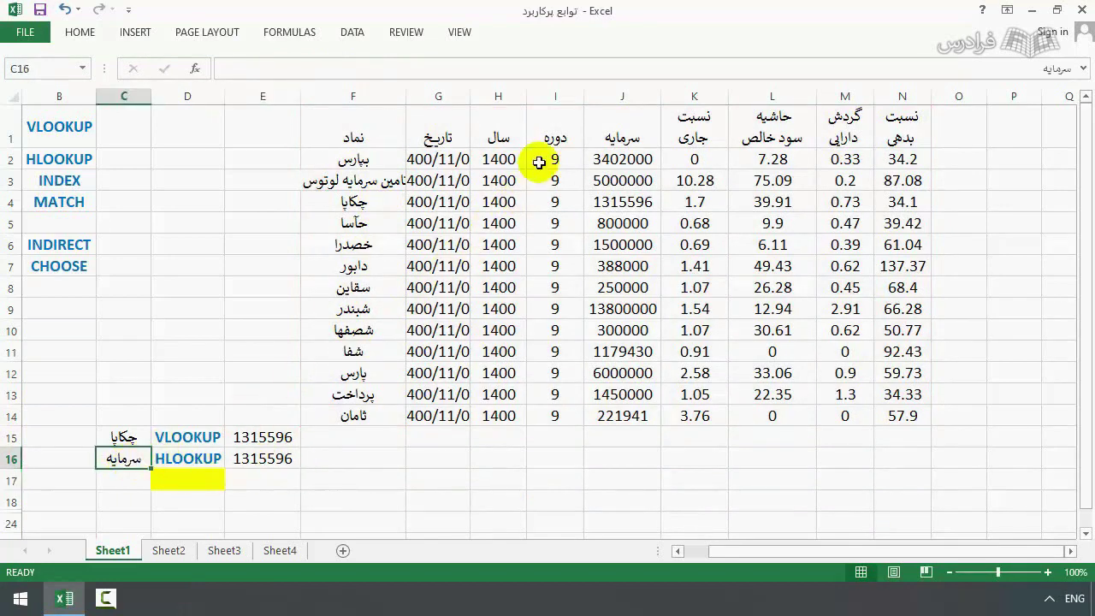
left_click(712, 138)
key("ctrl+c")
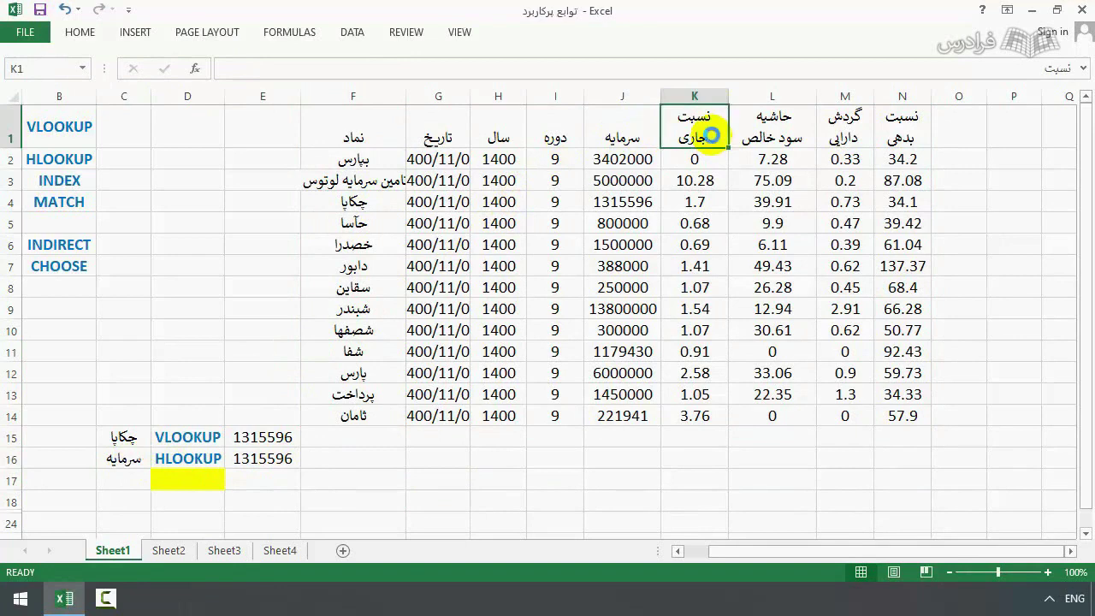
left_click(124, 462)
key("ctrl+v")
key("ctrl+z")
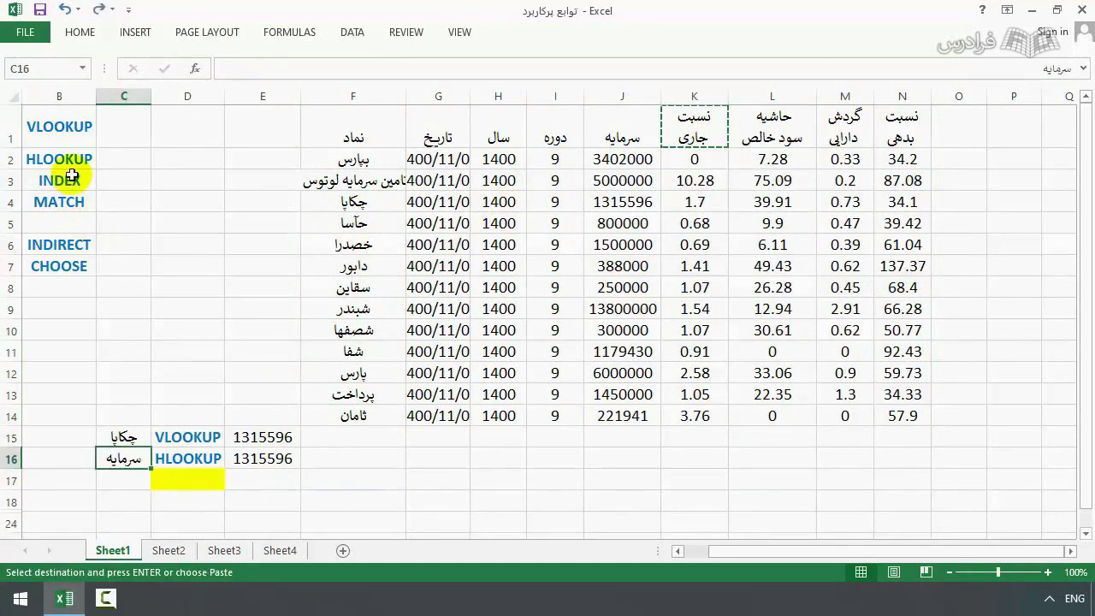
Copy the INDEX label from B3 into D17 and select E17 beside it for the formula.
left_click(72, 180)
key("ctrl+c")
left_click(187, 480)
key("ctrl+v")
left_click(265, 481)
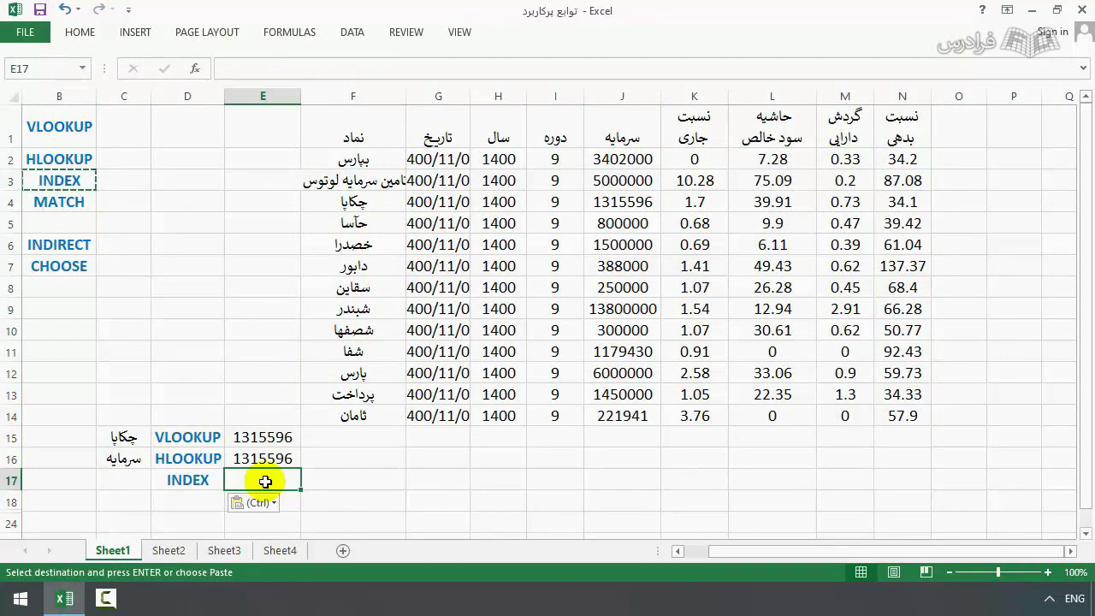
Enter an INDEX formula in E17 with array F1:N14, row number 4 and column number 5.
key("Escape")
type("=in")
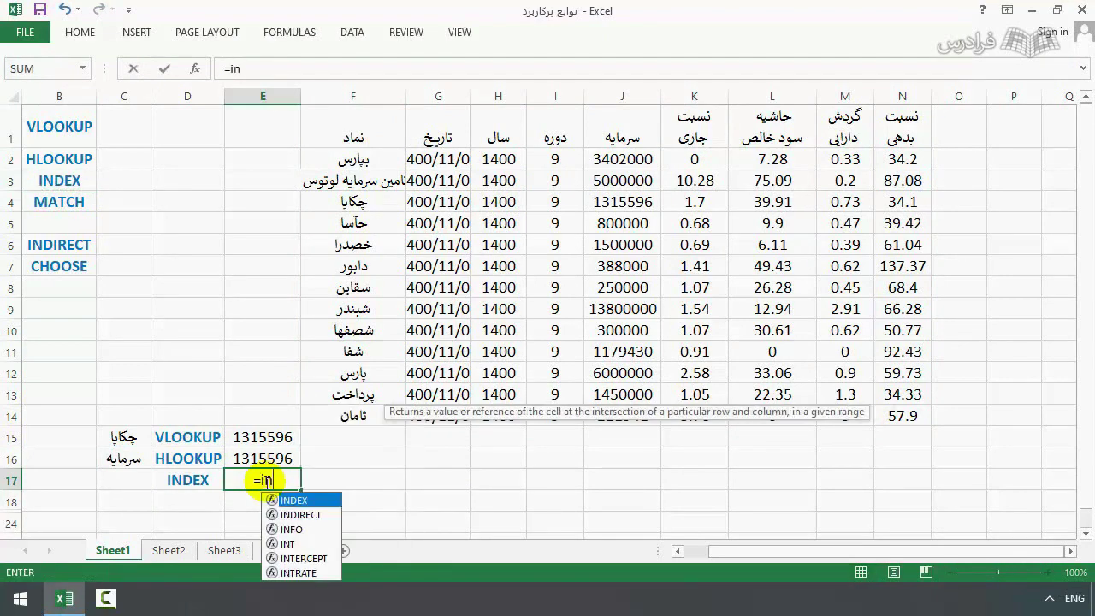
type("dex(")
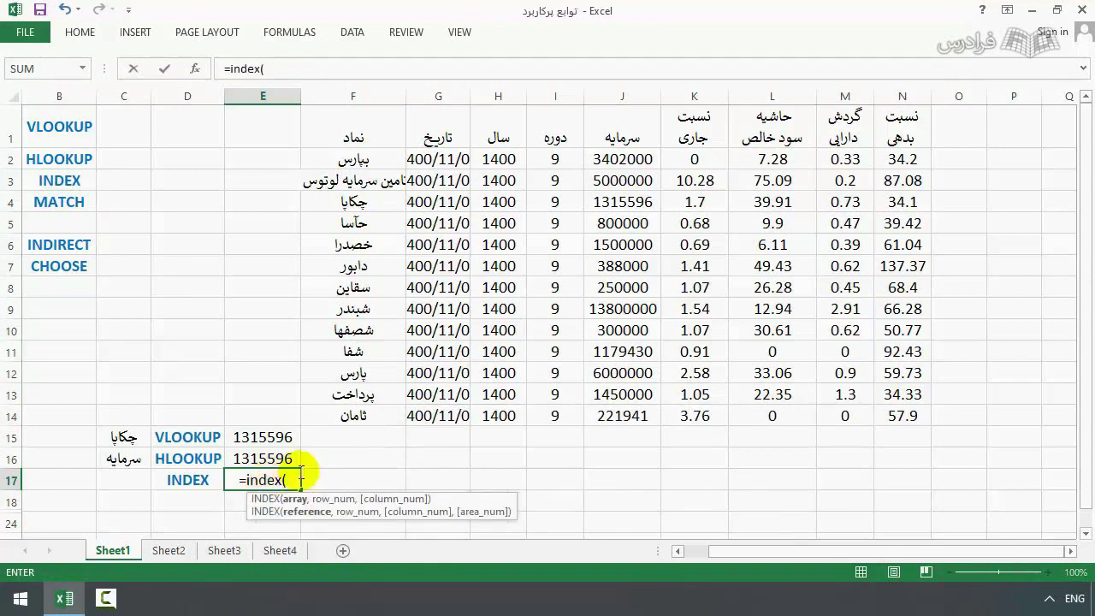
left_click(360, 121)
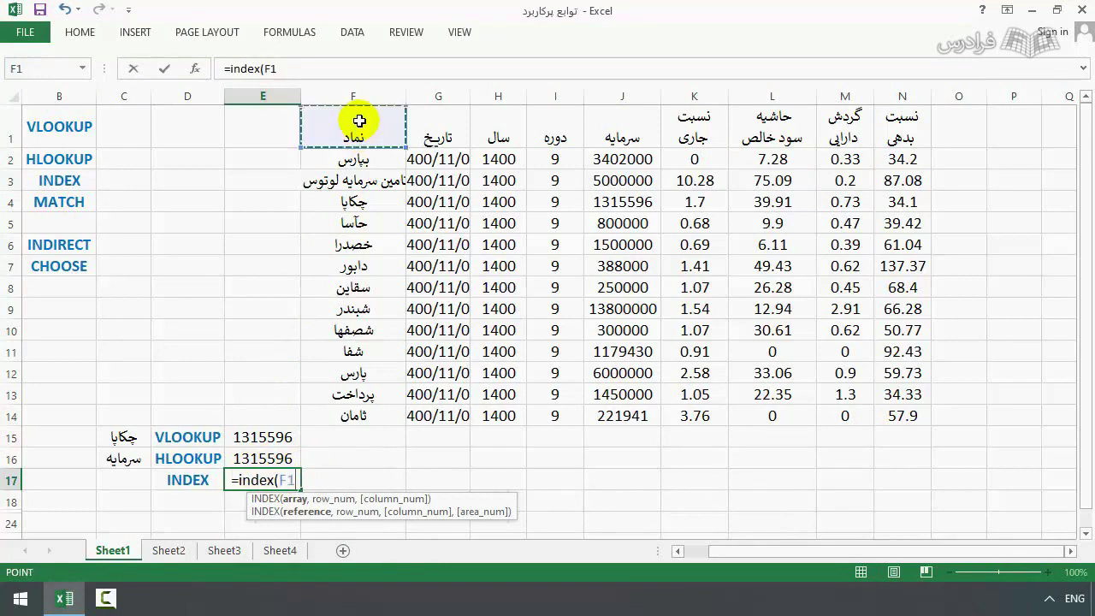
key("ctrl+shift+Right")
key("ctrl+shift+Down")
type(",")
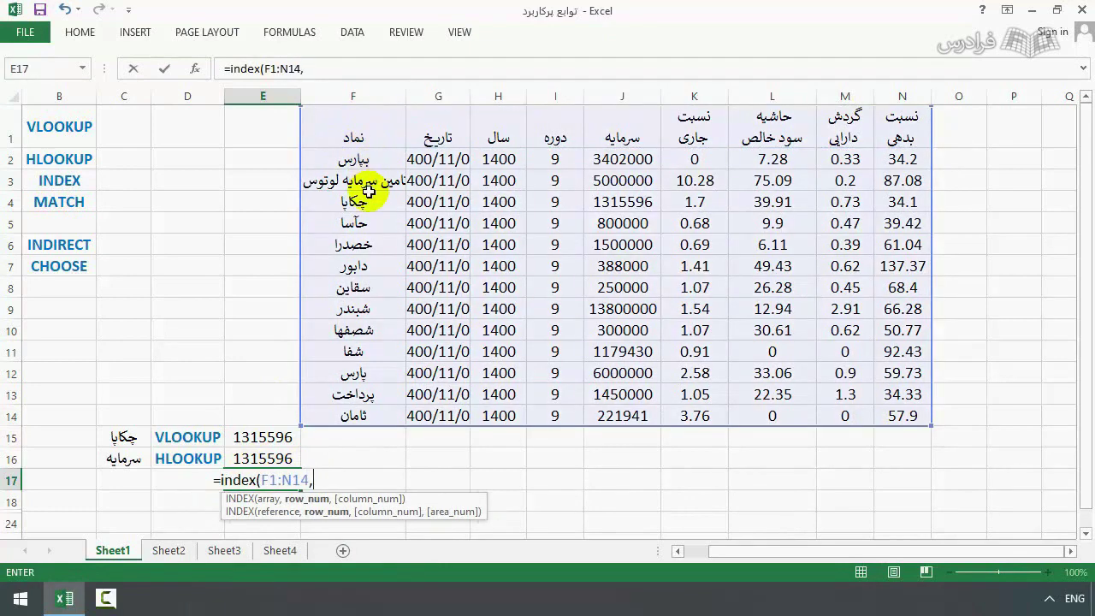
type("4,")
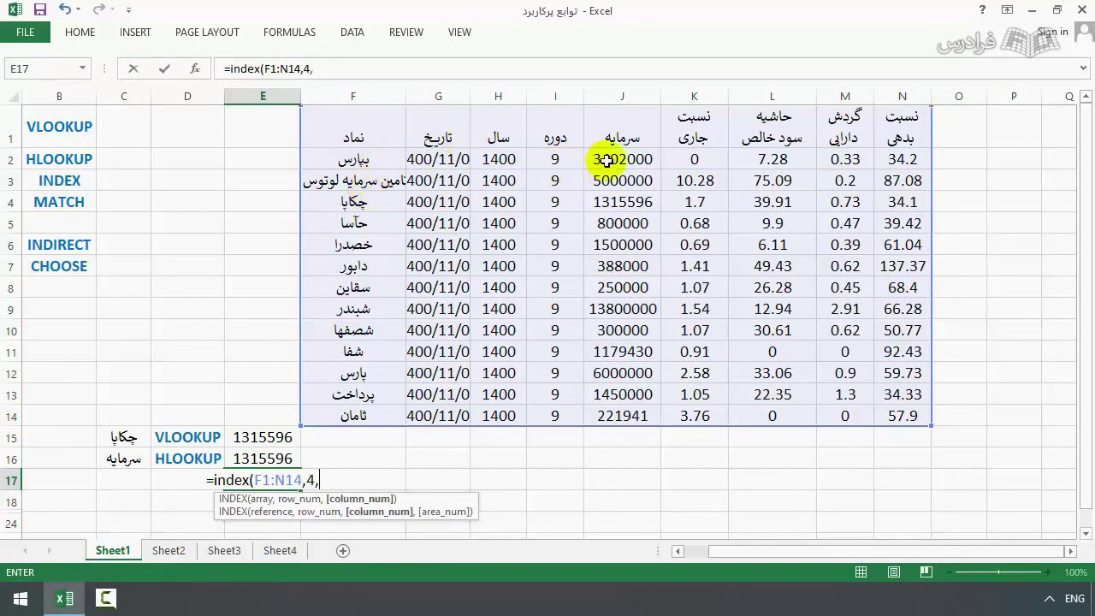
type("5")
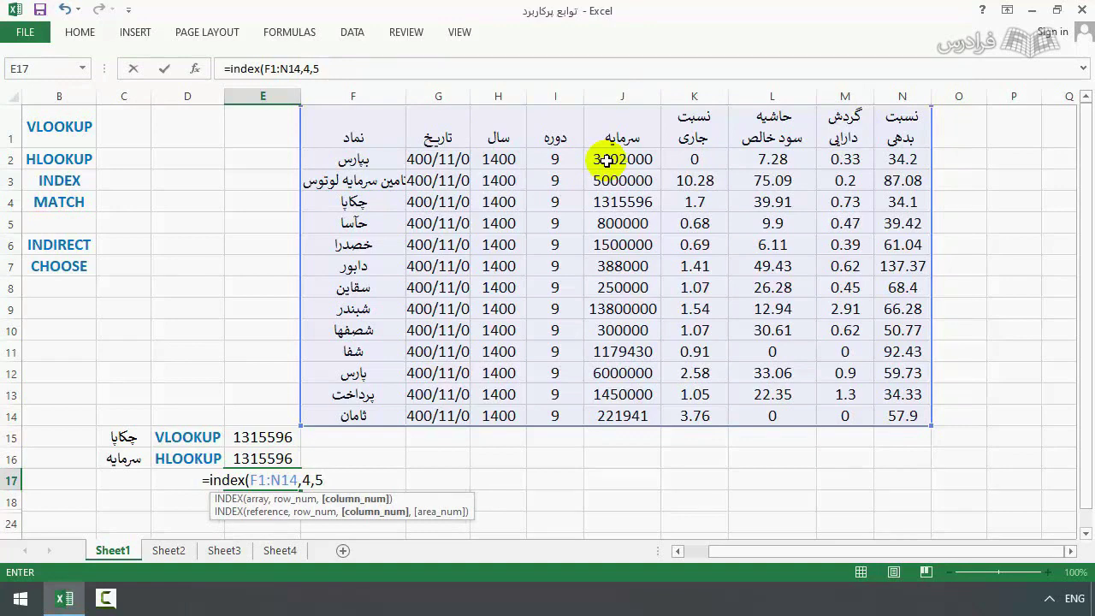
key("Return")
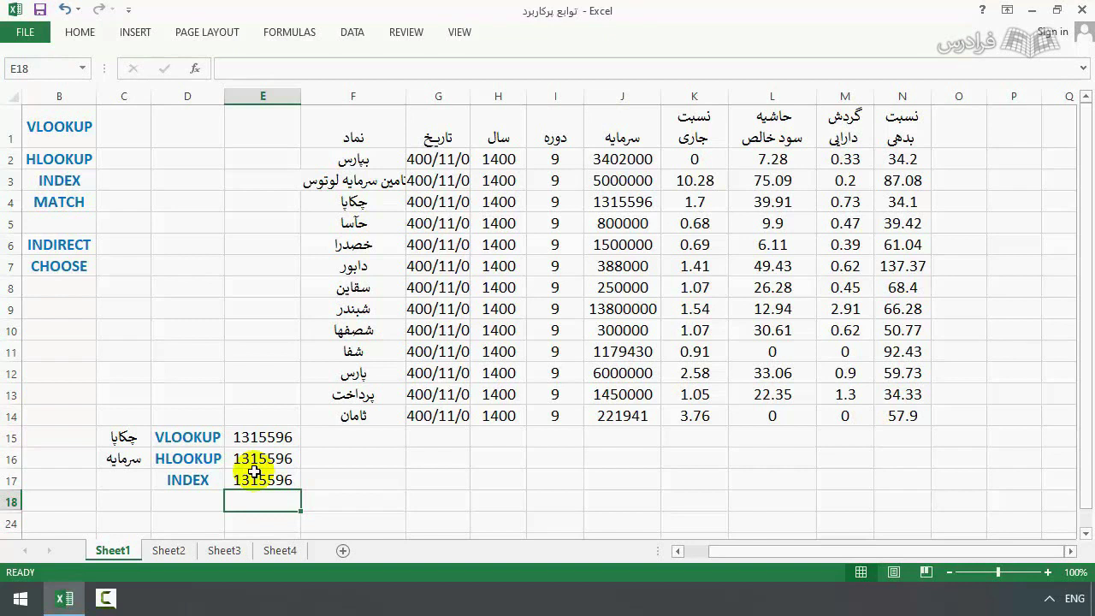
Copy the MATCH label from B4 into D18 and select E18 beside it for the formula.
left_click(69, 207)
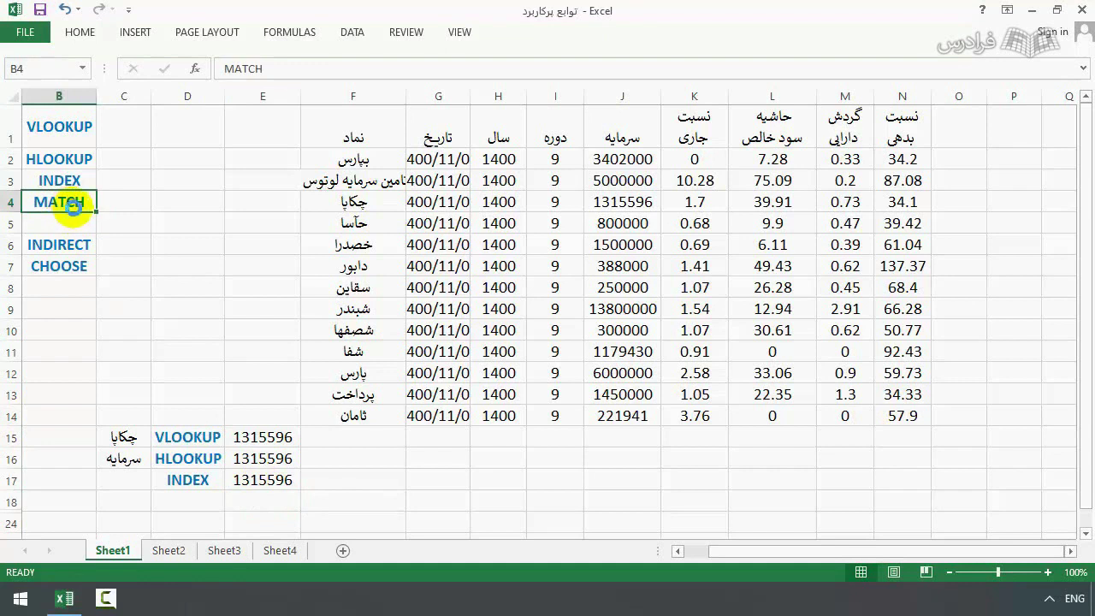
key("ctrl+c")
left_click(196, 503)
key("ctrl+v")
left_click(257, 500)
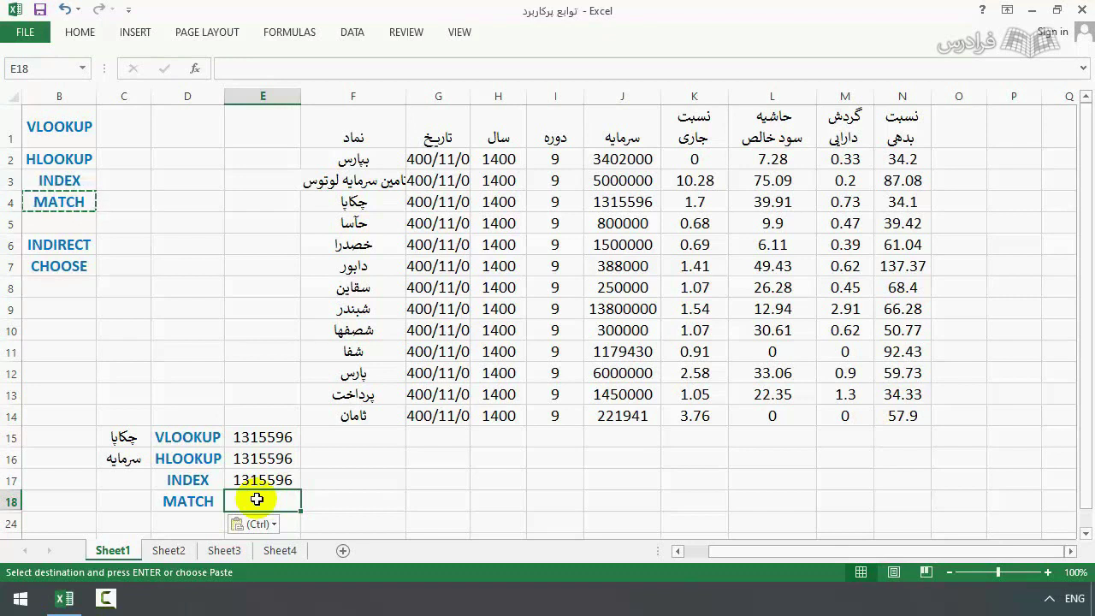
Examine row 3 of the table across F3:N3 and link C18 to K3 as the MATCH lookup value.
left_click(707, 180)
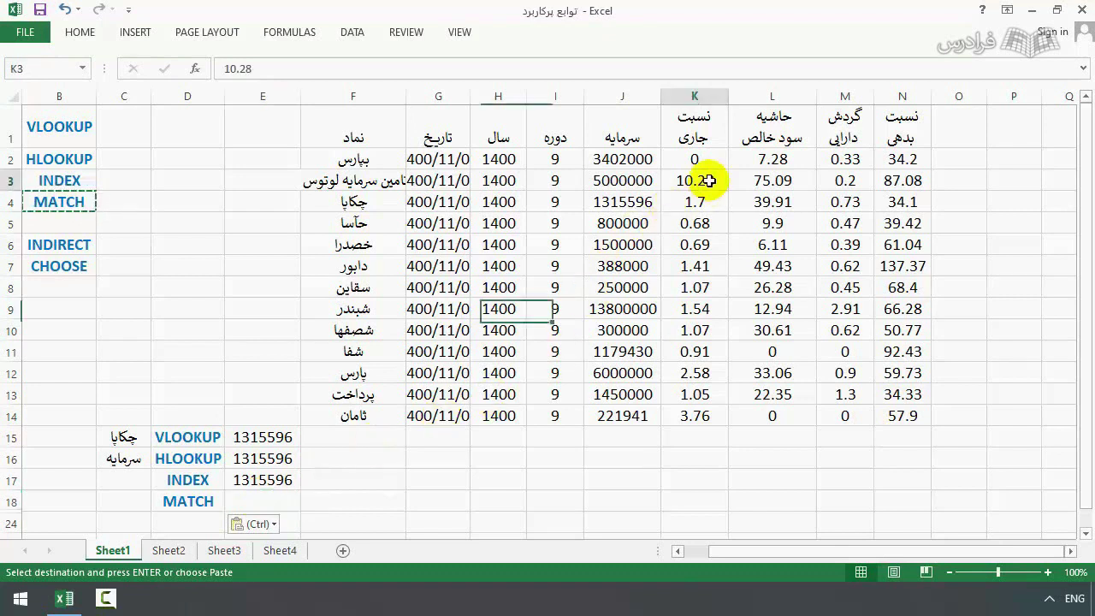
left_click_drag(385, 179, 899, 182)
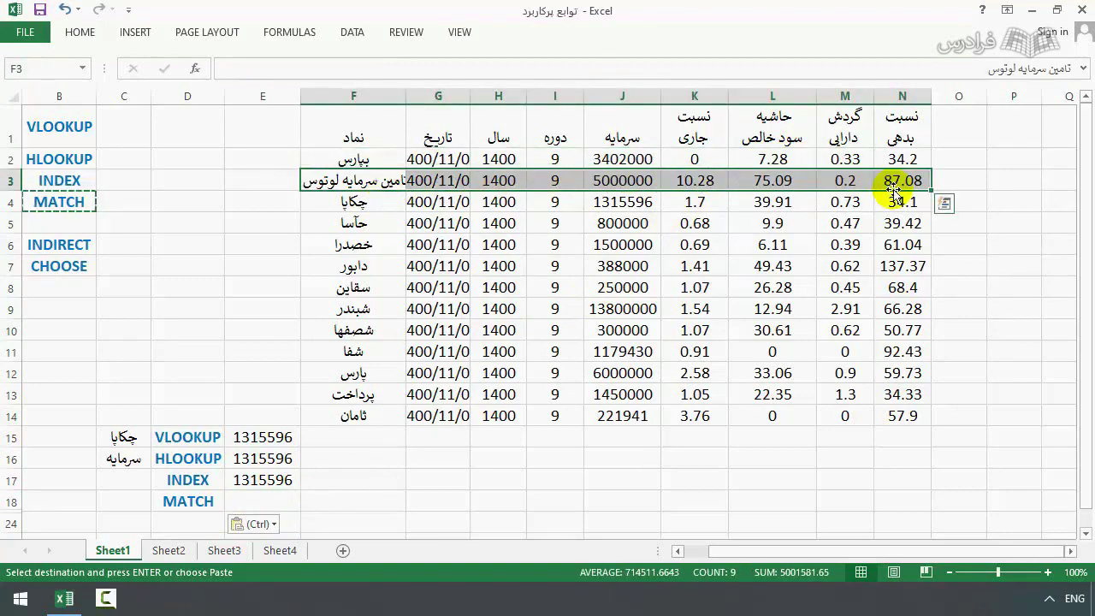
key("Escape")
left_click(270, 498)
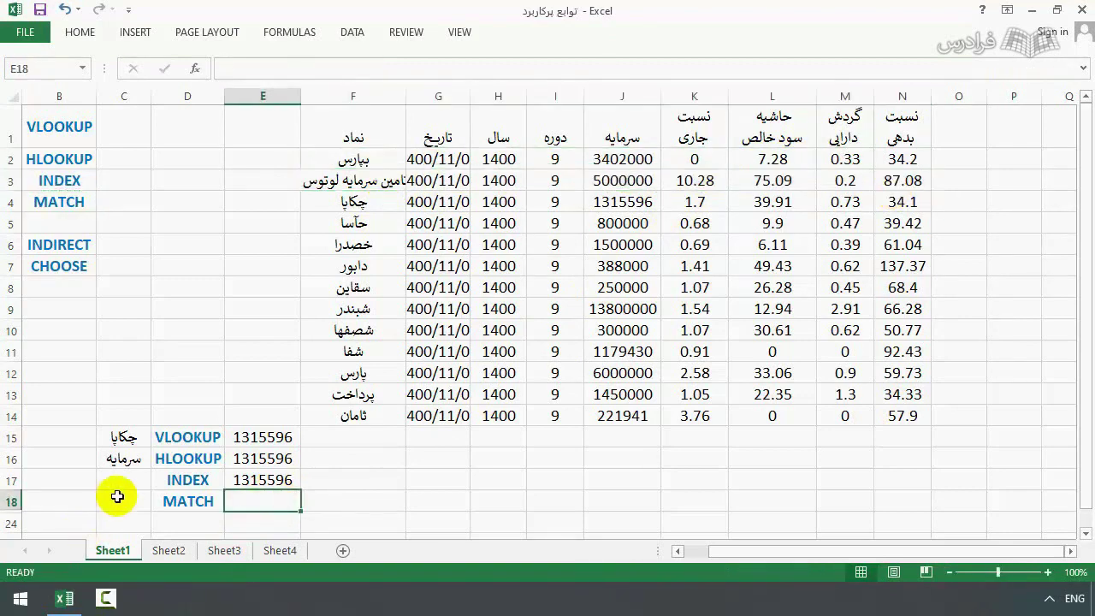
left_click(120, 499)
type("=")
left_click(697, 180)
key("Tab")
key("Tab")
Enter a MATCH formula in E18 with lookup value C18, lookup array F3:N3 and match type 0.
type("=match(")
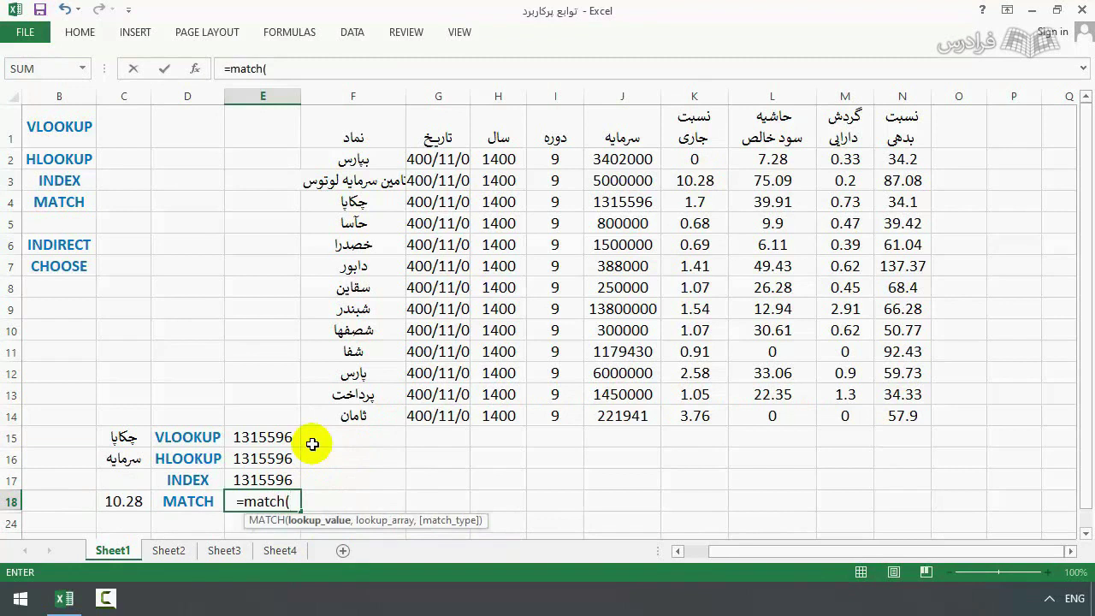
left_click(144, 508)
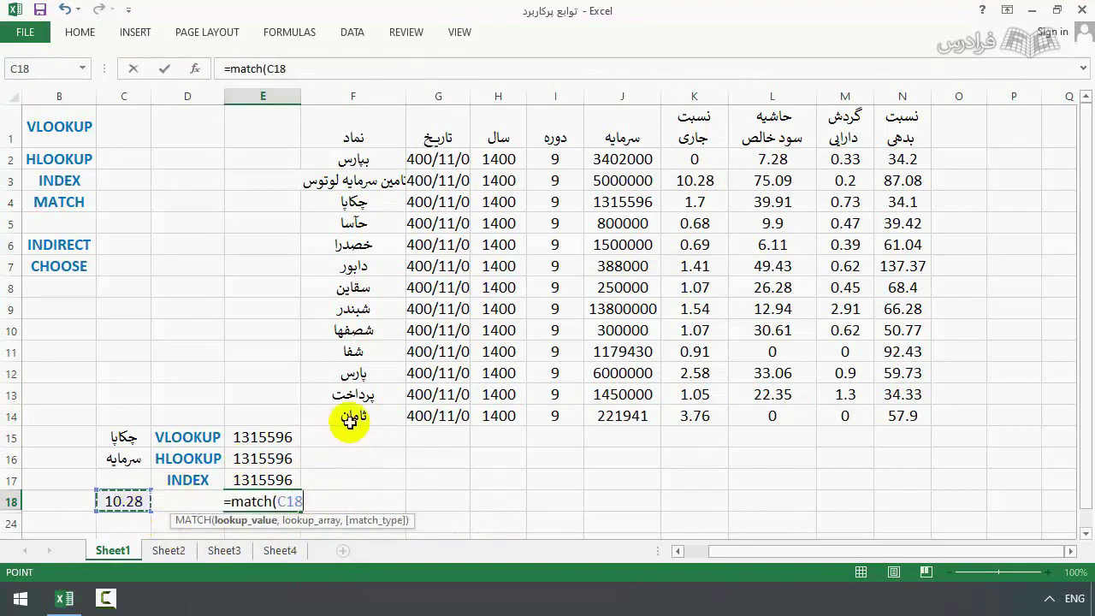
type(",")
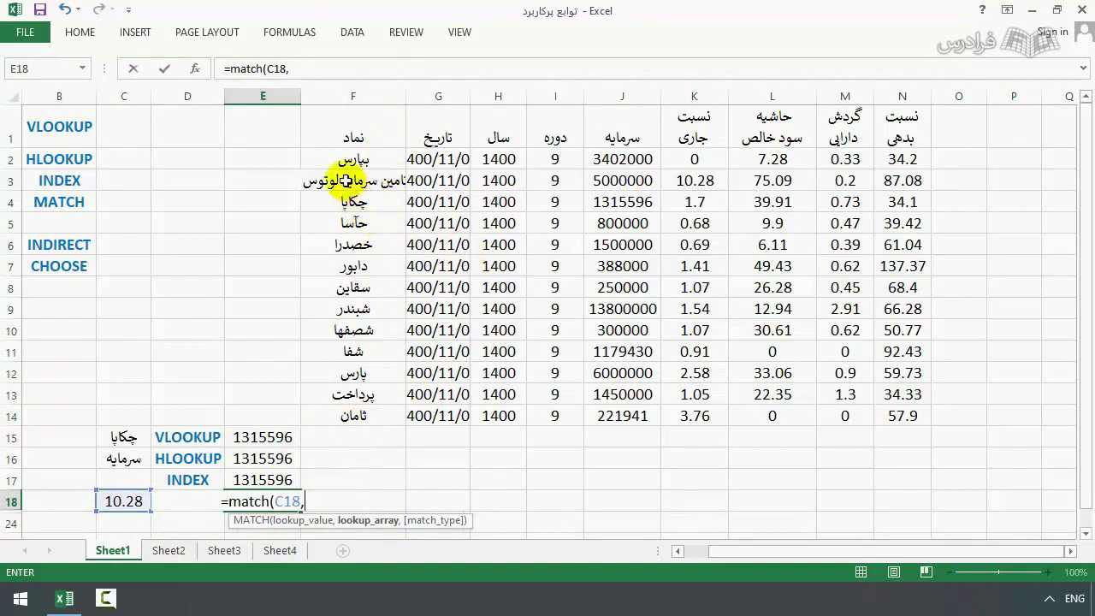
left_click_drag(342, 180, 906, 174)
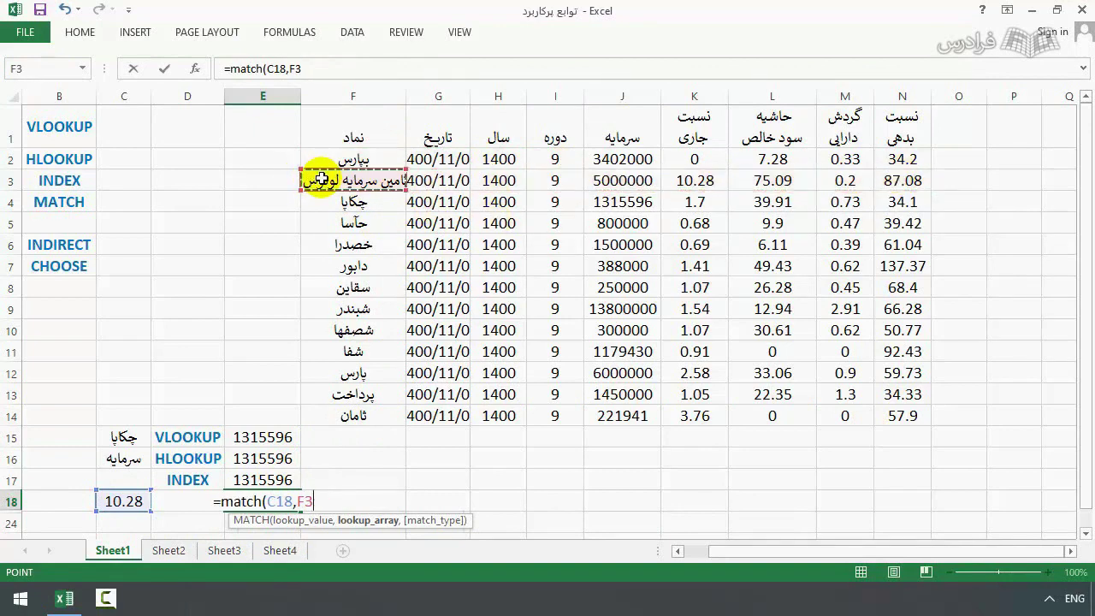
left_click_drag(321, 178, 321, 178)
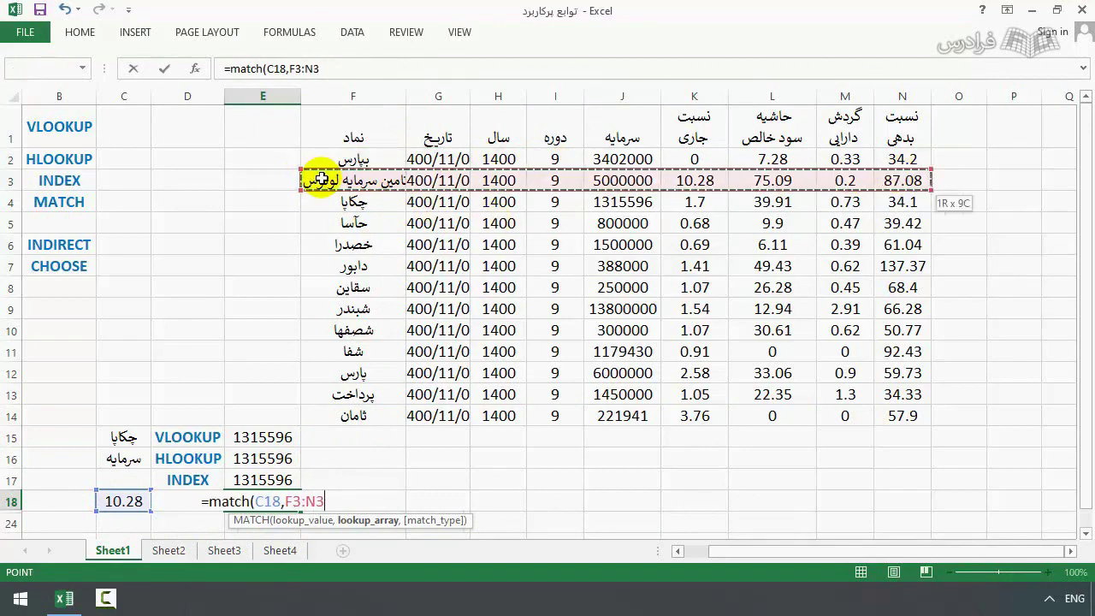
type("0")
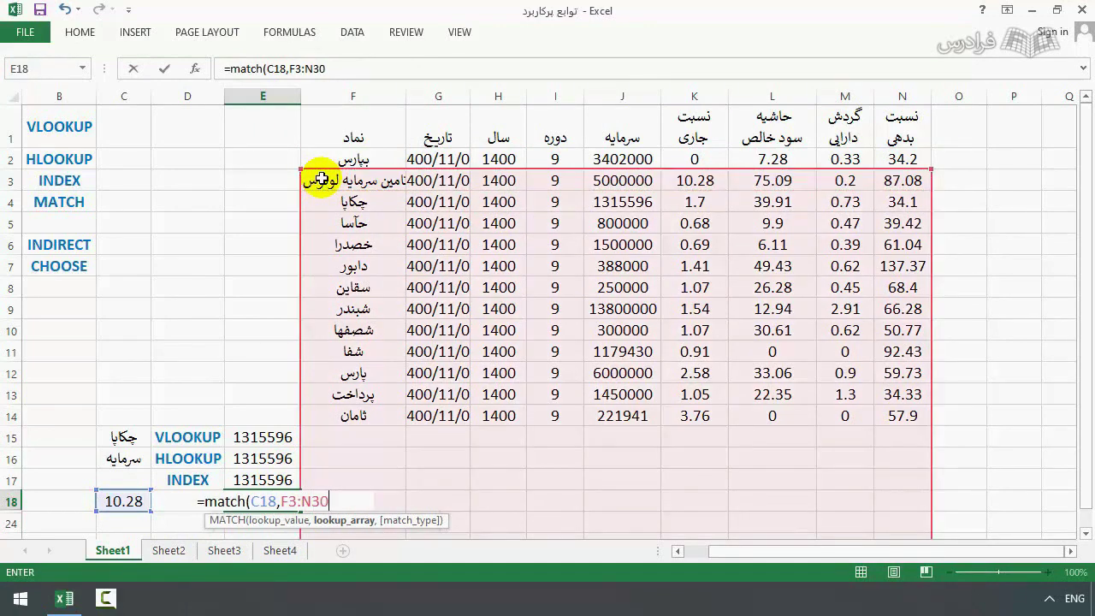
key("BackSpace")
type(",0")
key("Return")
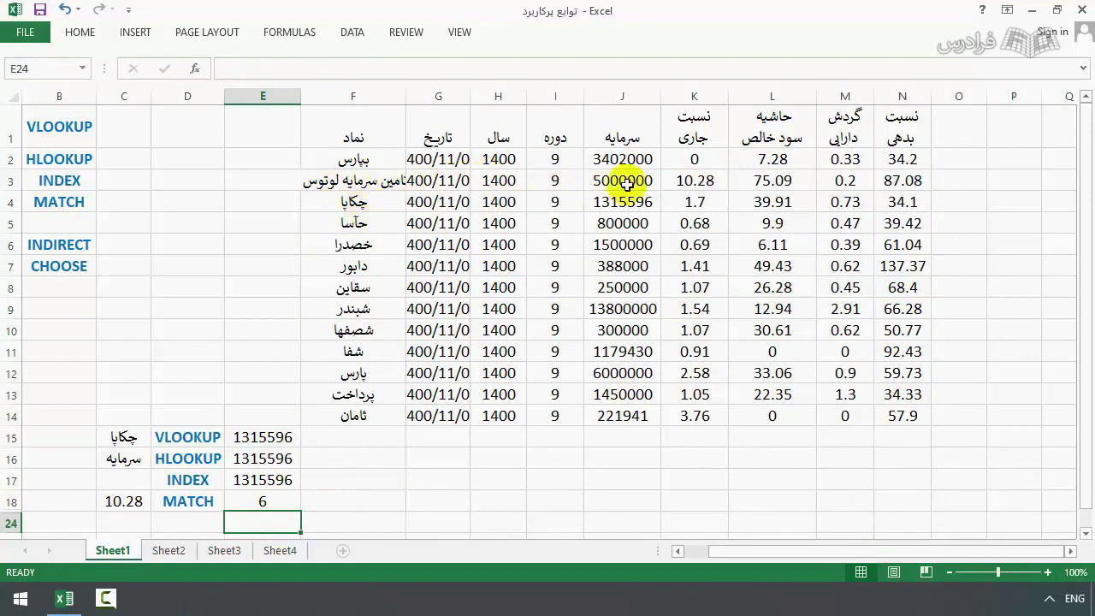
Change the lookup array of the E18 MATCH formula to K1:K3.
double_click(265, 502)
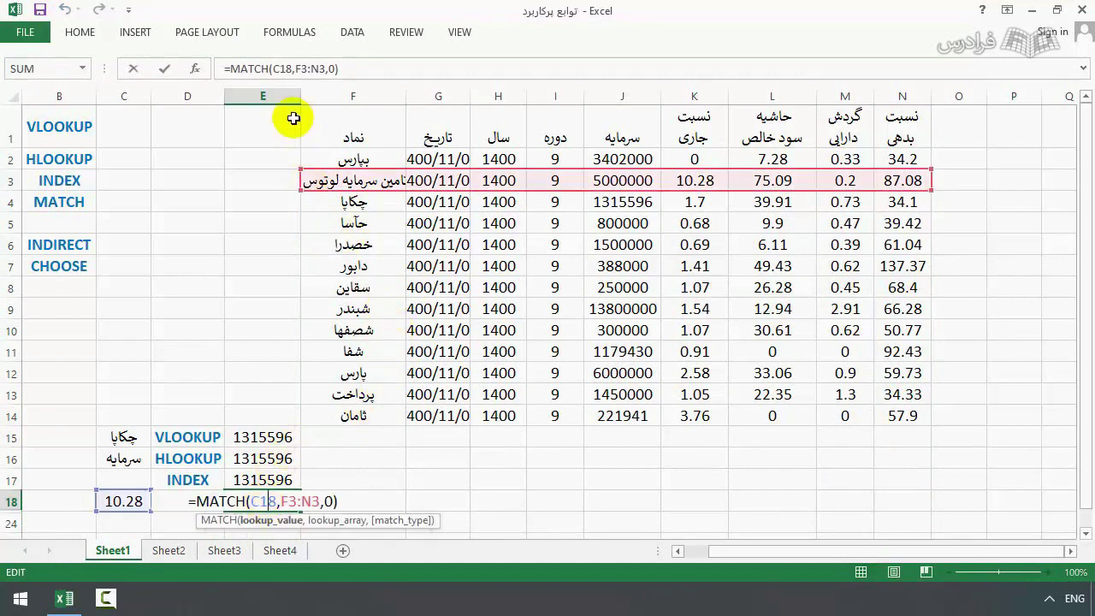
left_click_drag(282, 502, 318, 501)
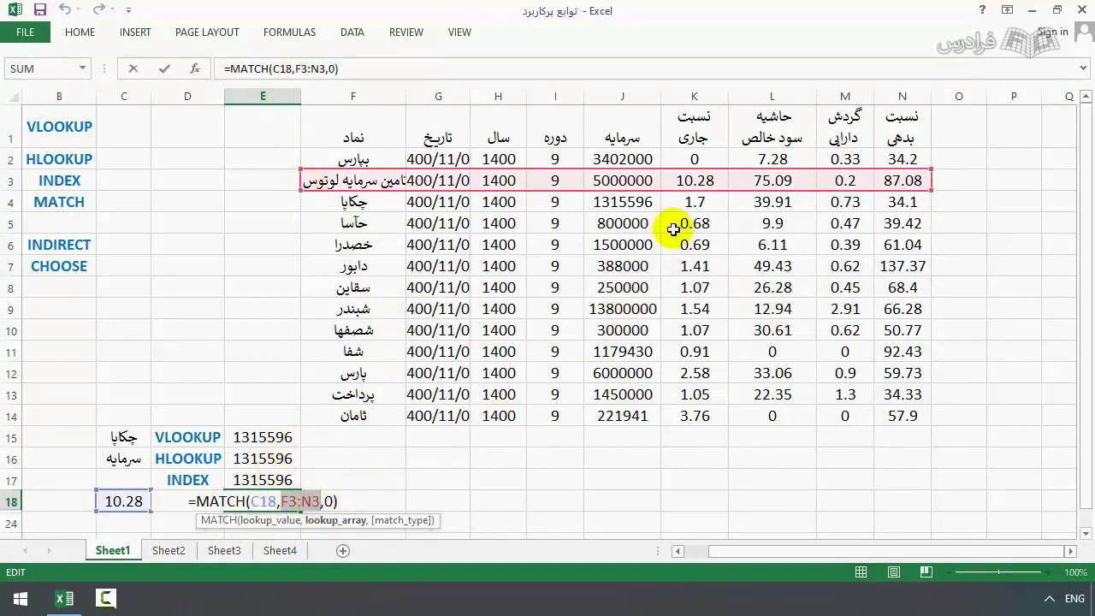
left_click_drag(697, 117, 705, 177)
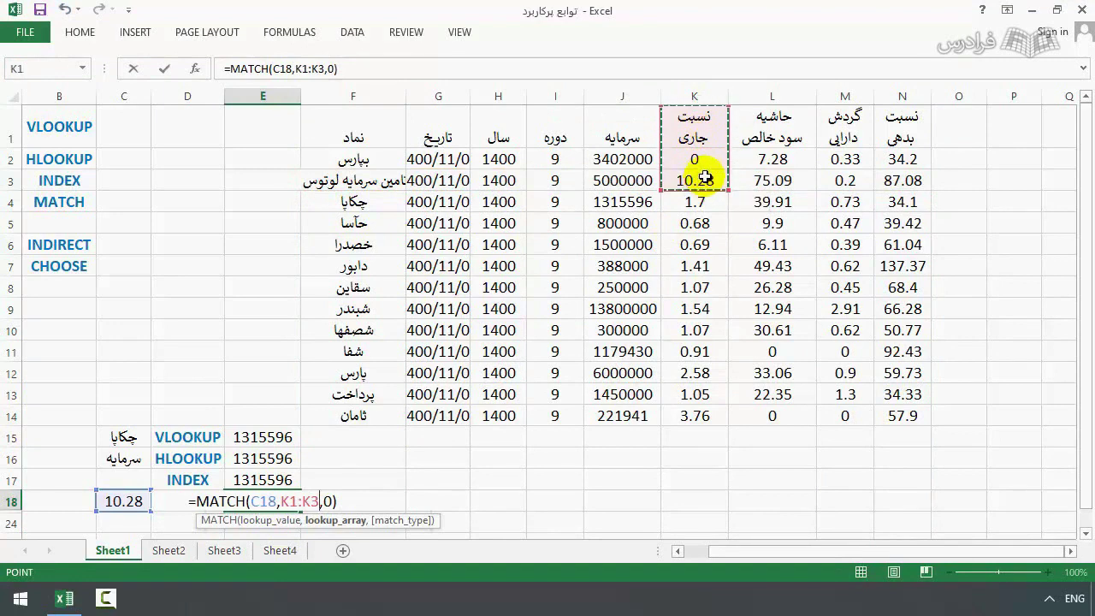
key("Return")
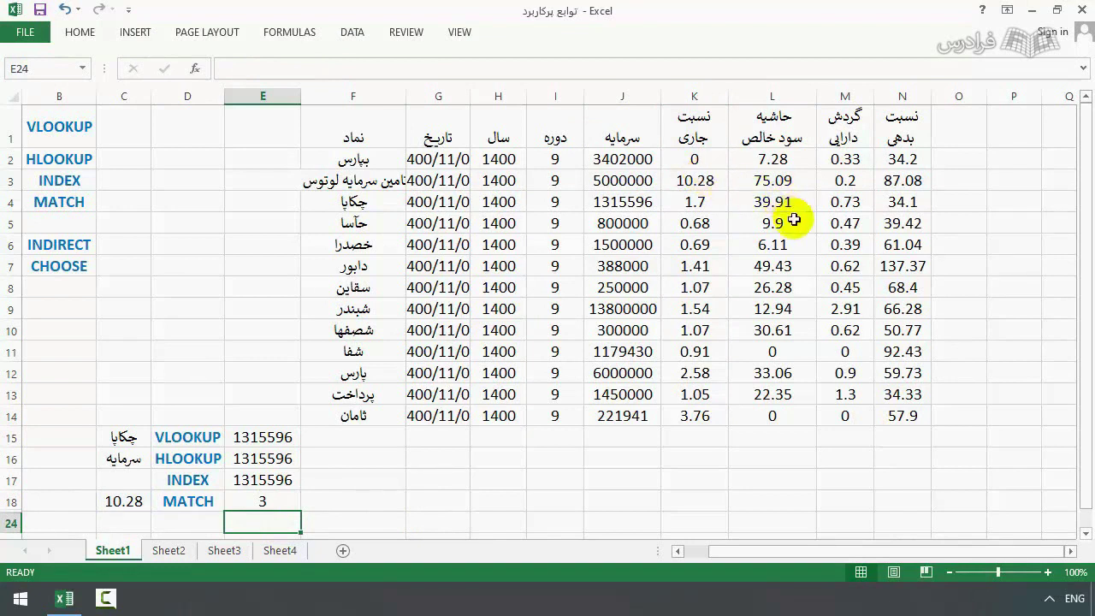
Switch to Sheet2 for the INDIRECT example and sum B2:C7 in C9.
left_click(54, 244)
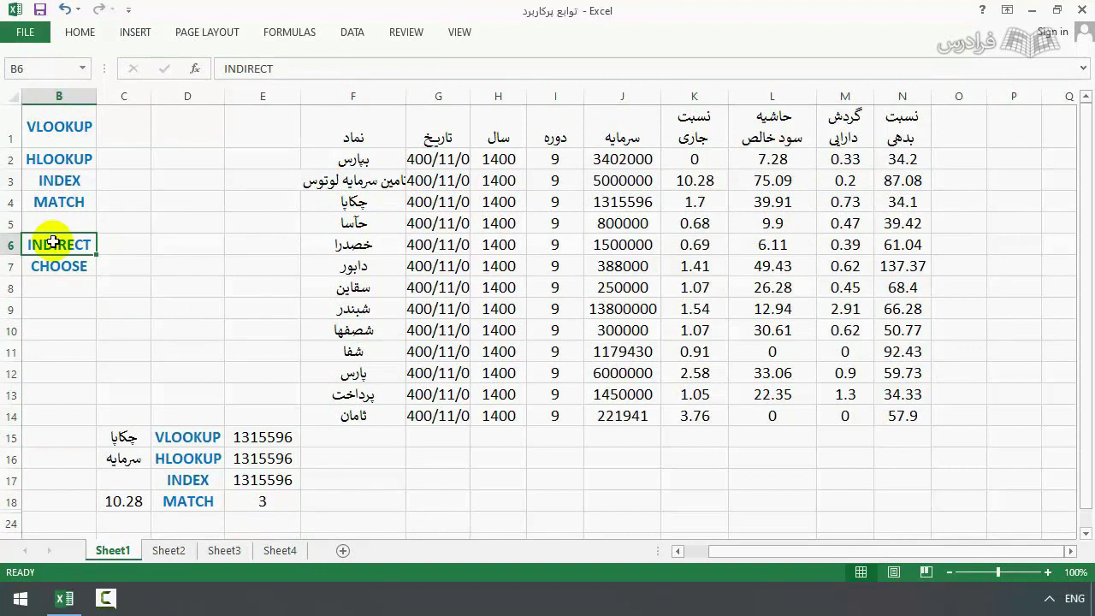
key("ctrl+Page_Down")
key("ctrl+v")
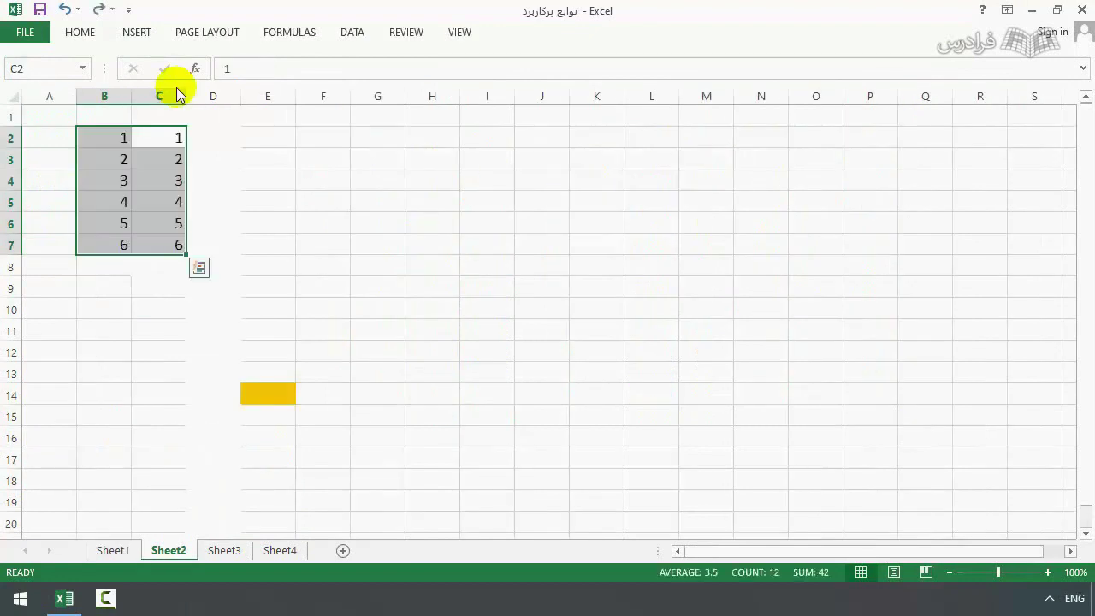
left_click(163, 289)
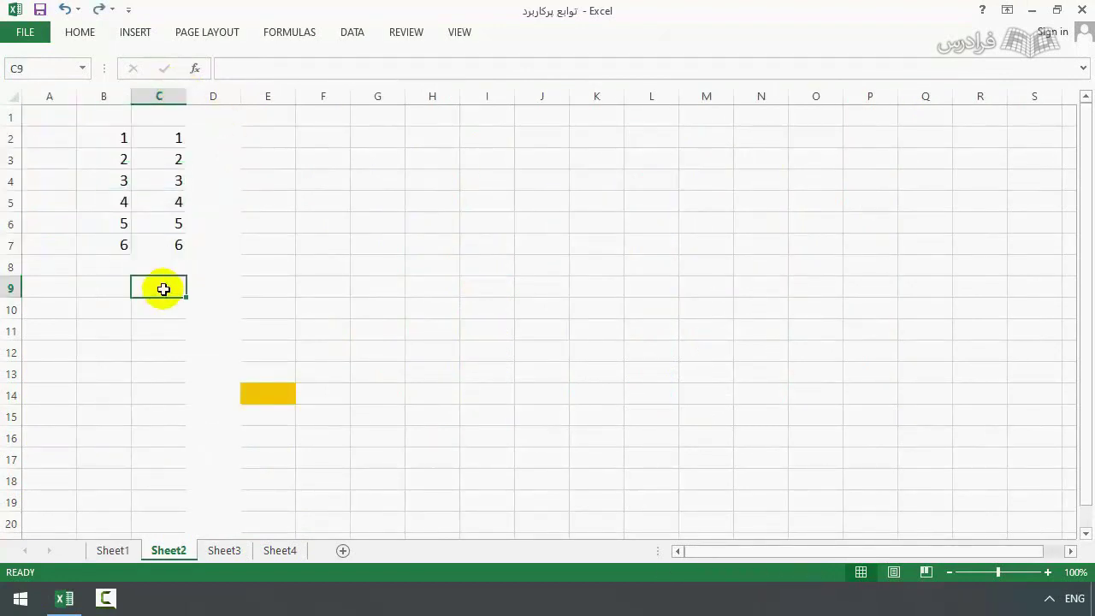
type("=sum(")
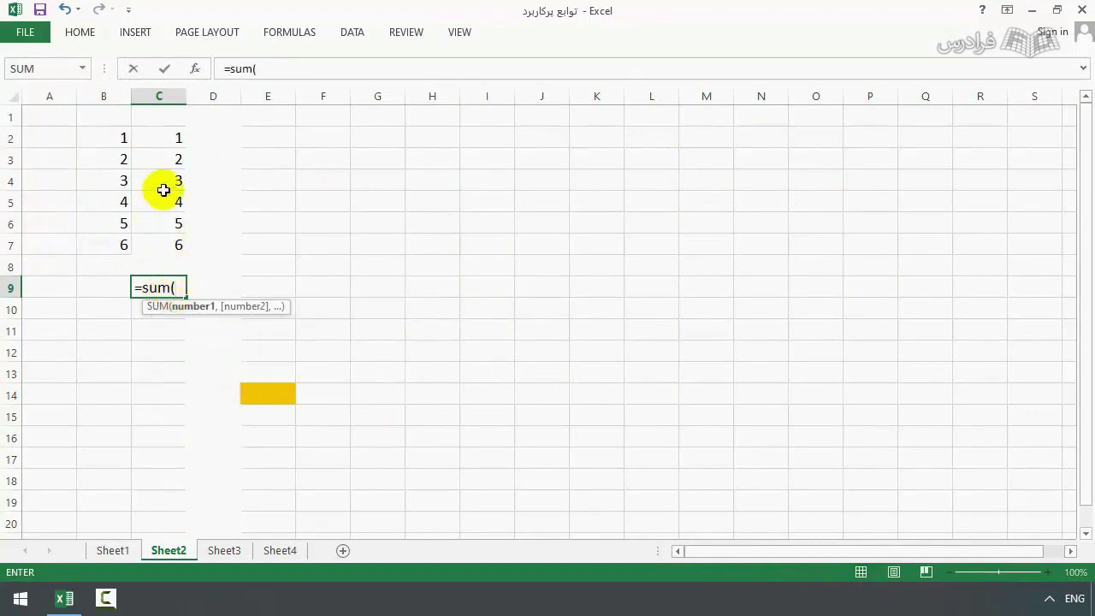
left_click_drag(176, 128, 118, 242)
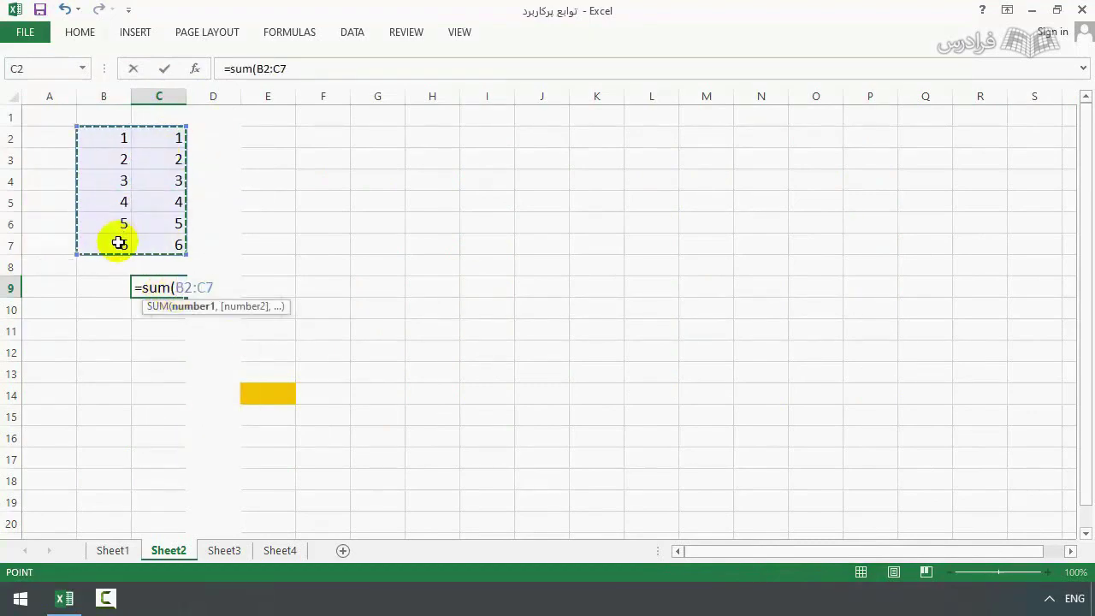
key("Return")
key("Up")
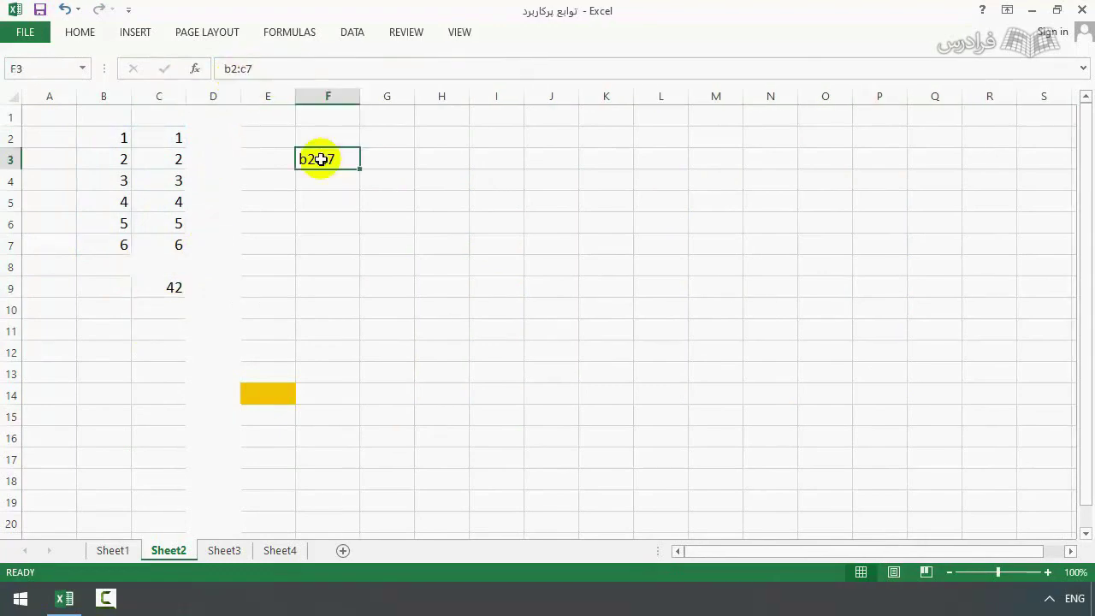
Clear F3 and enter the range address b2:c7 in it as text.
key("Delete")
type("b2:c7")
key("Return")
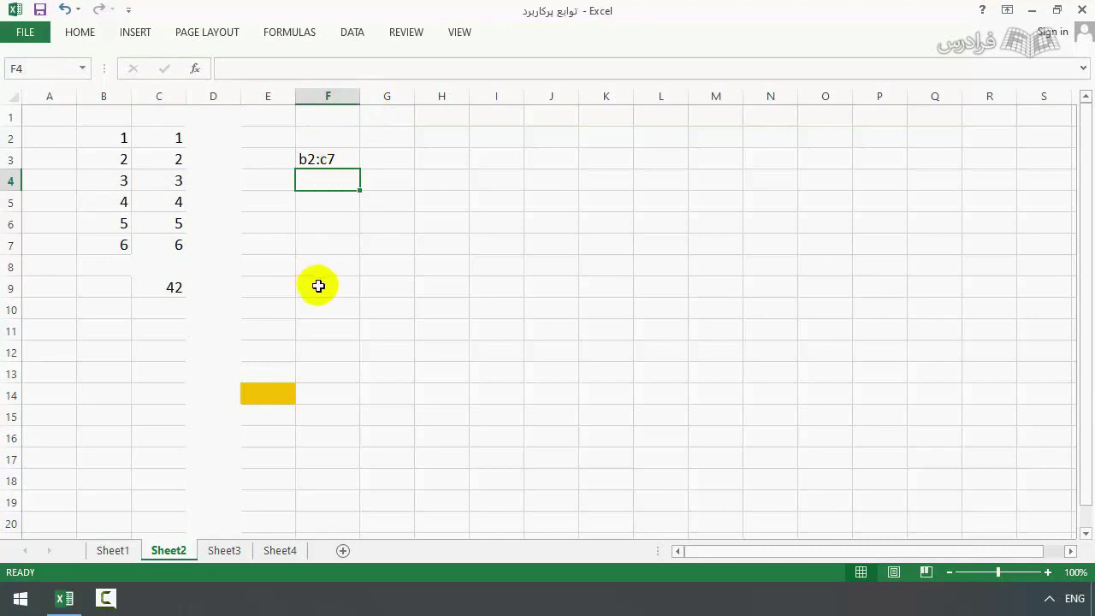
Enter an INDIRECT formula in F9 that refers to the range text in F3.
left_click(315, 286)
type("=")
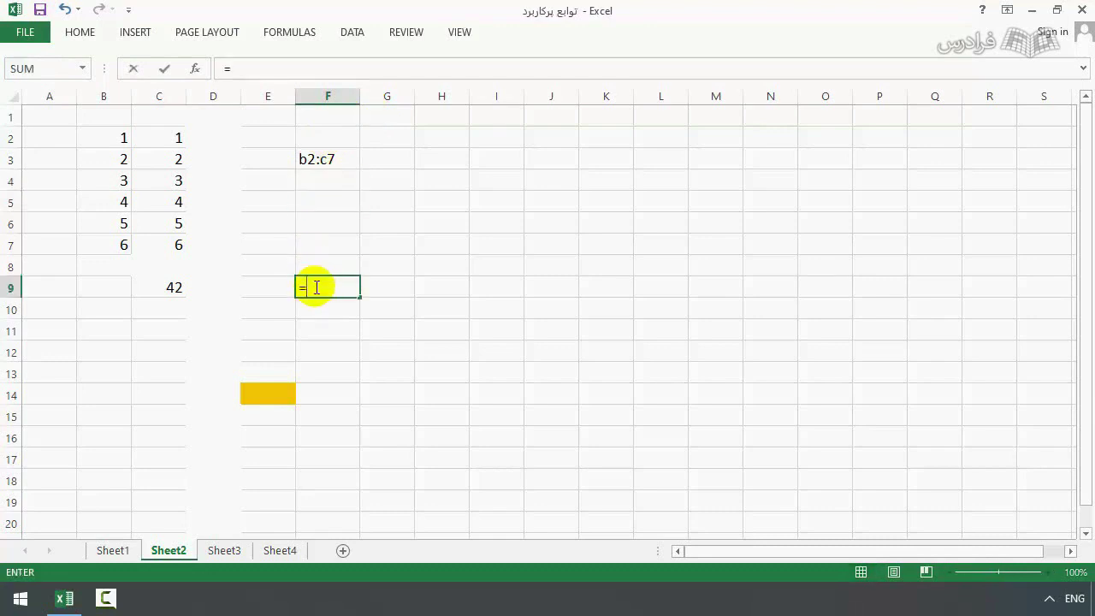
type("indi")
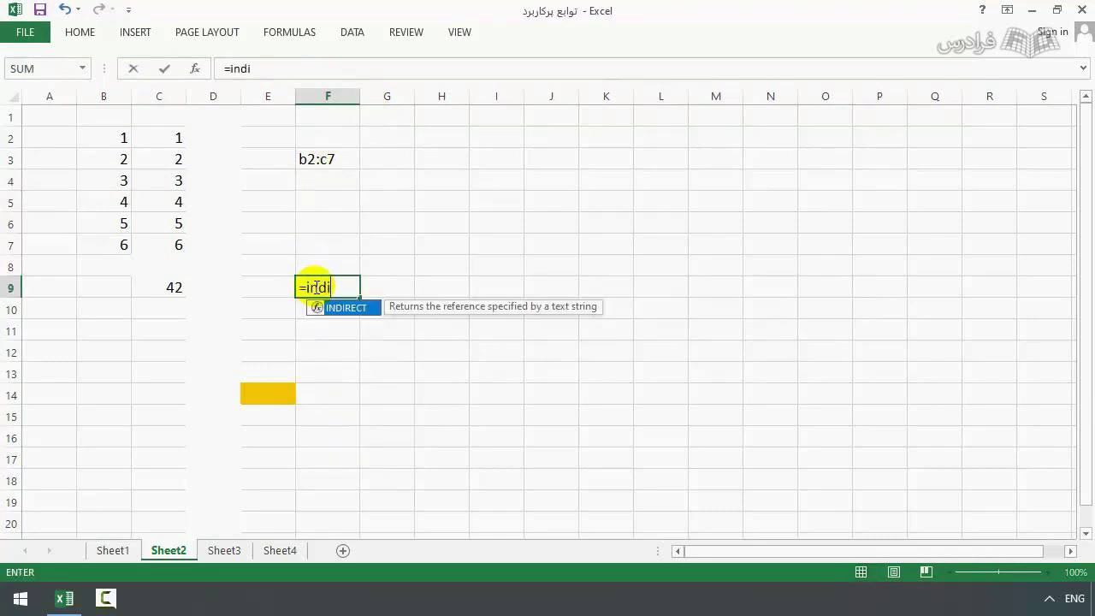
key("Tab")
left_click(318, 162)
key("Return")
Wrap the F9 formula in SUM so that it reads =SUM(INDIRECT(F3)).
left_click(308, 286)
double_click(315, 285)
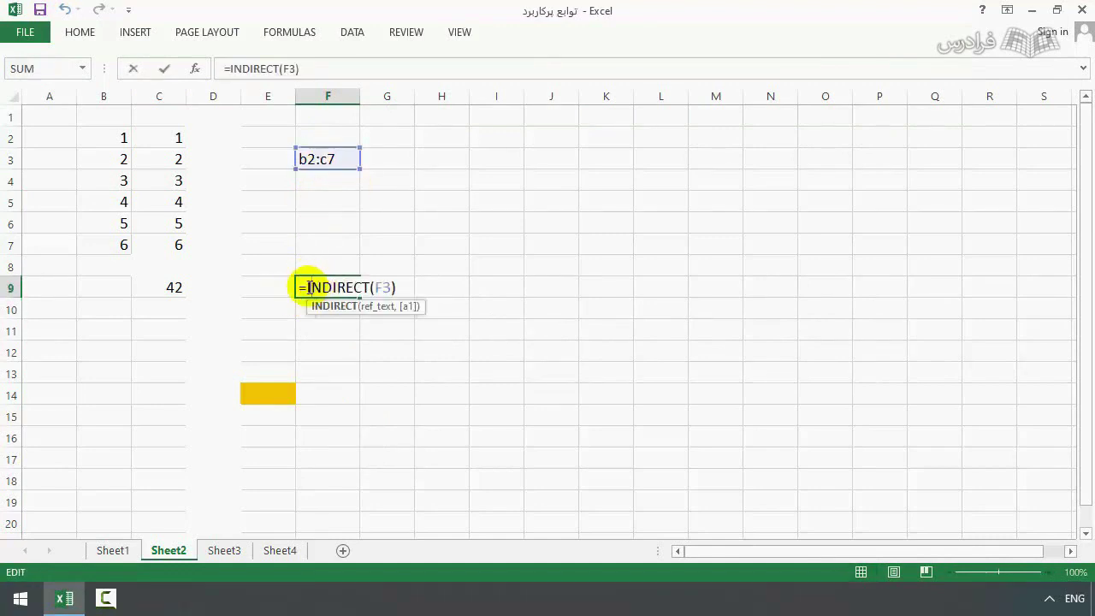
type("sum(")
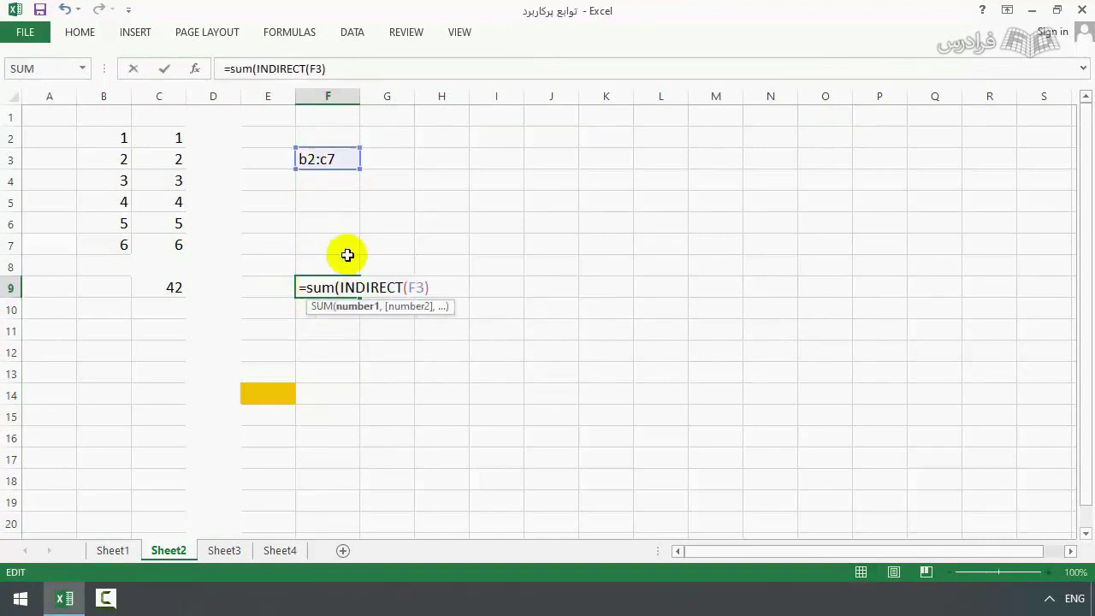
key("Right")
key("Right")
key("Right")
key("Right")
key("Right")
key("Right")
key("Right")
key("Right")
key("Right")
type(")")
key("Return")
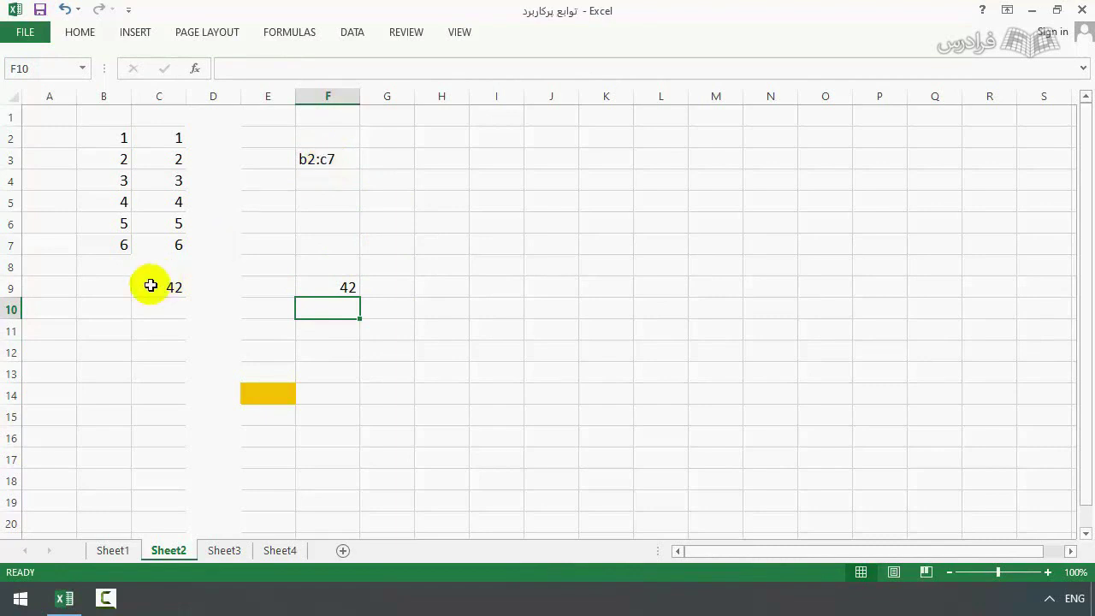
Enter the column letters a in A11 and b in A13, and the row numbers 2 in C13 and 4 in C15.
left_click(69, 333)
type("a")
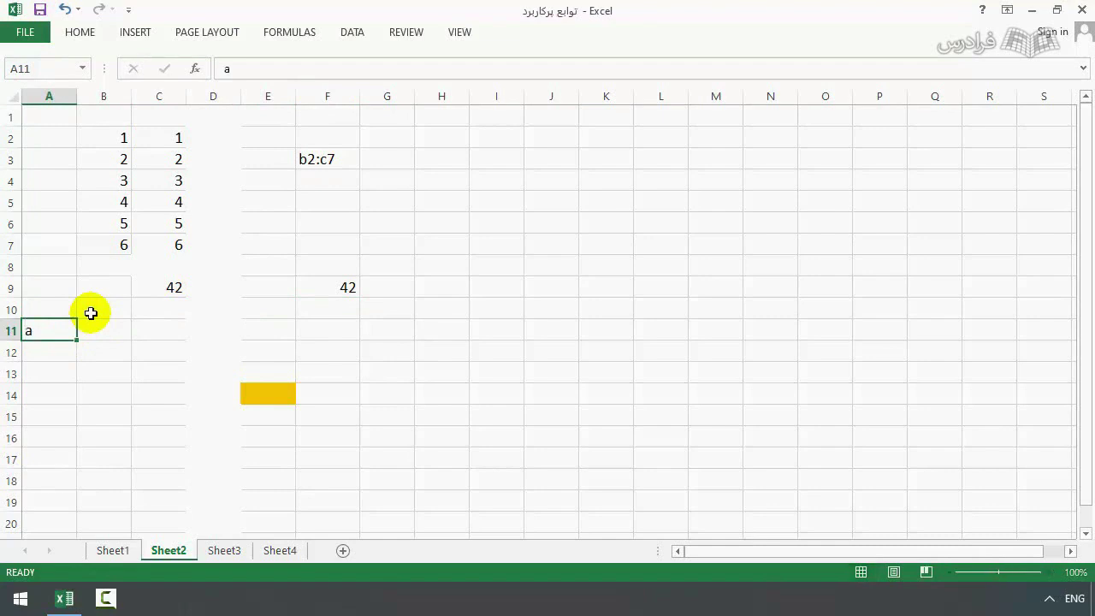
key("Return")
key("Return")
type("b")
key("Tab")
key("Tab")
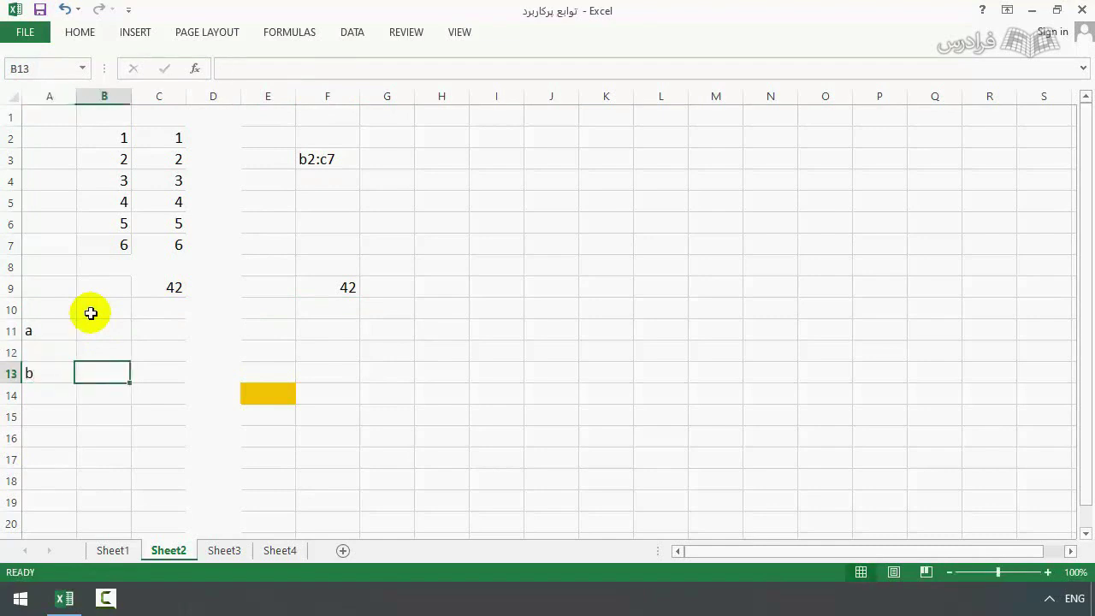
type("2")
key("Return")
key("Return")
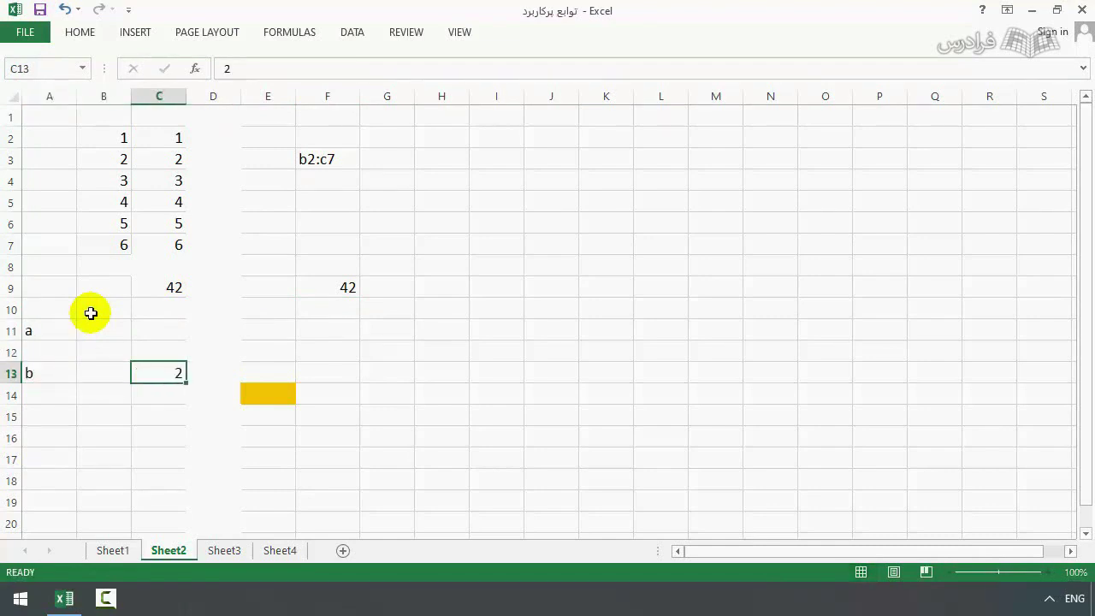
type("4")
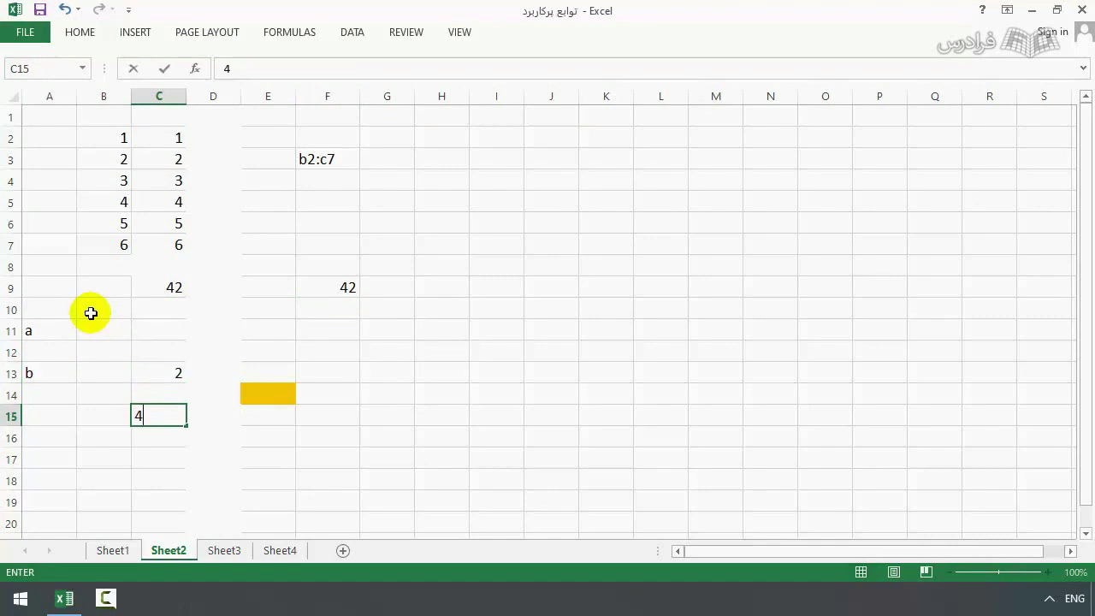
Join the letter in A11 and the number in C13 in cell F12 with =A11&C13.
left_click(303, 350)
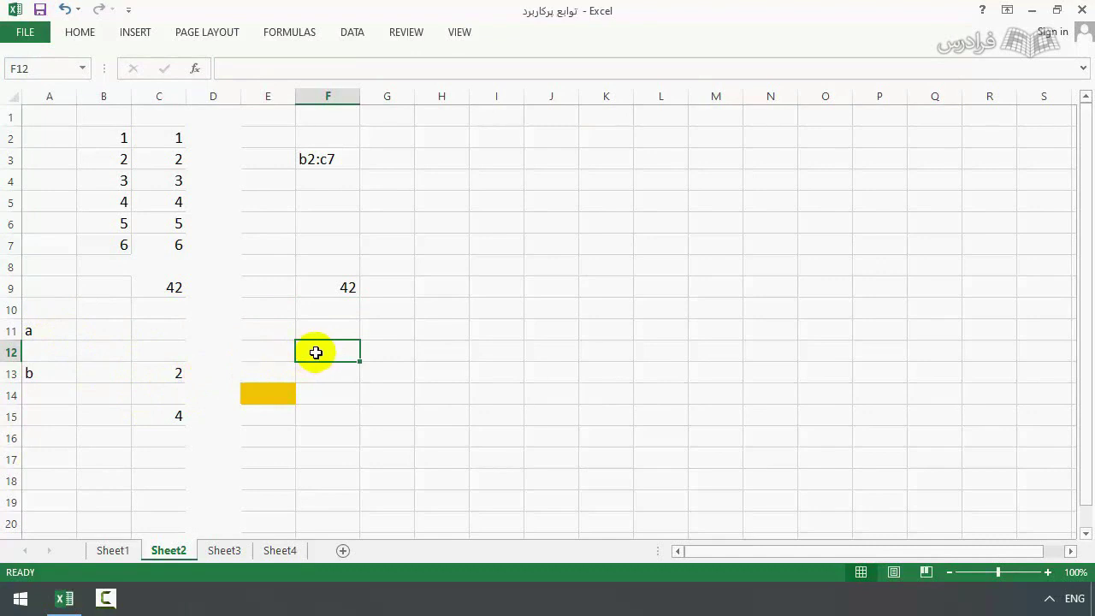
type("=")
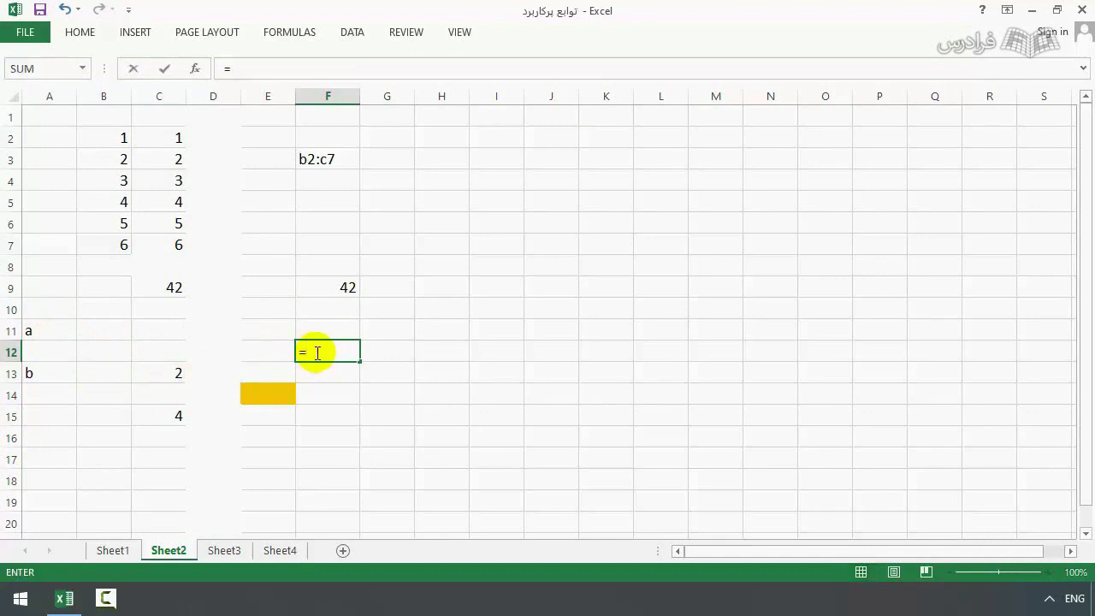
left_click(52, 328)
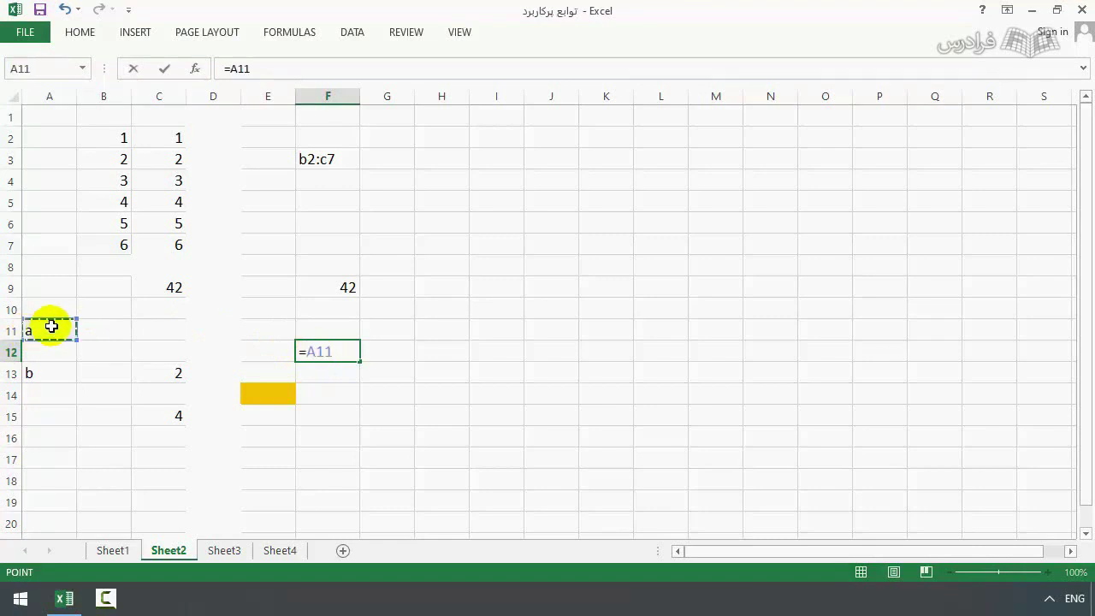
type("&")
left_click(176, 370)
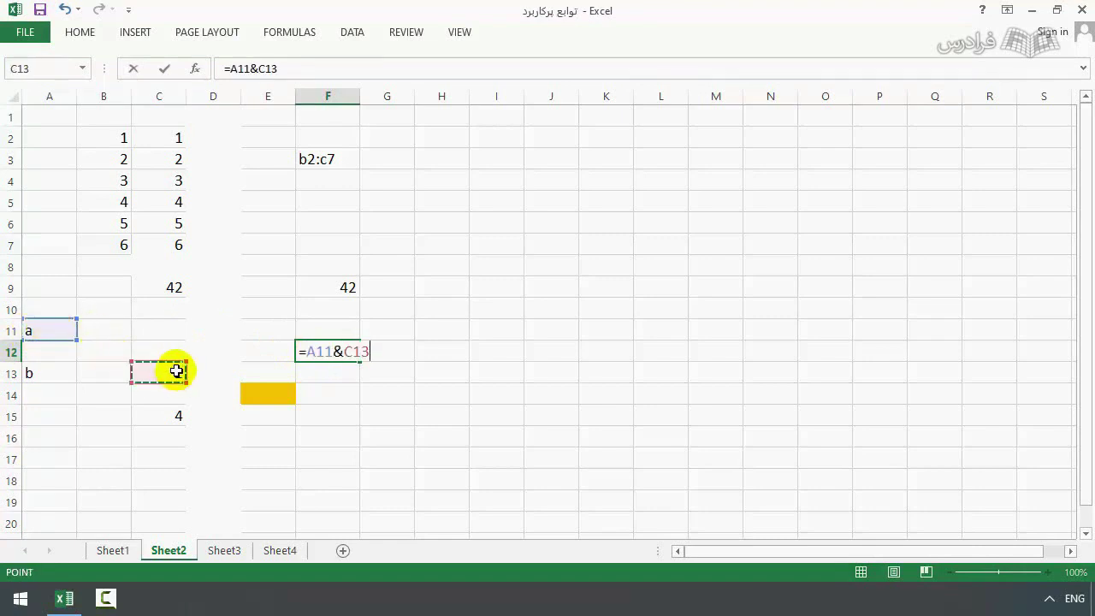
key("Return")
Enter an INDIRECT formula in E13 that builds its range address from A11&C13&":"&A13&C15.
left_click(278, 376)
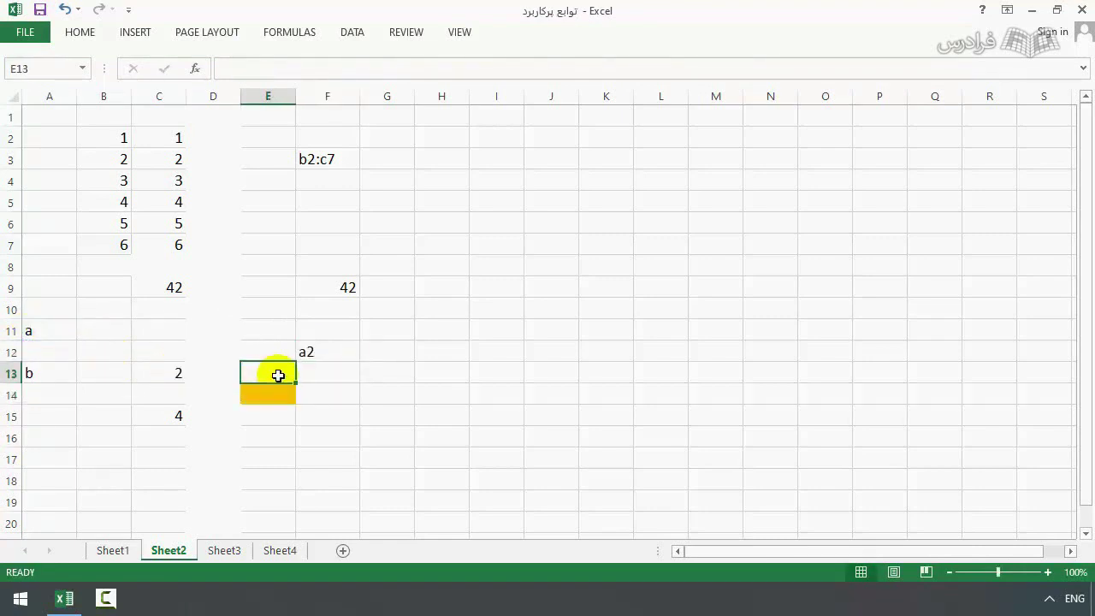
type("=")
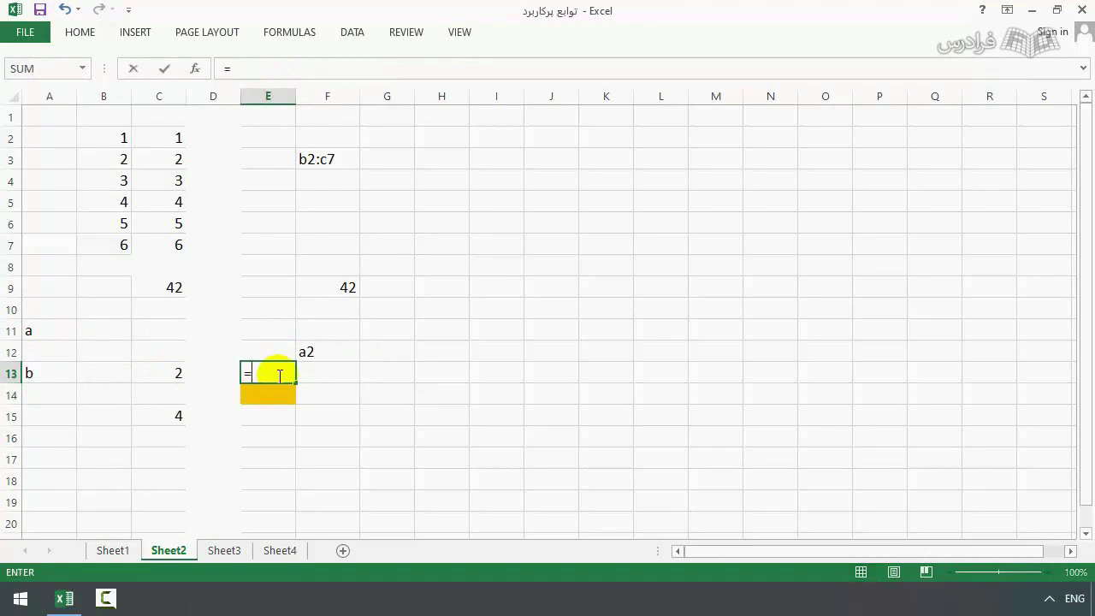
type("ind")
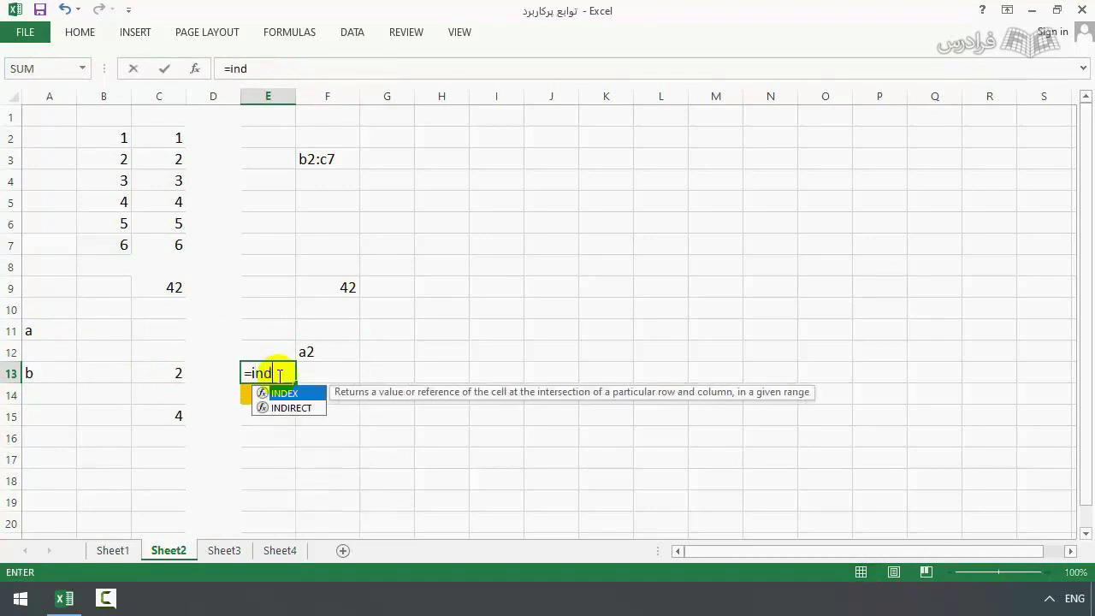
type("iect(")
left_click(75, 328)
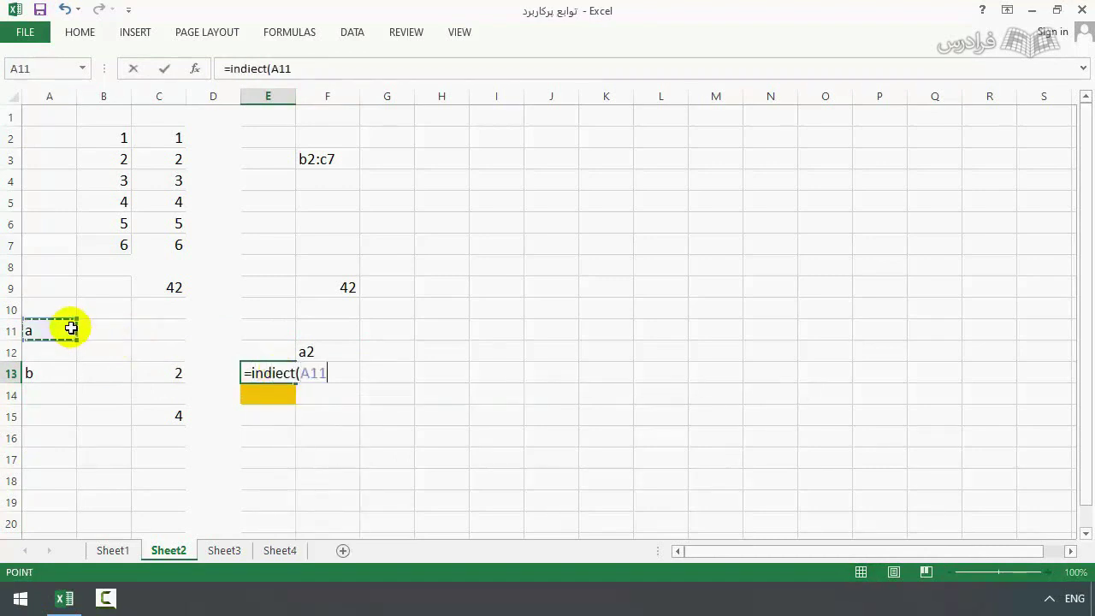
type("&")
left_click(173, 371)
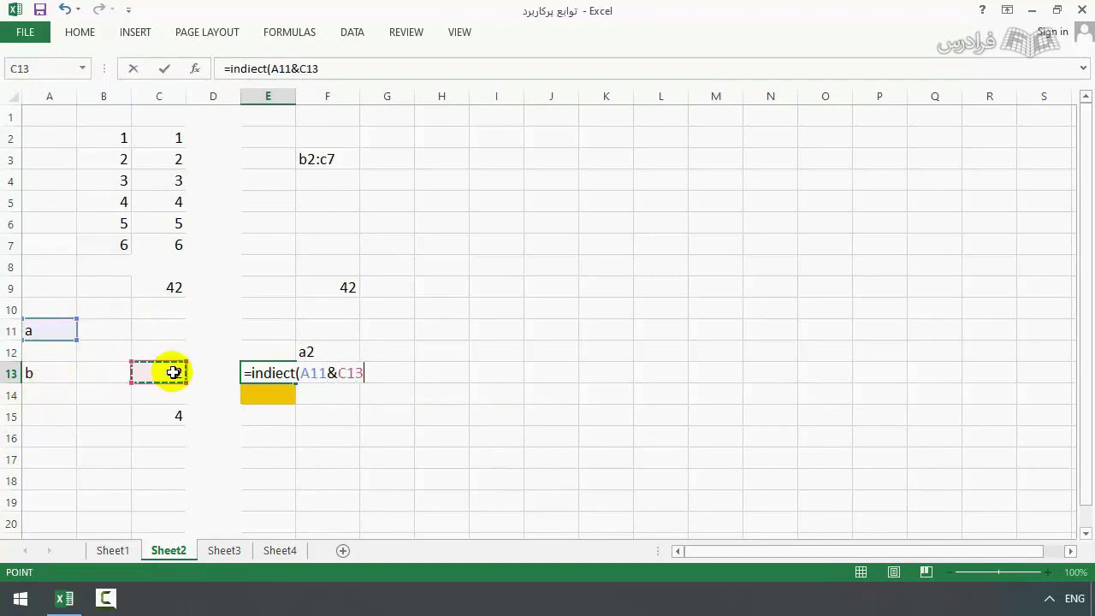
type("&")
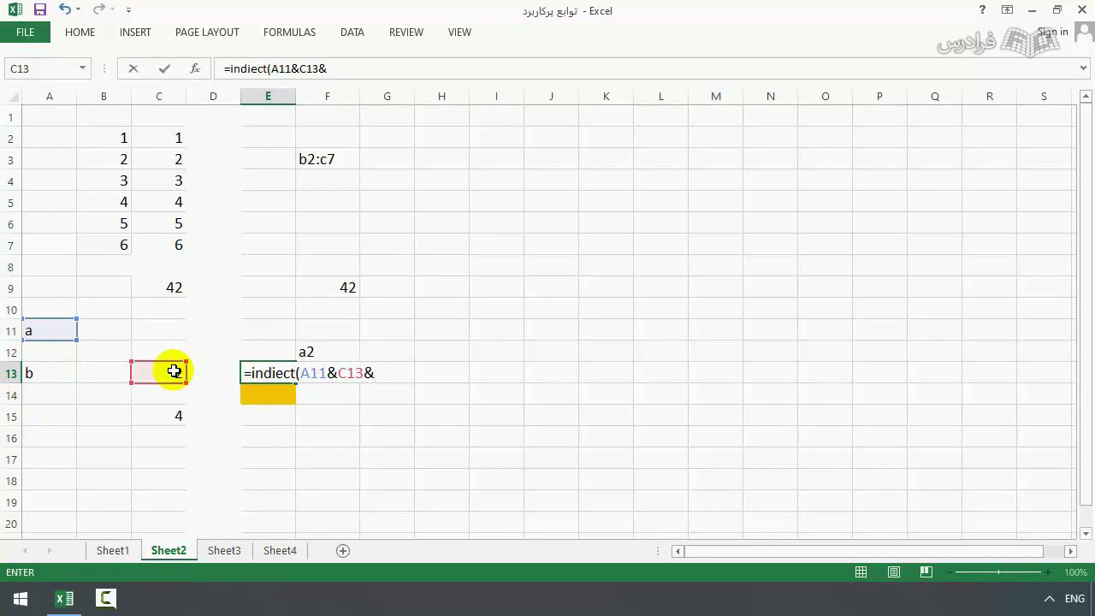
type("\":\"&")
left_click(64, 374)
type("&")
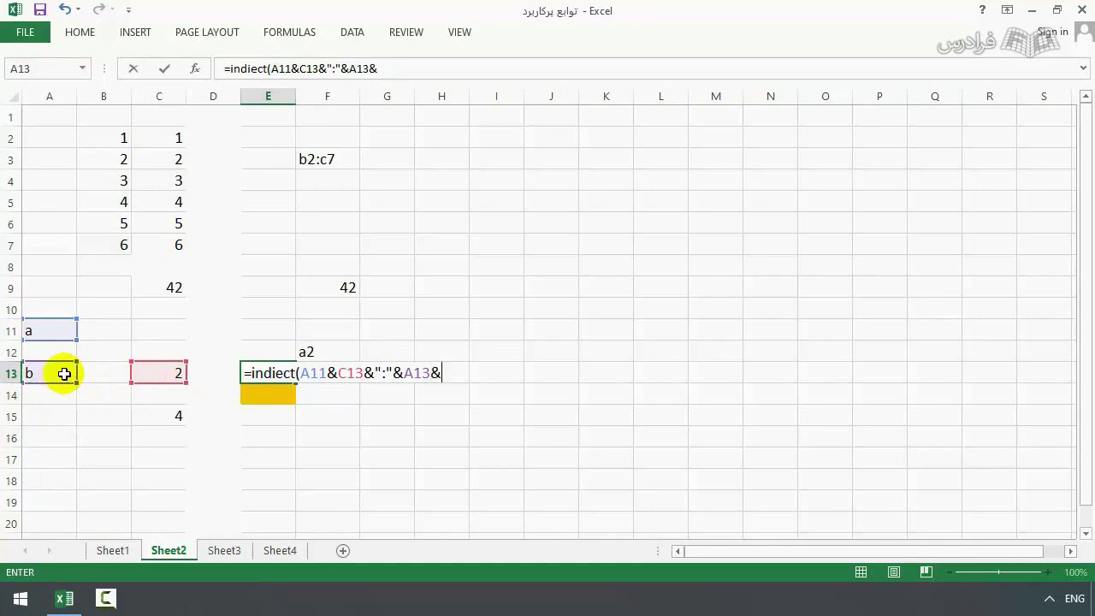
left_click(161, 415)
key("Return")
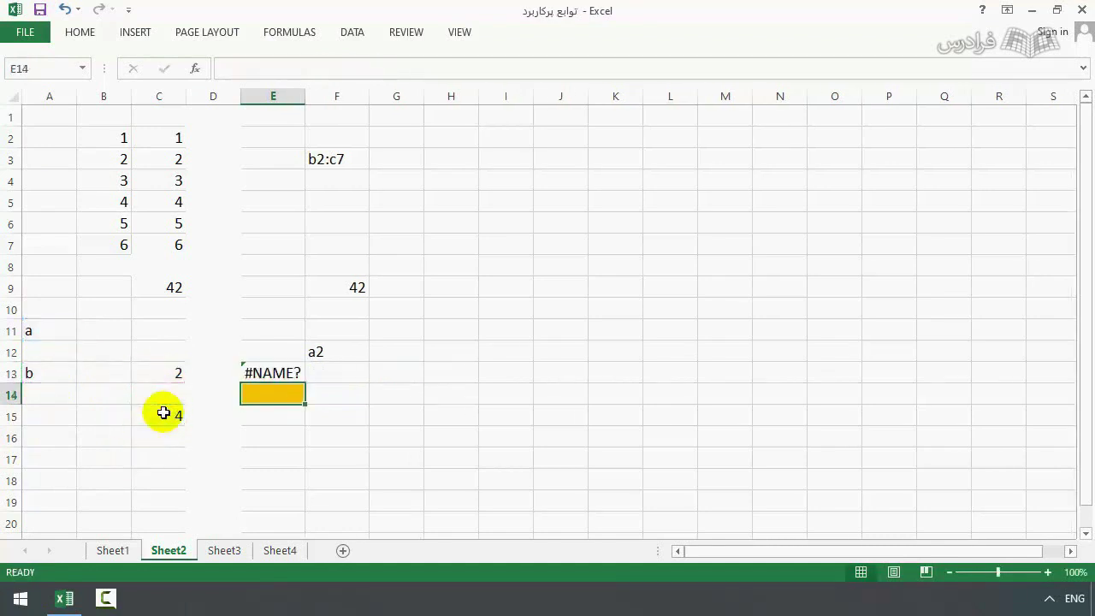
Wrap the E13 formula in SUM and correct the inner function name to INDIRECT.
left_click(257, 373)
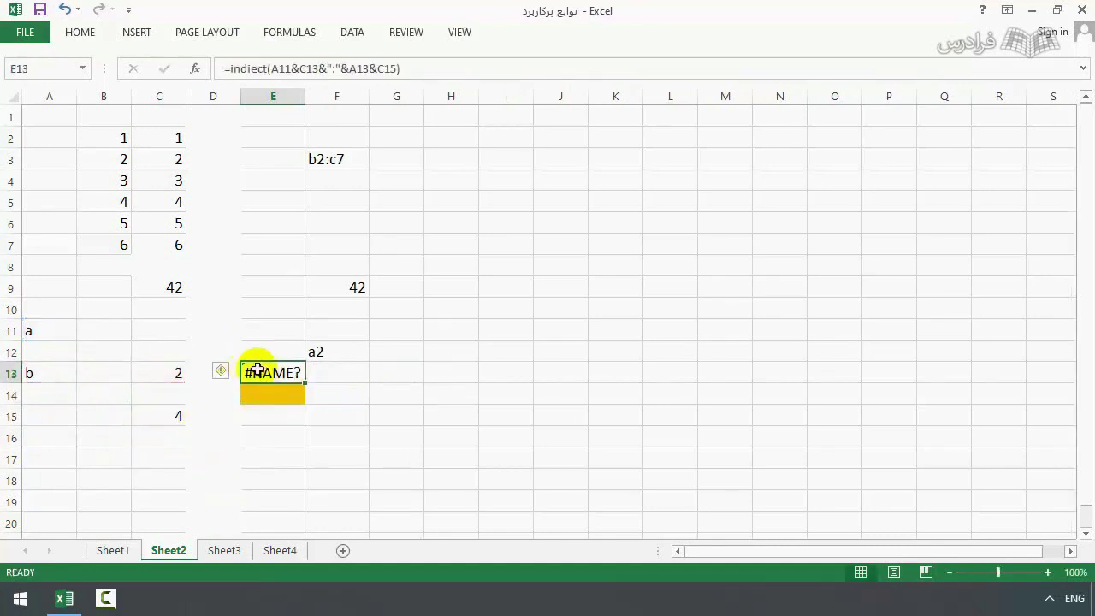
double_click(280, 371)
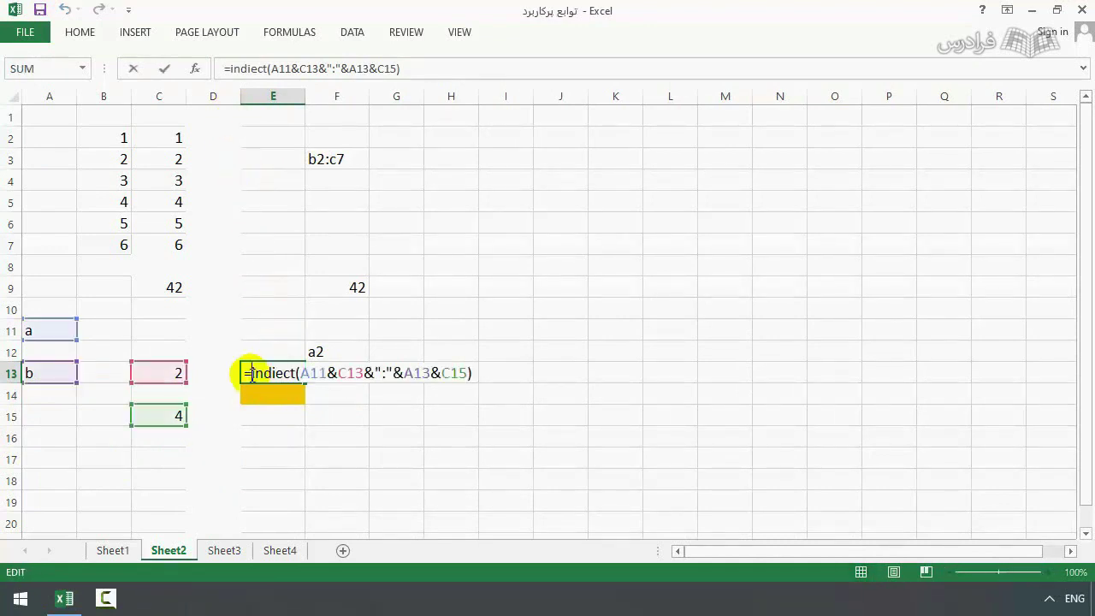
type("sum(")
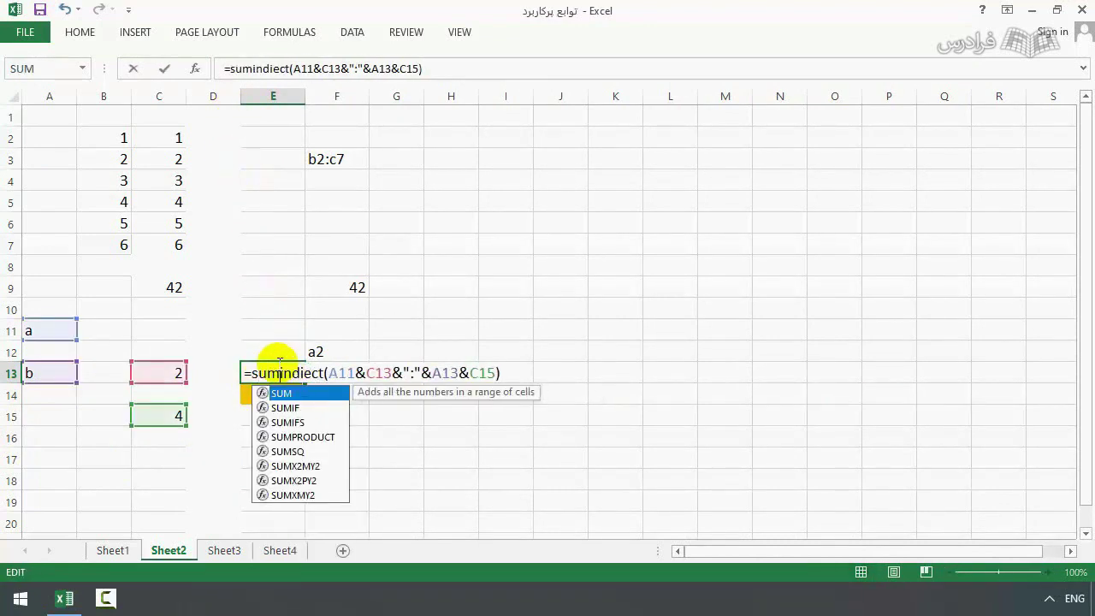
left_click(509, 372)
type(")")
key("Return")
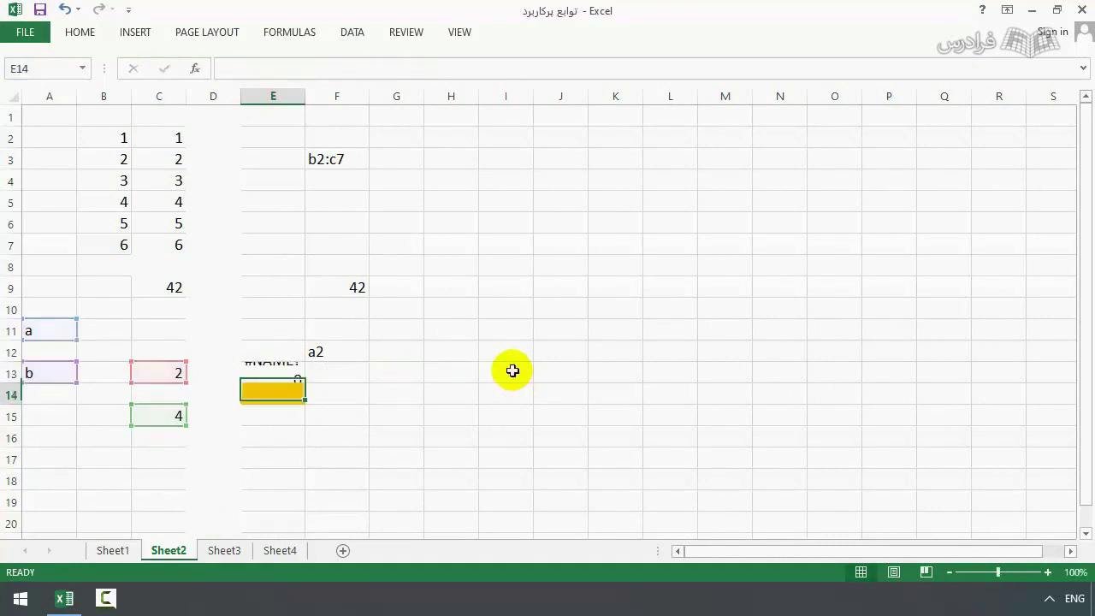
Extend the range summed in E13 by setting the end row in C15 to 5 and the end column in A13 to c.
left_click(178, 373)
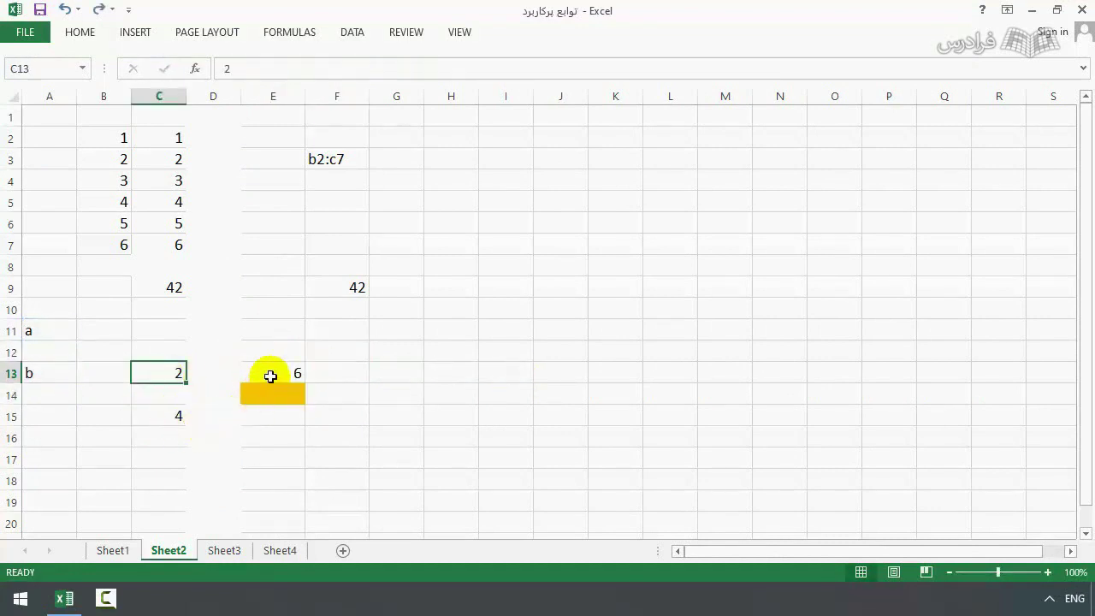
left_click(180, 411)
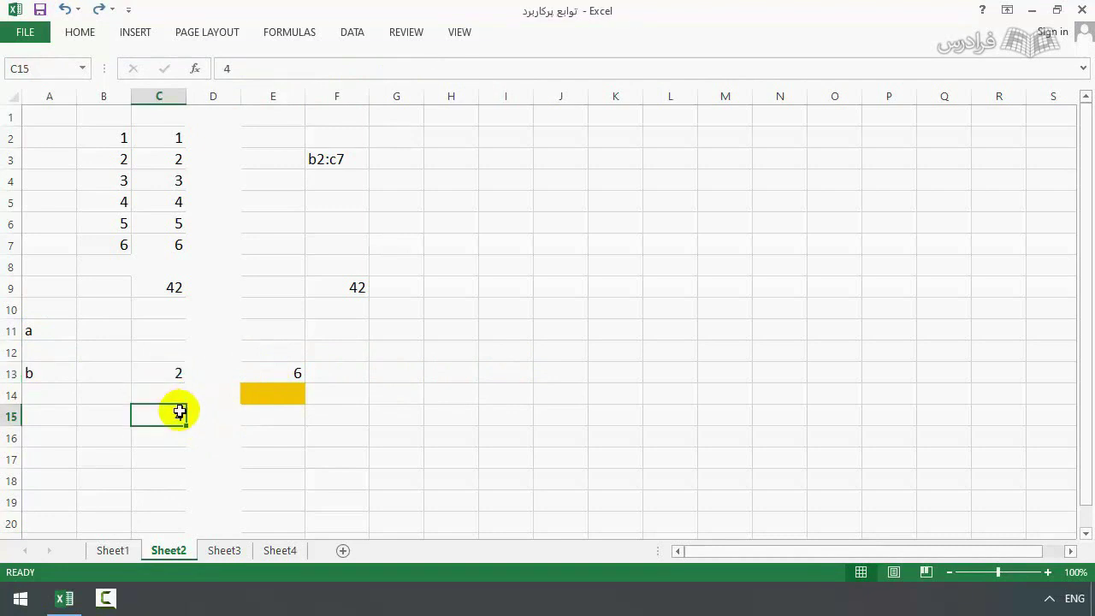
type("8")
key("Return")
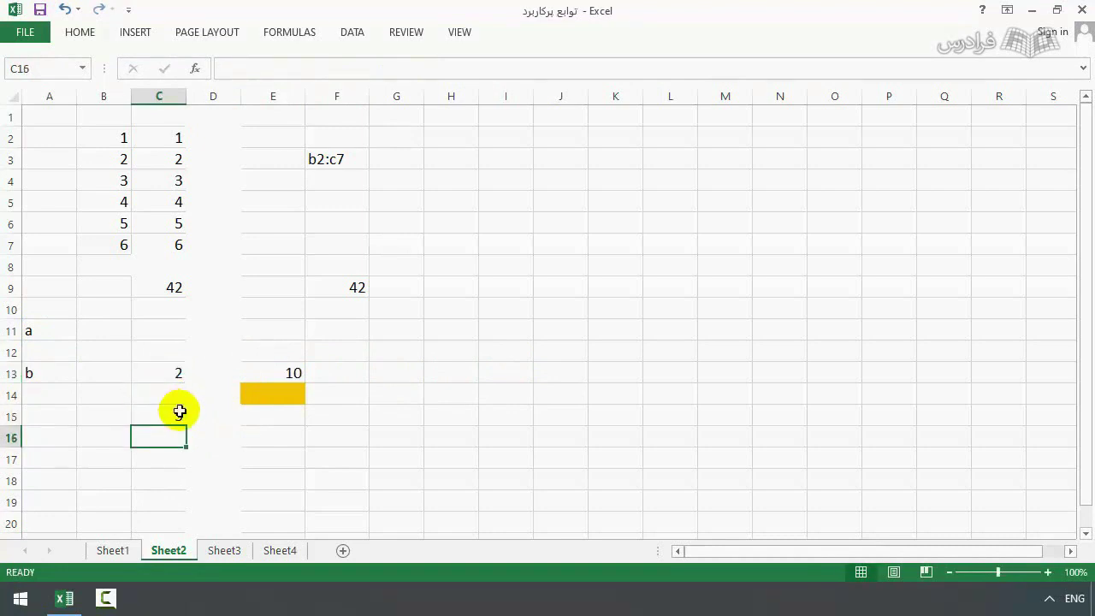
left_click(44, 375)
type("c")
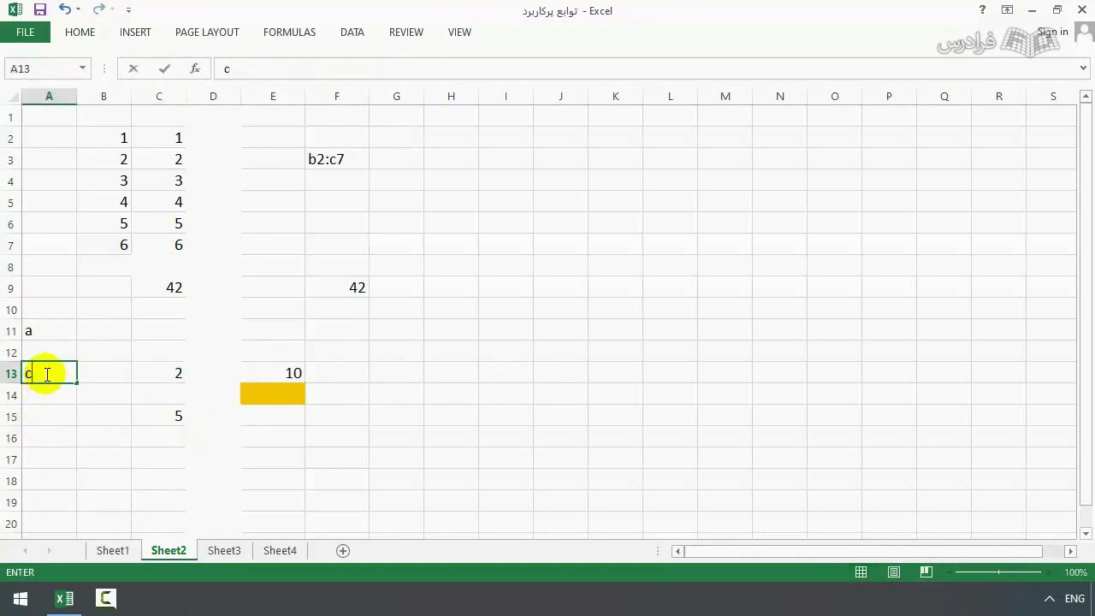
key("Return")
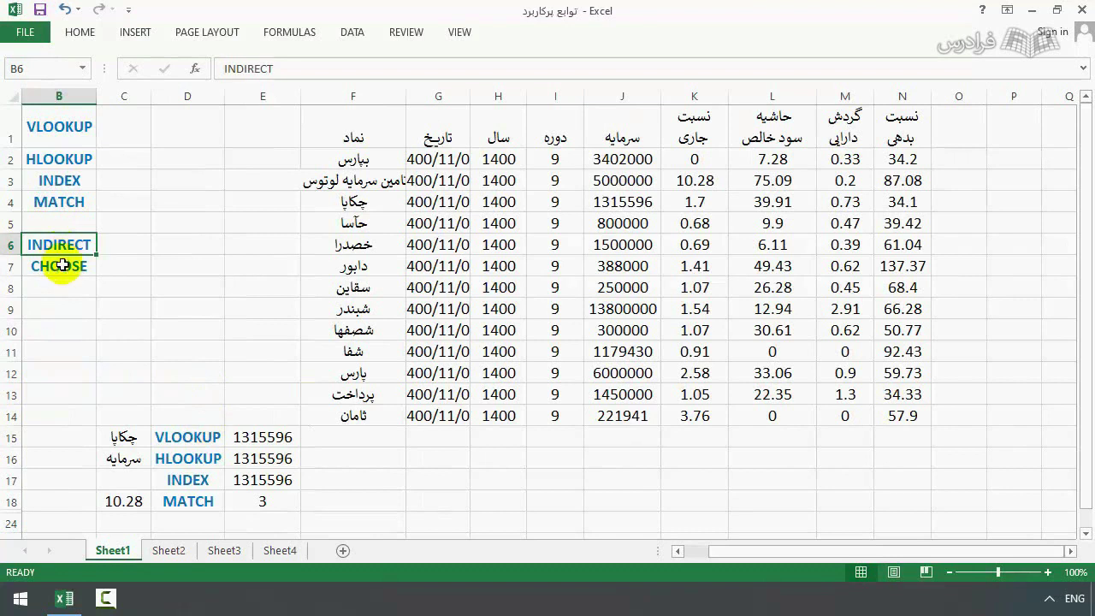
On Sheet1, copy the CHOOSE label from B7 to D24 below the MATCH label.
left_click(62, 266)
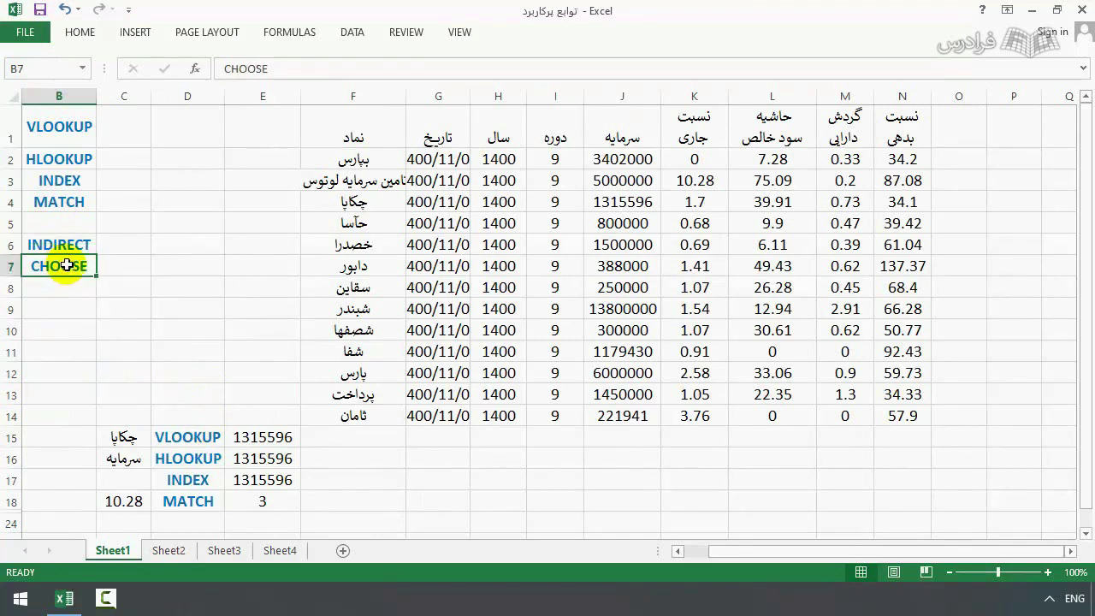
key("ctrl+c")
left_click(191, 520)
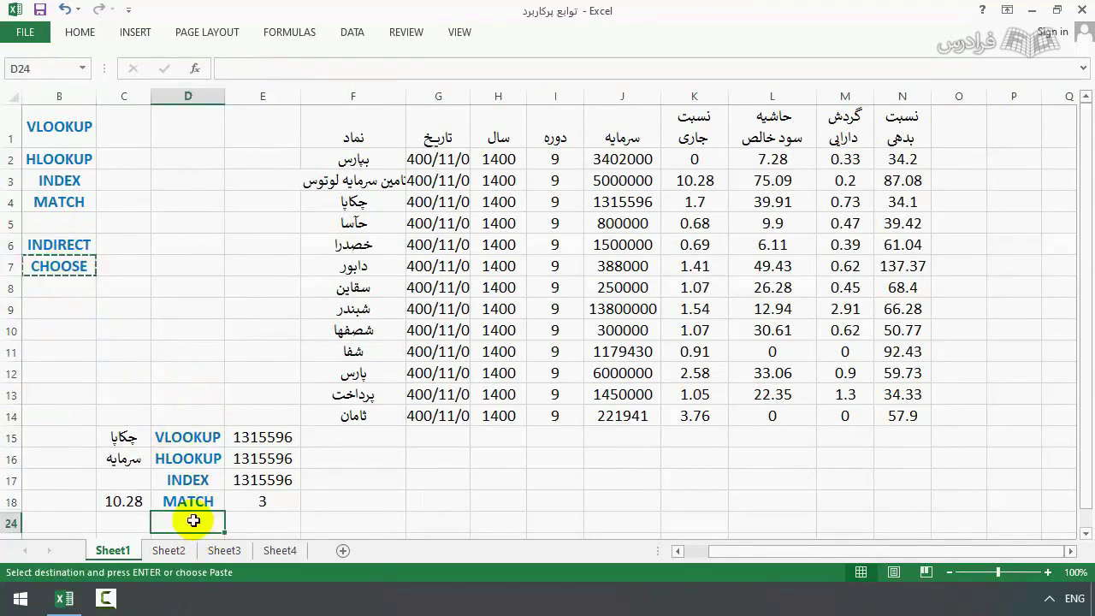
key("ctrl+v")
left_click(310, 503)
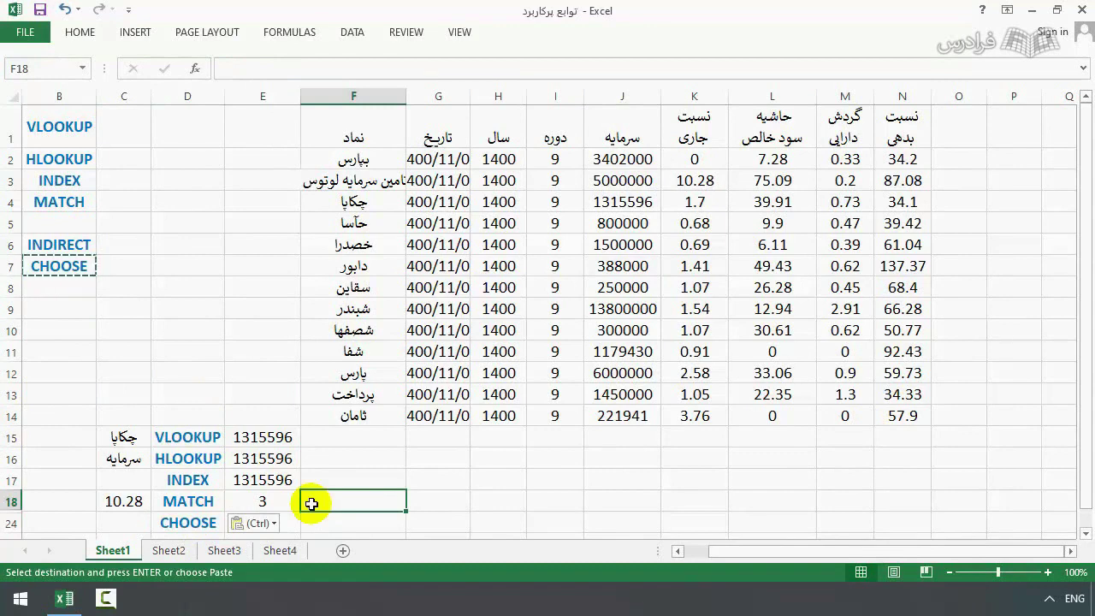
key("Escape")
Add the heading ردیف in E1 and number the table rows 1 to 13 in E2:E14.
key("Left")
key("Down")
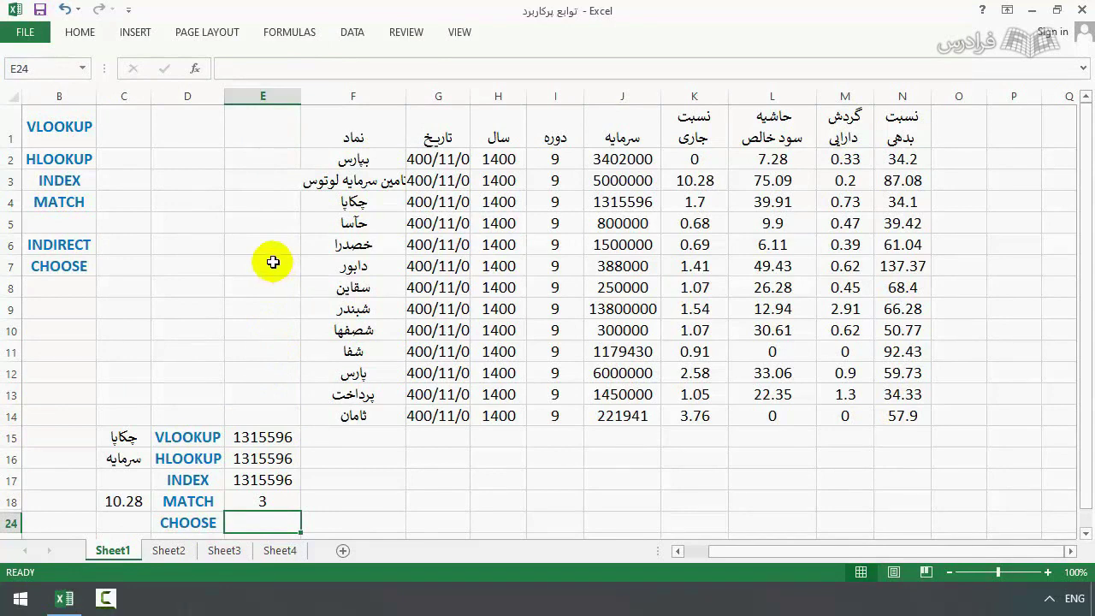
left_click(269, 137)
type("ردیف")
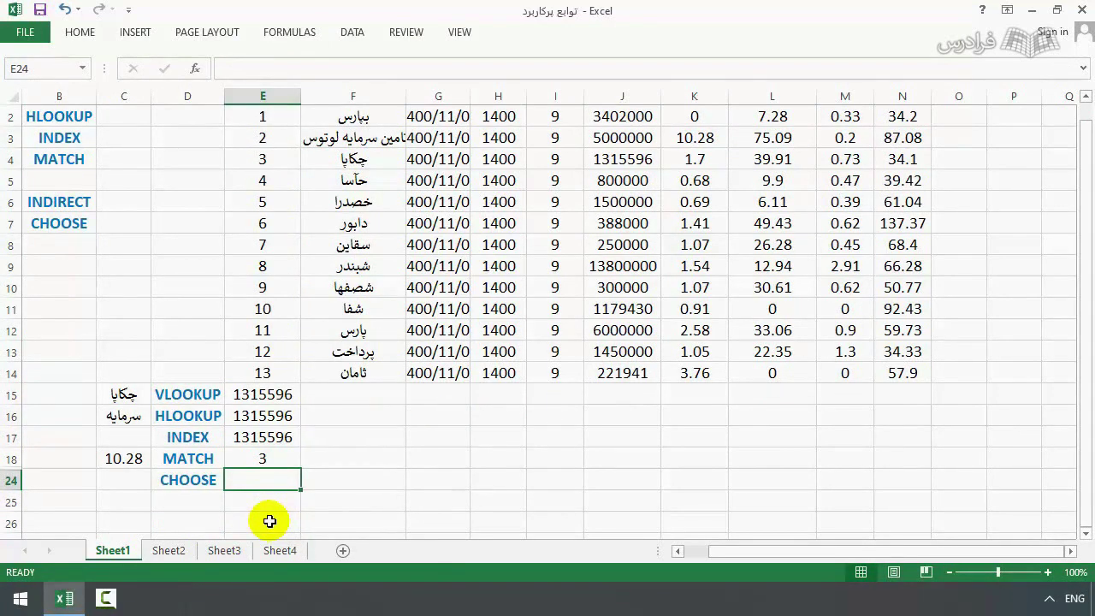
Enter a CHOOSE formula in E24 with C24 as the index and E2, E3, E4 and E5 as the values.
type("=choose(")
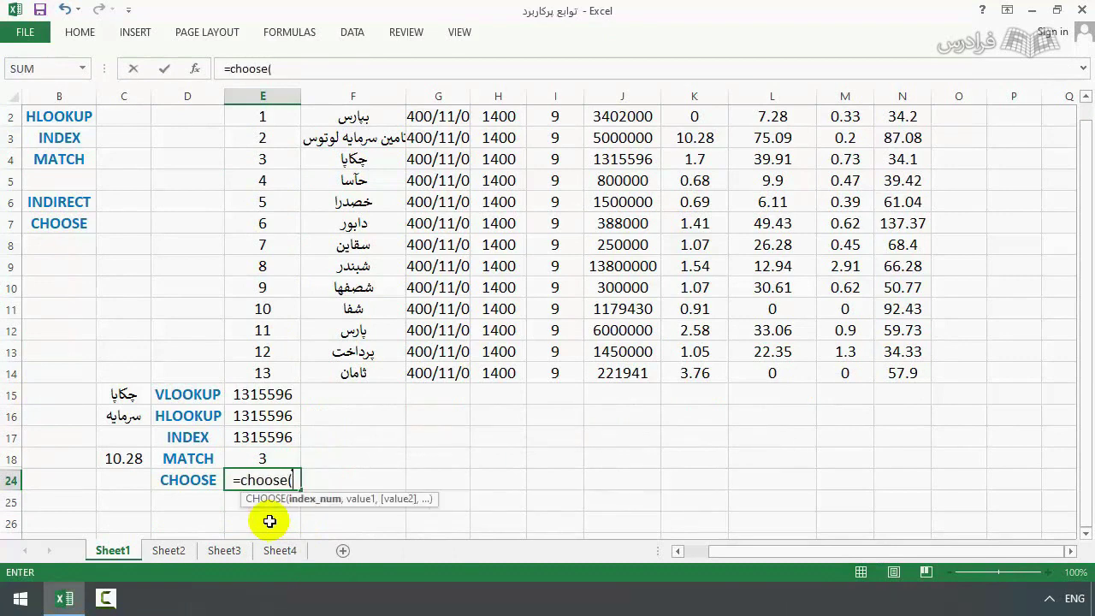
left_click(134, 485)
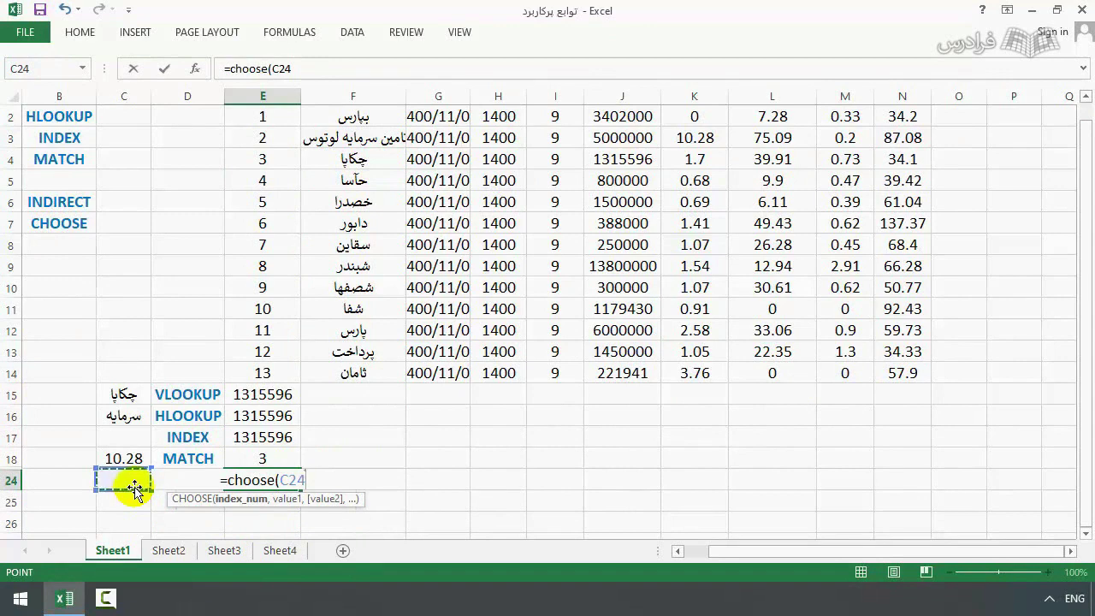
type(",")
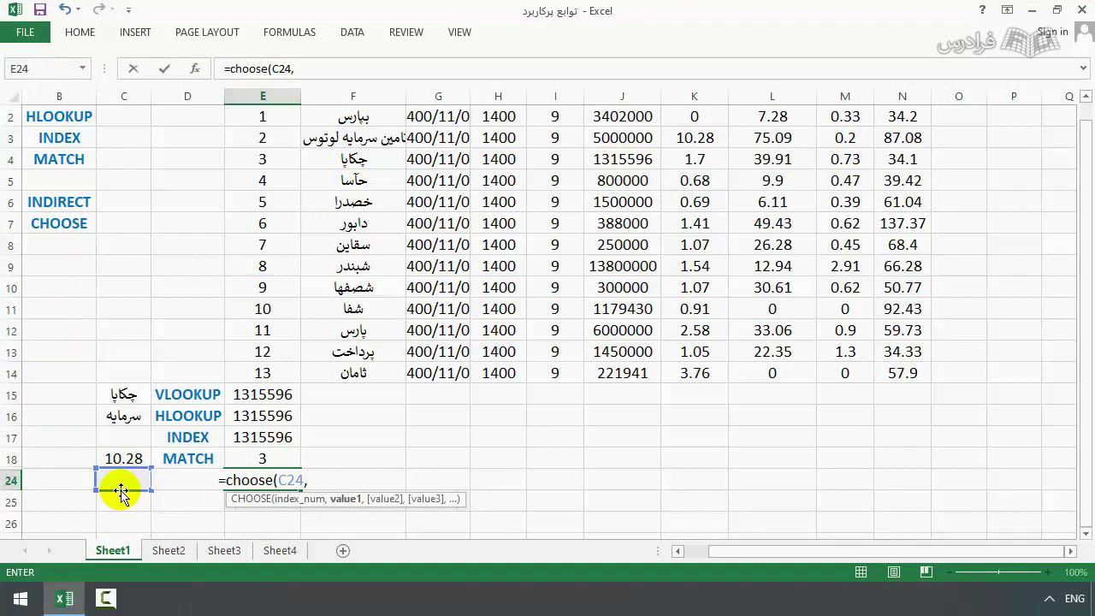
left_click(280, 116)
type(",")
left_click(286, 139)
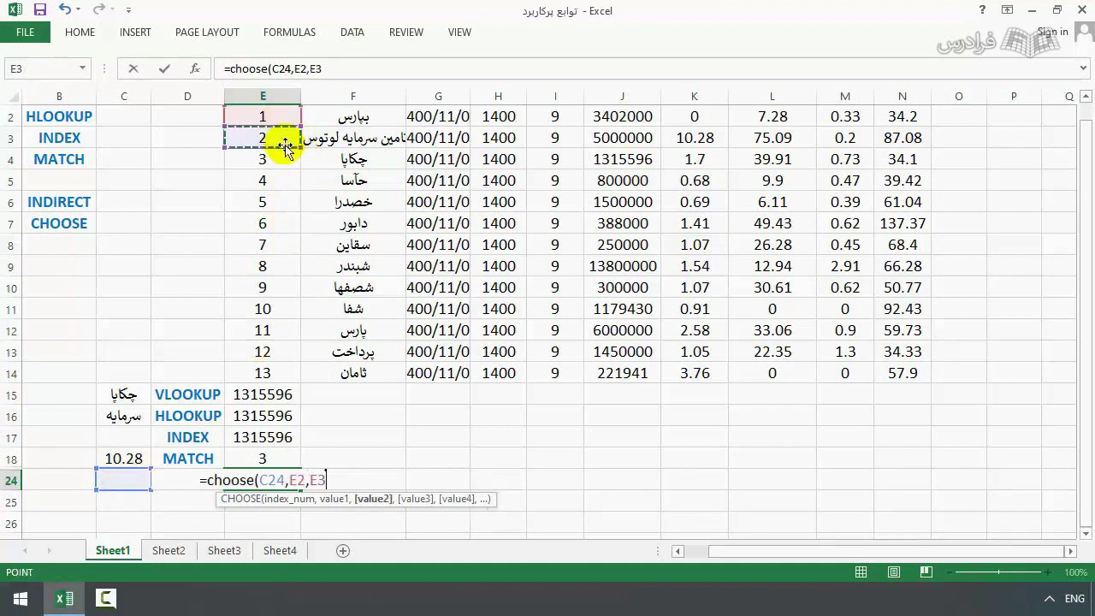
type(",")
left_click(283, 164)
type(",")
left_click(283, 180)
key("Return")
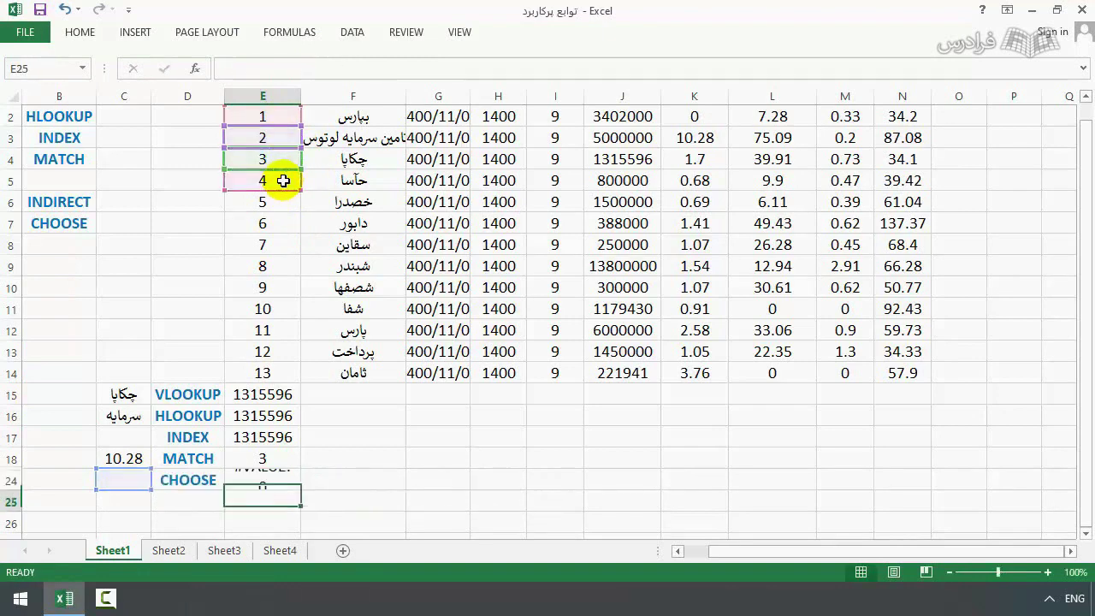
Try the CHOOSE formula with different index numbers by setting C24 to 1 and then to 3.
left_click(129, 482)
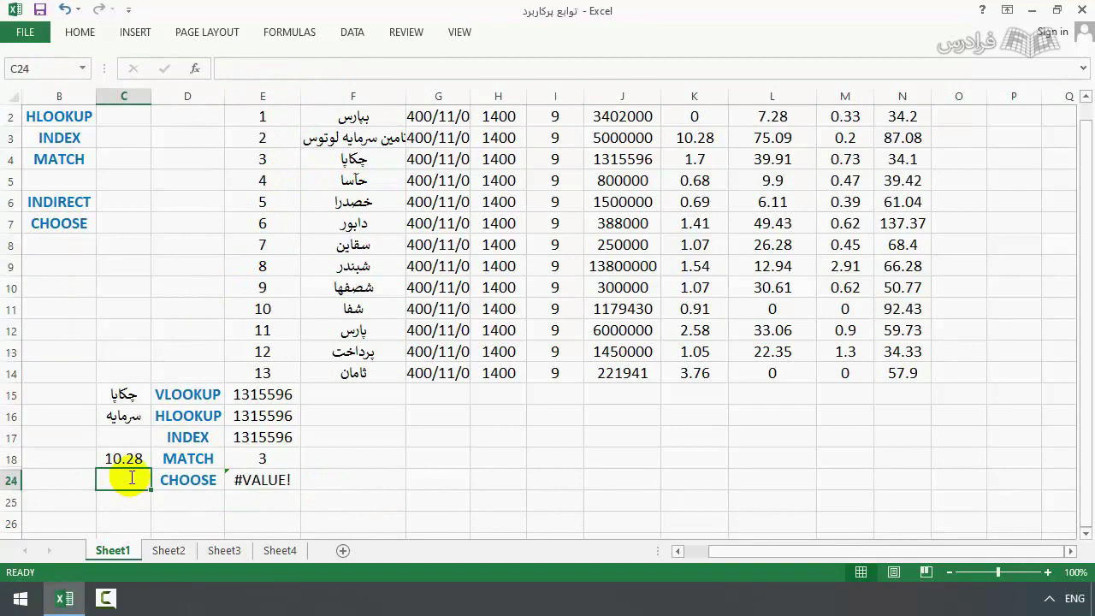
type("1")
key("Return")
left_click(128, 479)
type("3")
key("Return")
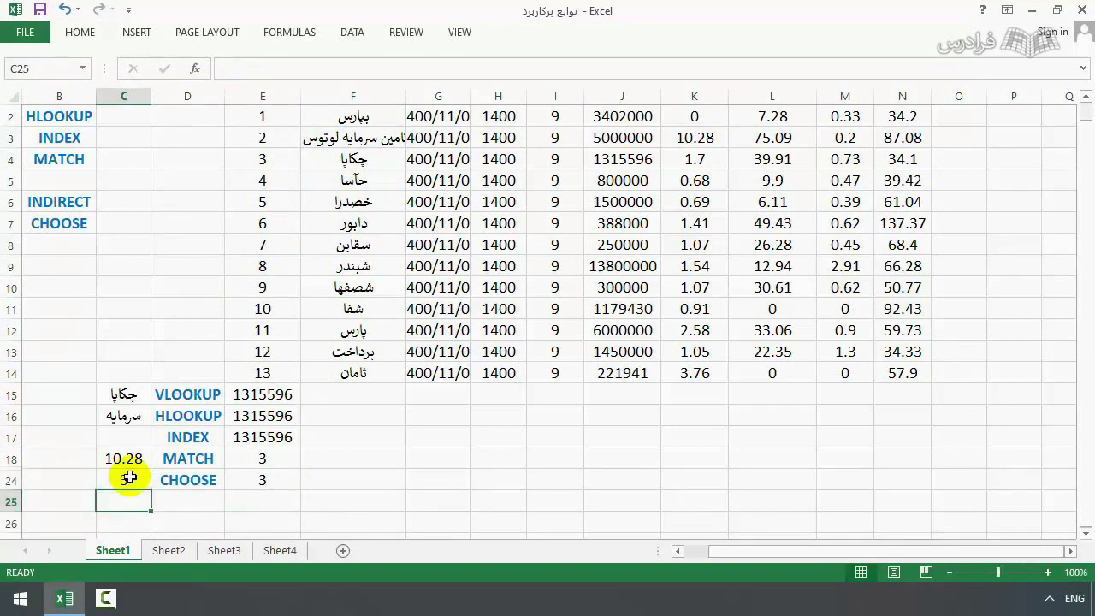
Start a CHOOSE formula across the range F24:N24 with C24 as the index.
scroll(129, 477, "up", 1)
key("Up")
key("Right")
key("Right")
key("Right")
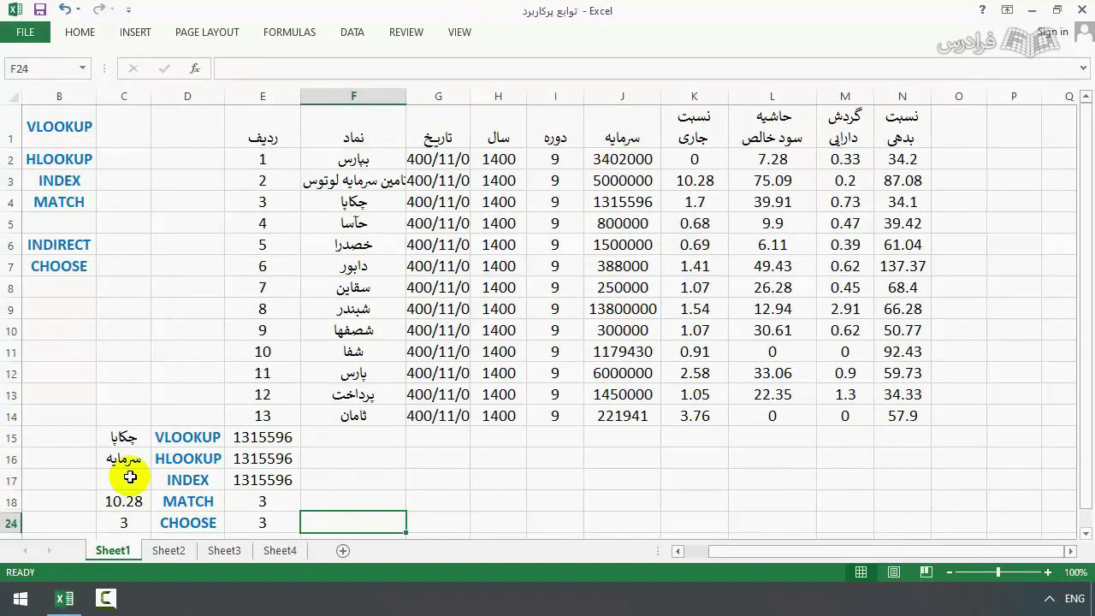
scroll(130, 477, "down", 3)
left_click_drag(354, 436, 899, 430)
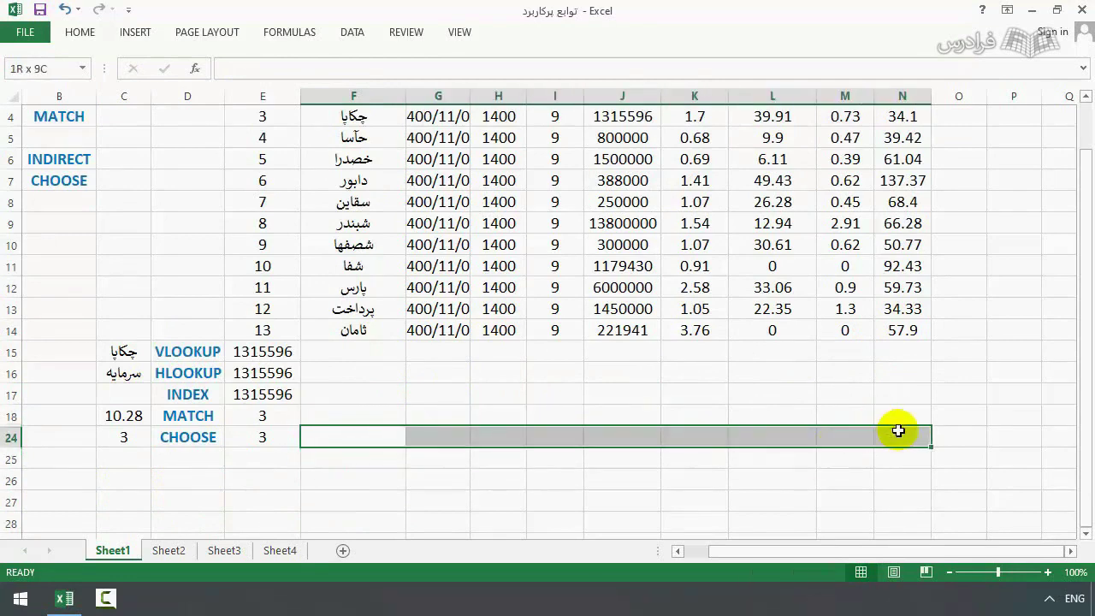
type("=choose(")
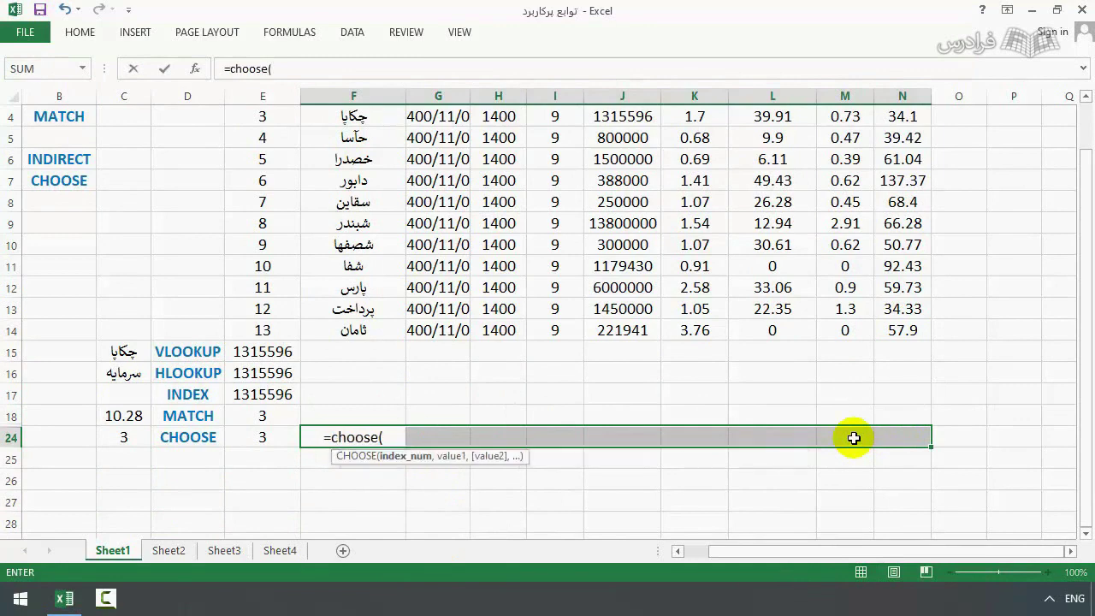
left_click(120, 438)
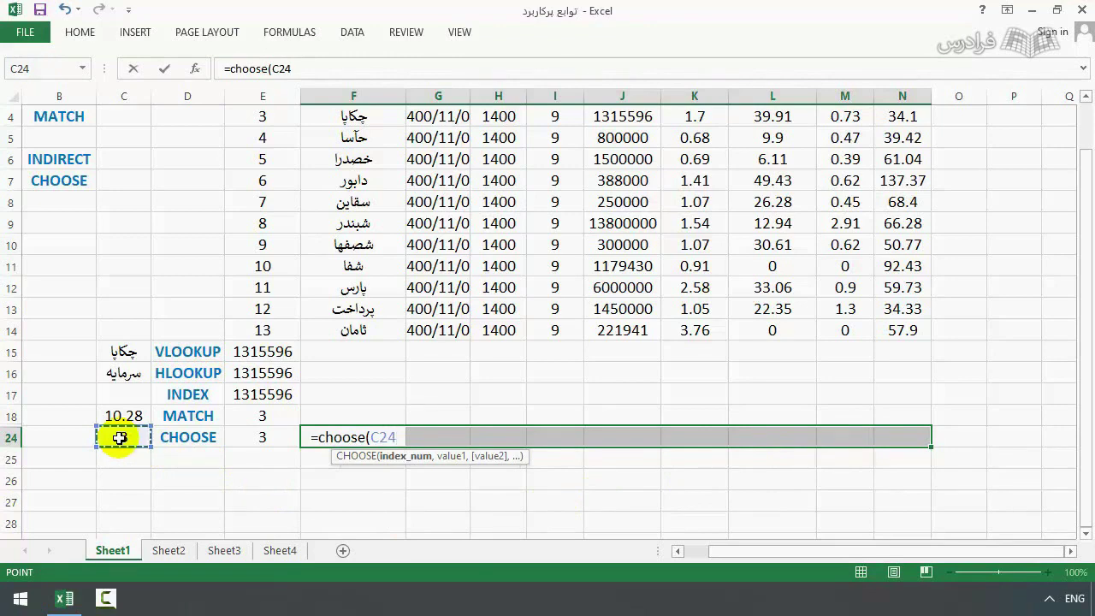
type(",")
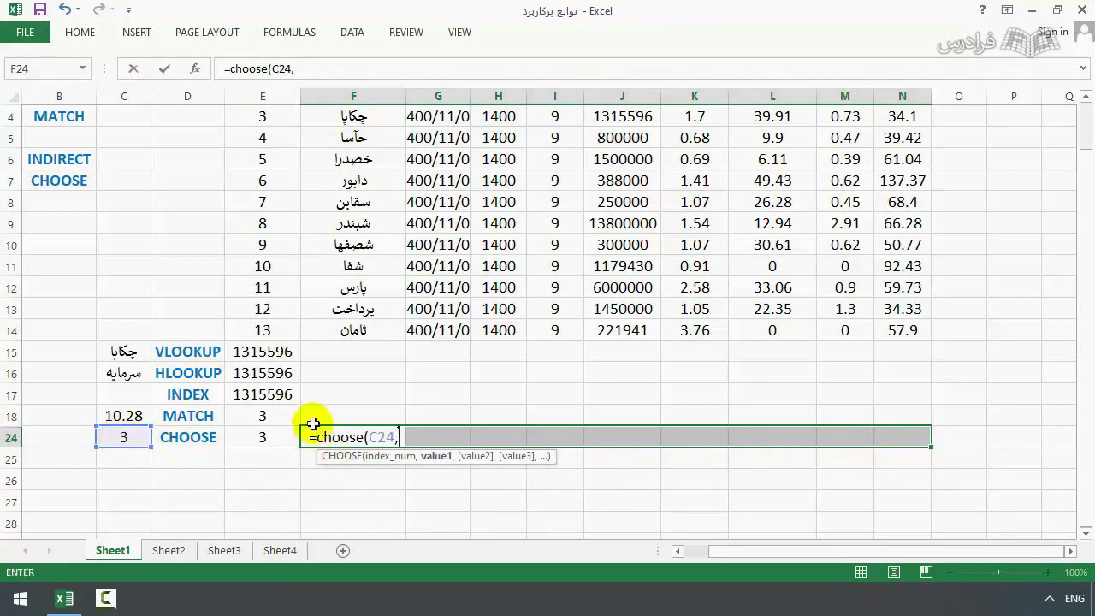
Add E2:N2, E3:N3 and E4:N4 as the values of the CHOOSE formula and enter it as an array formula.
scroll(308, 411, "up", 1)
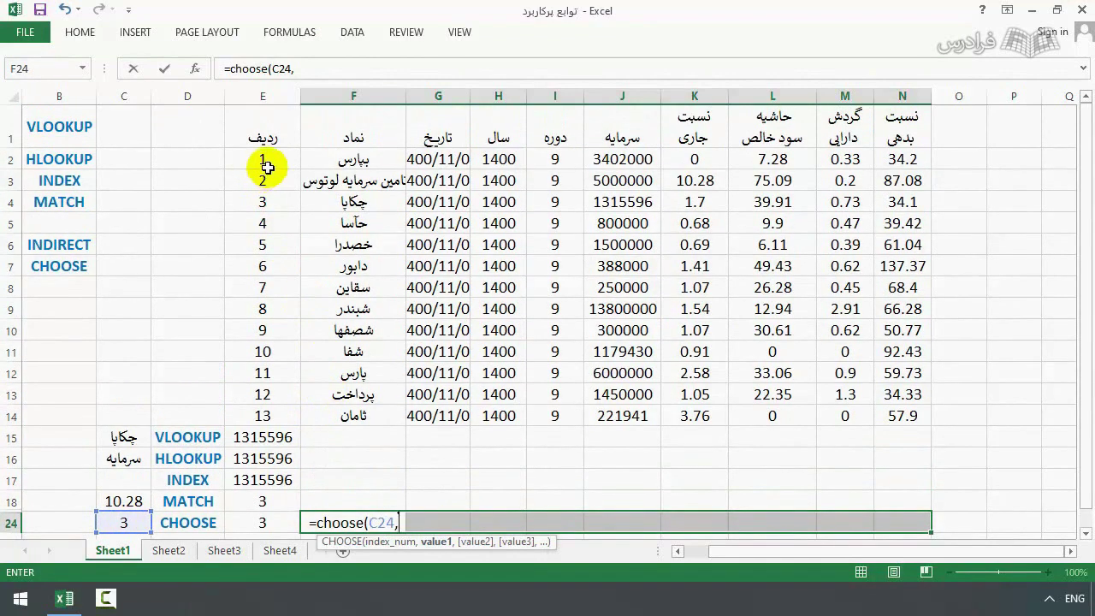
left_click(267, 161)
key("ctrl+shift+Right")
type(",")
left_click(266, 180)
key("ctrl+shift+Right")
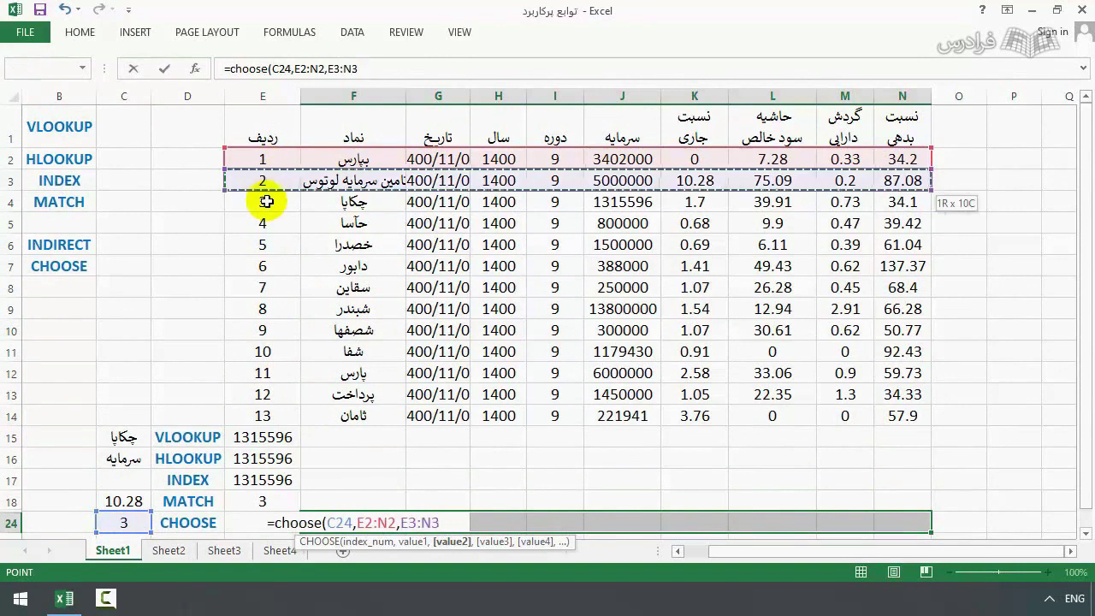
type(",")
left_click(267, 202)
key("ctrl+shift+Right")
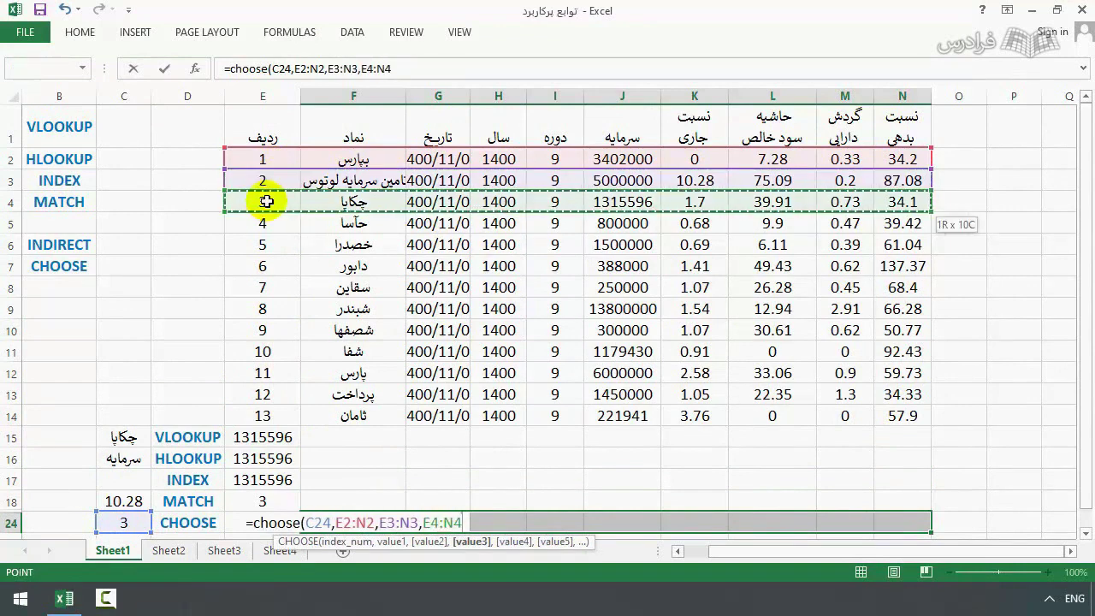
key("ctrl+shift+Return")
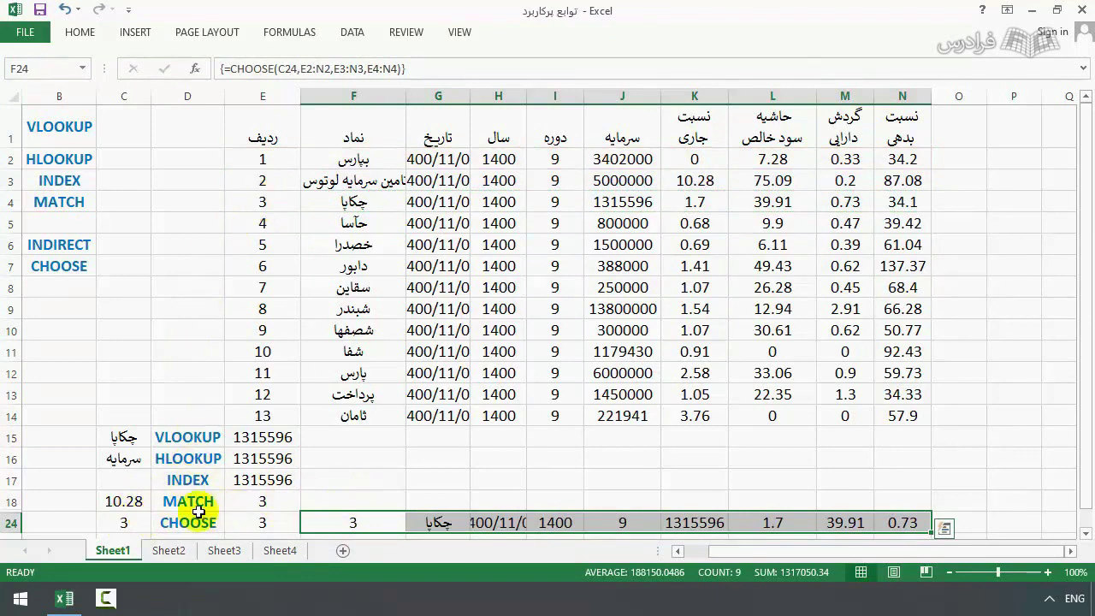
Set the CHOOSE index in C24 to 1.
left_click(124, 522)
type("1")
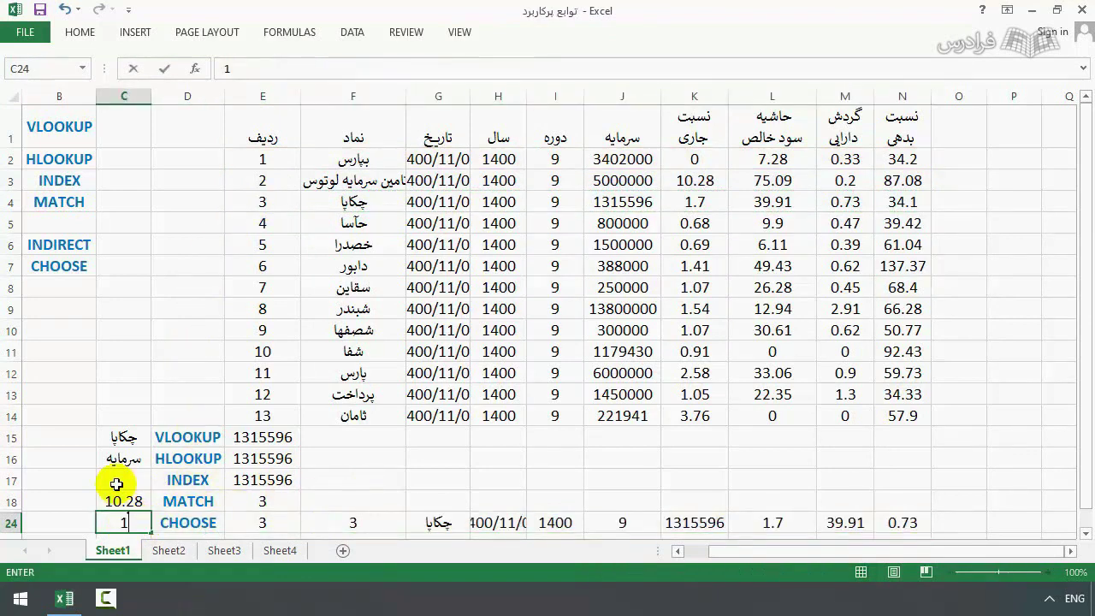
key("Return")
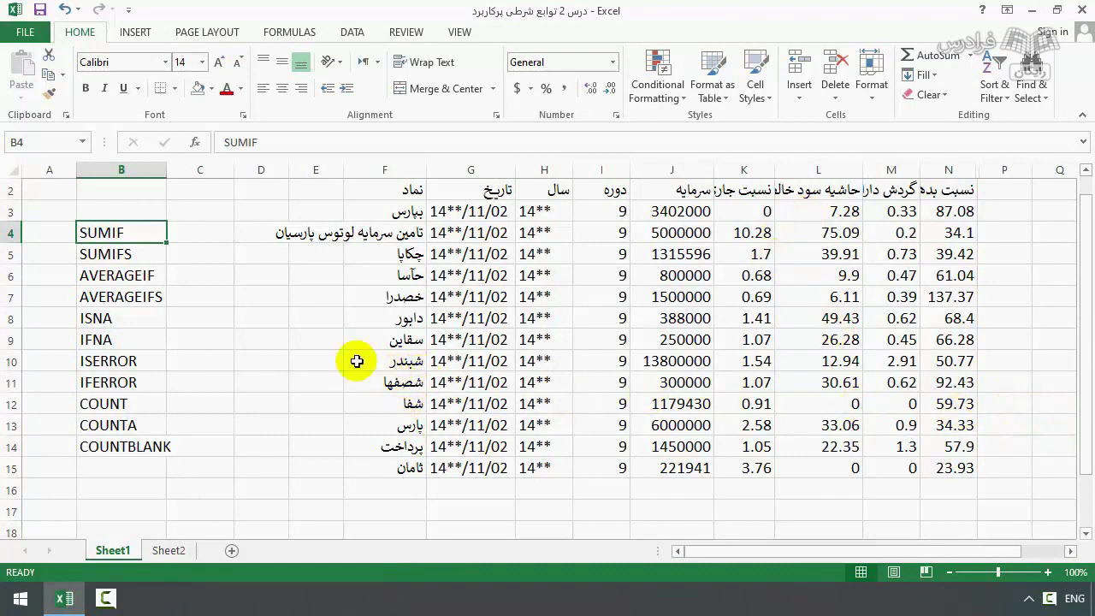
left_click_drag(135, 229, 145, 445)
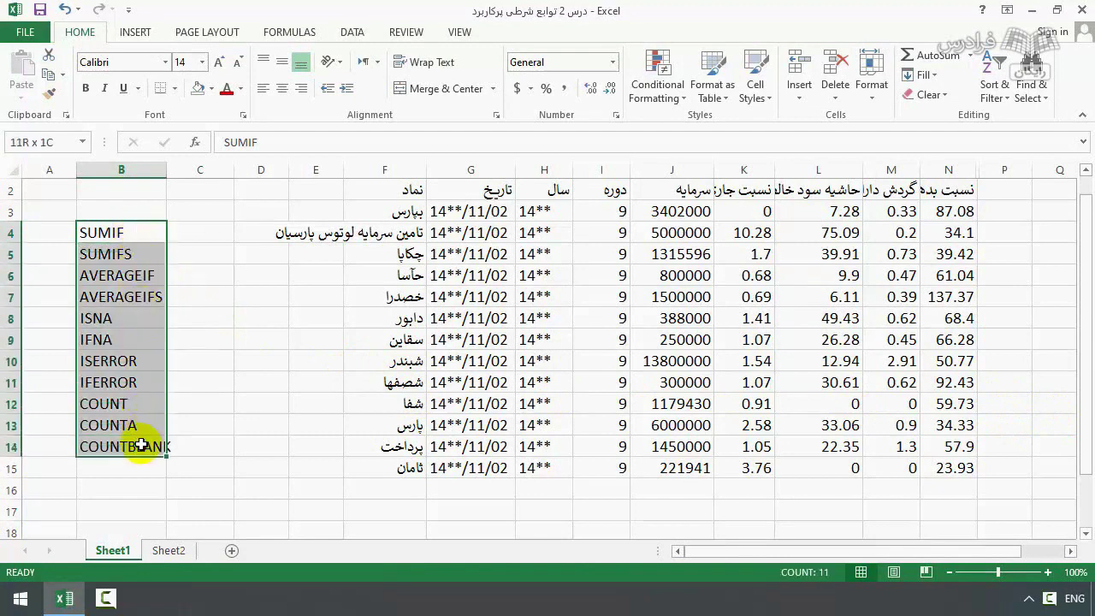
left_click(147, 233)
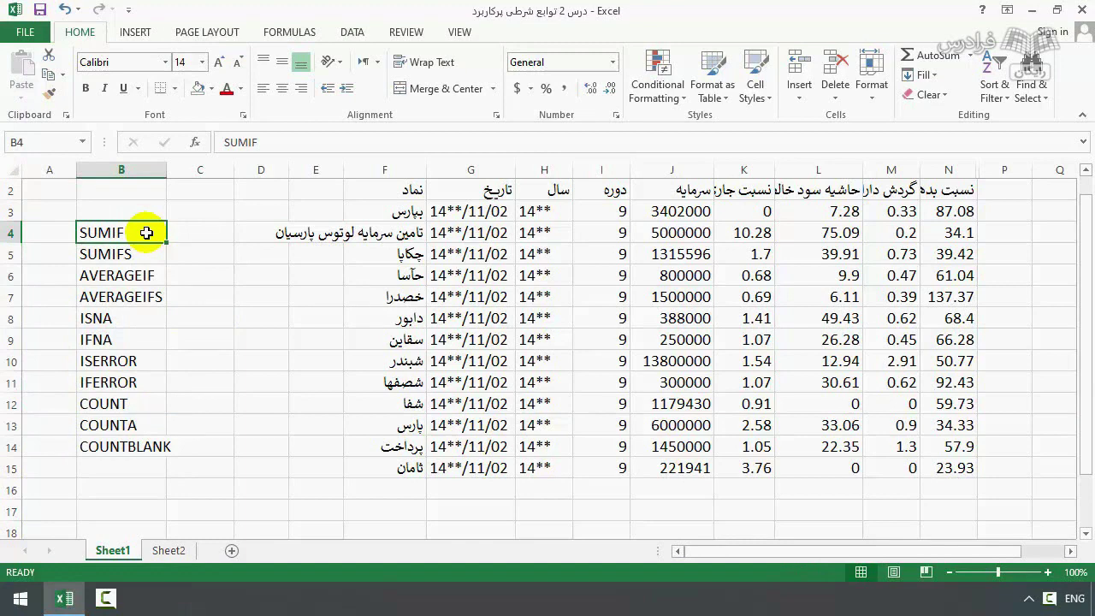
left_click_drag(146, 232, 143, 253)
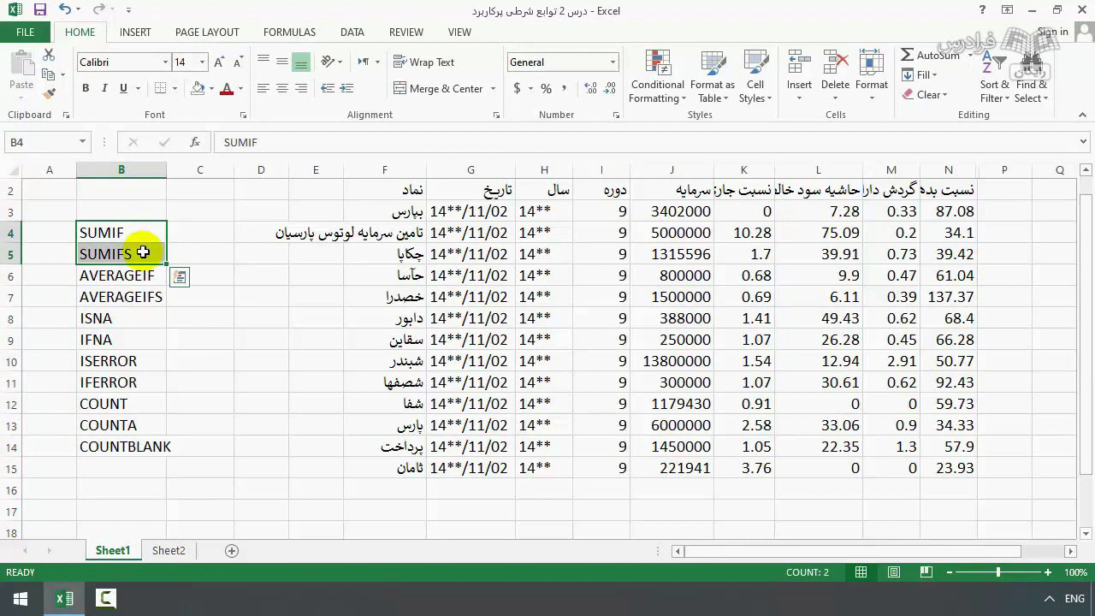
Enter a SUMIF formula in C4 that sums K3:K15 where J3:J15 meets the criterion ">5000000".
left_click(196, 233)
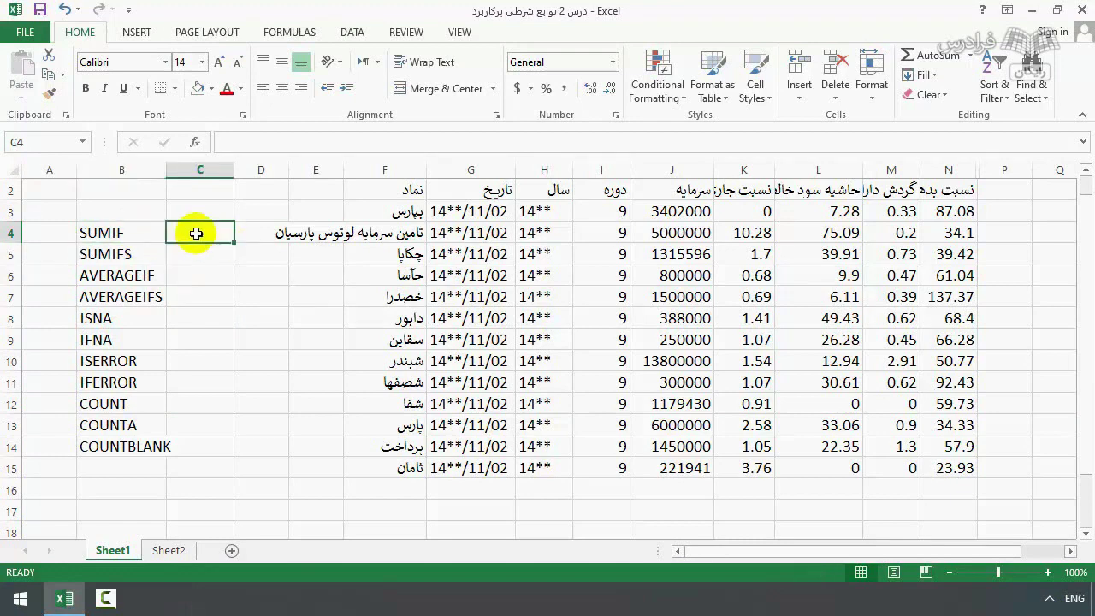
type("=sumif(")
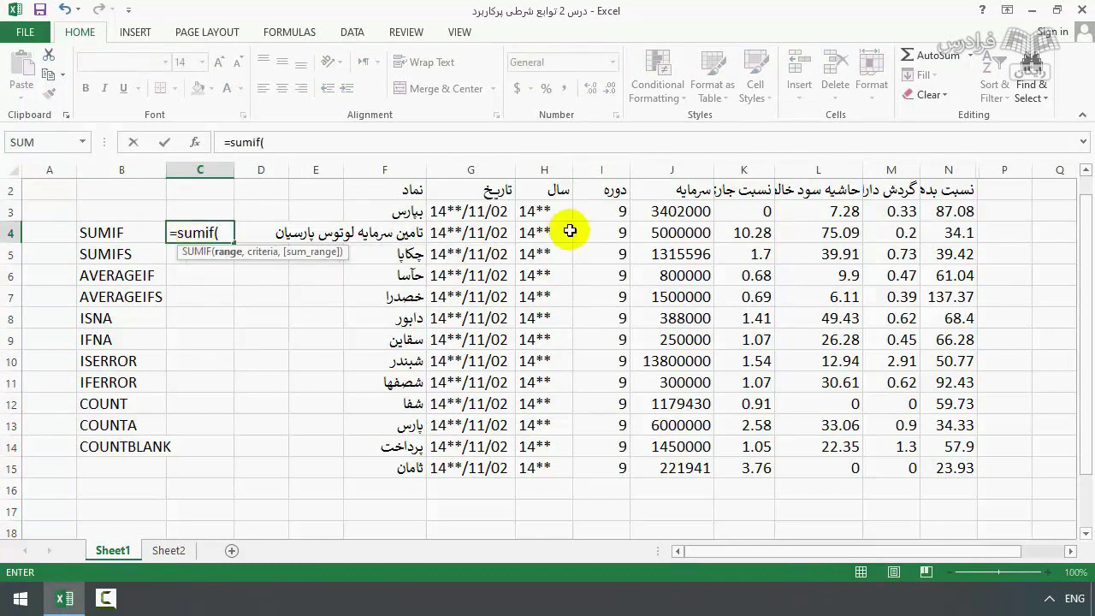
left_click_drag(685, 214, 692, 467)
type(",")
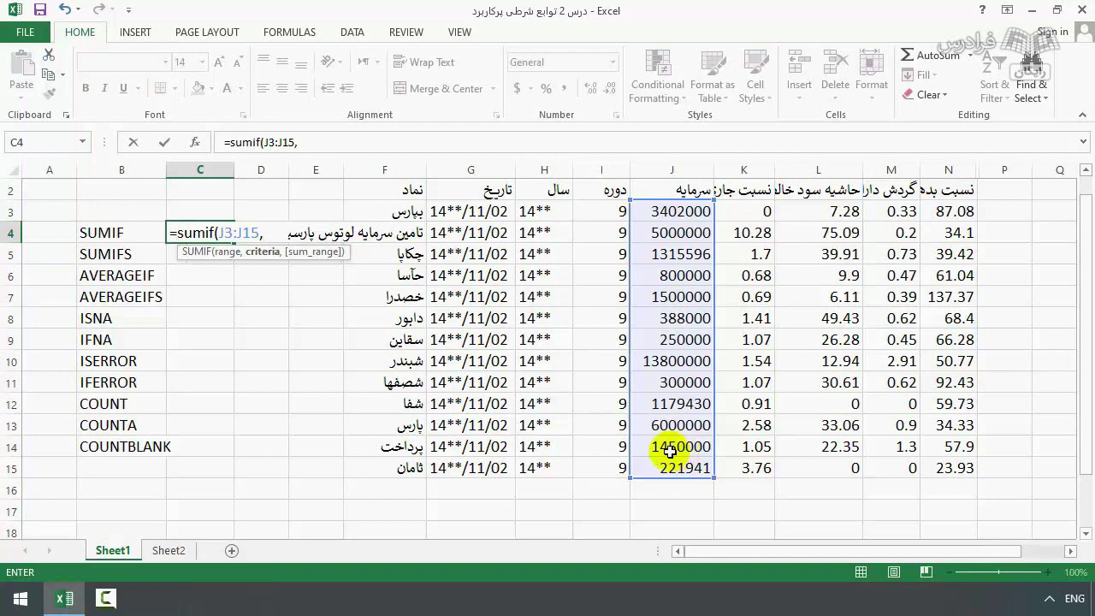
type(">5000000")
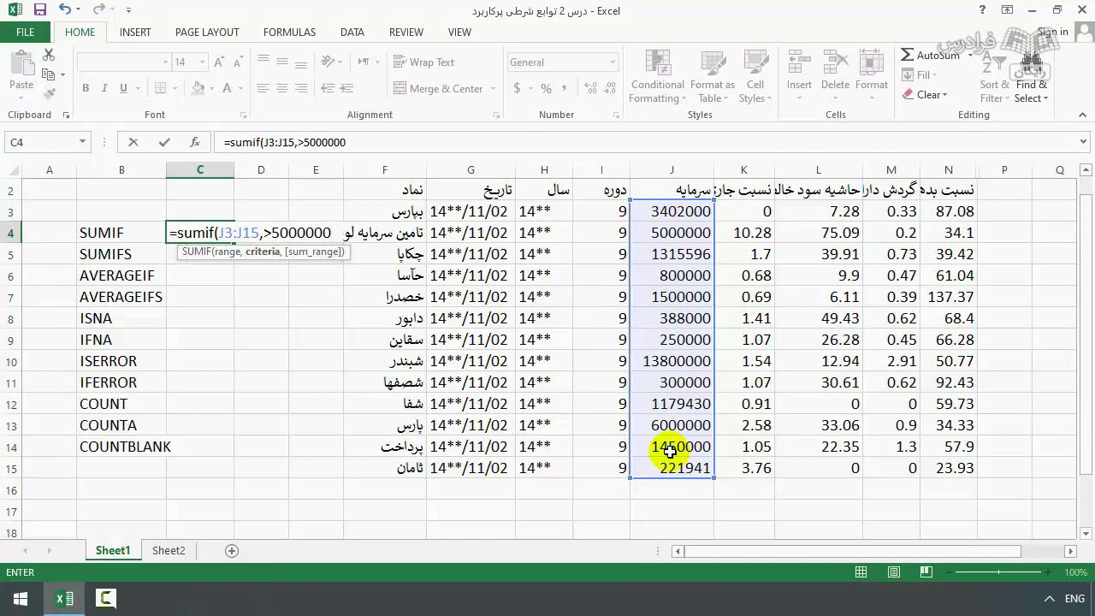
type("\"")
left_click(267, 231)
type("\"")
left_click(345, 229)
type(",")
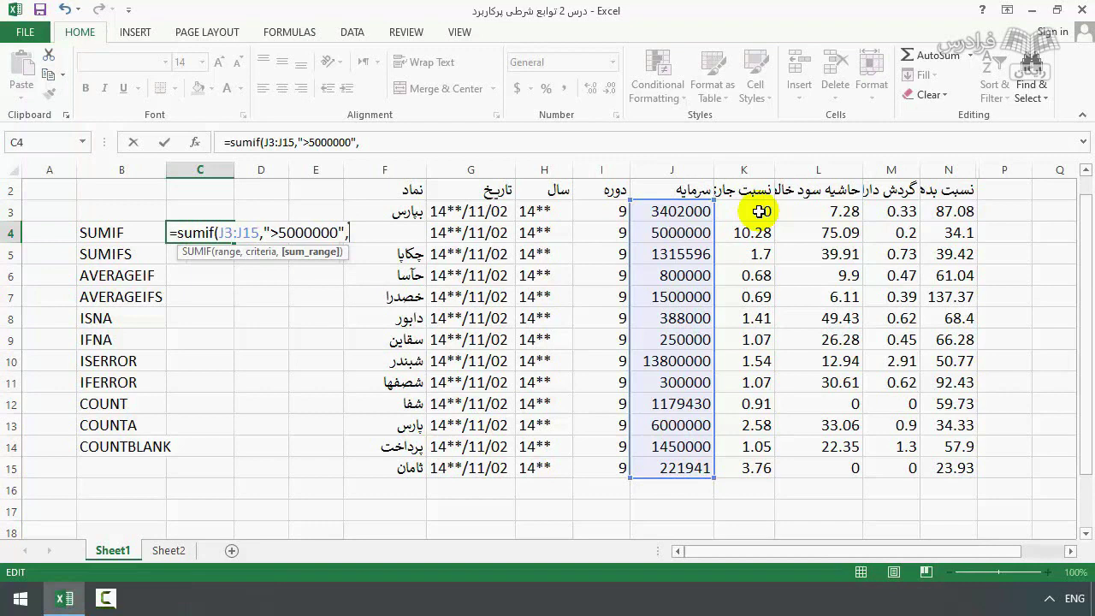
left_click_drag(760, 211, 761, 472)
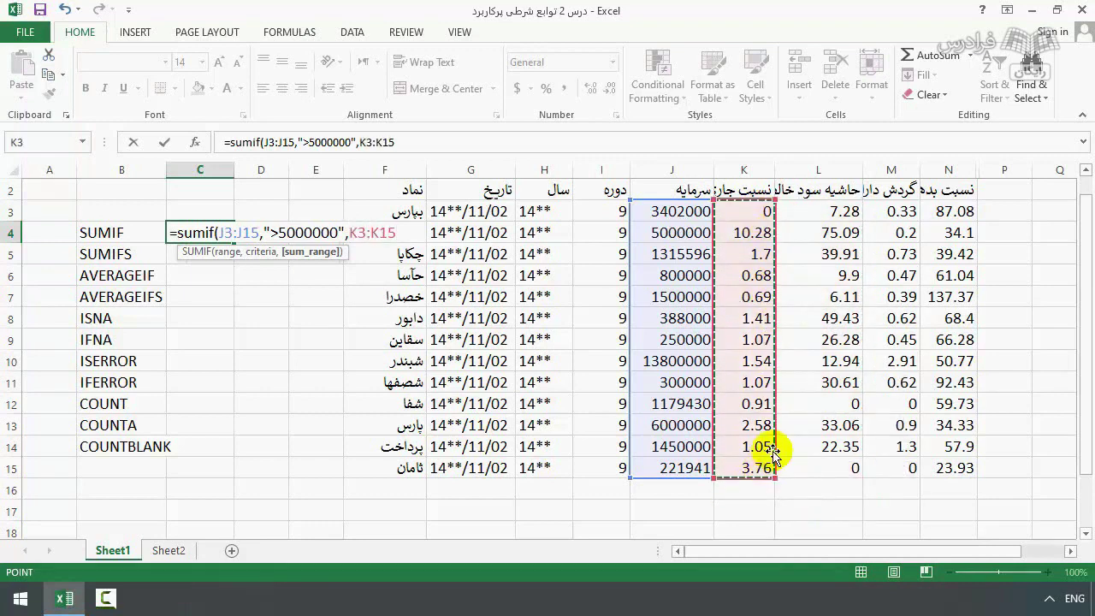
key("Return")
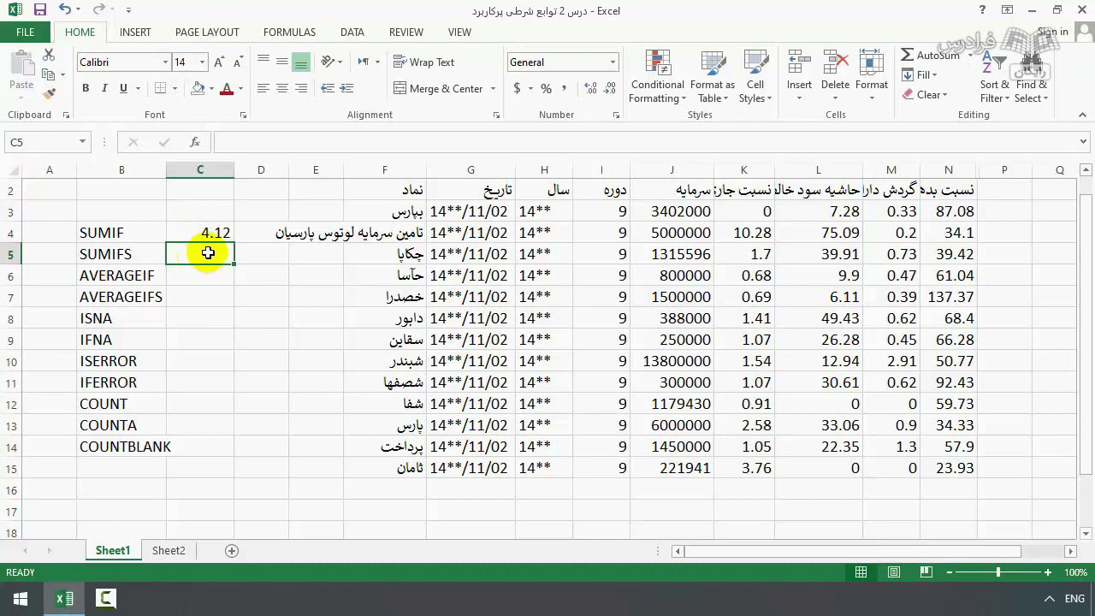
Enter a SUMIFS formula in C5 that sums K3:K15 where J3:J15 is ">5000000" and L3:L15 is ">25".
type("=s")
type("umifs(")
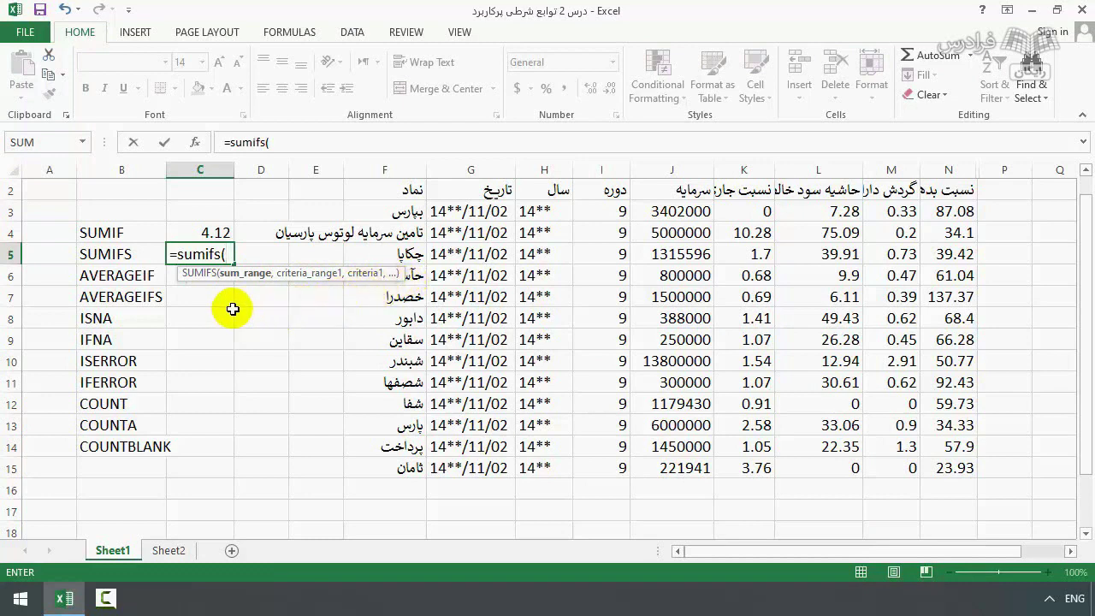
left_click_drag(744, 216, 758, 462)
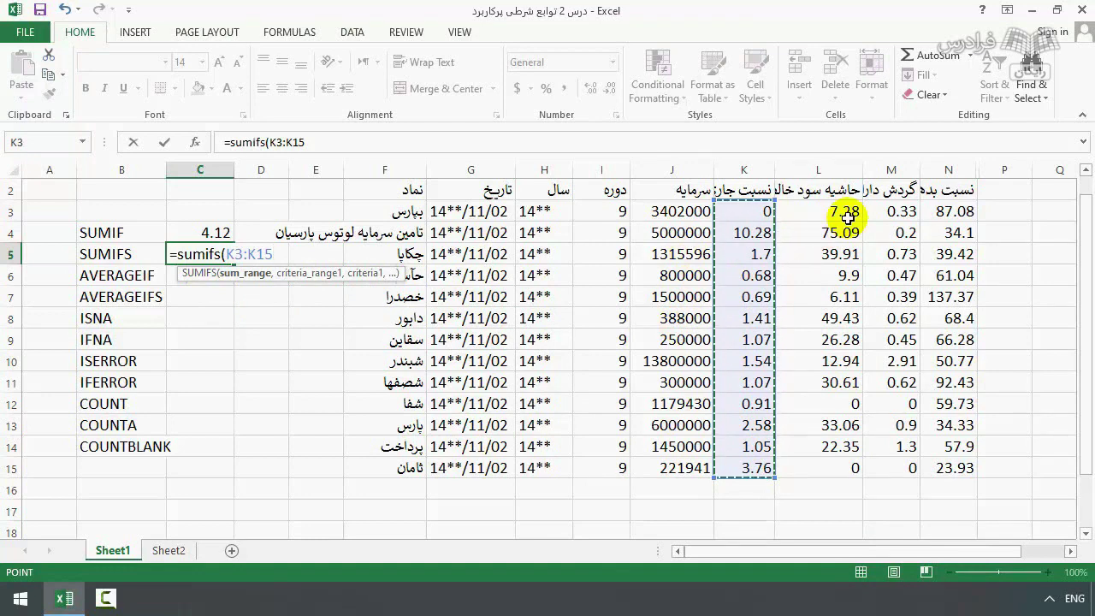
type(",")
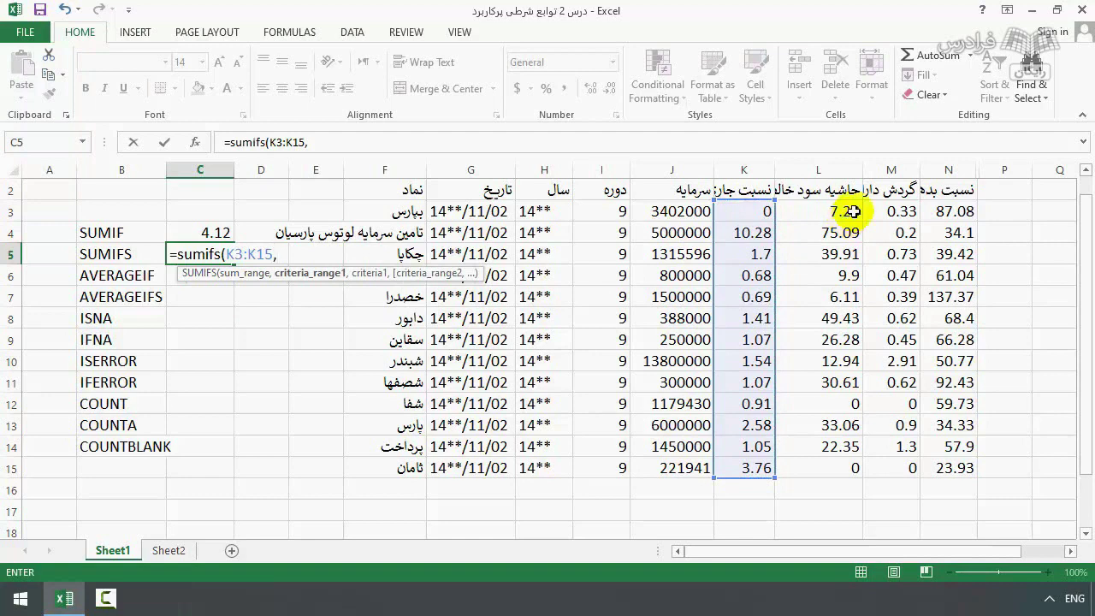
left_click(676, 214)
left_click_drag(676, 214, 680, 458)
type(",")
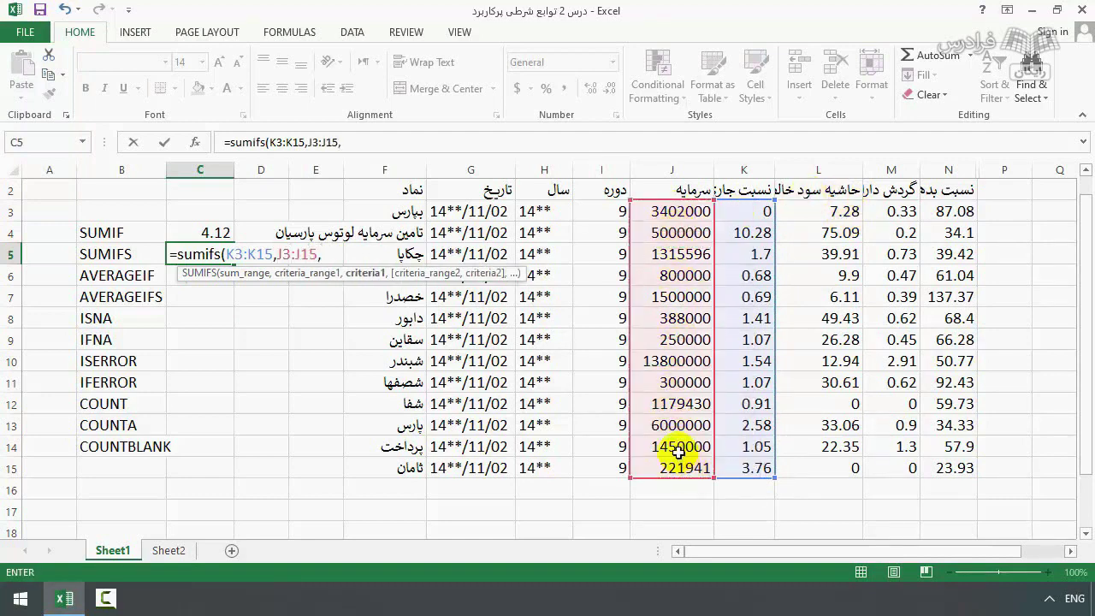
type("\">5000000,")
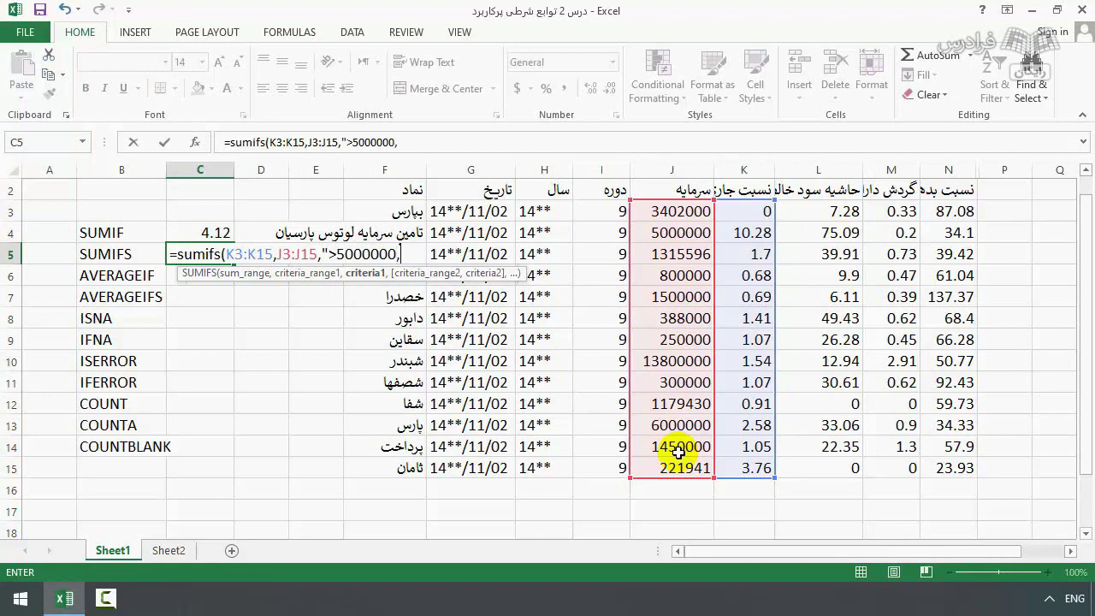
left_click_drag(831, 210, 823, 470)
type(",\"")
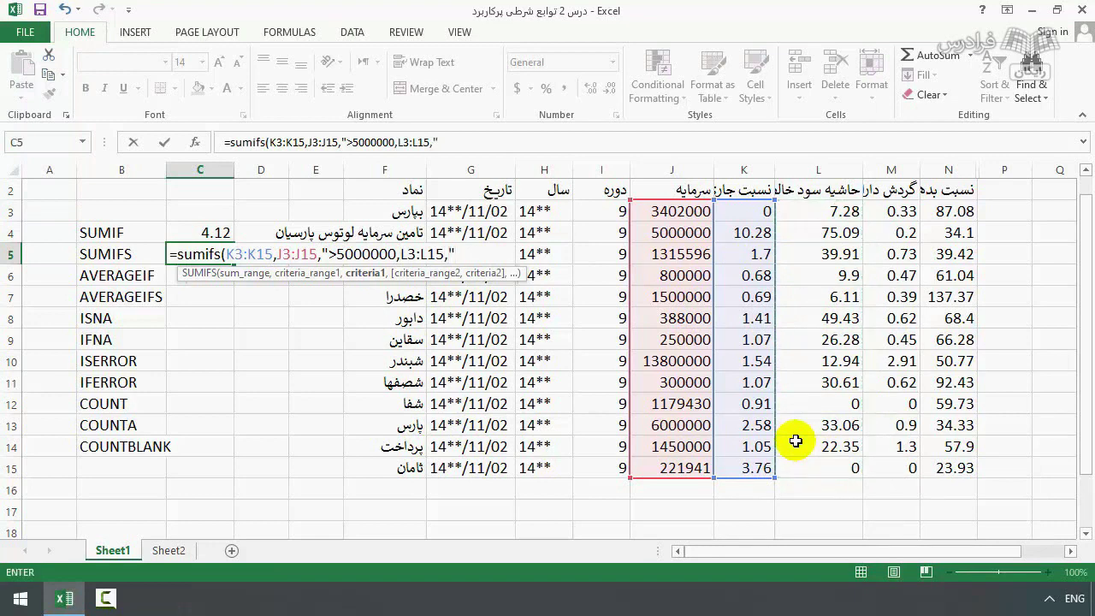
type(">25")
key("Return")
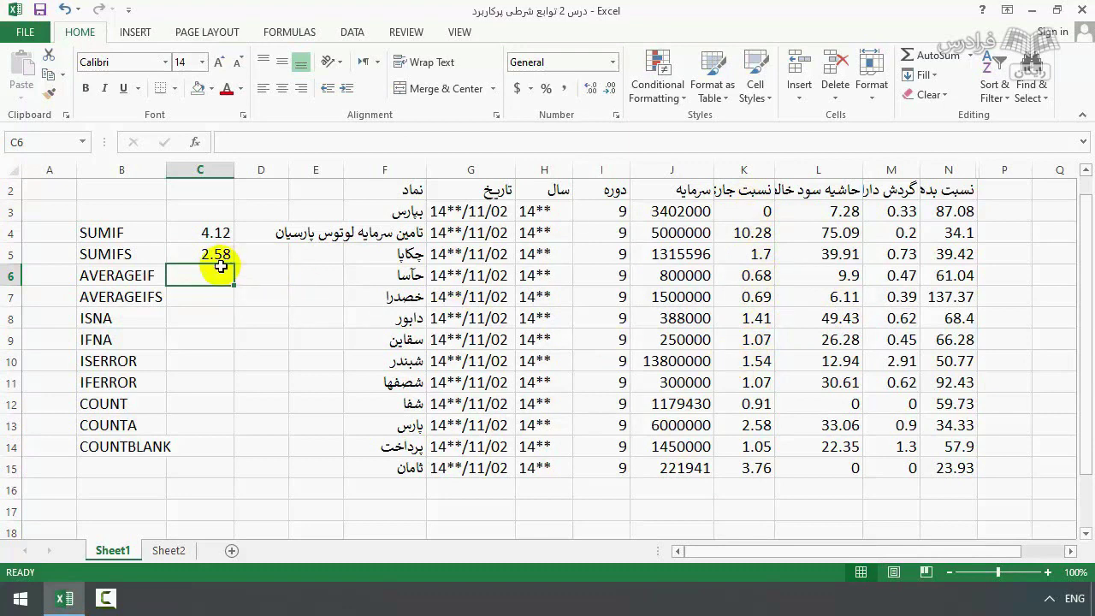
Enter an AVERAGEIF formula in C6 that averages K3:K15 where J3:J15 meets the criterion ">5000000".
type("=ave")
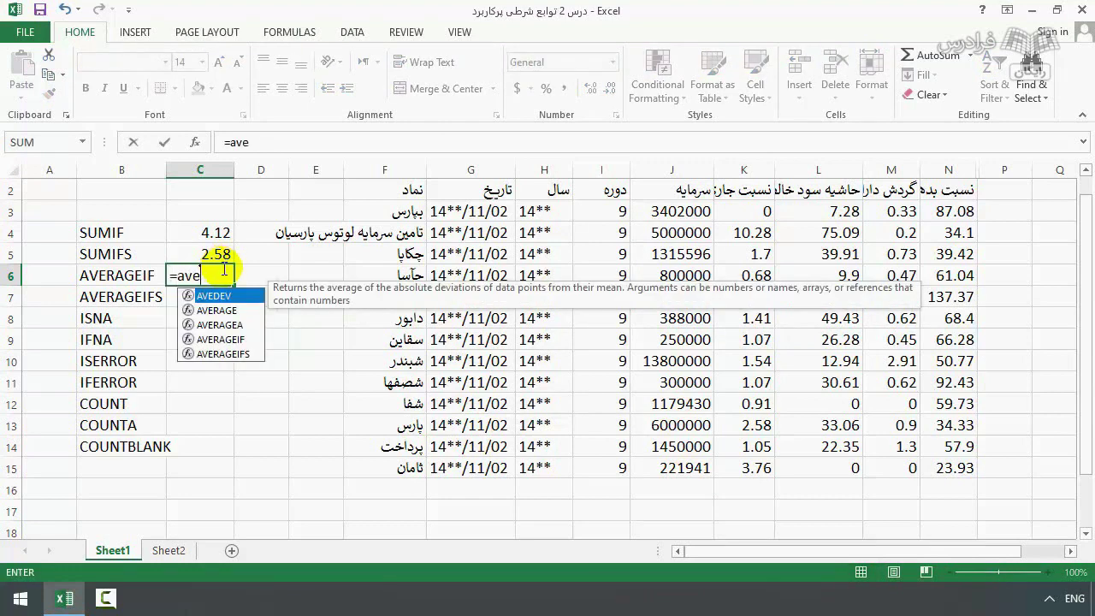
double_click(247, 340)
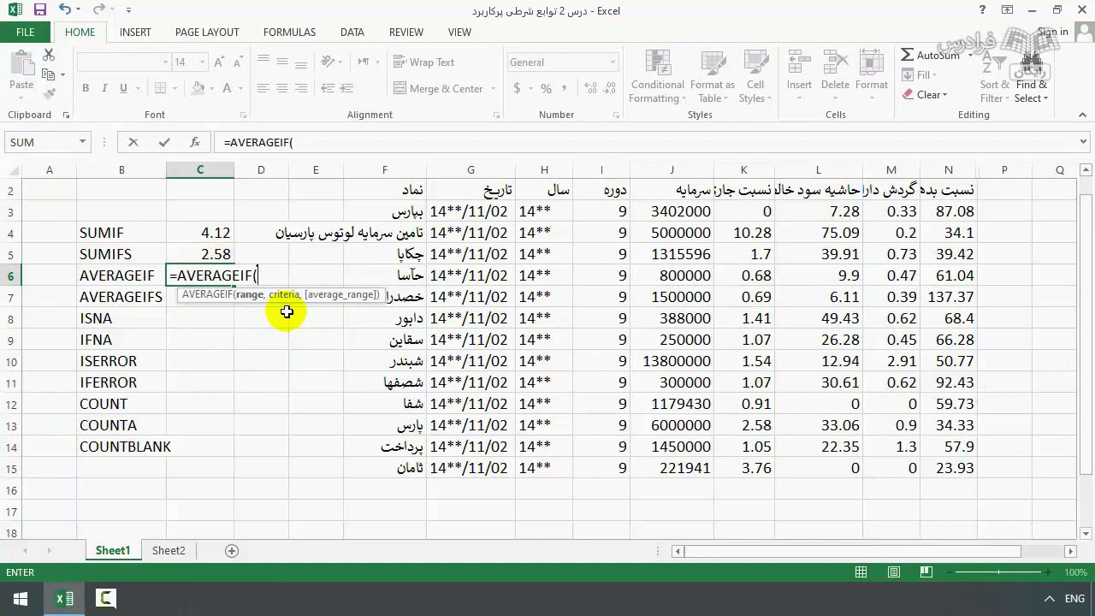
left_click_drag(699, 213, 692, 470)
type(",")
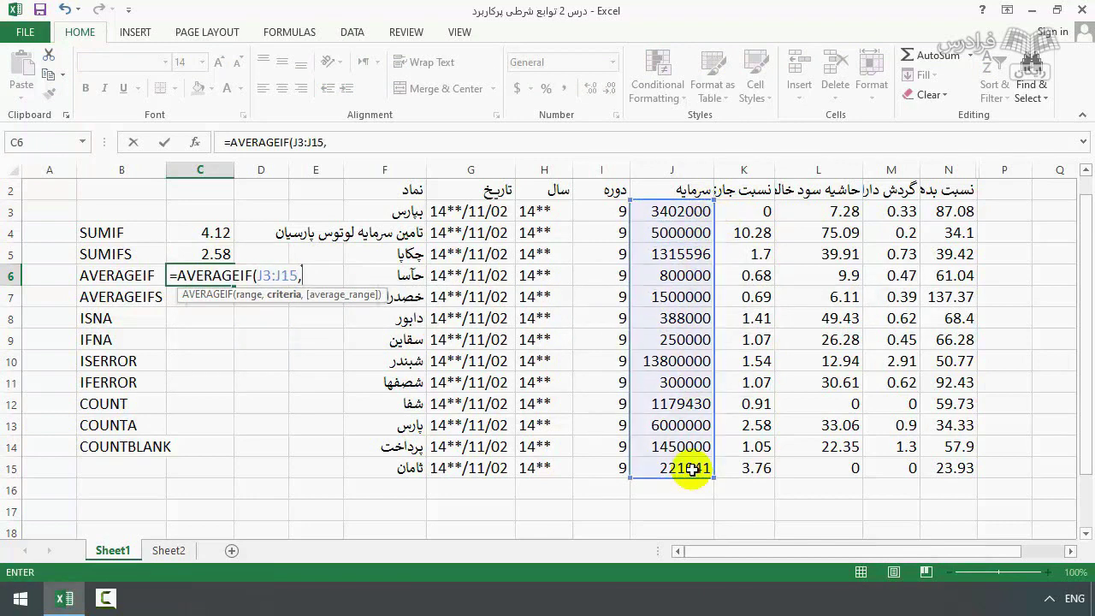
type("\">5000000\",")
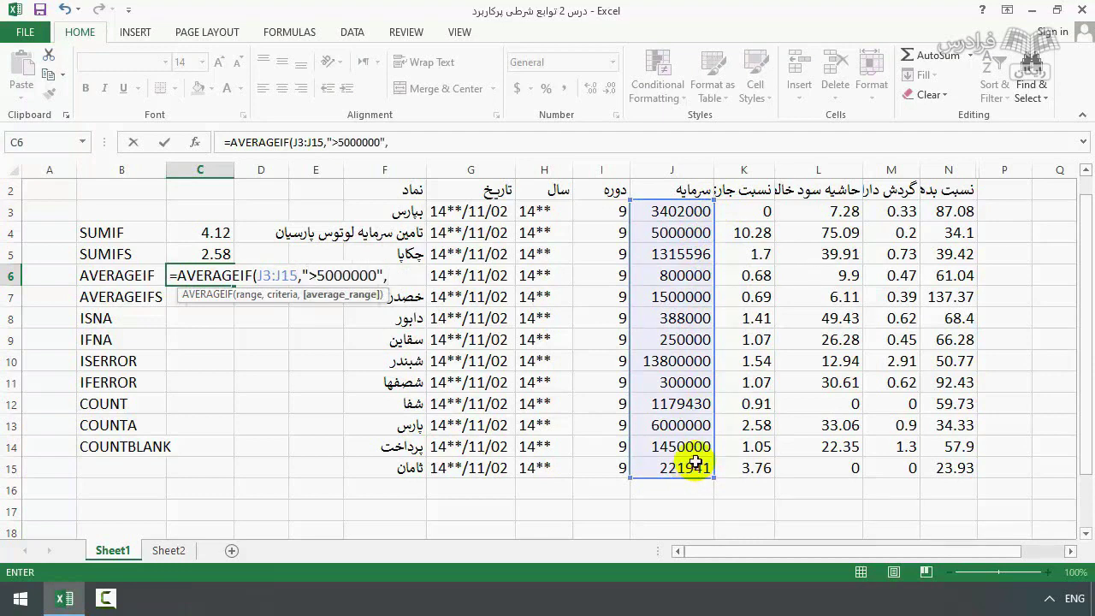
left_click_drag(748, 211, 741, 465)
key("Return")
Enter an AVERAGEIFS formula in C7 that averages K3:K15 where J3:J15 is ">5000000" and L3:L15 is ">20".
type("=")
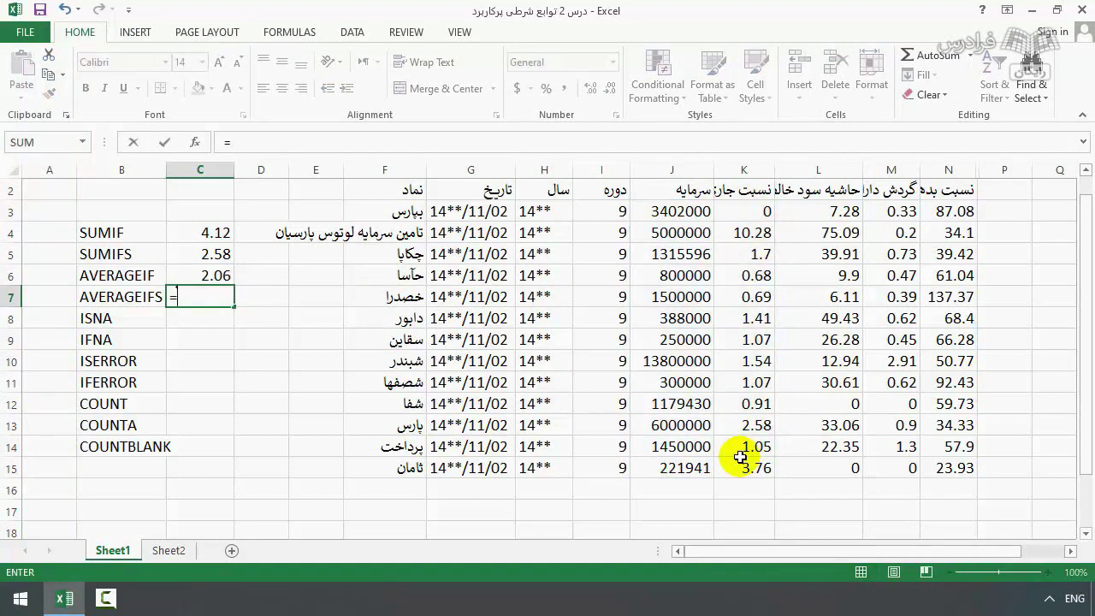
type("ave")
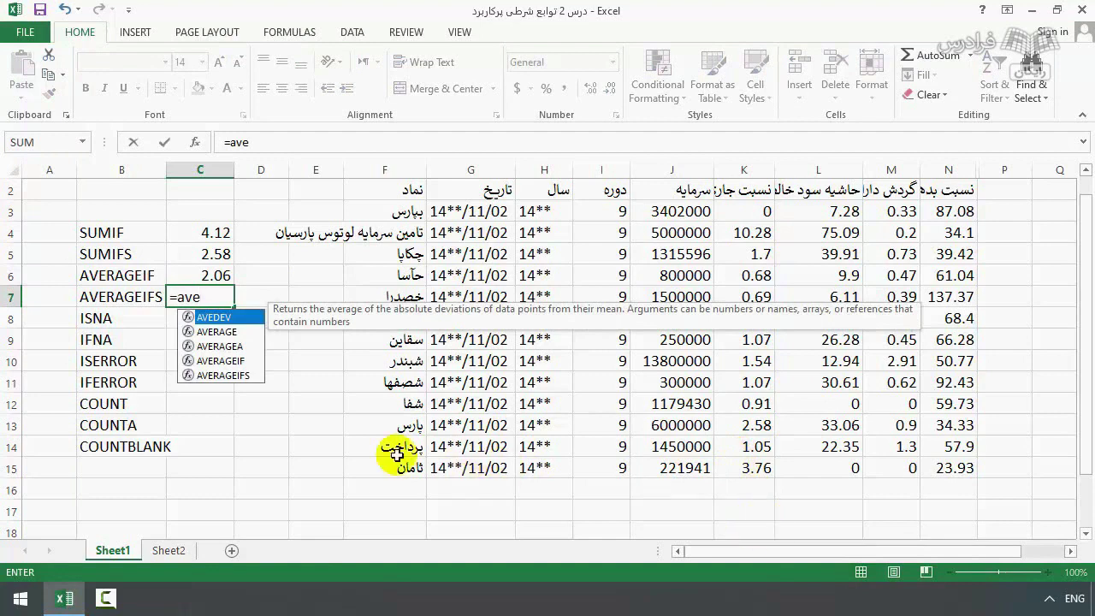
key("Down")
key("Down")
key("Down")
key("Down")
key("Tab")
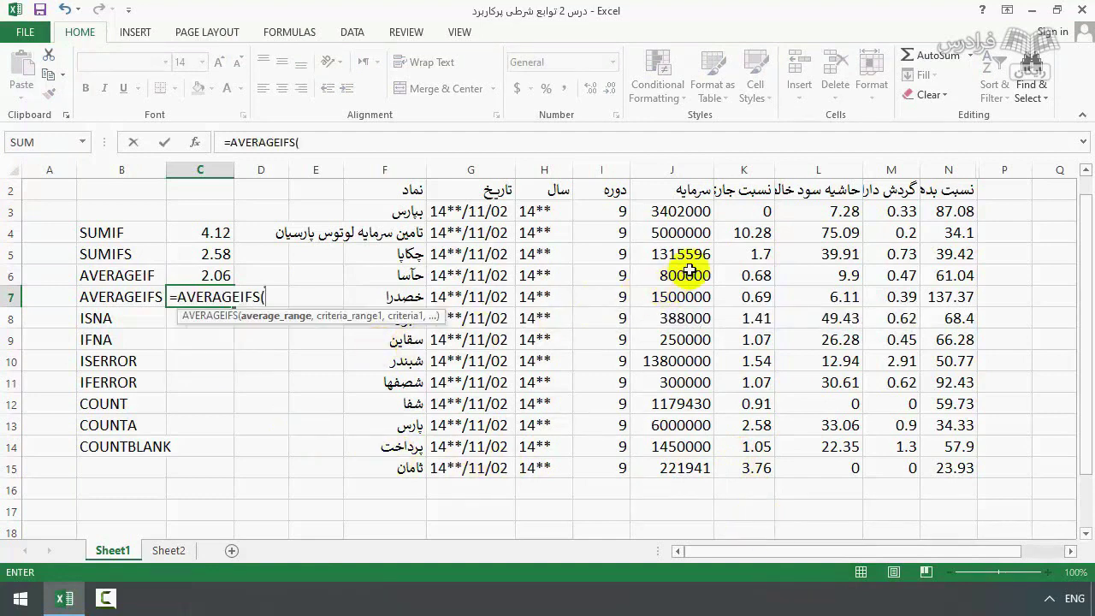
left_click_drag(762, 211, 757, 462)
type(",")
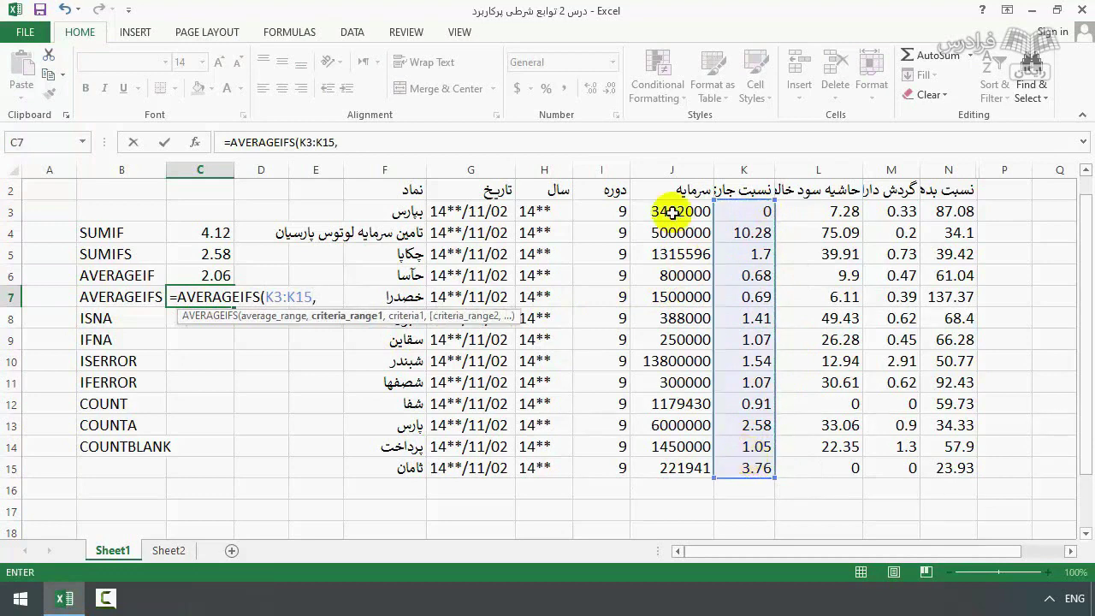
left_click_drag(672, 211, 676, 470)
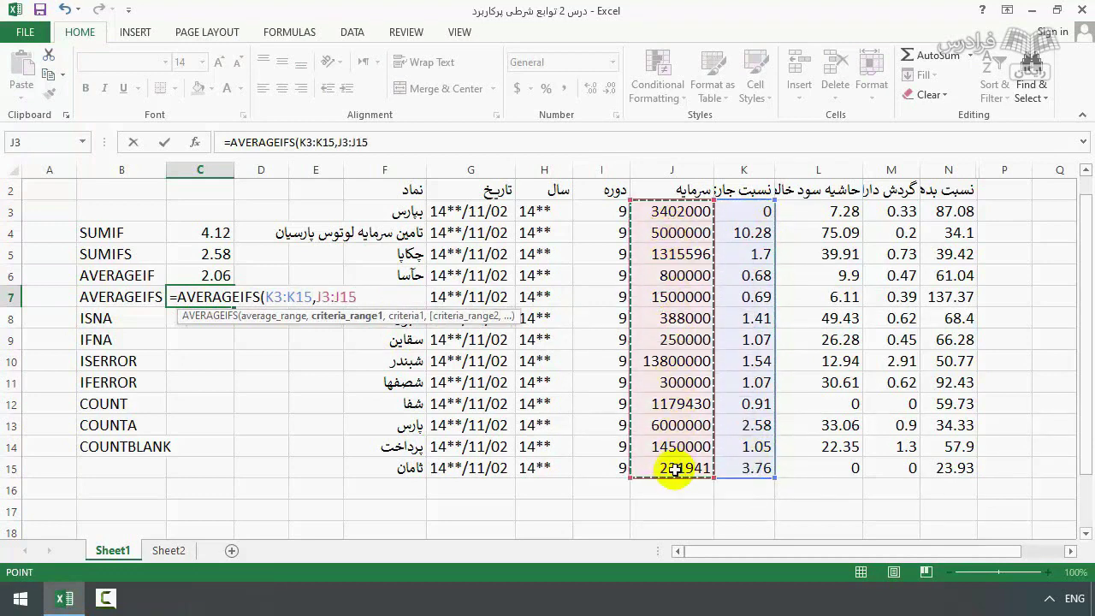
type(",")
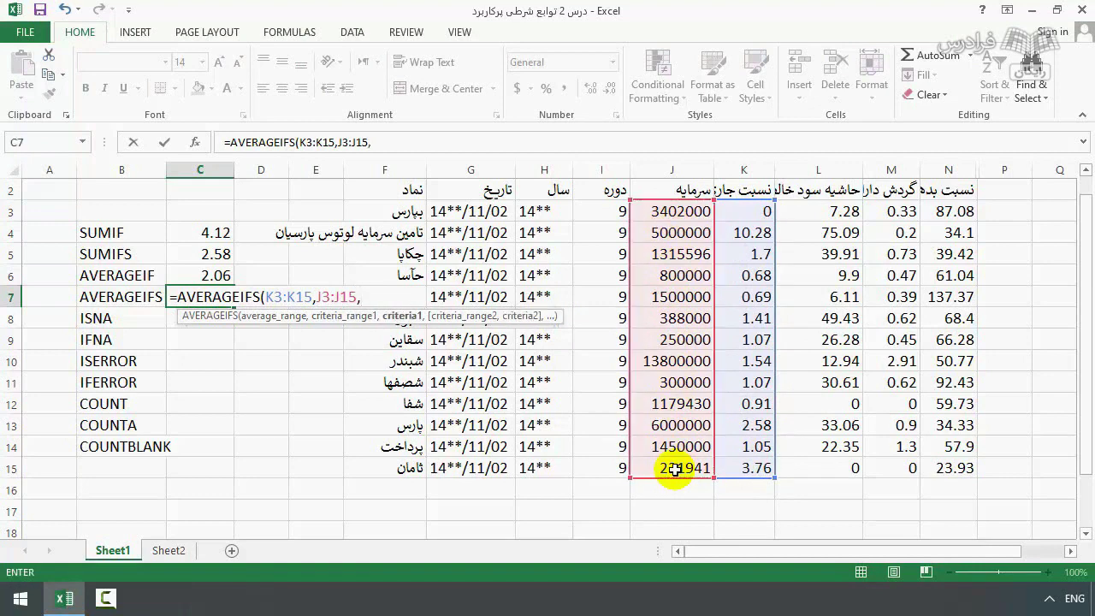
type("\">5000000\",")
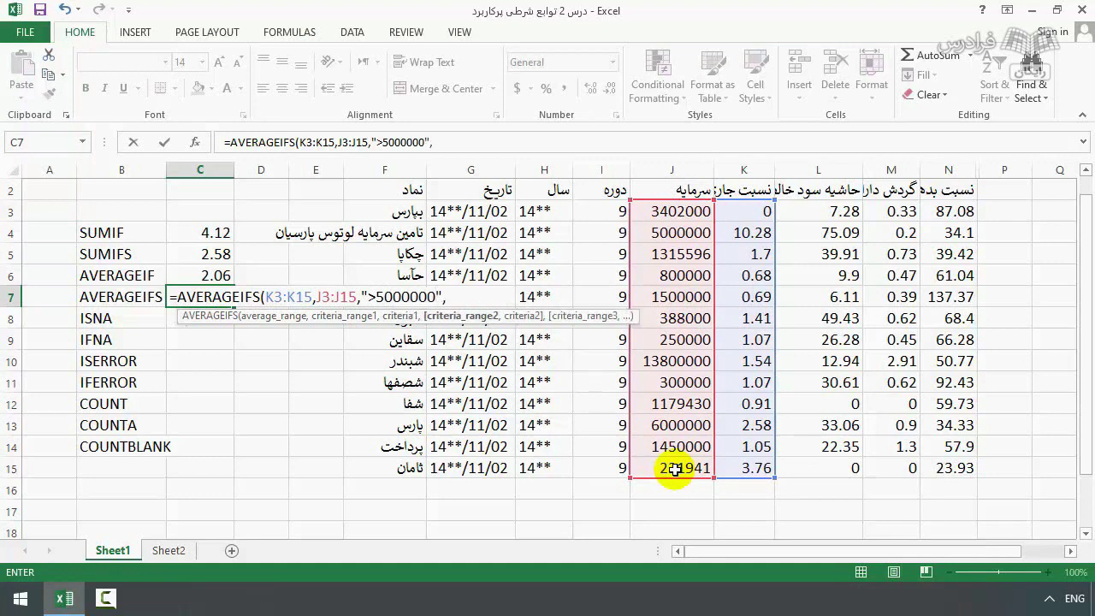
left_click_drag(843, 212, 823, 469)
type(",\"")
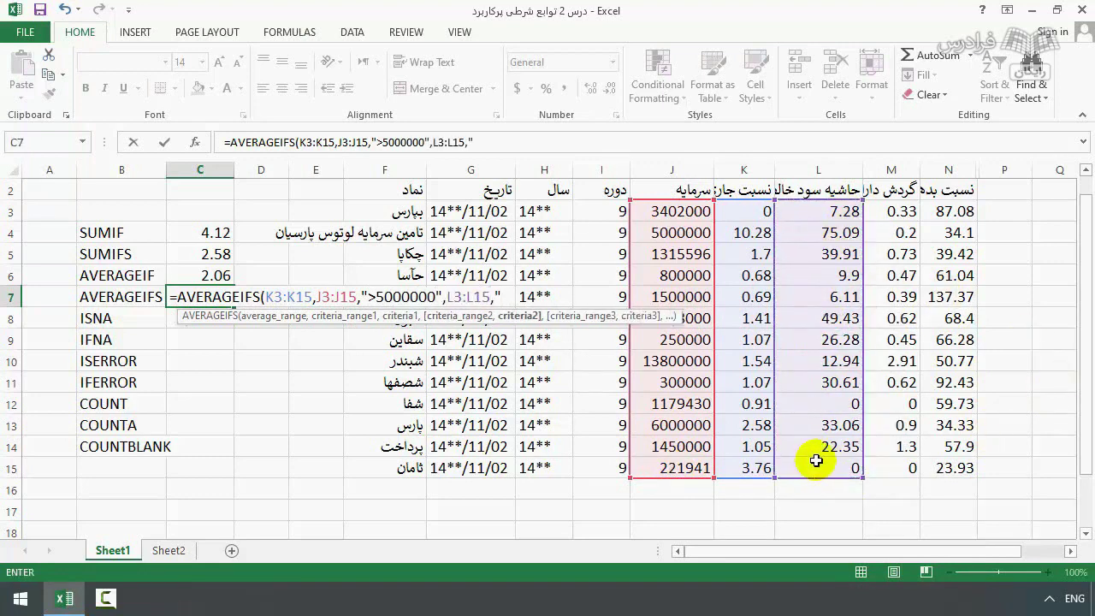
type(">20\")")
key("Return")
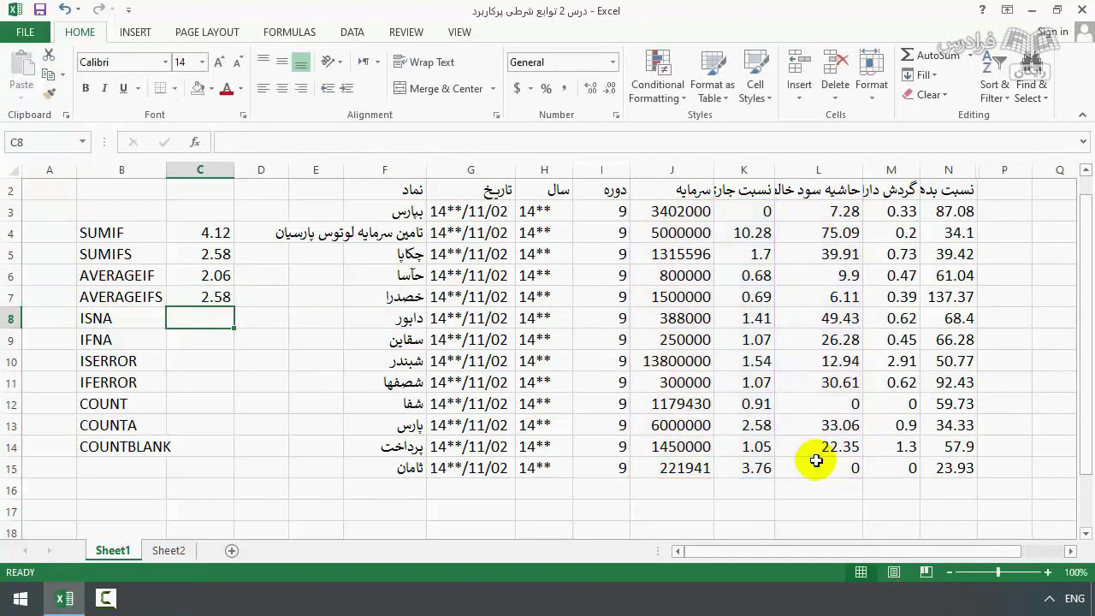
Compare the formulas in C5 and C7 with the current ratio in K13, and review the results in C4:C7.
left_click(222, 254)
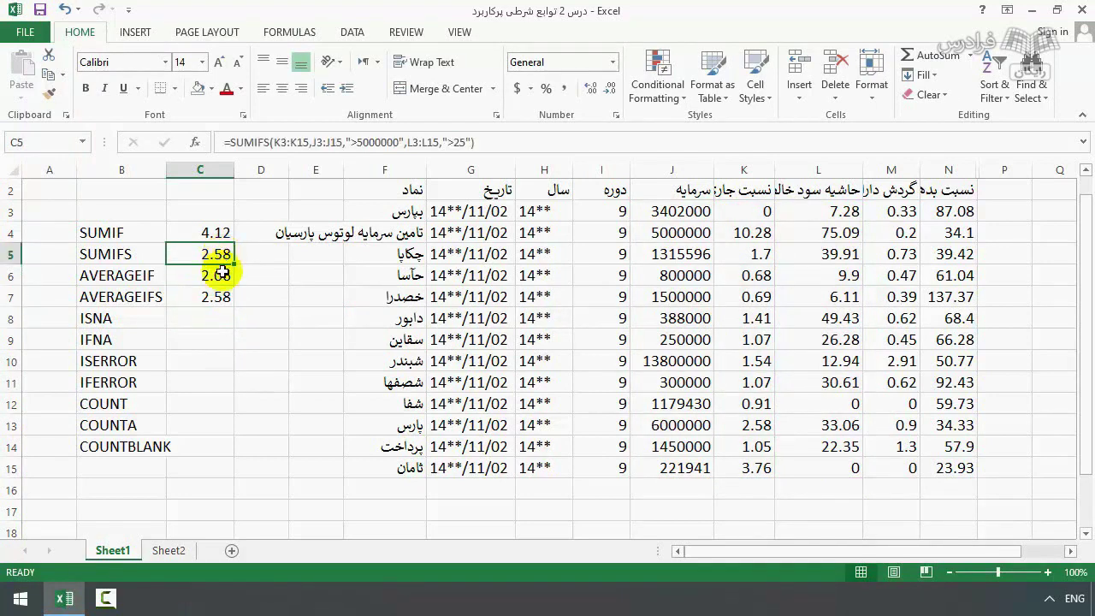
left_click(221, 299)
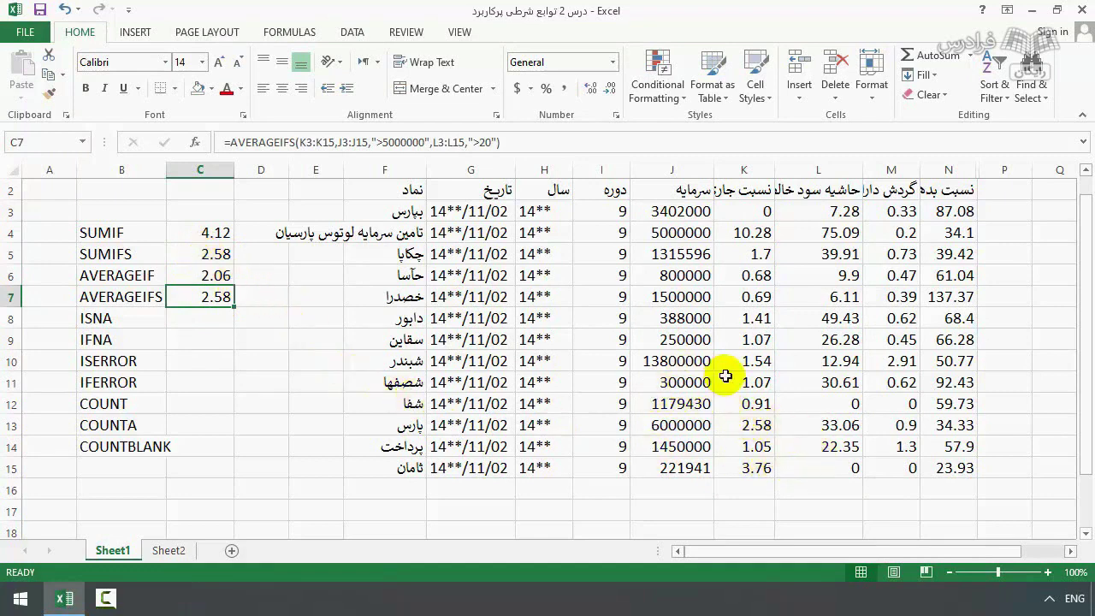
left_click(759, 426)
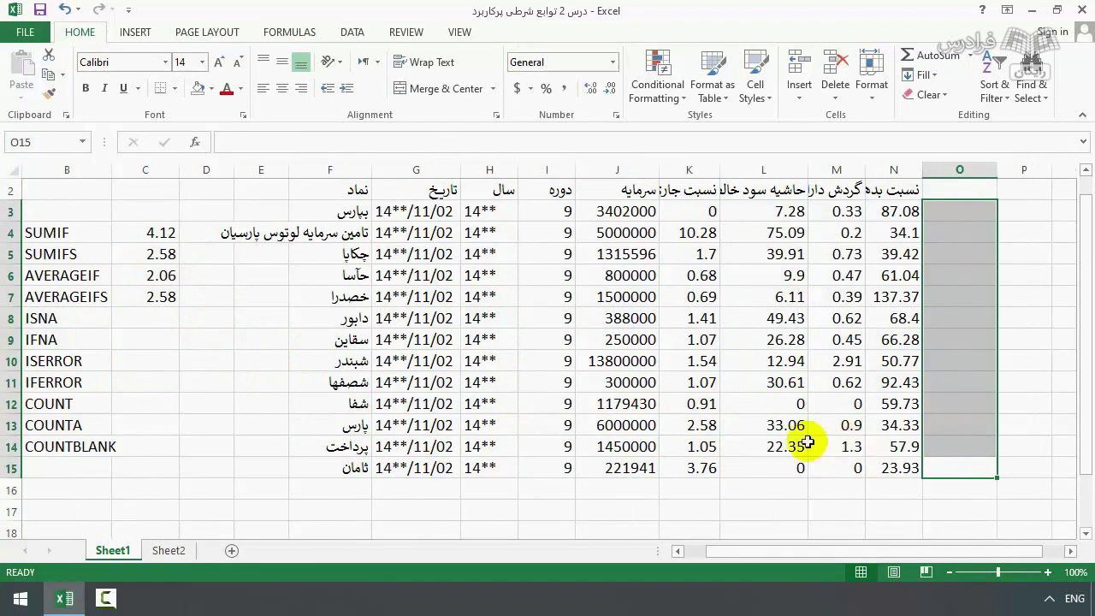
left_click(163, 236)
left_click_drag(165, 245, 171, 298)
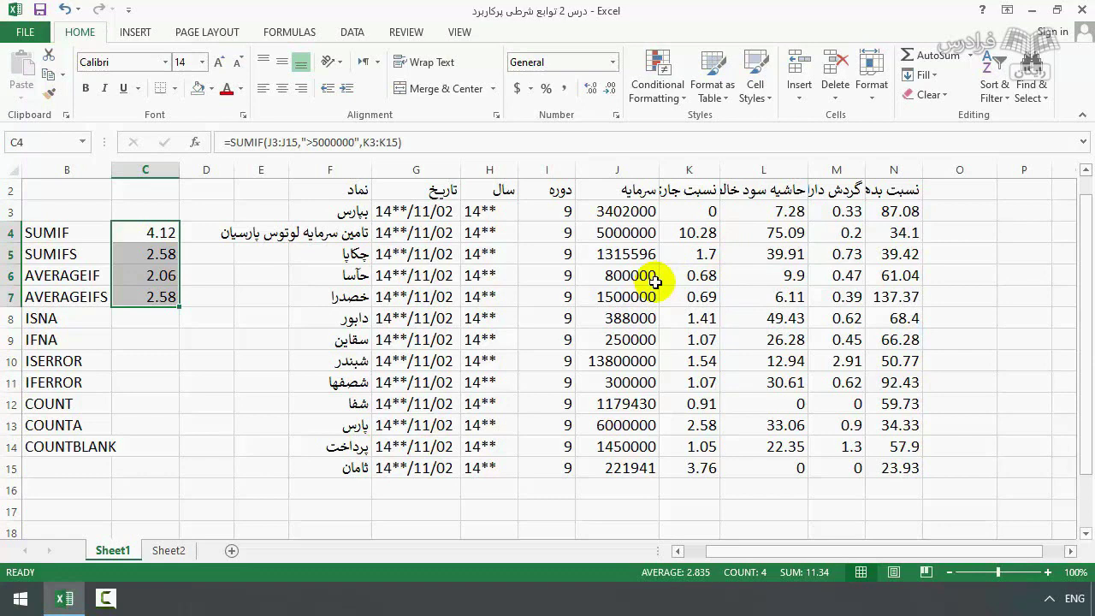
Enter an IF formula in O3 that returns F3 when AND(J3>5000000,L3>25) is true and "برقرار نیست" otherwise.
left_click(976, 211)
type("=")
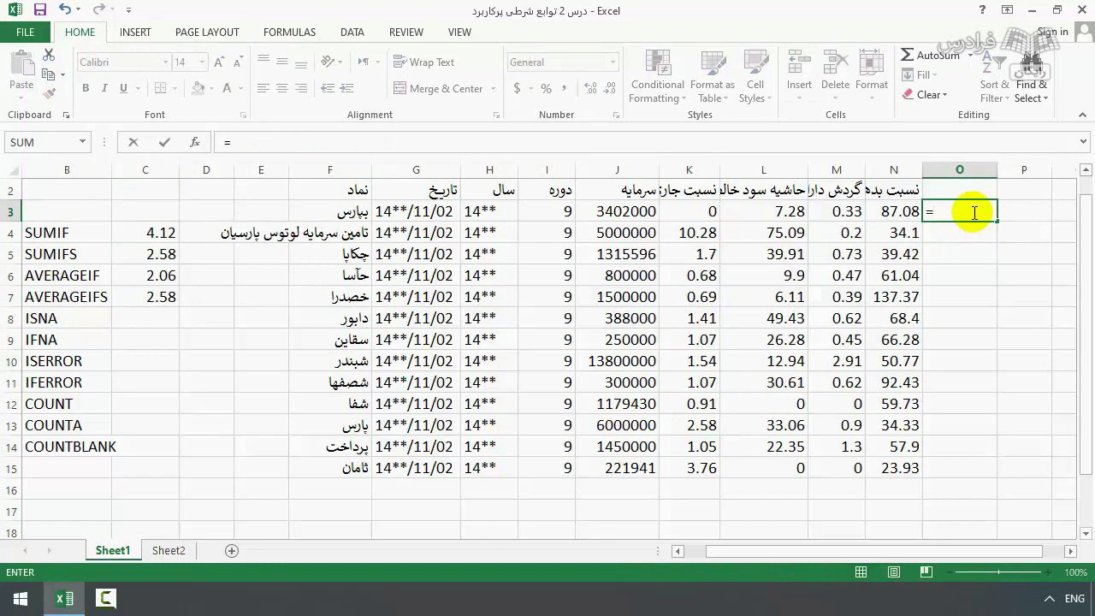
type("if(")
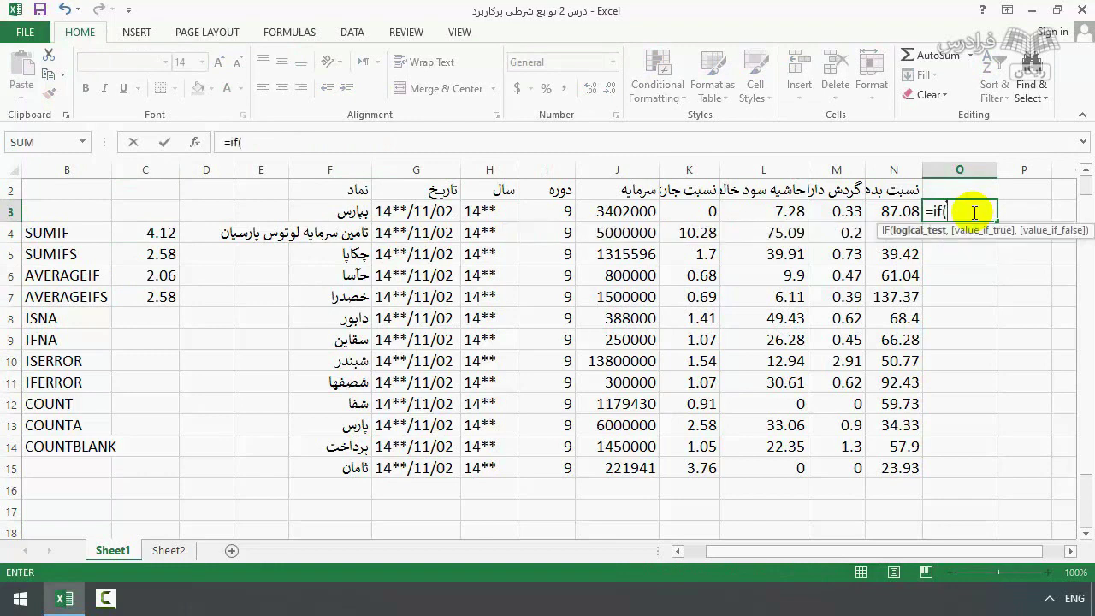
type("and(")
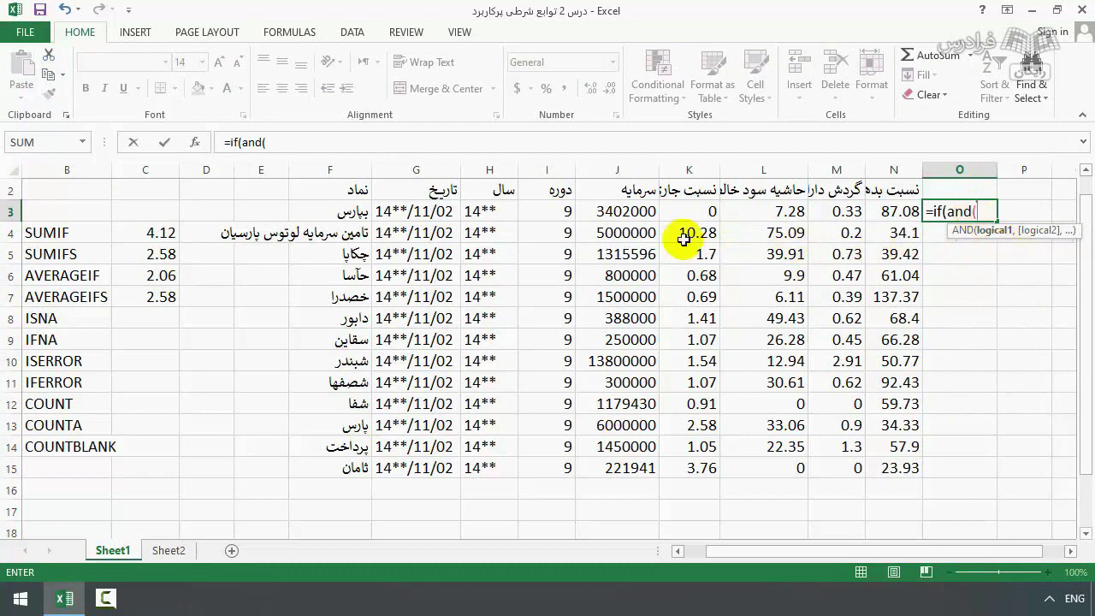
left_click(633, 210)
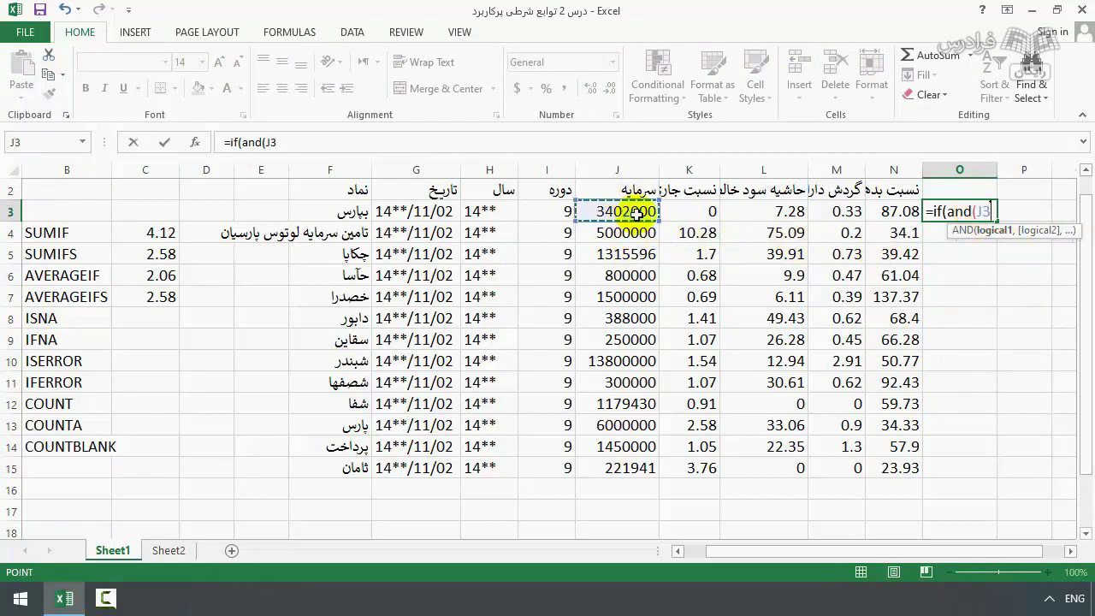
type(">5000000,")
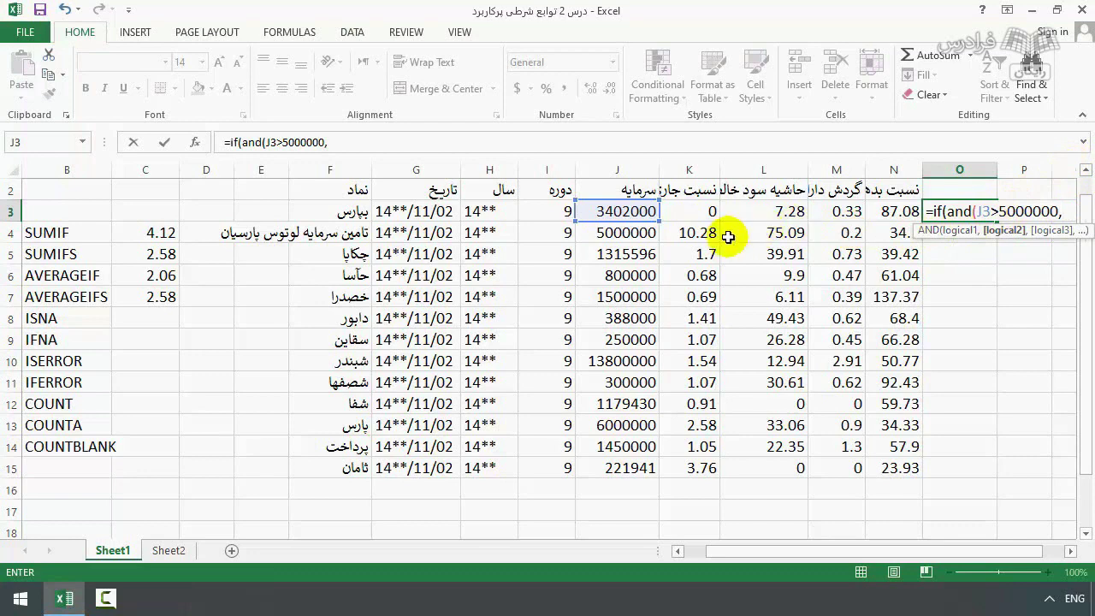
left_click(772, 212)
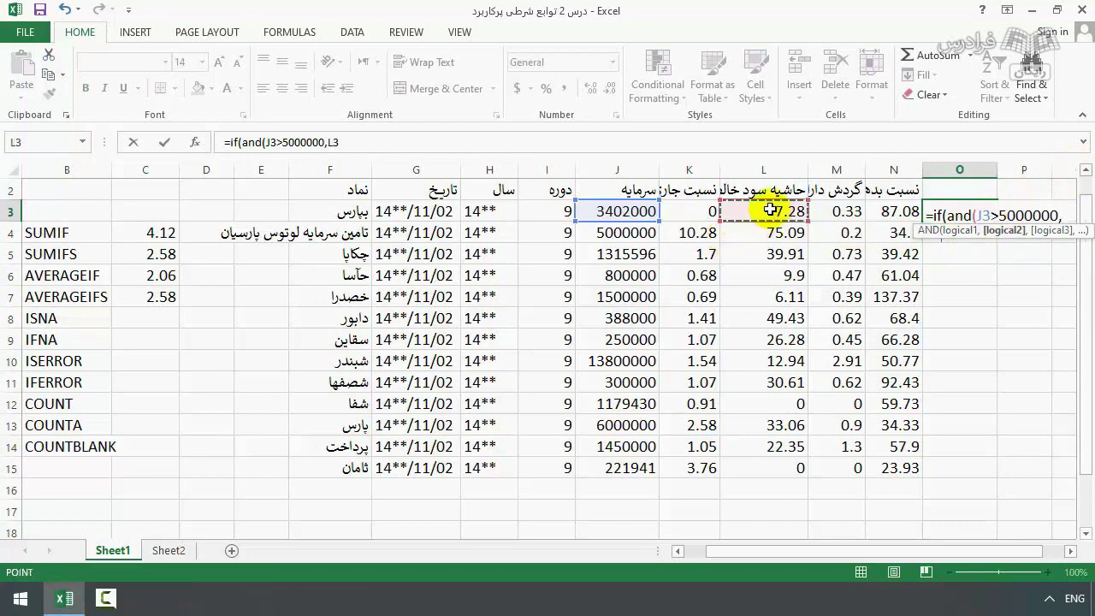
type(">25")
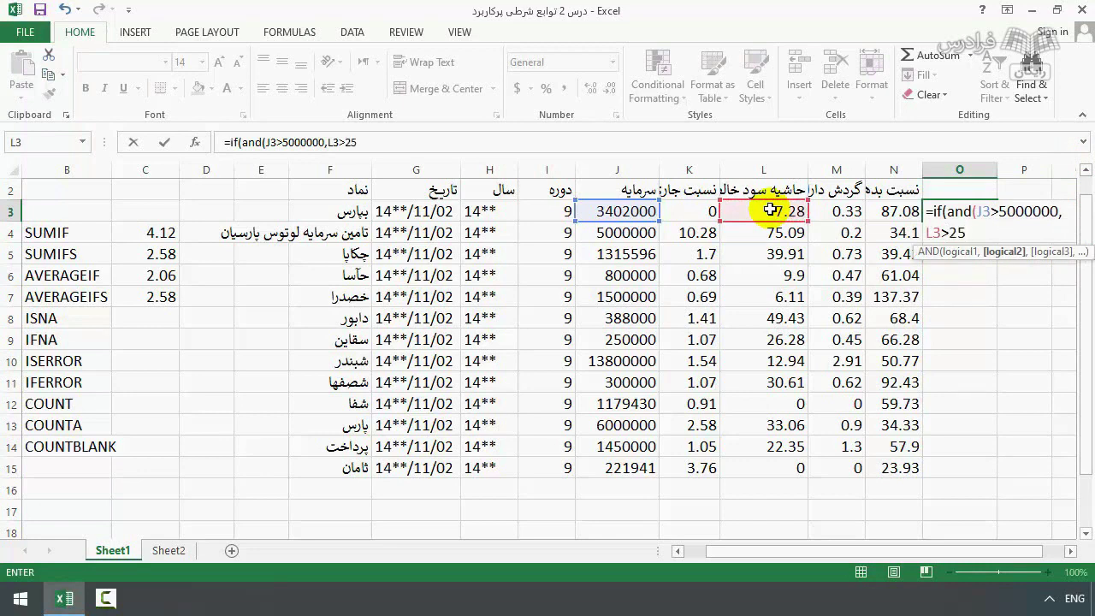
type("),")
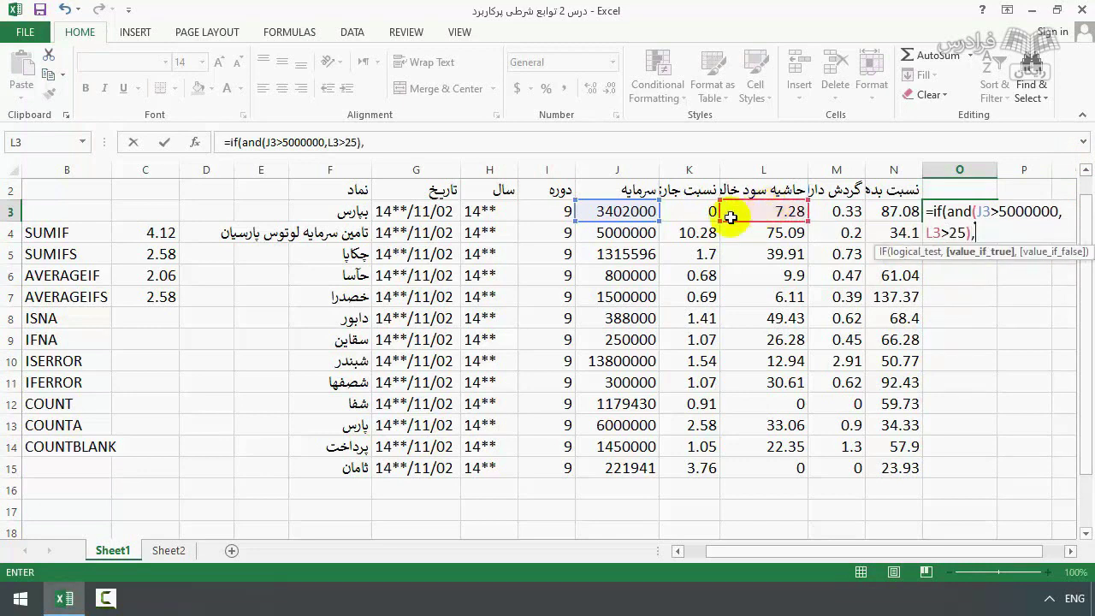
left_click(327, 209)
type(",")
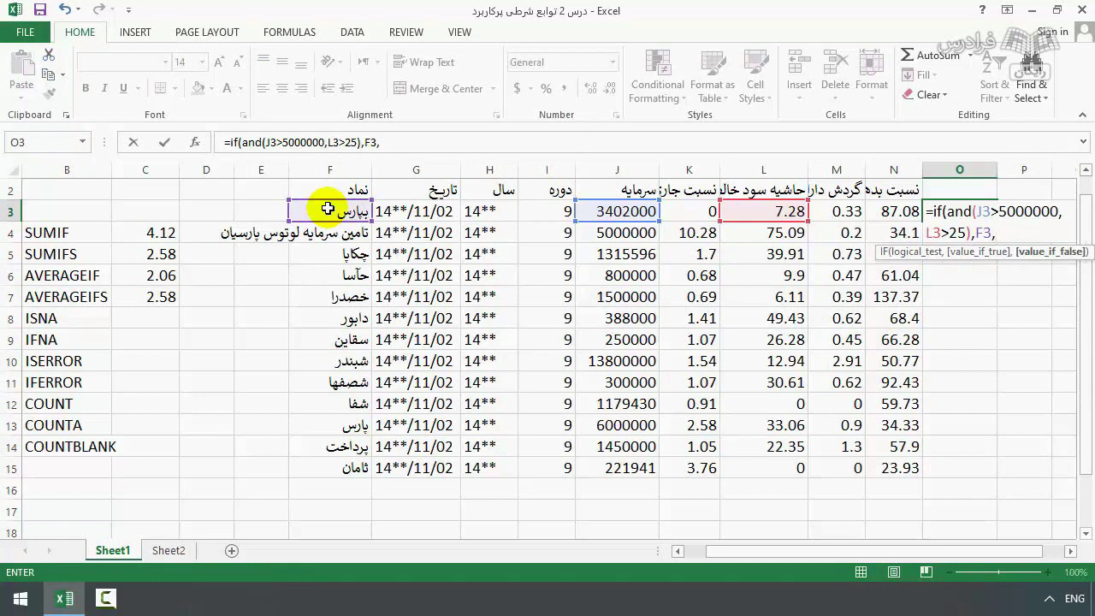
type("\"برقرار نیست")
key("Return")
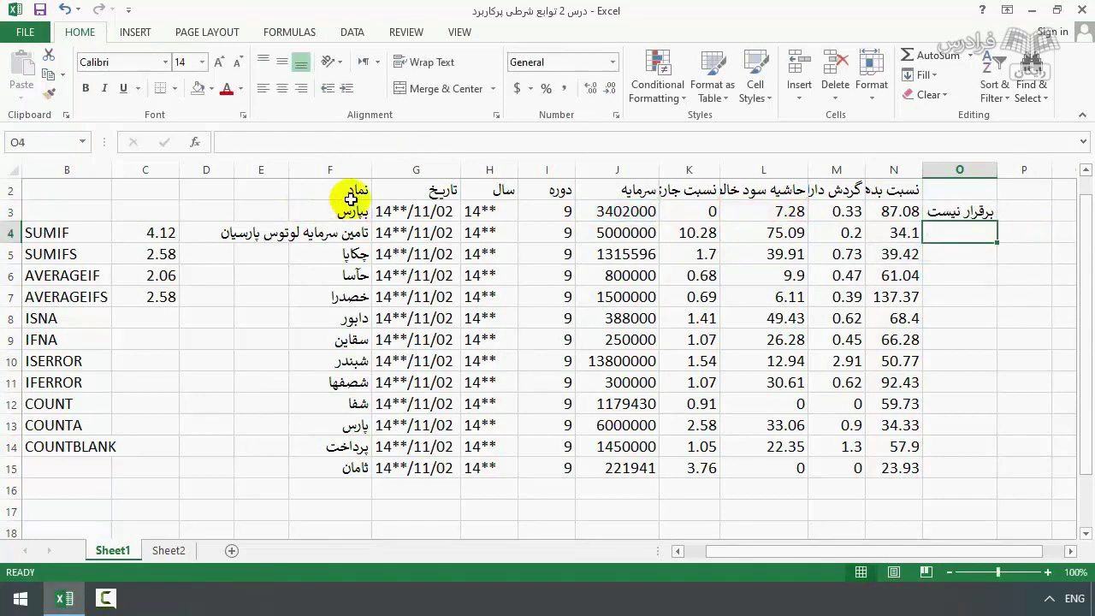
Fill the IF formula from O3 down to O15, and check row 13 against the SUMIFS and AVERAGEIFS cells.
left_click(971, 212)
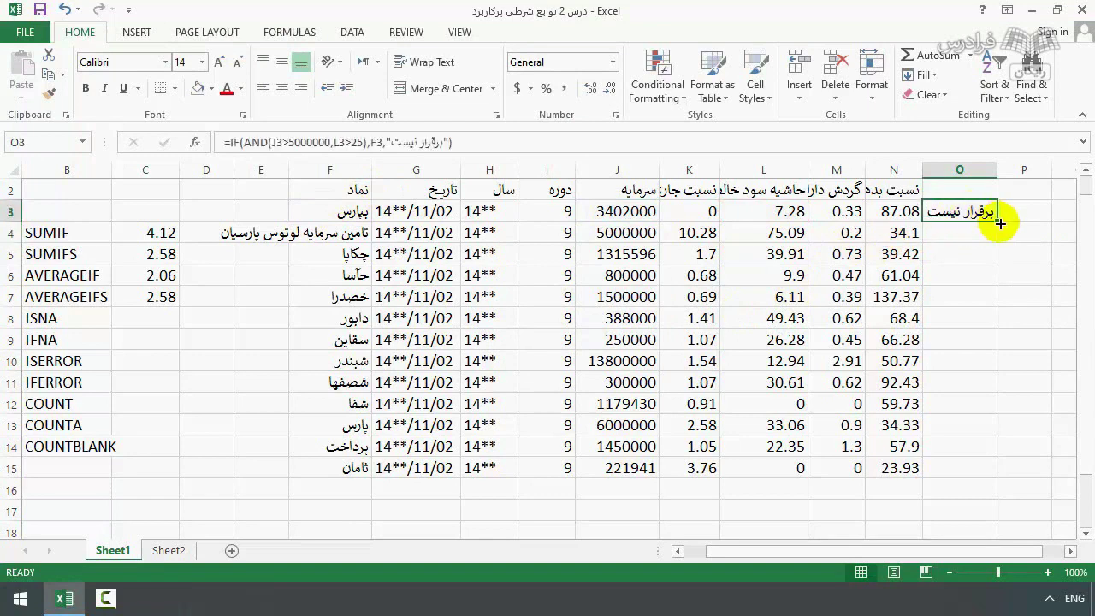
double_click(997, 221)
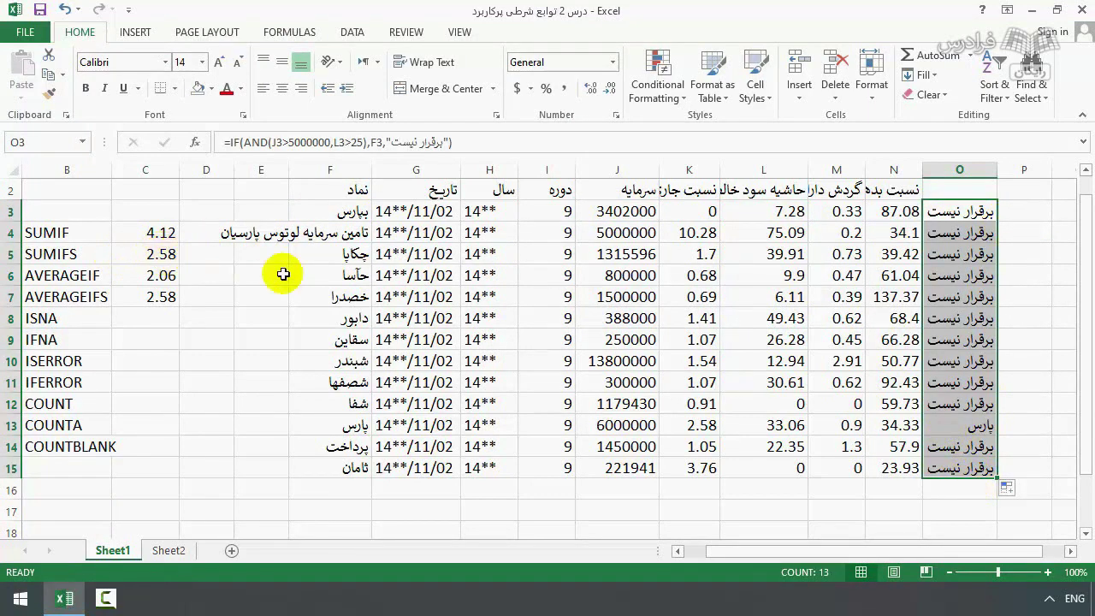
left_click_drag(973, 430, 494, 426)
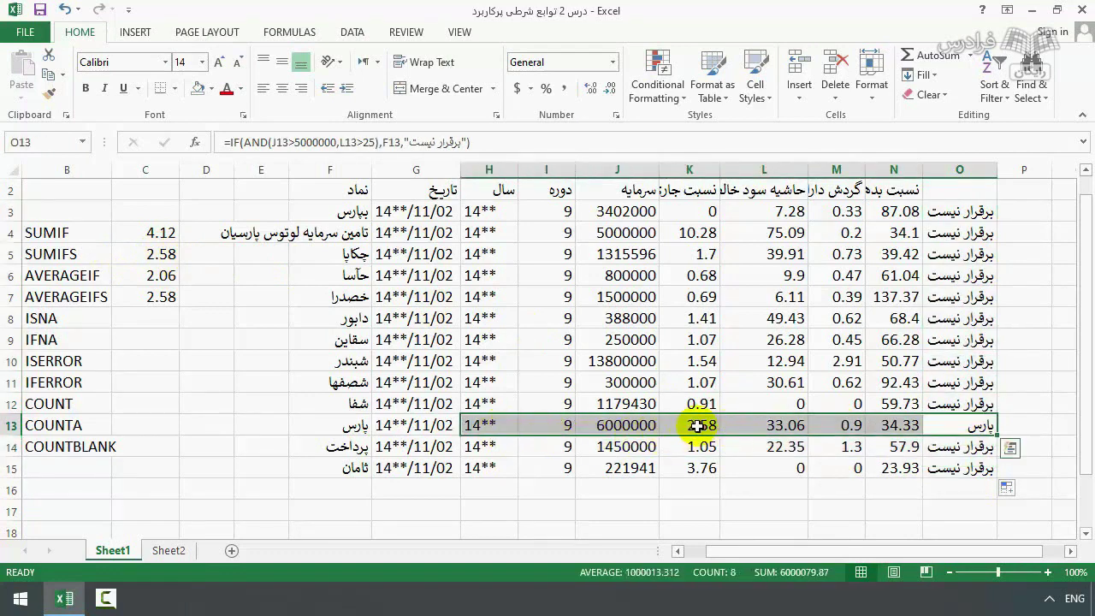
left_click(164, 252)
left_click(165, 297)
Change the J3:J15 criterion in the C5 SUMIFS formula to ">2000000".
left_click(160, 254)
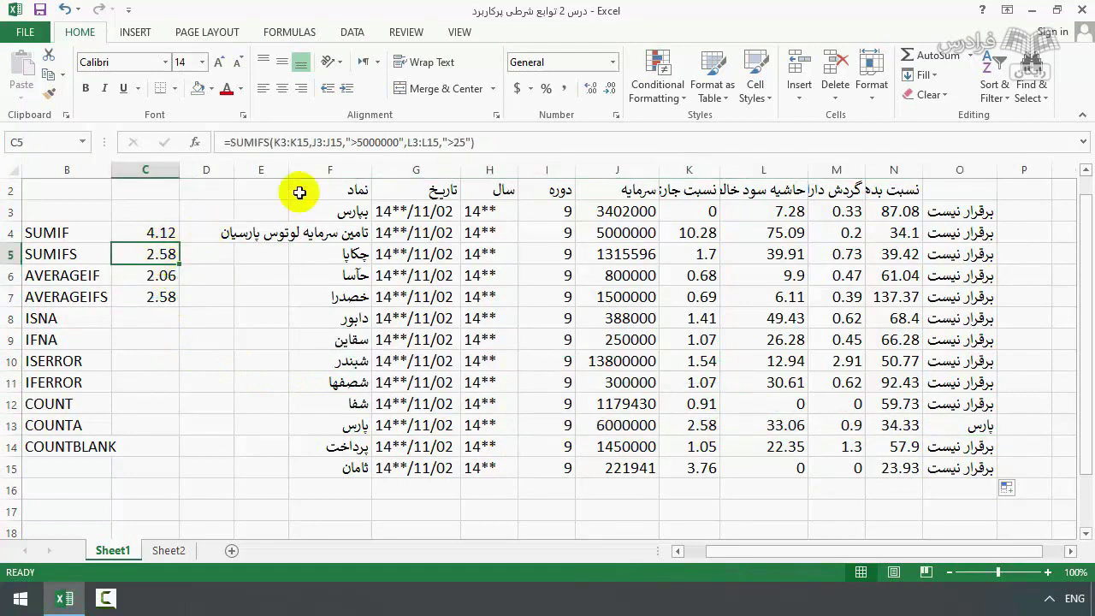
left_click(359, 143)
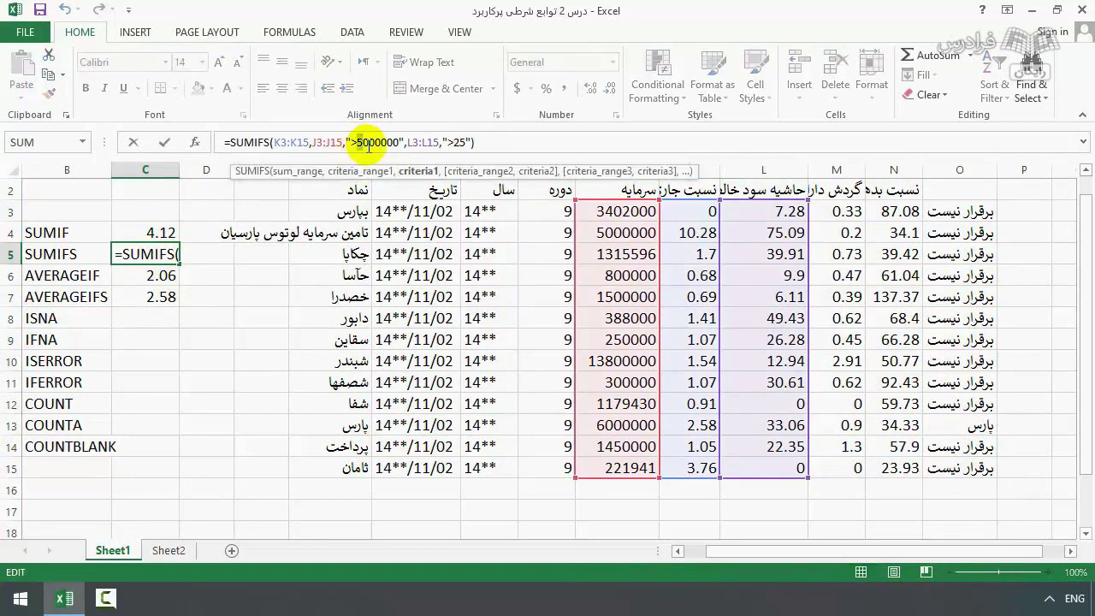
key("BackSpace")
type("2")
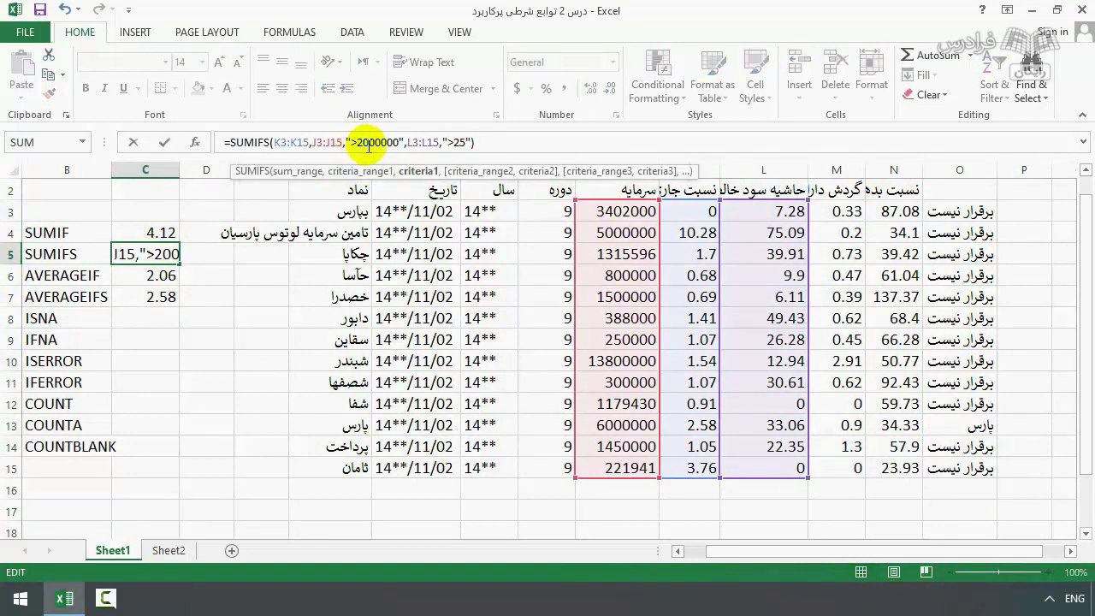
key("Return")
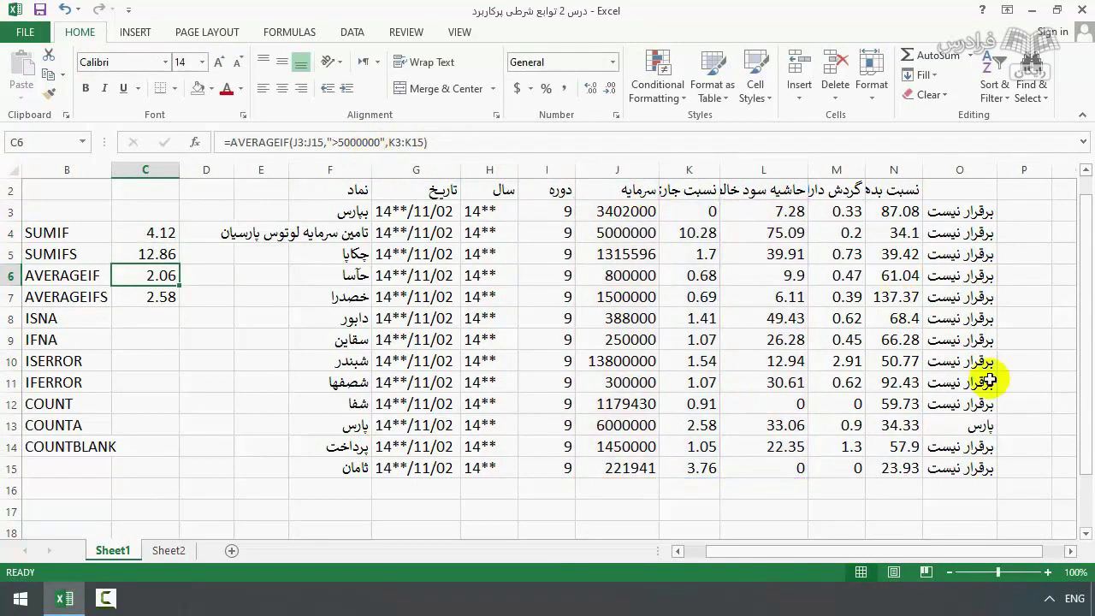
Change the J3 threshold in the O3 IF formula to 2000000, refill it down to O15, and check row 4.
left_click(941, 209)
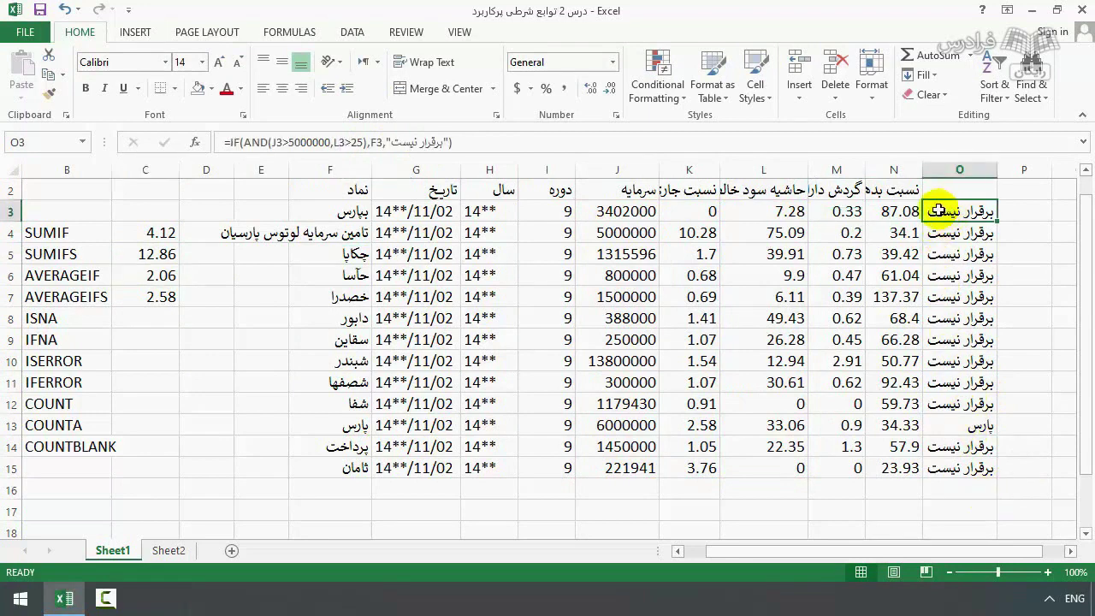
key("Down")
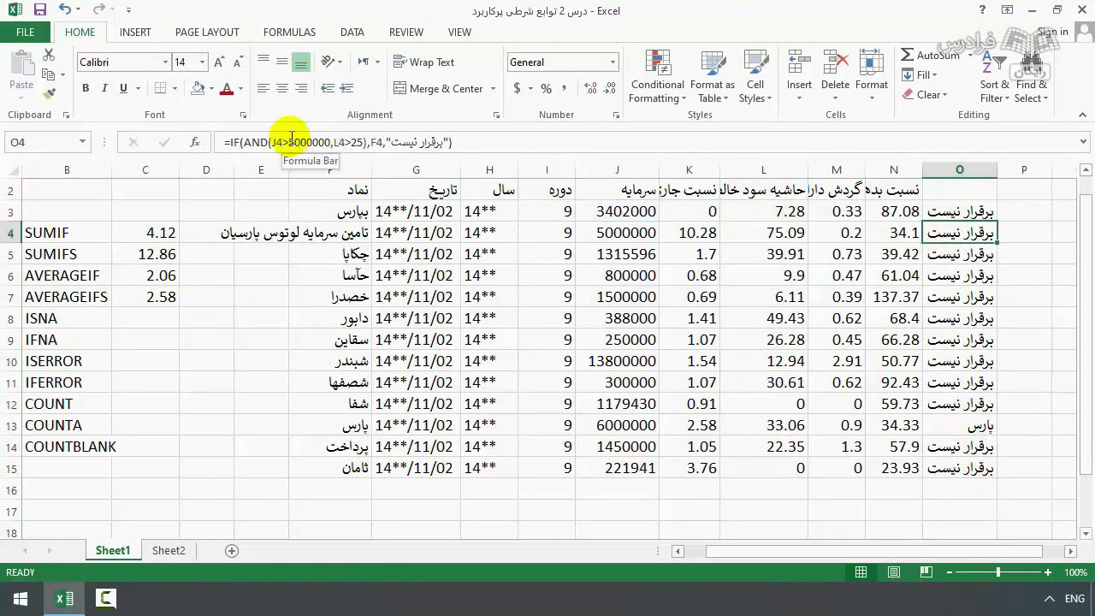
left_click(950, 212)
double_click(997, 222)
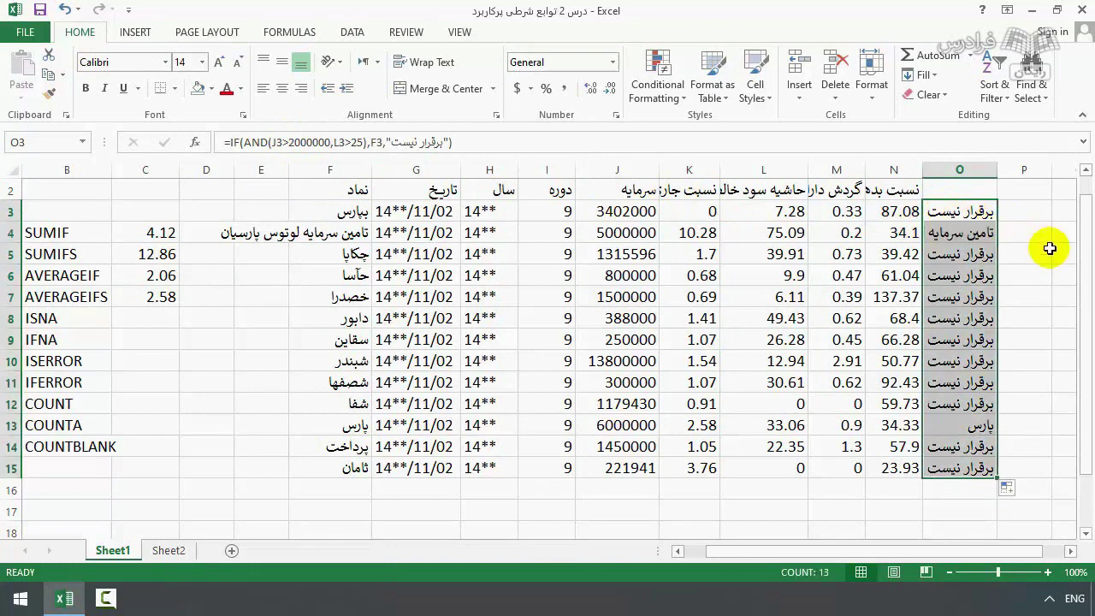
left_click(978, 235)
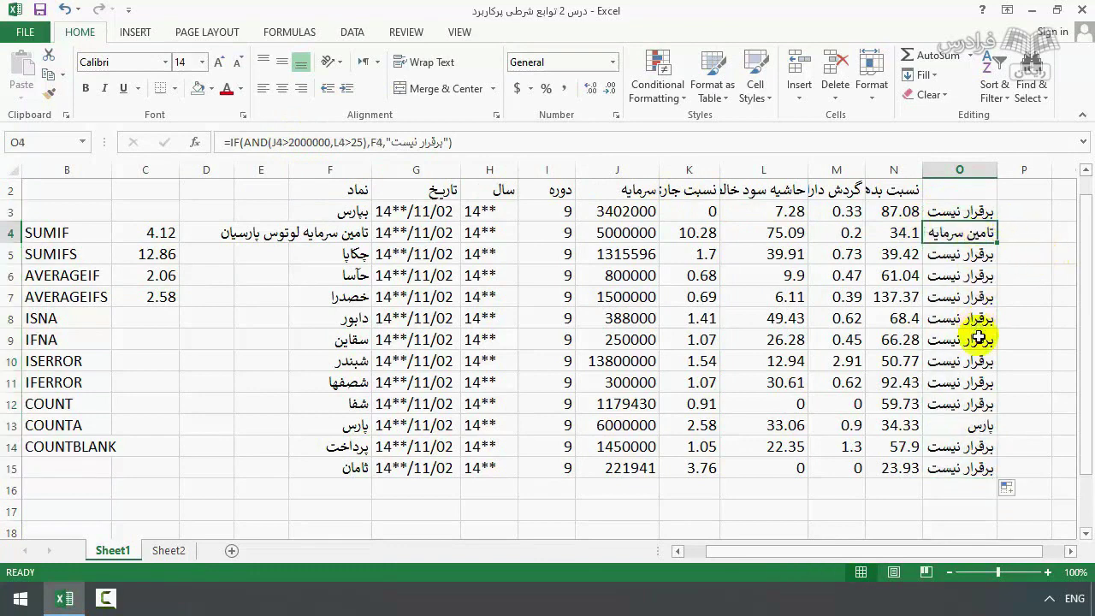
left_click(697, 233)
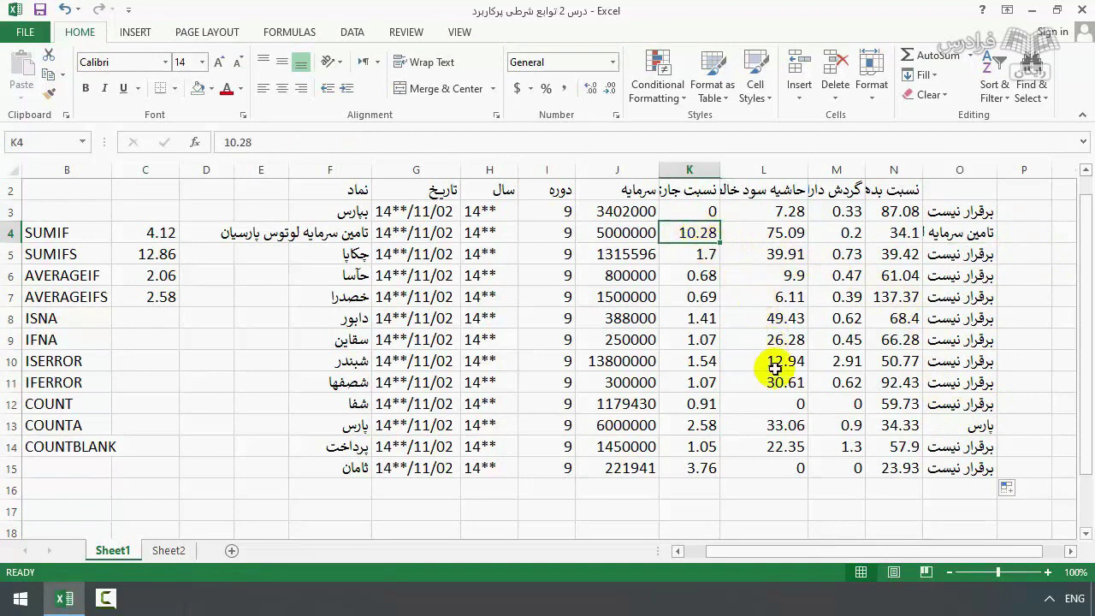
Select K4 and K13 together to check their sum against the SUMIFS result in C5.
left_click(697, 425, "ctrl")
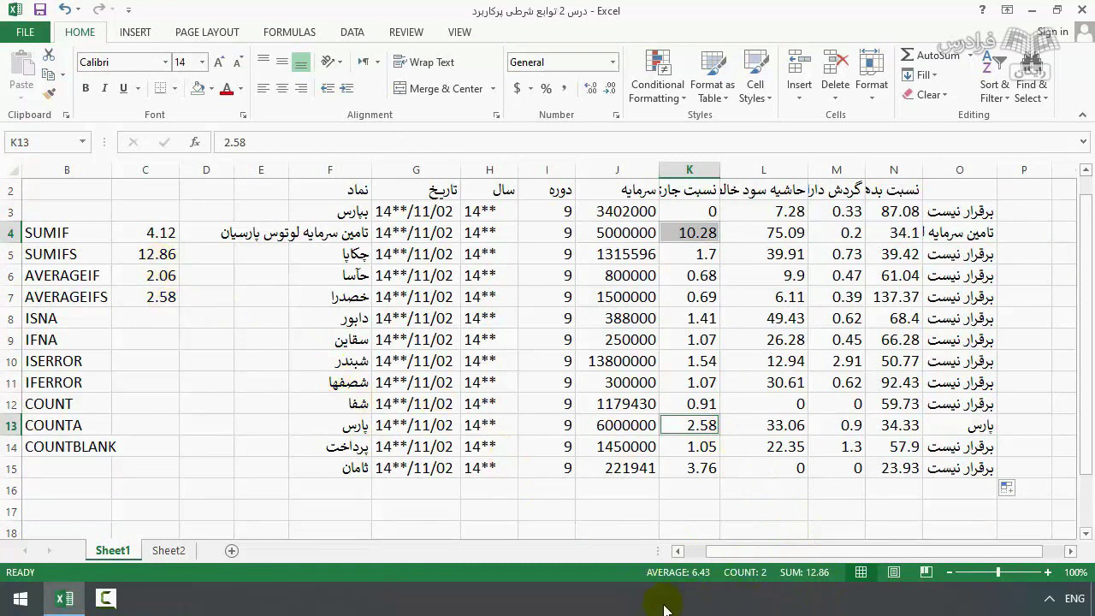
key("ctrl+z")
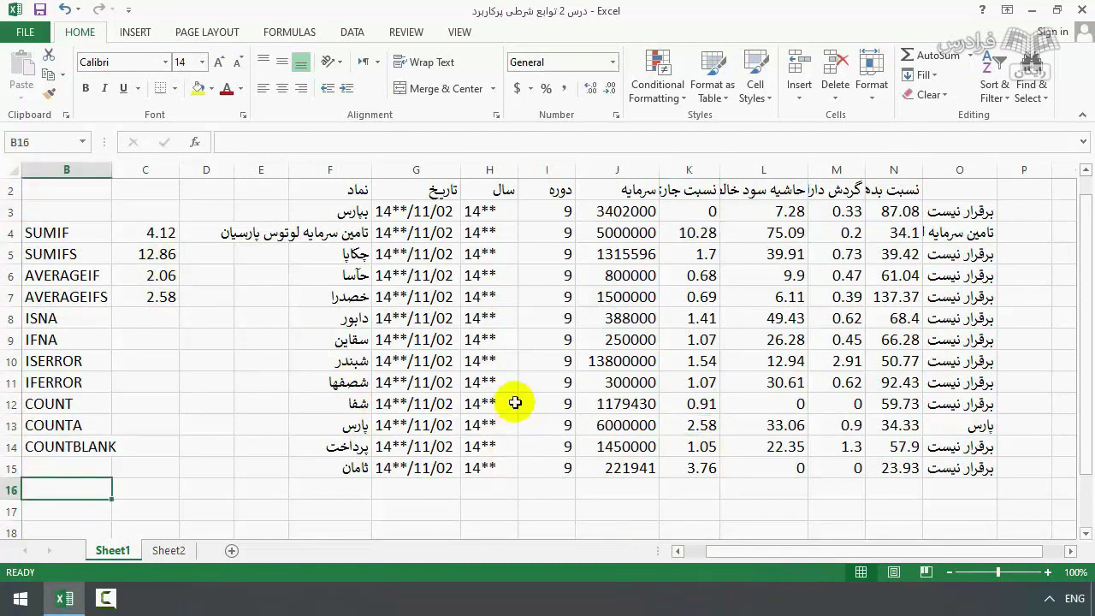
Inspect the arguments of the VLOOKUP formula in C16.
left_click_drag(69, 320, 74, 331)
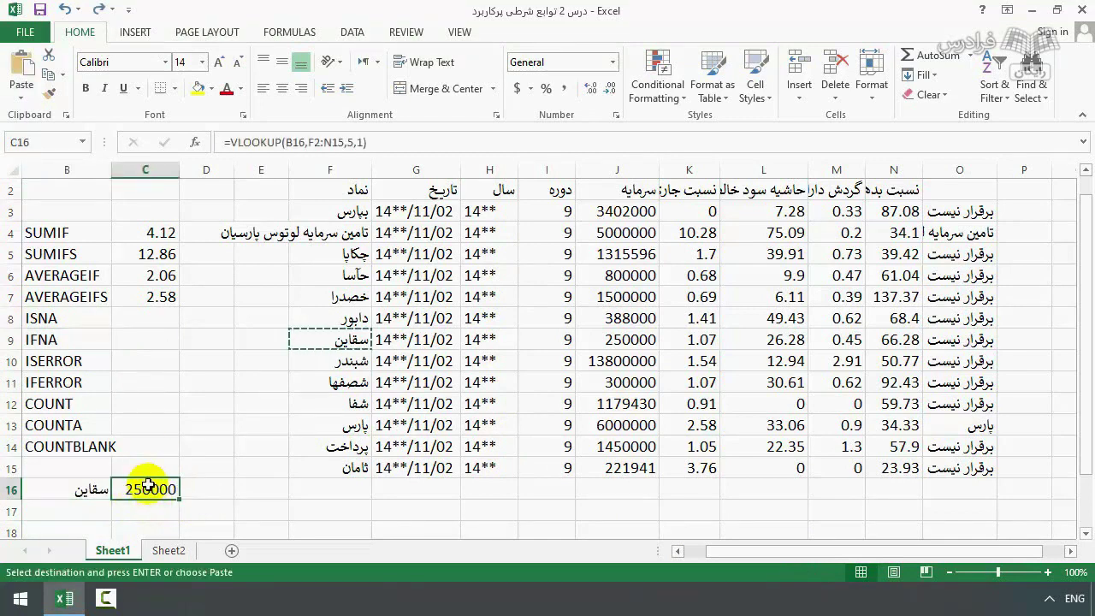
double_click(147, 489)
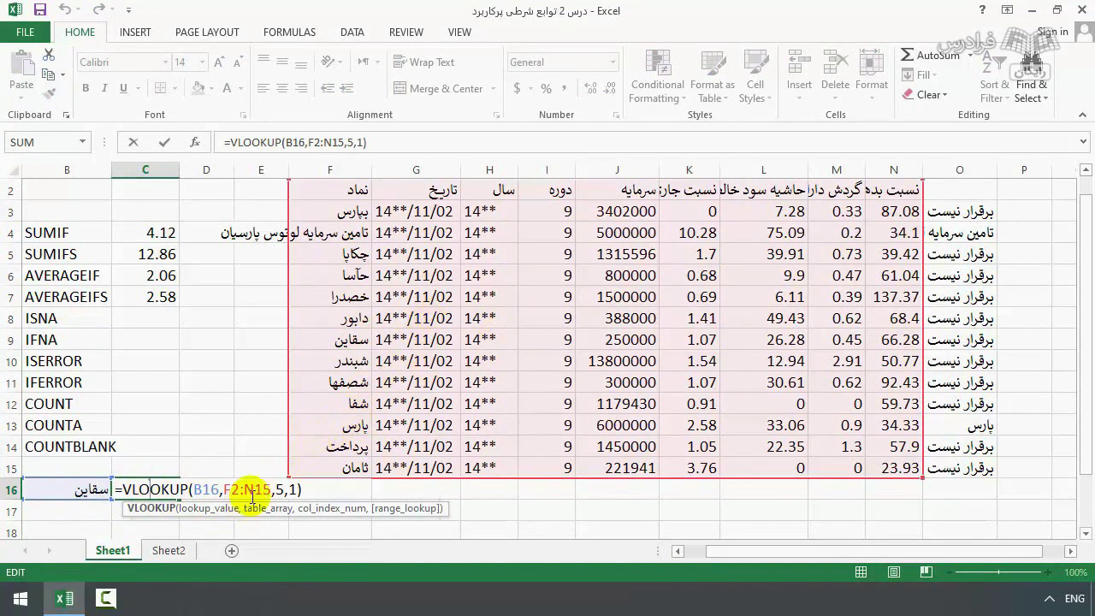
left_click(91, 503)
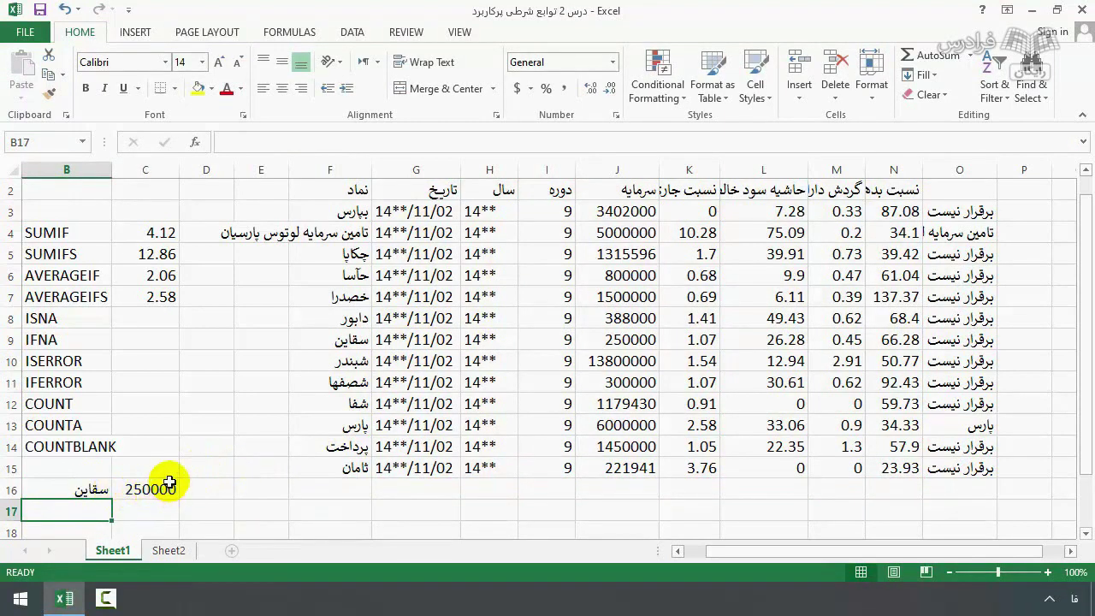
Replace the lookup symbol in B16 with "شاوان", which is not in the table.
left_click(88, 488)
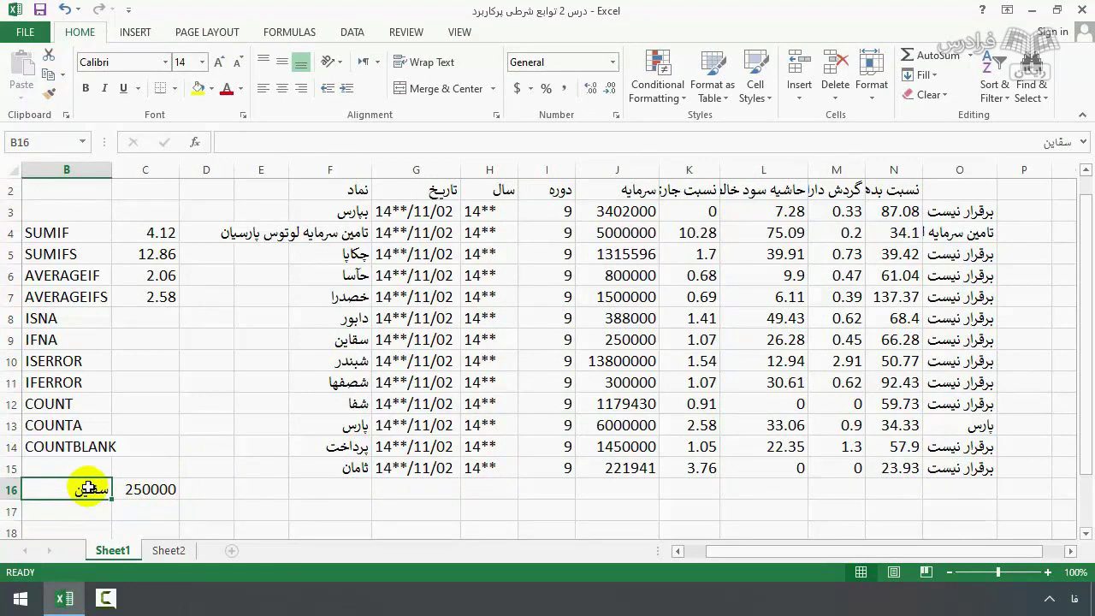
type("شاین")
key("Return")
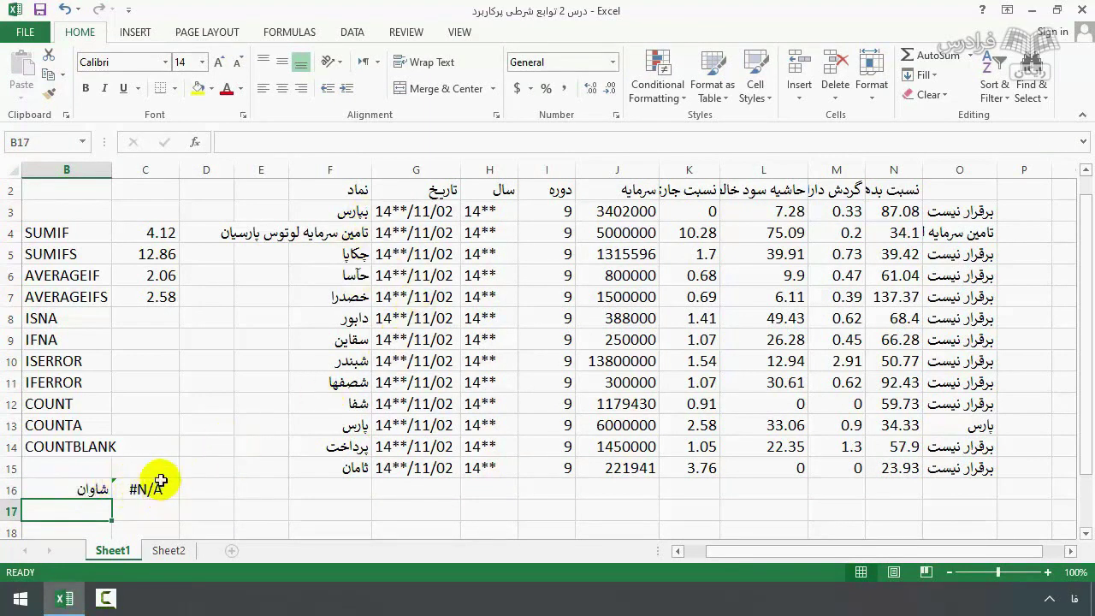
Enter an ISNA formula in C8 that tests the VLOOKUP result in C16.
left_click(153, 315)
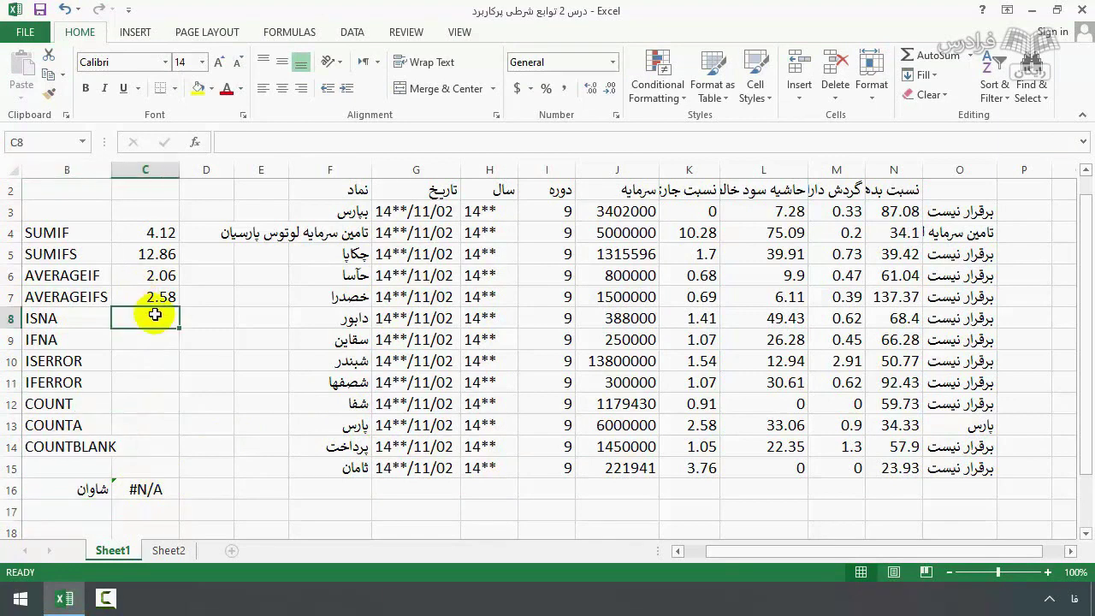
type("=isna")
key("Tab")
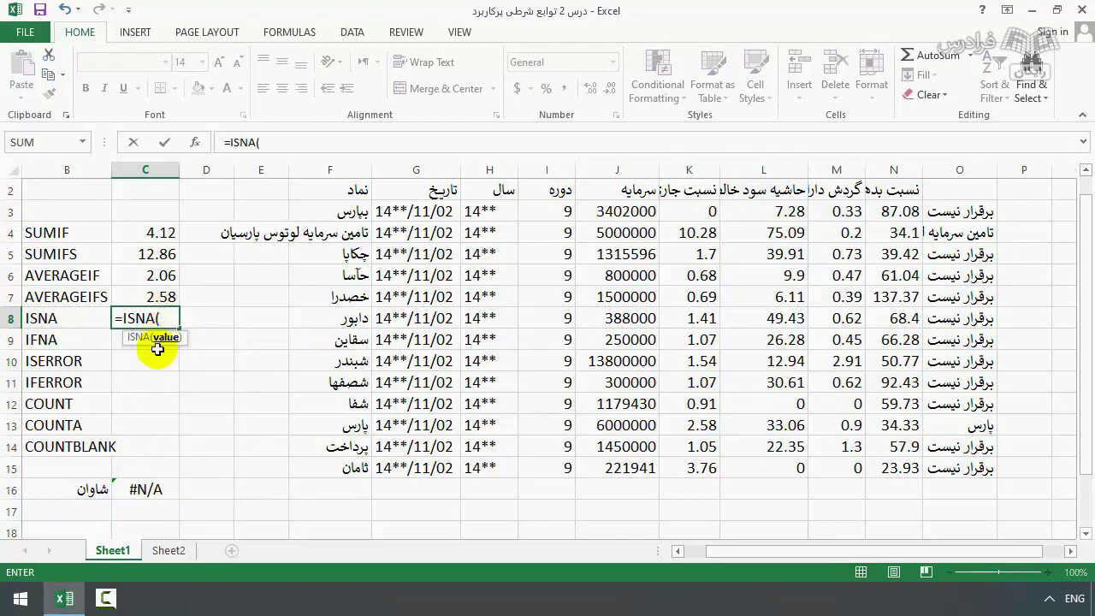
left_click(153, 490)
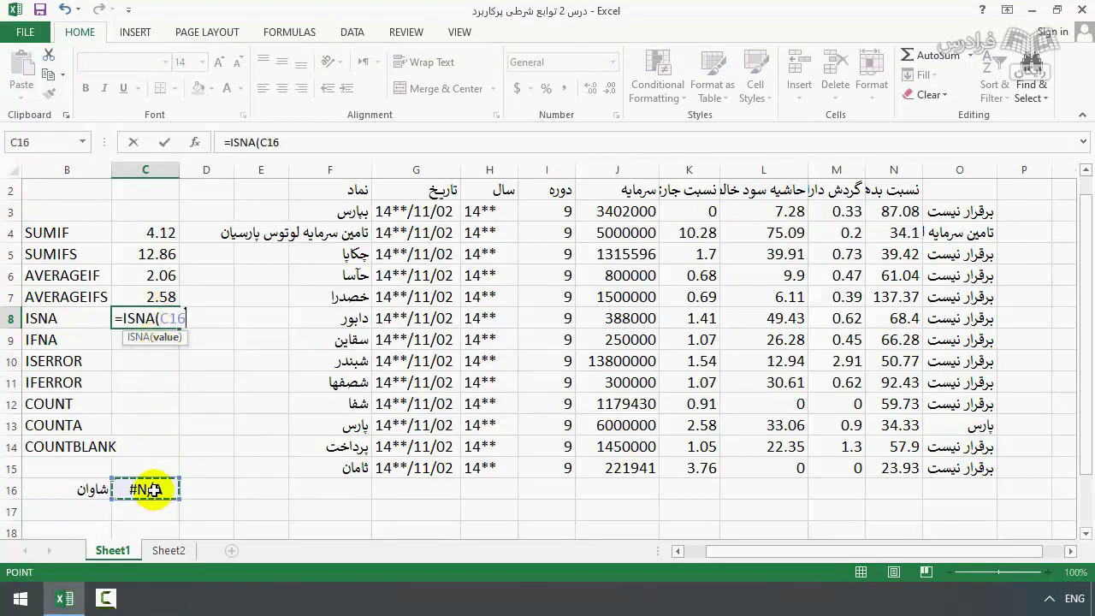
key("Return")
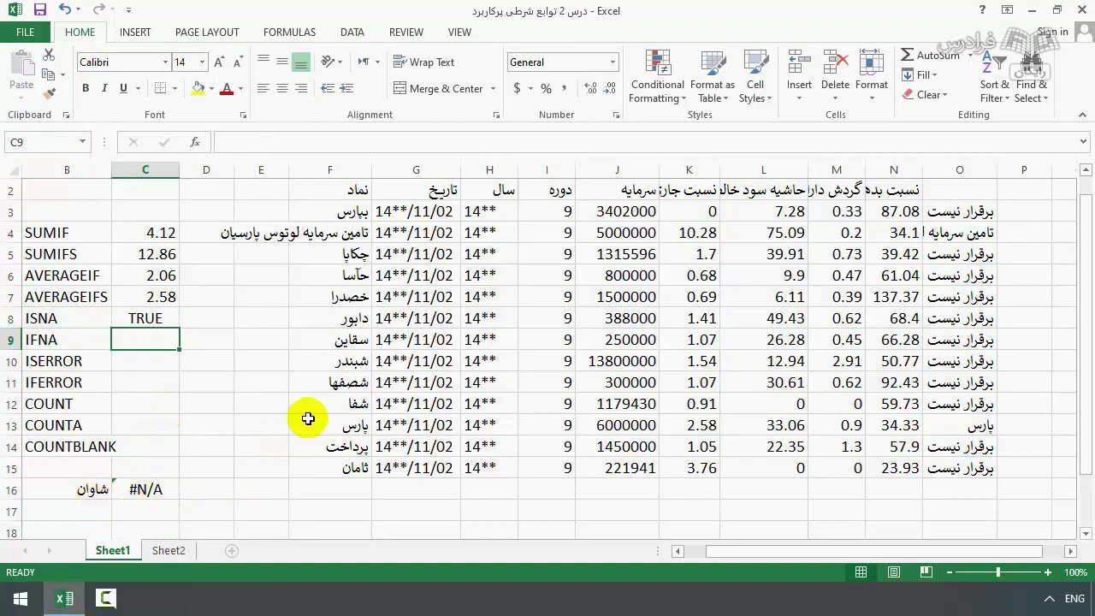
Copy the symbol شبندر from F10 into B16 and autofit the width of column C.
left_click(349, 366)
key("ctrl+c")
left_click(85, 489)
key("ctrl+v")
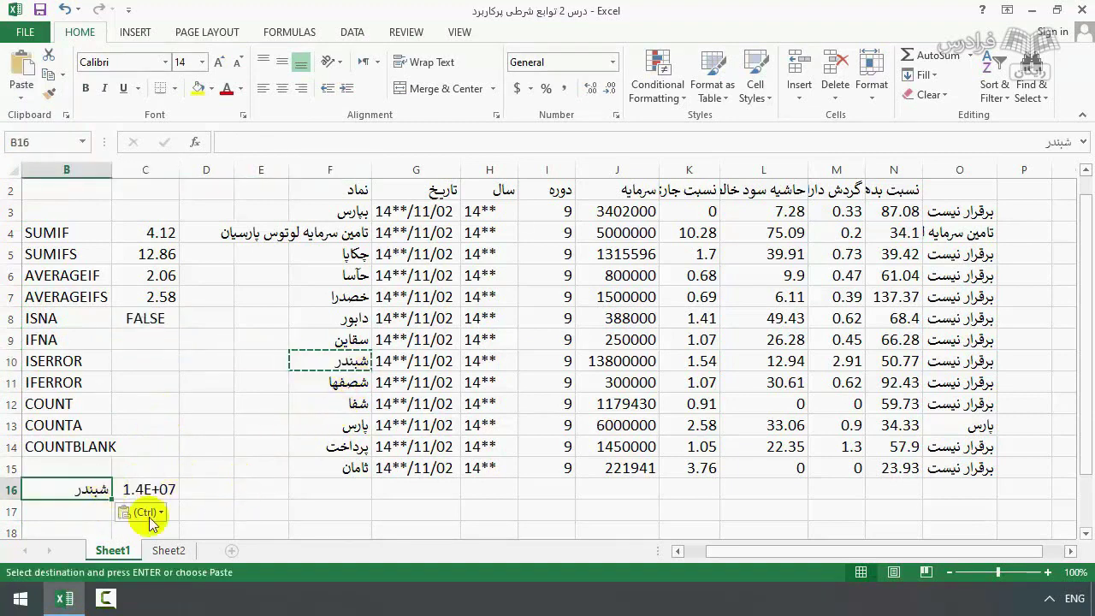
double_click(179, 169)
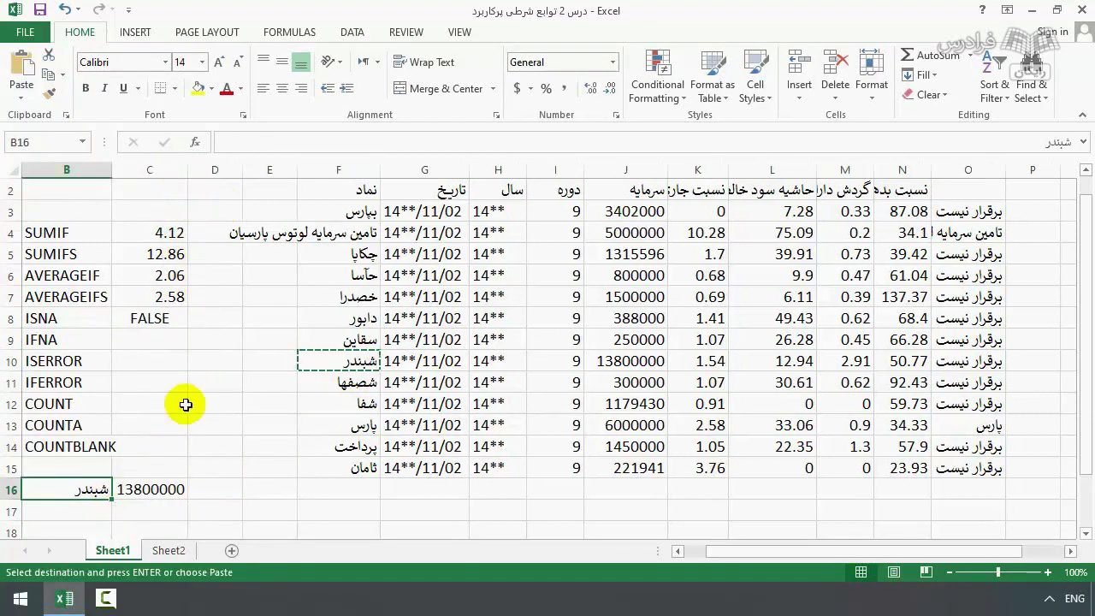
Enter an IFNA formula in C9 that checks C16 and returns "سهم موجود نیست" when the lookup gives #N/A.
left_click(143, 339)
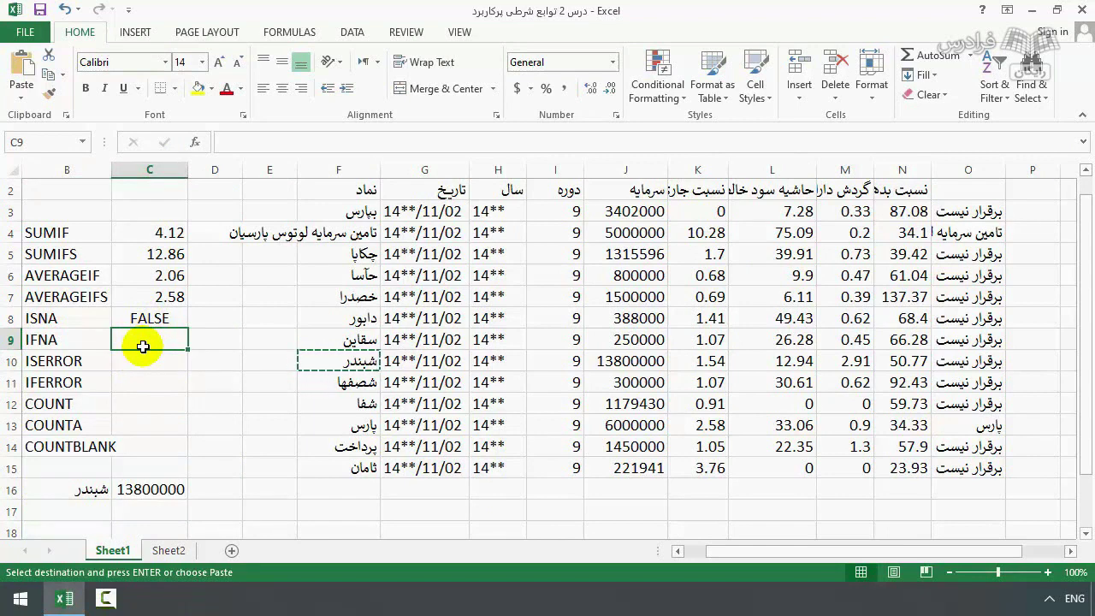
type("=ifna")
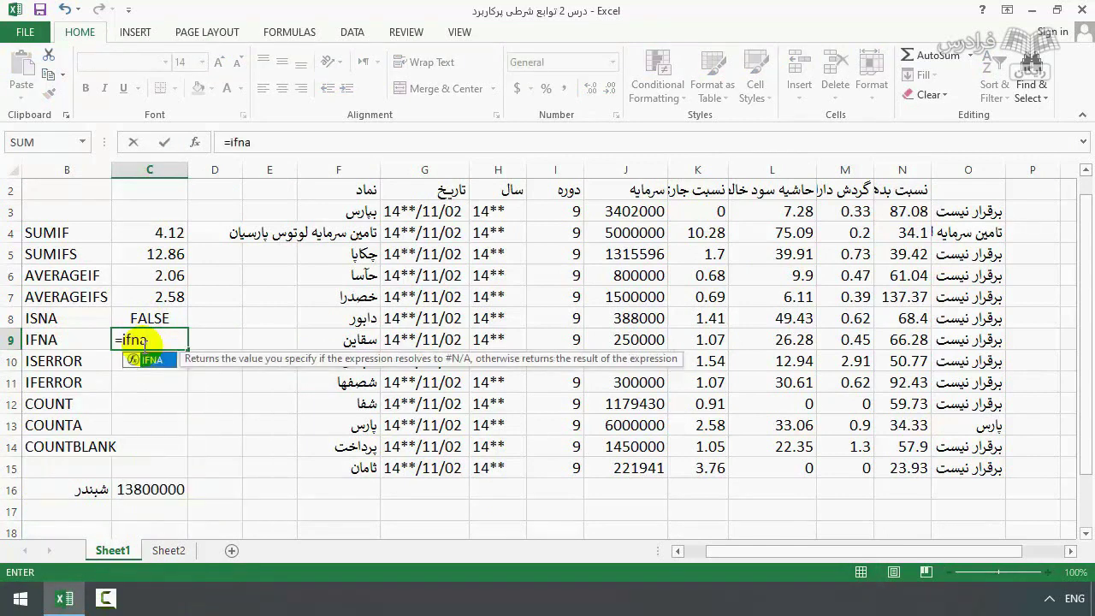
type("(")
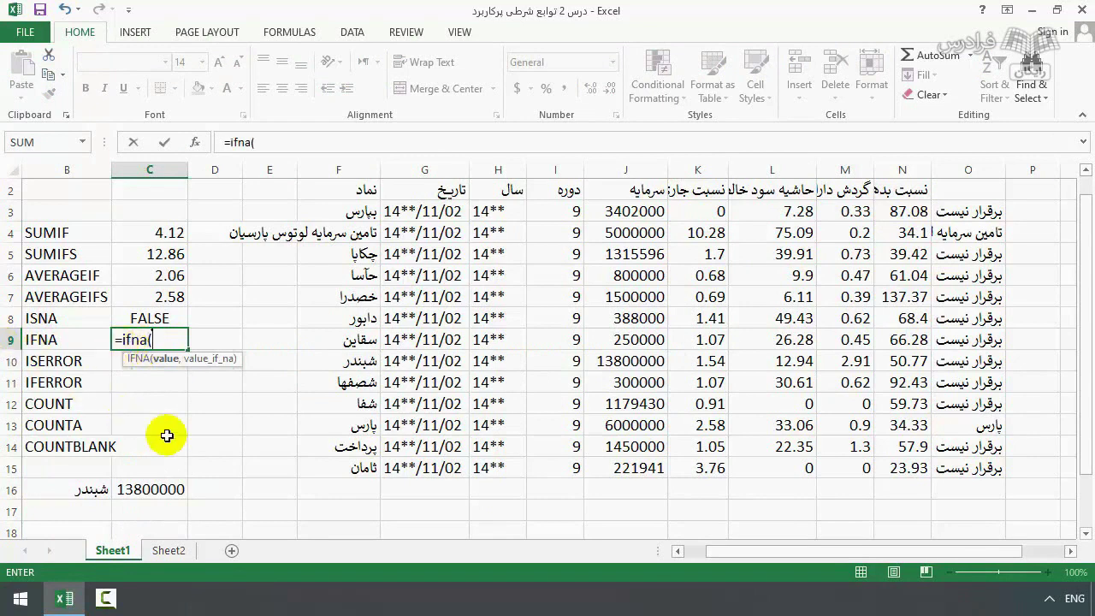
left_click(158, 488)
type(",")
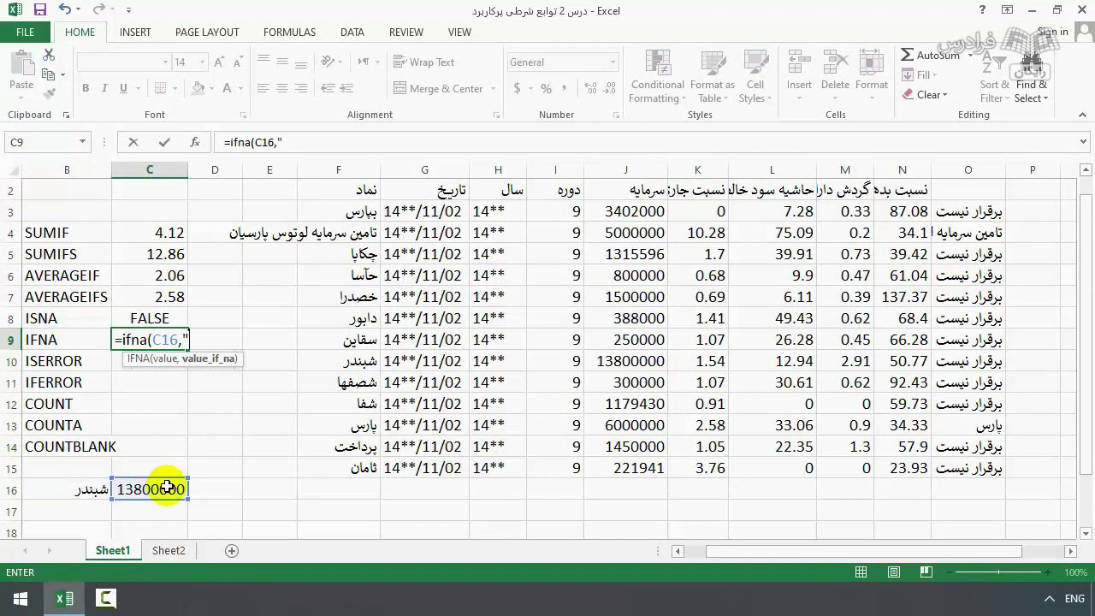
type("\"سهم موجود نیست\")")
key("Return")
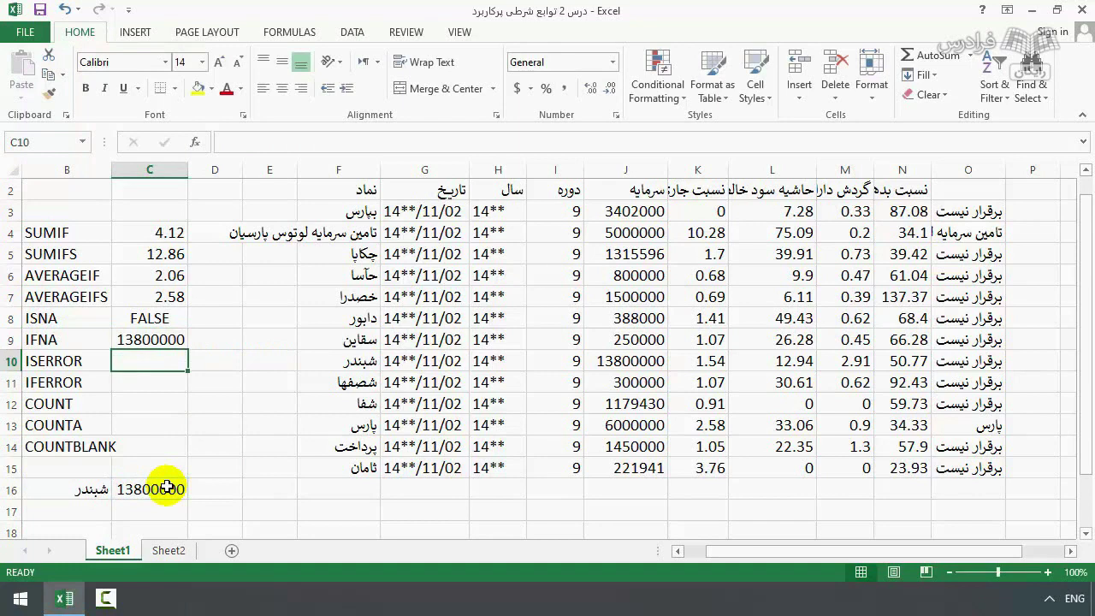
Change the lookup symbol in B16 from the copied one to "شاوان" to test the IFNA formula.
left_click(81, 489)
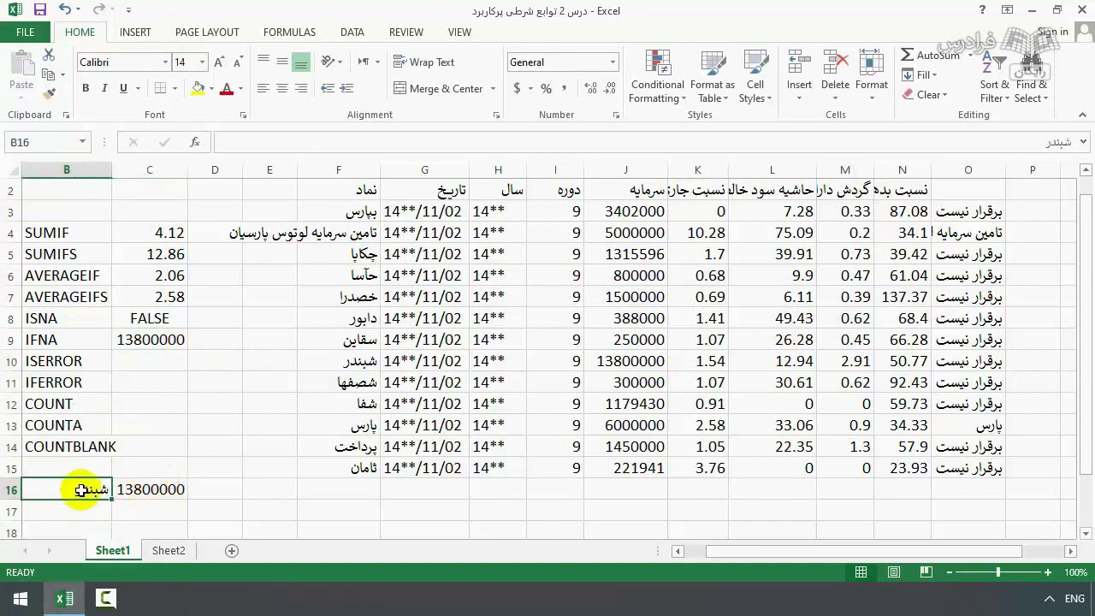
key("alt+shift")
type("شاوان")
key("Return")
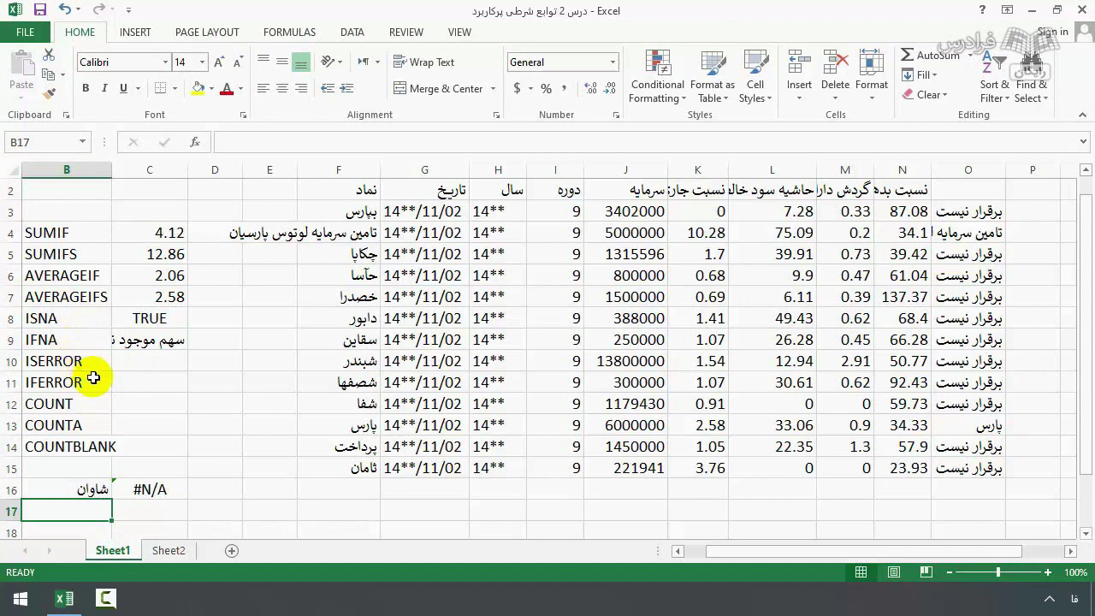
Enter the formula =ISERROR(C16) in C10 to test the VLOOKUP result for errors.
left_click(141, 366)
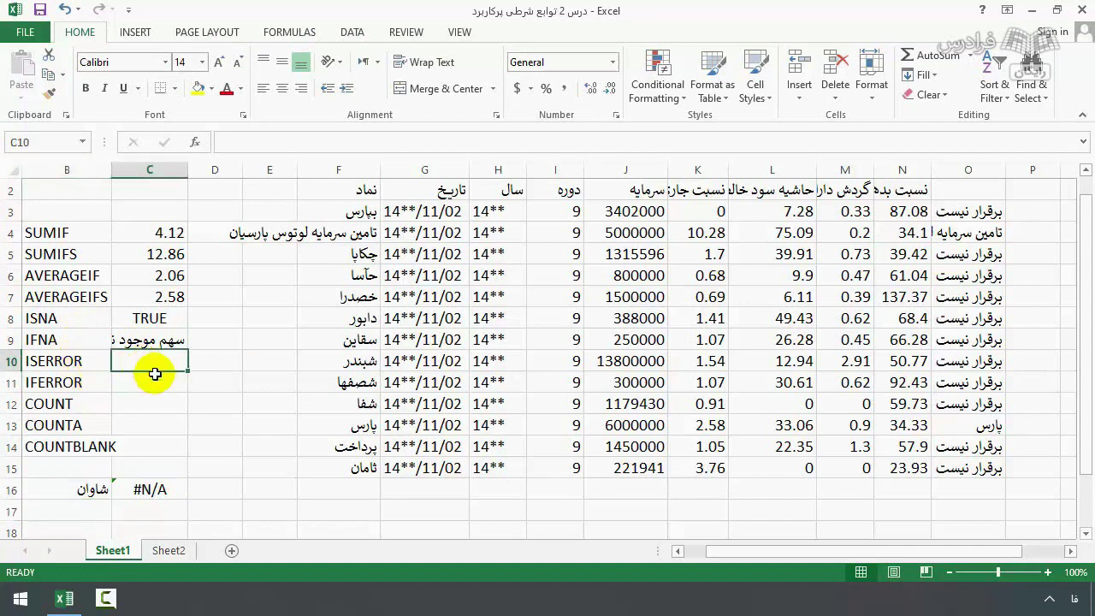
type("=")
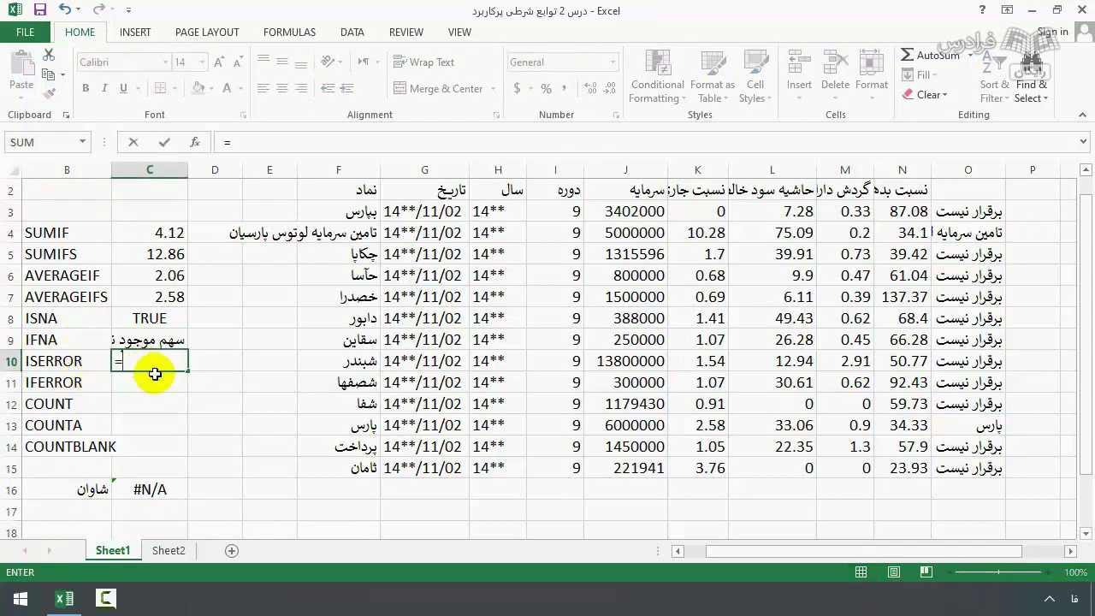
key("alt+shift")
type("ISERROR(")
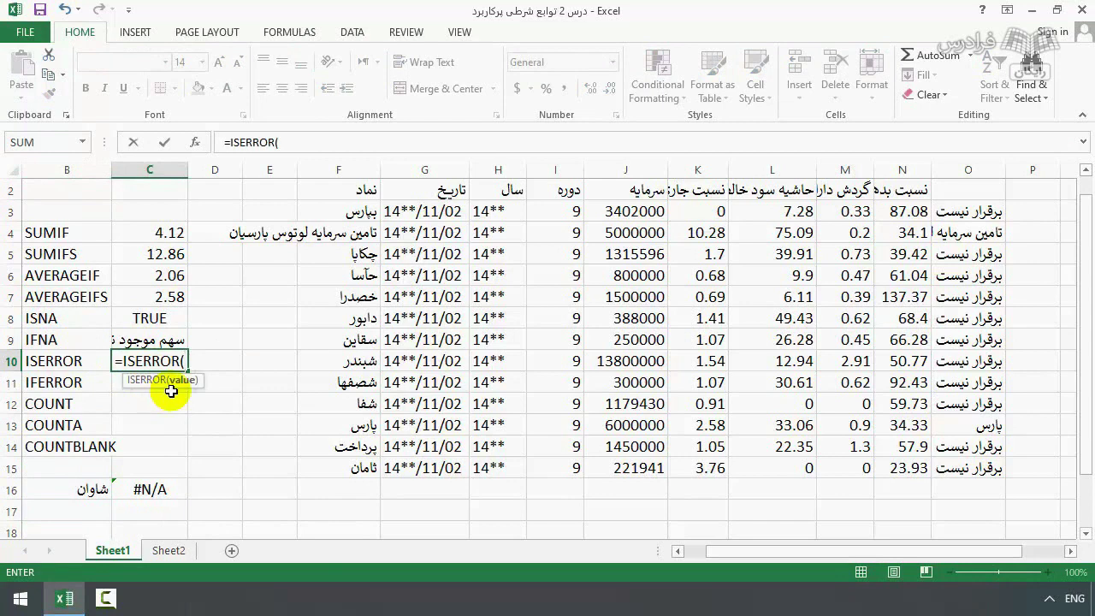
left_click(162, 490)
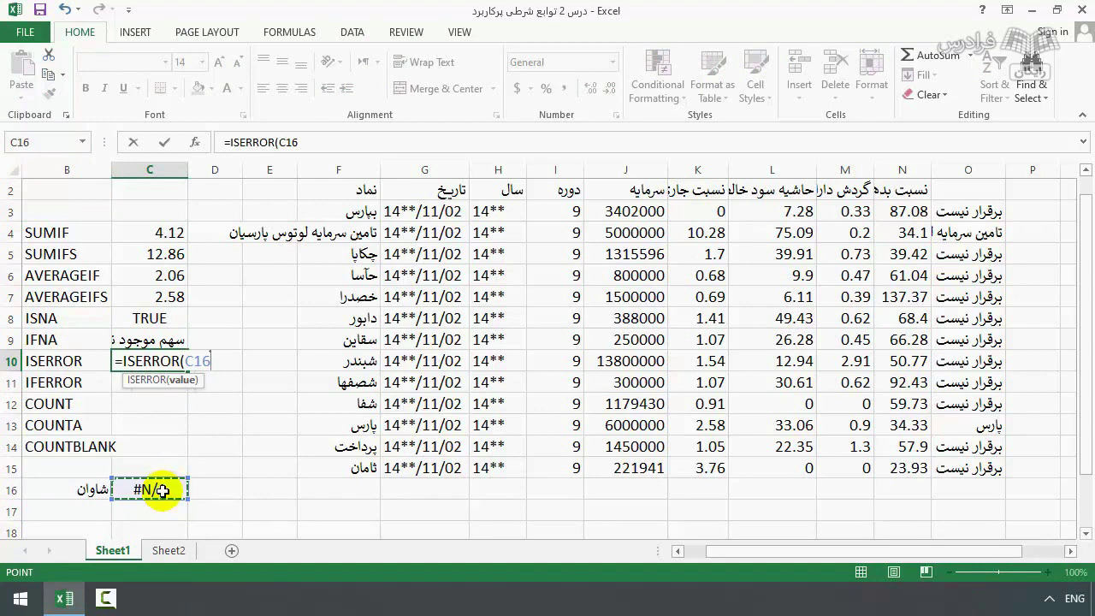
type(")")
key("Return")
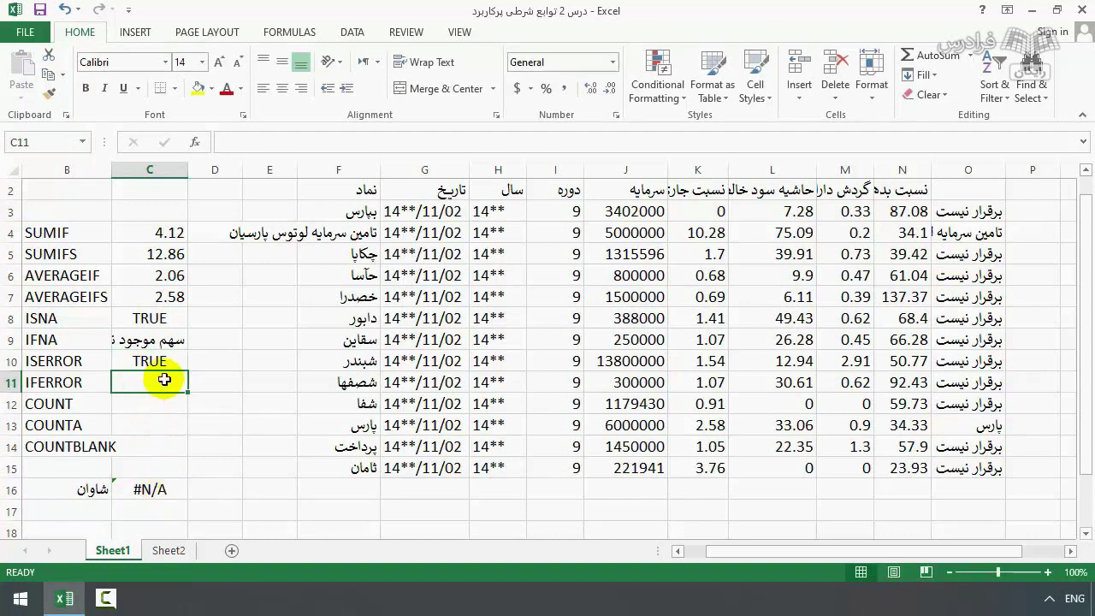
Highlight cells J14:J16 with a yellow fill as the sample range for the counting functions.
left_click(155, 407)
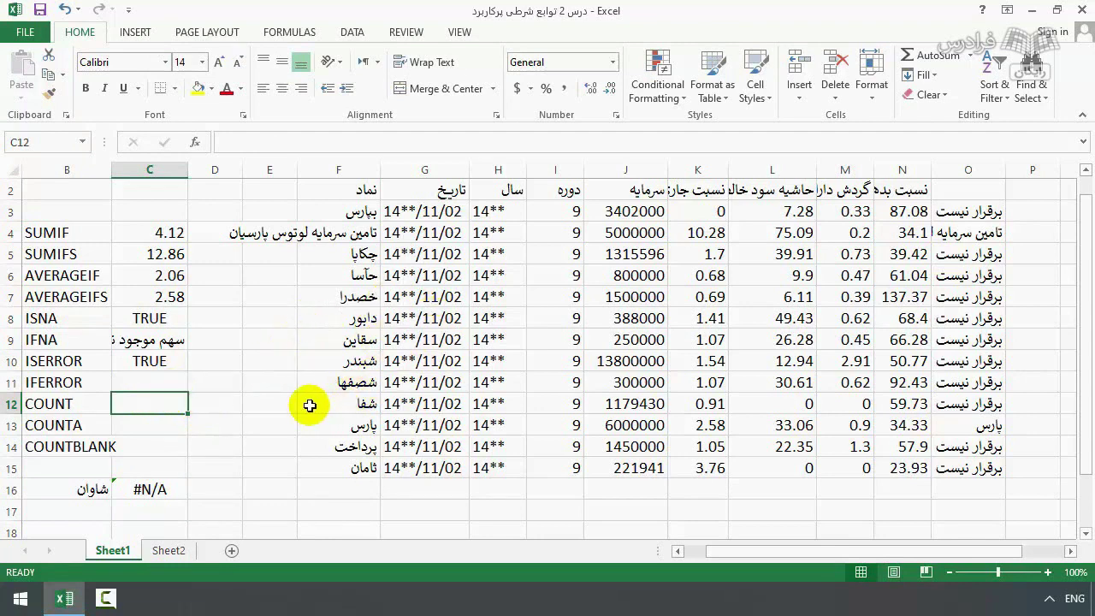
left_click(152, 428)
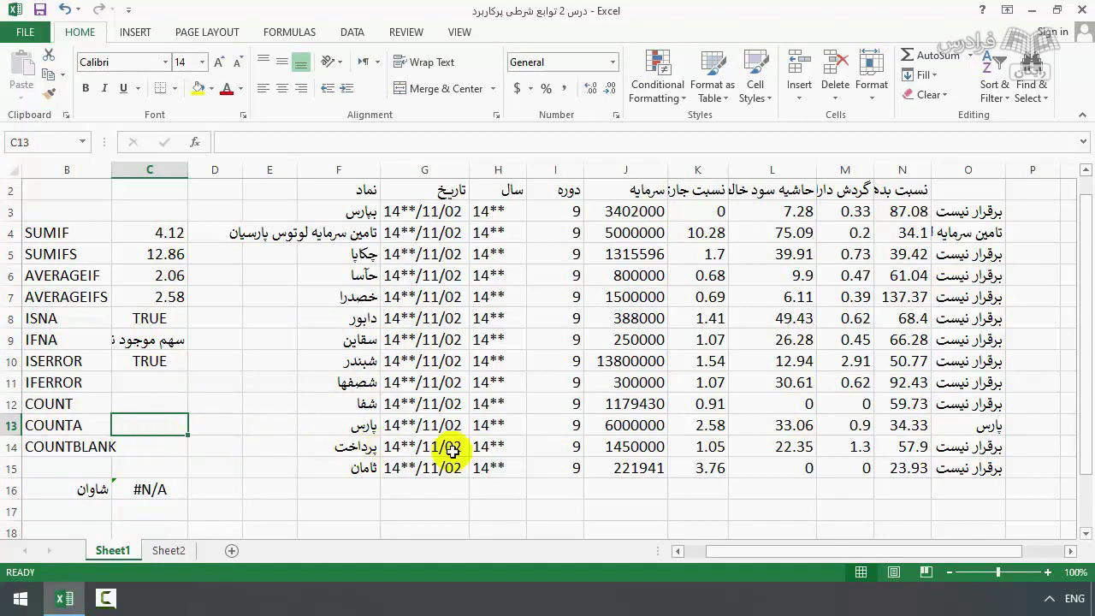
left_click_drag(624, 452, 618, 468)
left_click(141, 404)
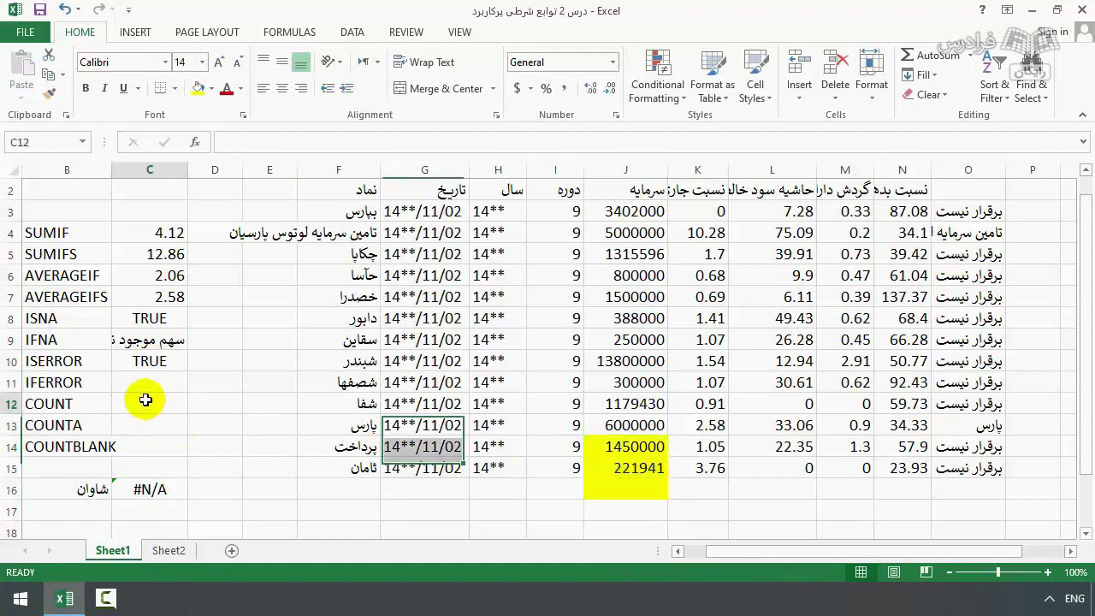
In C13, beside the COUNTA label, enter a formula that counts the filled cells in J14:J16.
left_click(135, 419)
type("=cou")
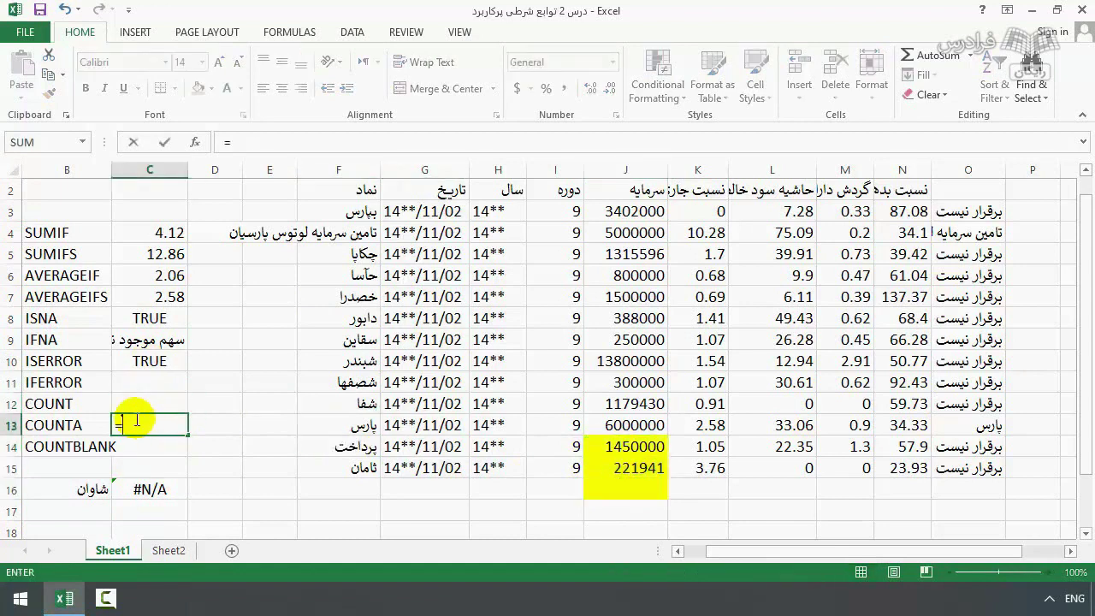
double_click(248, 446)
left_click_drag(634, 441, 626, 486)
key("Return")
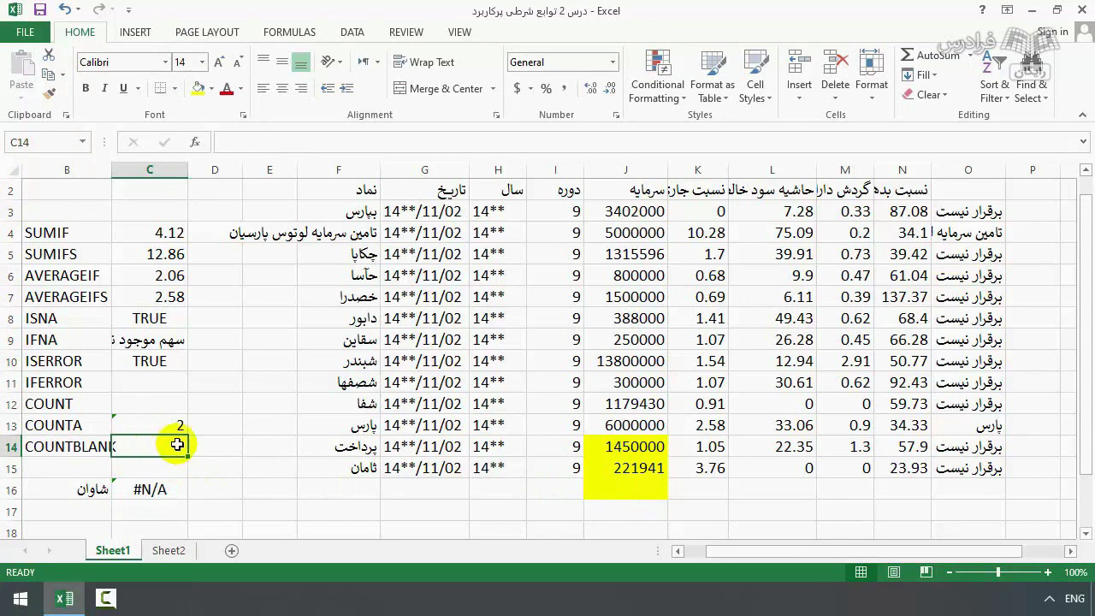
Enter a COUNTBLANK formula in C14 over the highlighted range J14:J16.
type("=coun")
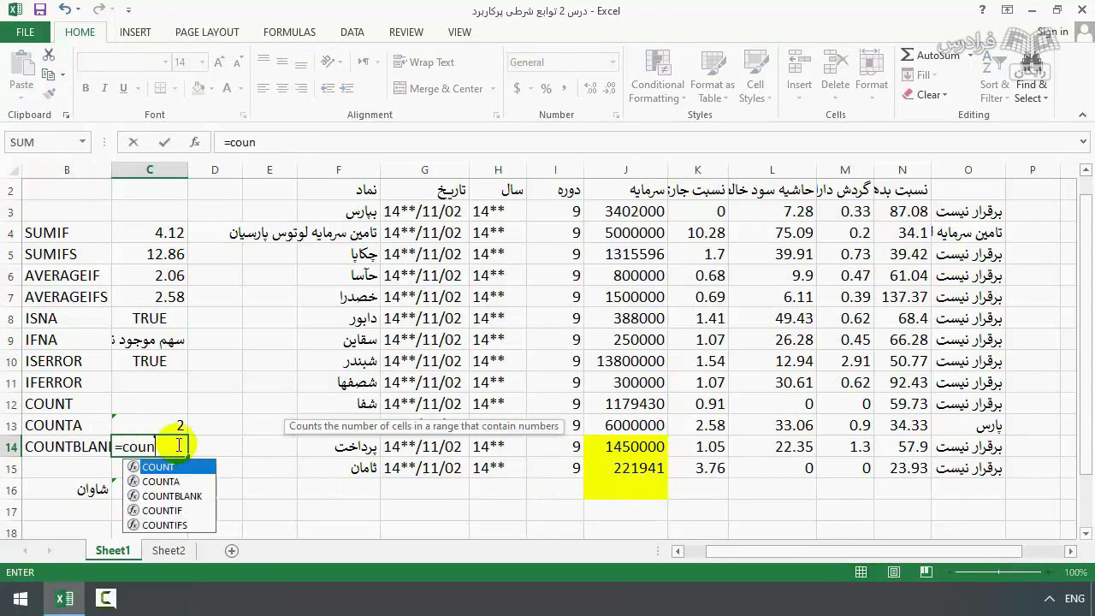
double_click(171, 496)
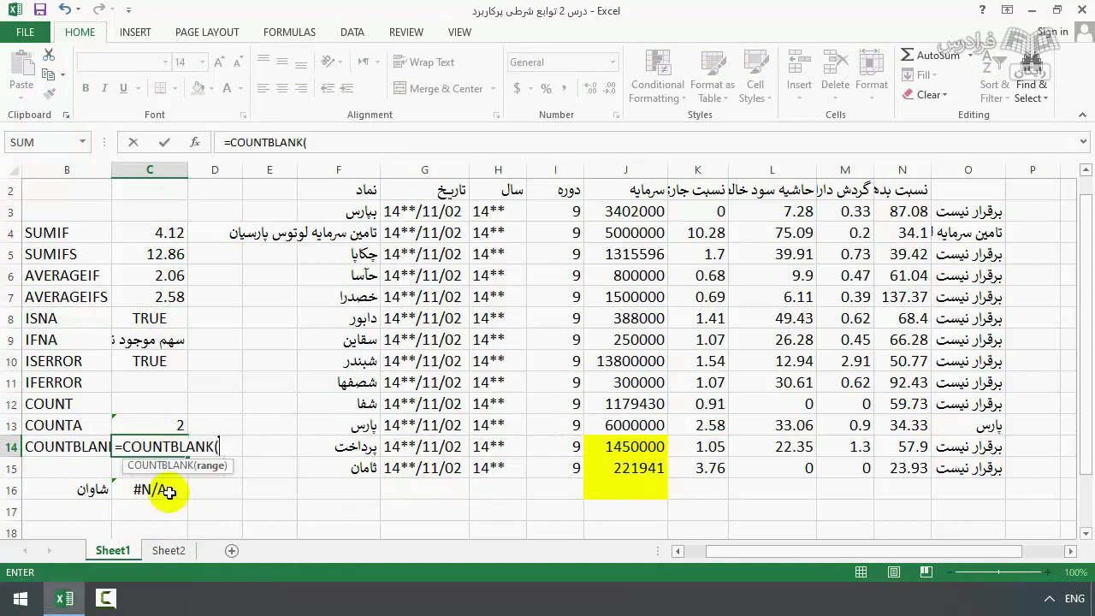
left_click_drag(621, 447, 603, 499)
key("Return")
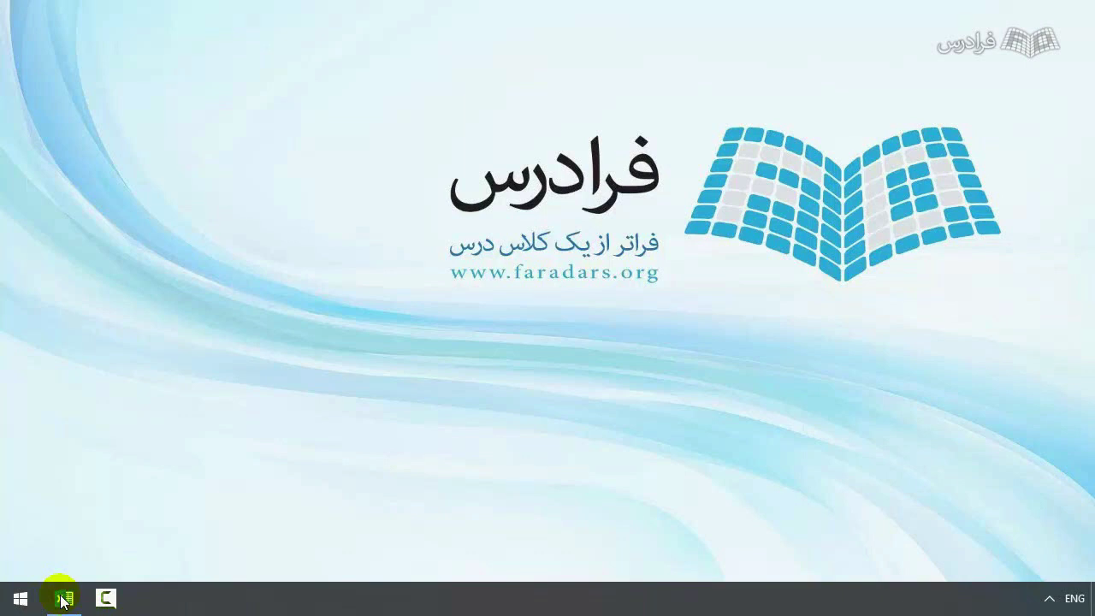
Switch to the Excel workbook نام گذاری and inspect the values in C4 and D4 and the SUM formula in E4.
left_click(63, 599)
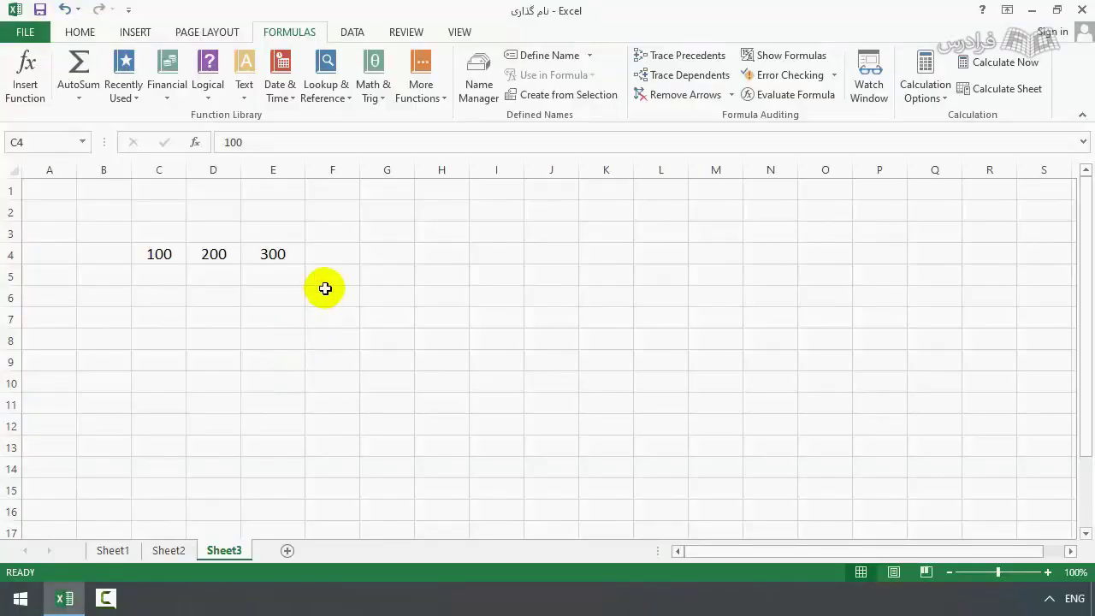
left_click(157, 249)
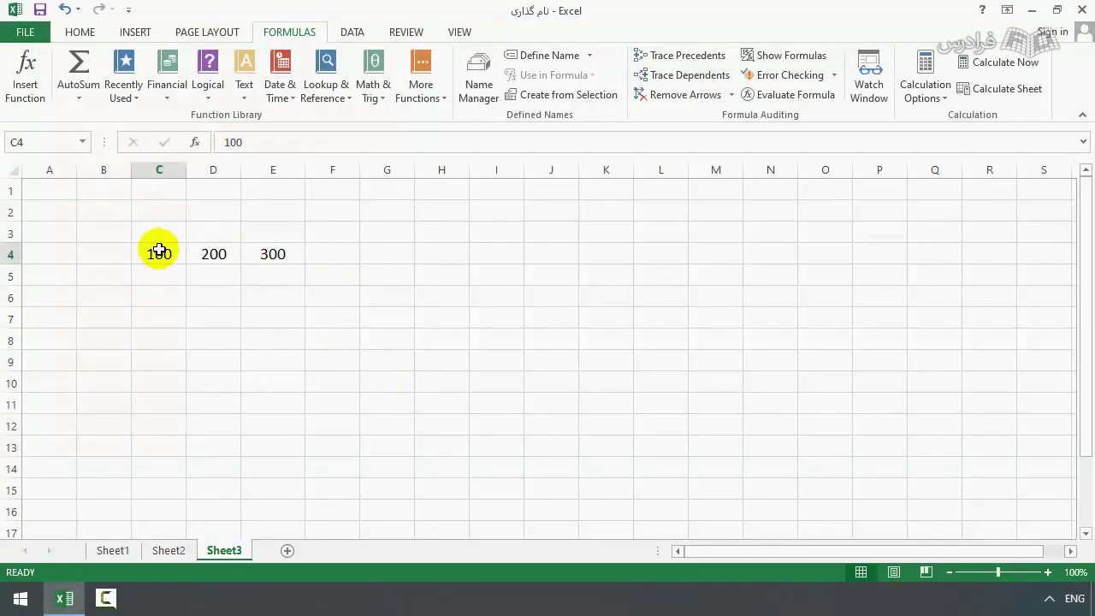
left_click(205, 251)
left_click(273, 264)
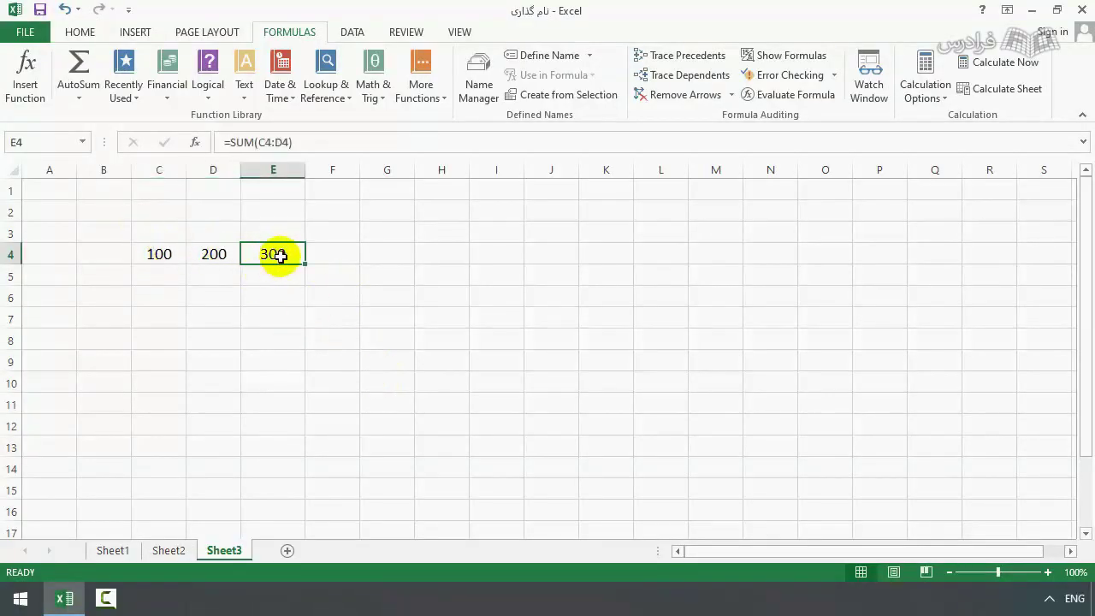
left_click(154, 256)
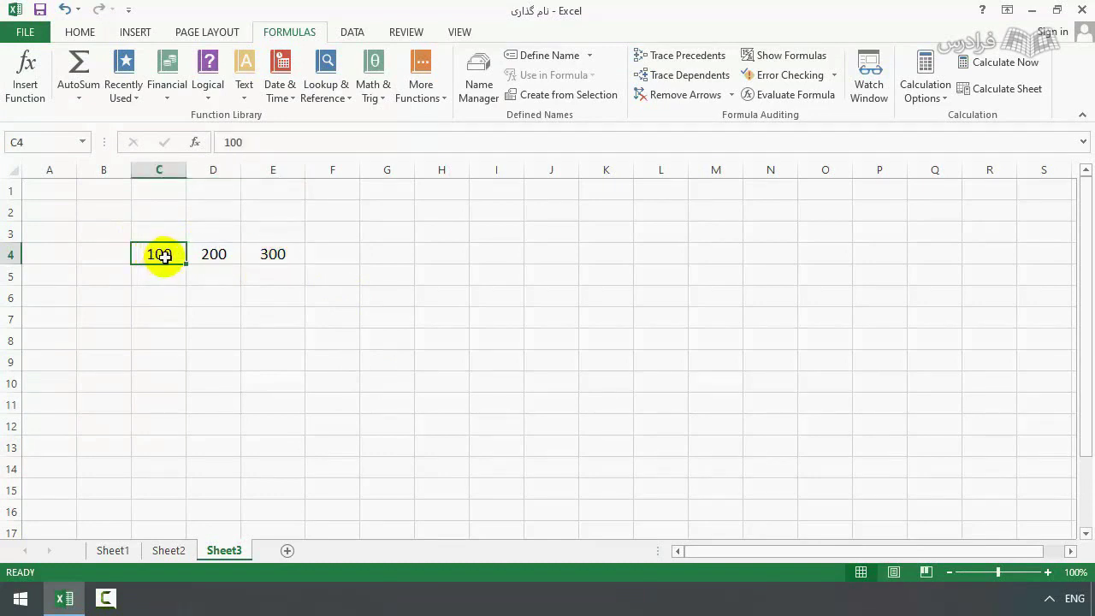
left_click(228, 256)
Define a name for cell C4 on Sheet3, using a person's first name.
left_click(157, 253)
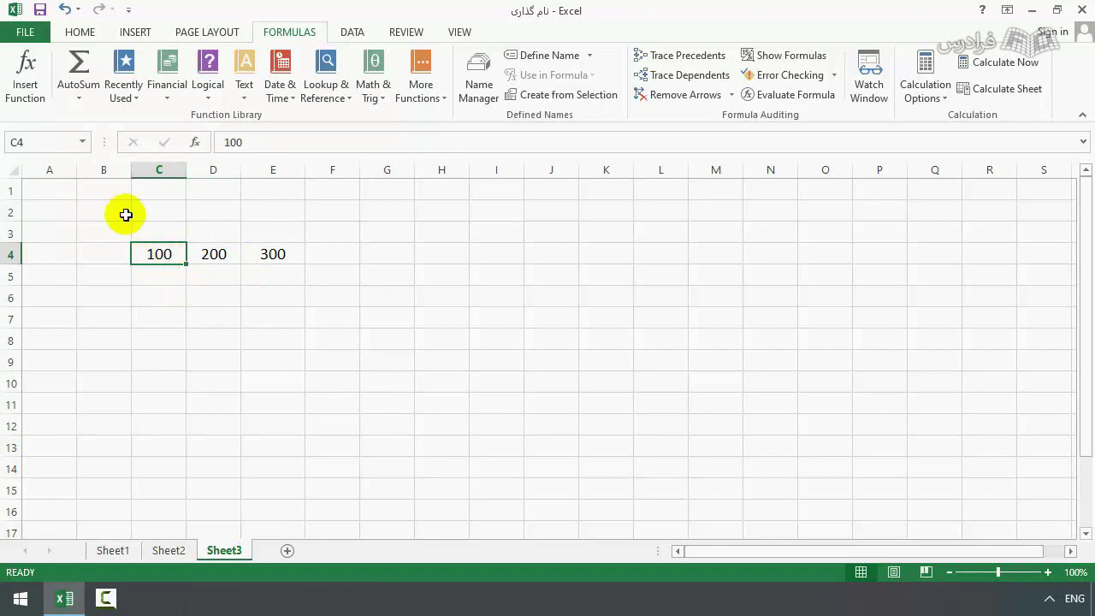
left_click(23, 137)
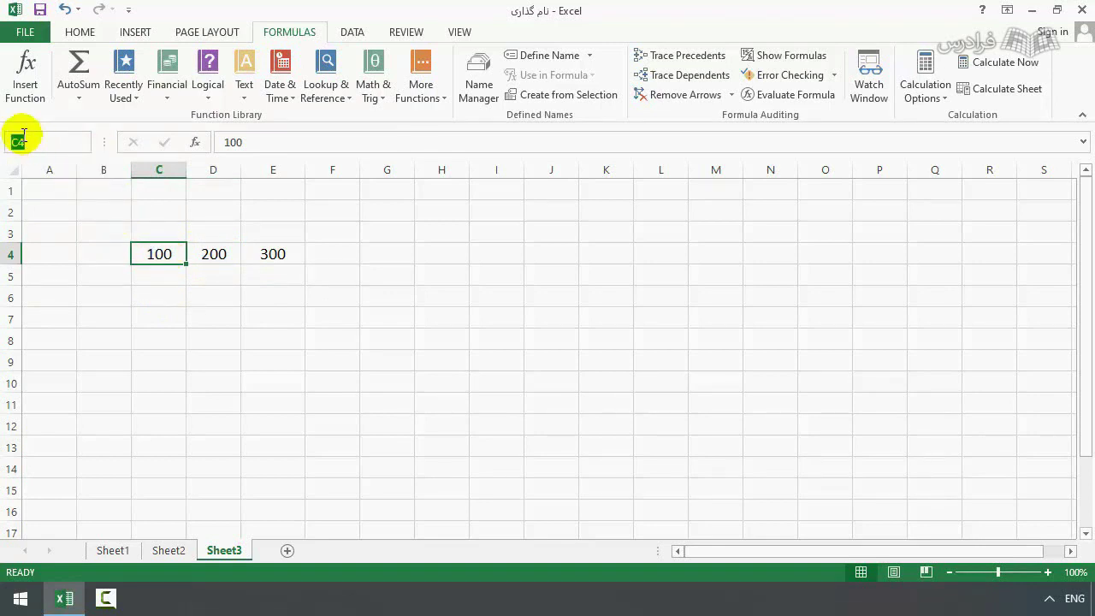
type("hamid")
key("Return")
Define a name for cell D4, using a different first name from the one given to C4.
left_click(220, 252)
left_click(24, 137)
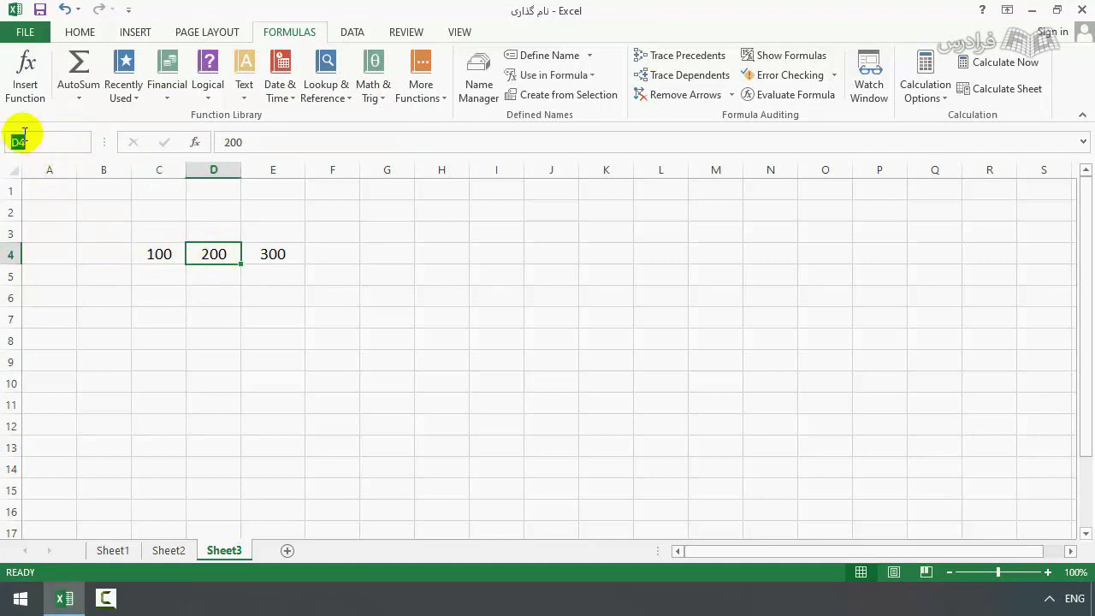
type("vahid")
key("Return")
In E5, enter a formula that adds C4 and D4 by their defined names.
left_click(280, 277)
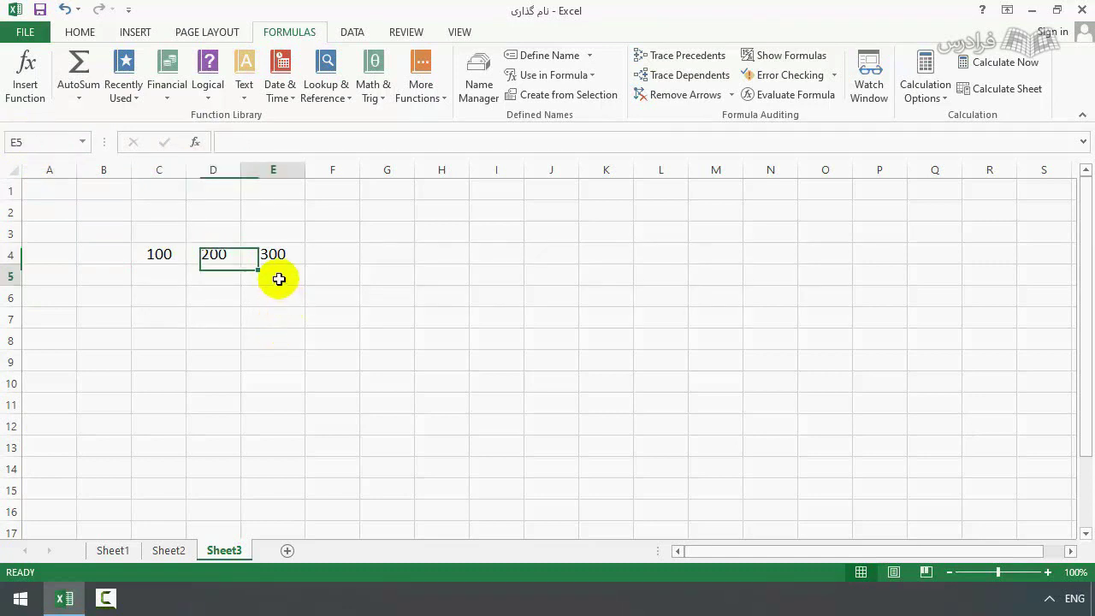
type("=ha")
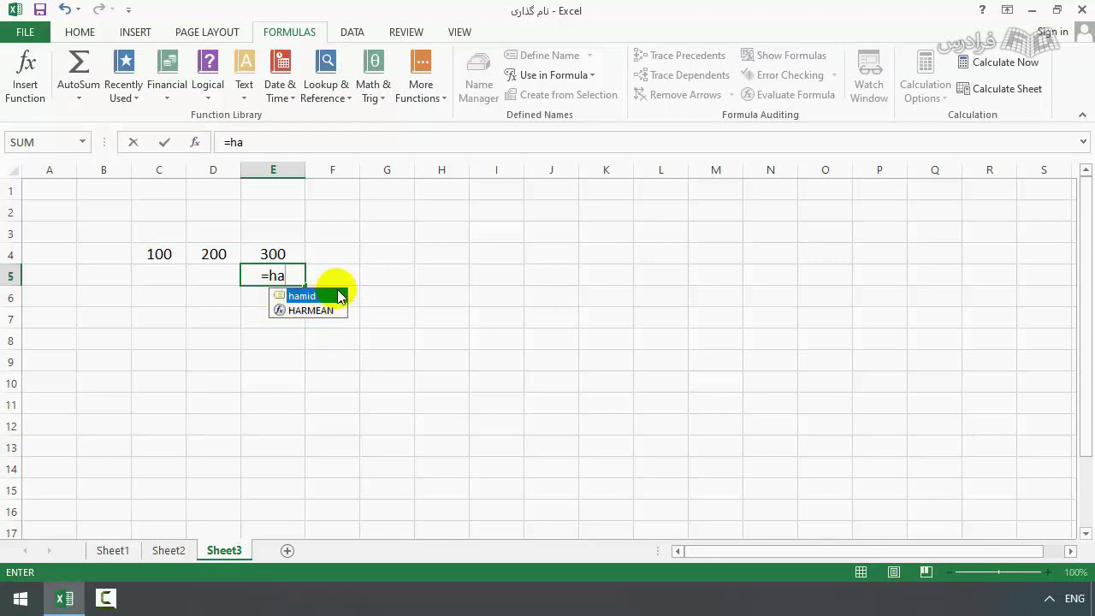
double_click(298, 295)
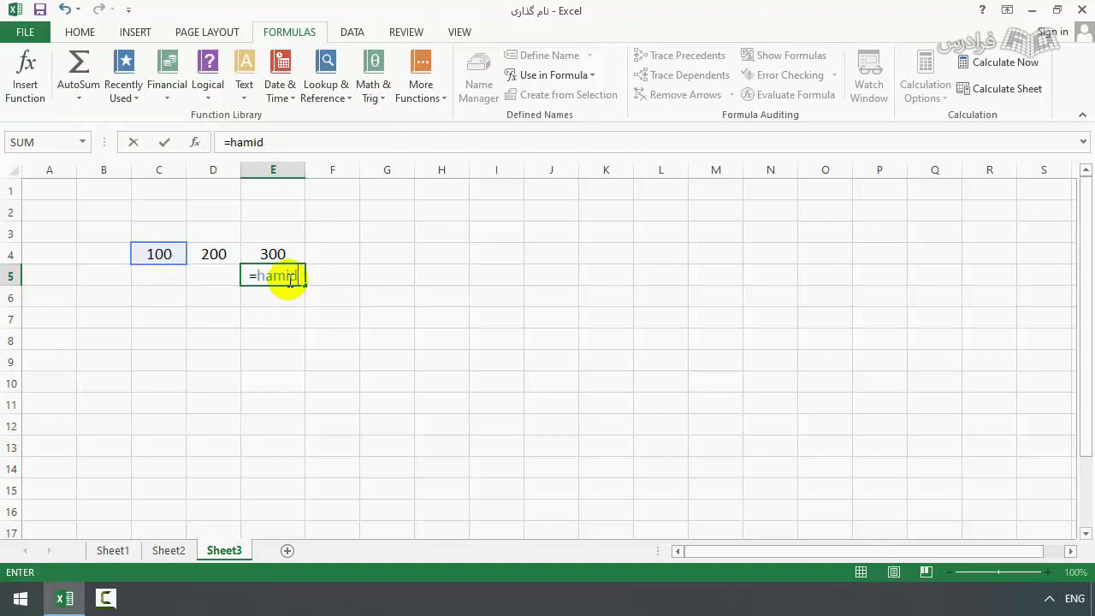
type("+va")
key("Return")
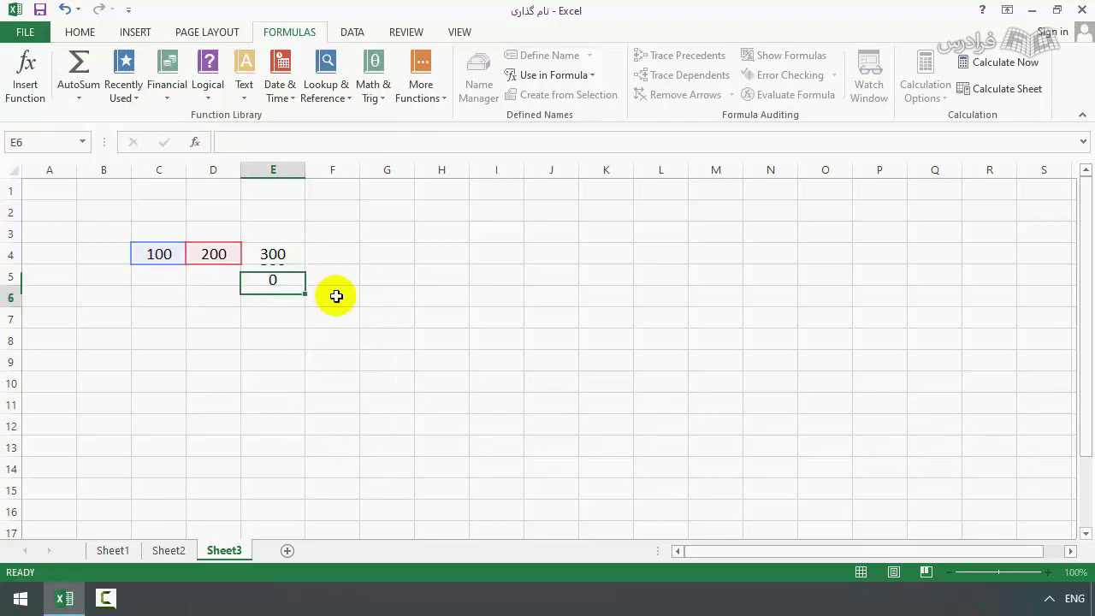
In E6, enter a formula that adds the plain reference C4 and the defined name of D4.
type("=")
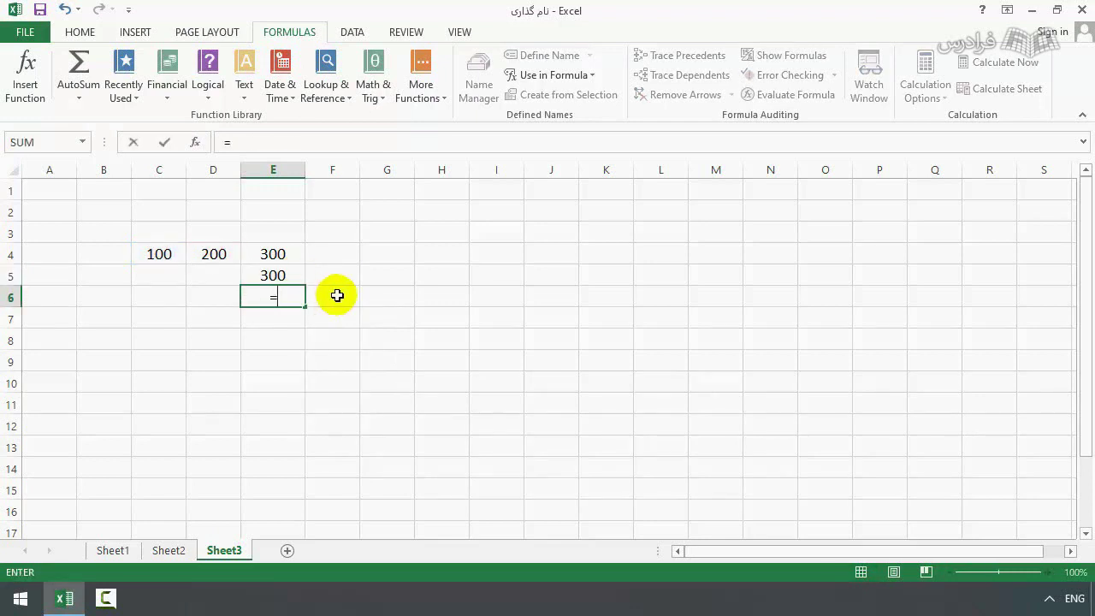
type("c4")
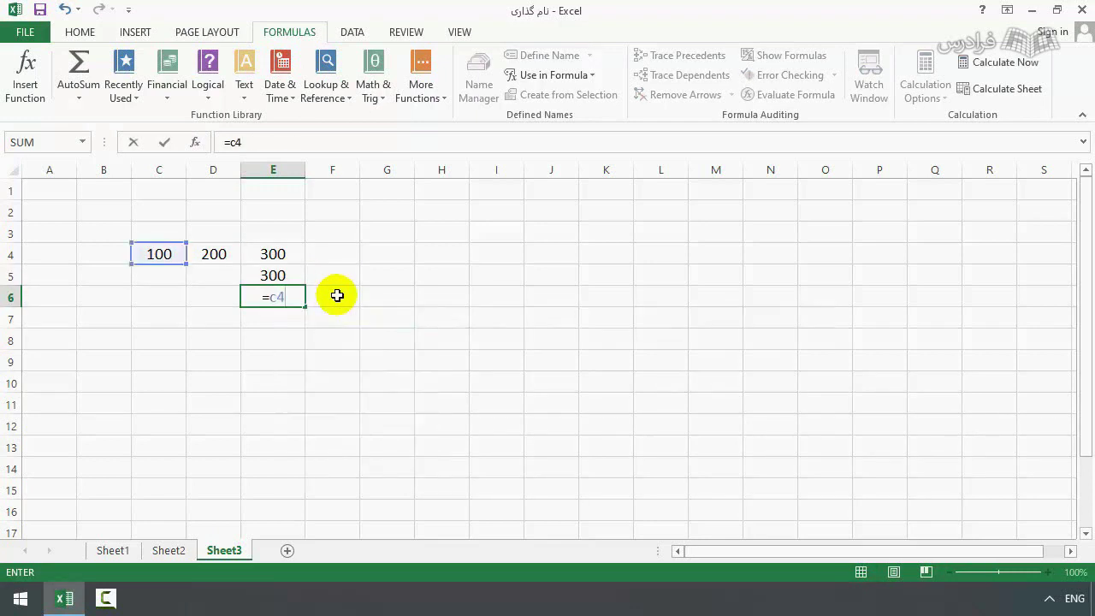
type("+v")
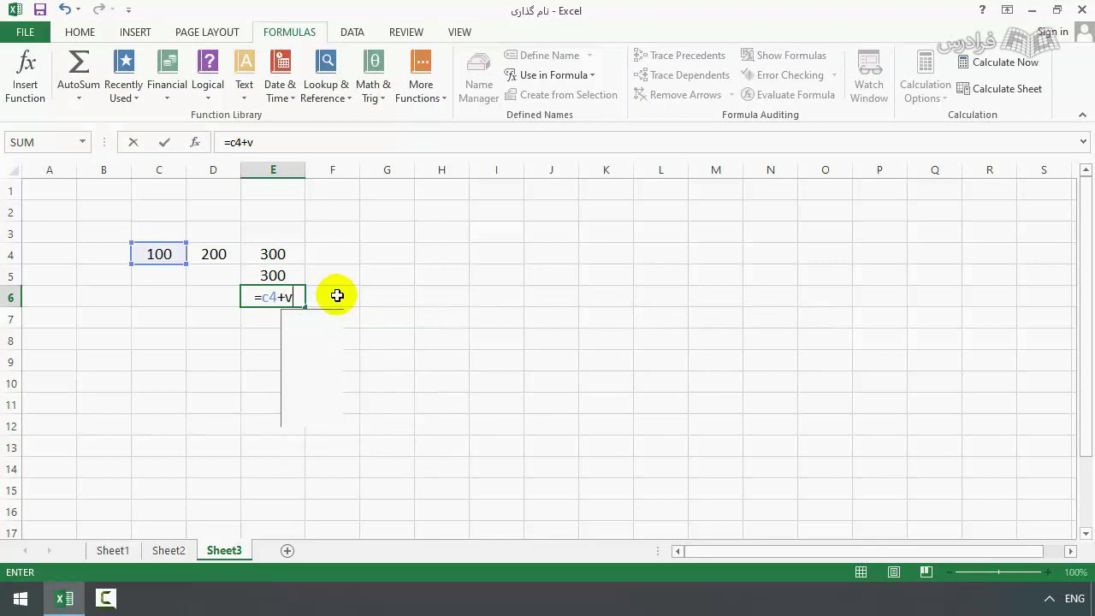
type("ahid")
key("Return")
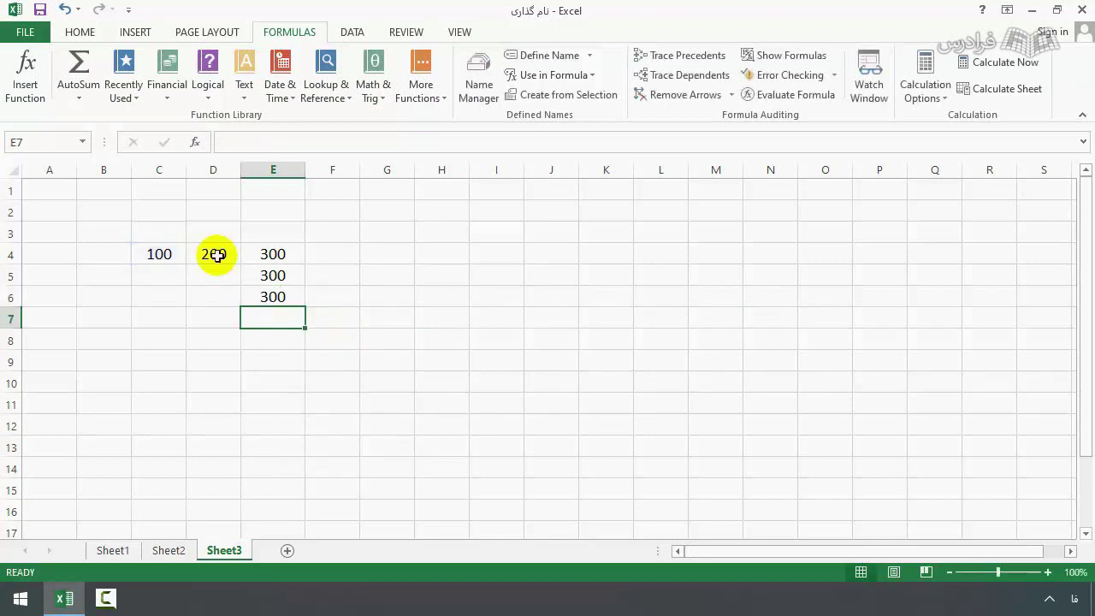
On Sheet2, enter the profit-loss formula =(E4*F4)-(E4*D4) in G4 for the first product.
left_click(169, 550)
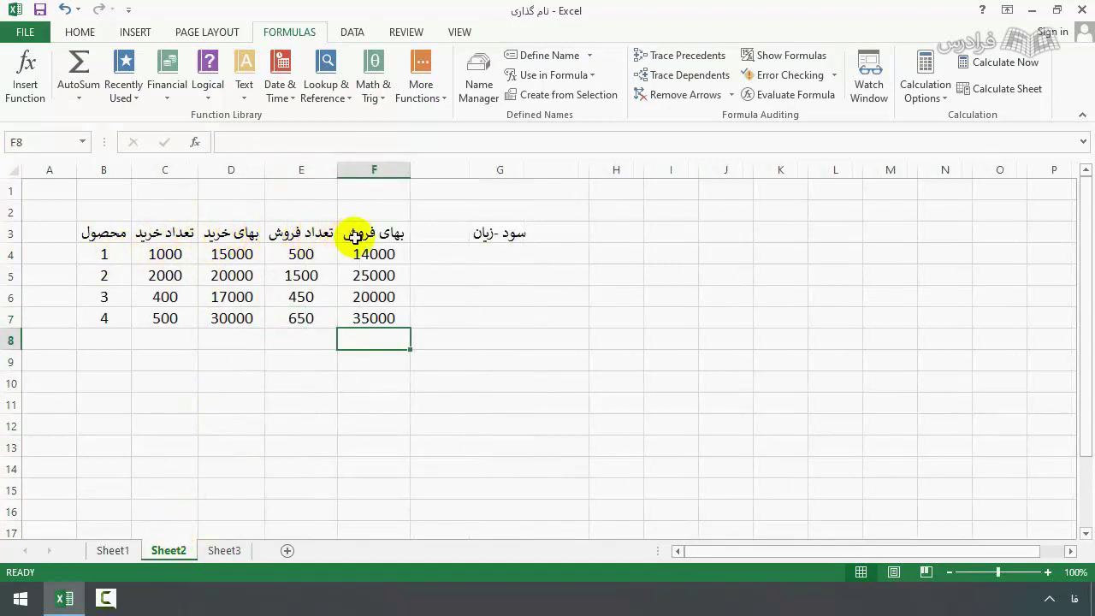
left_click(487, 256)
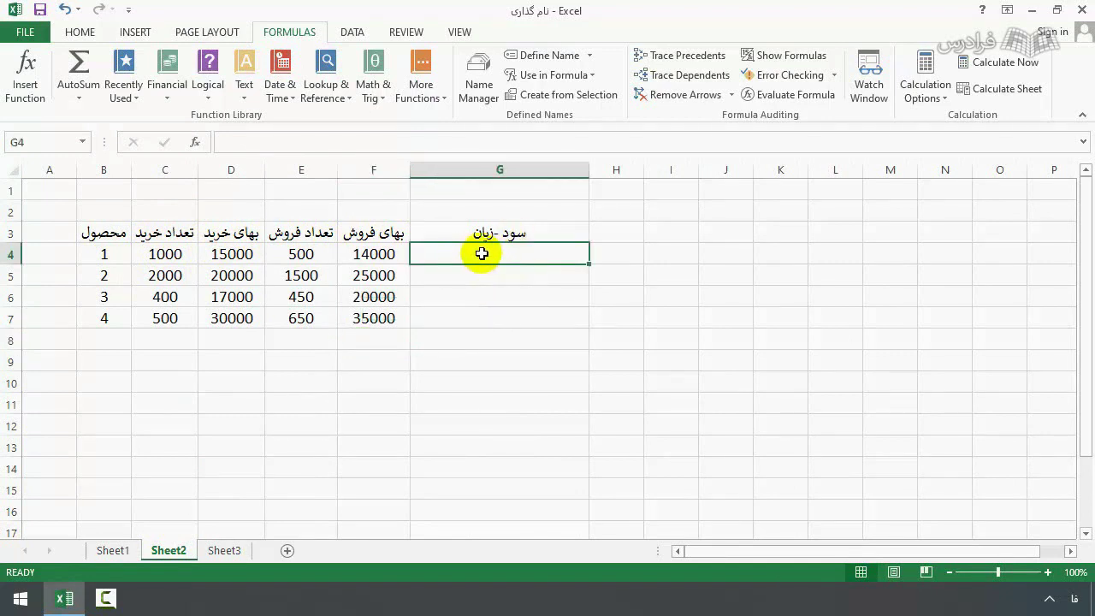
type("=")
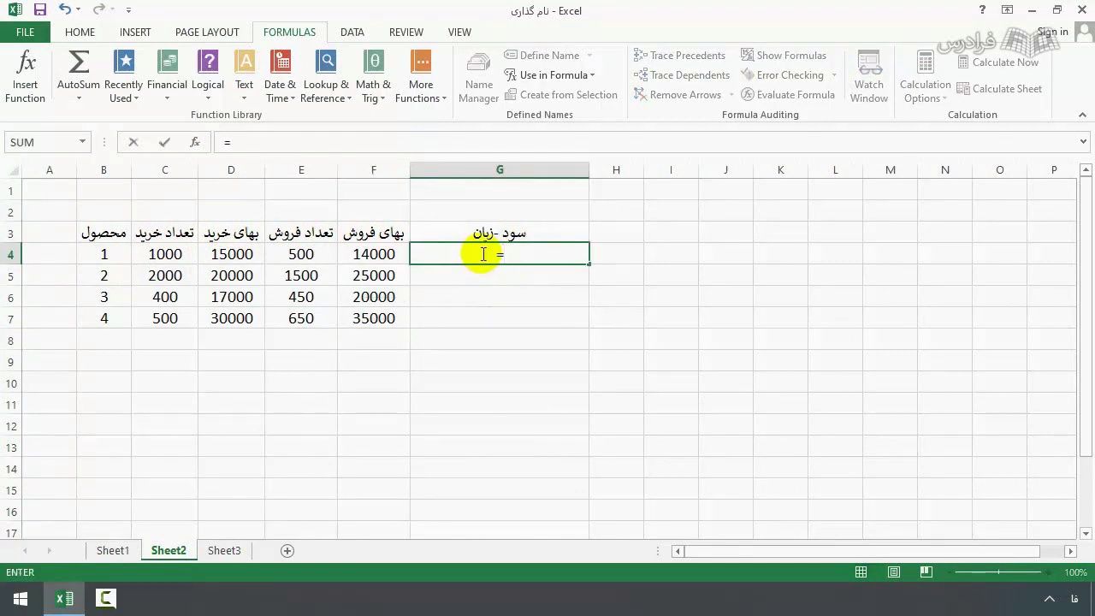
type("(")
left_click(301, 253)
type("*")
left_click(362, 255)
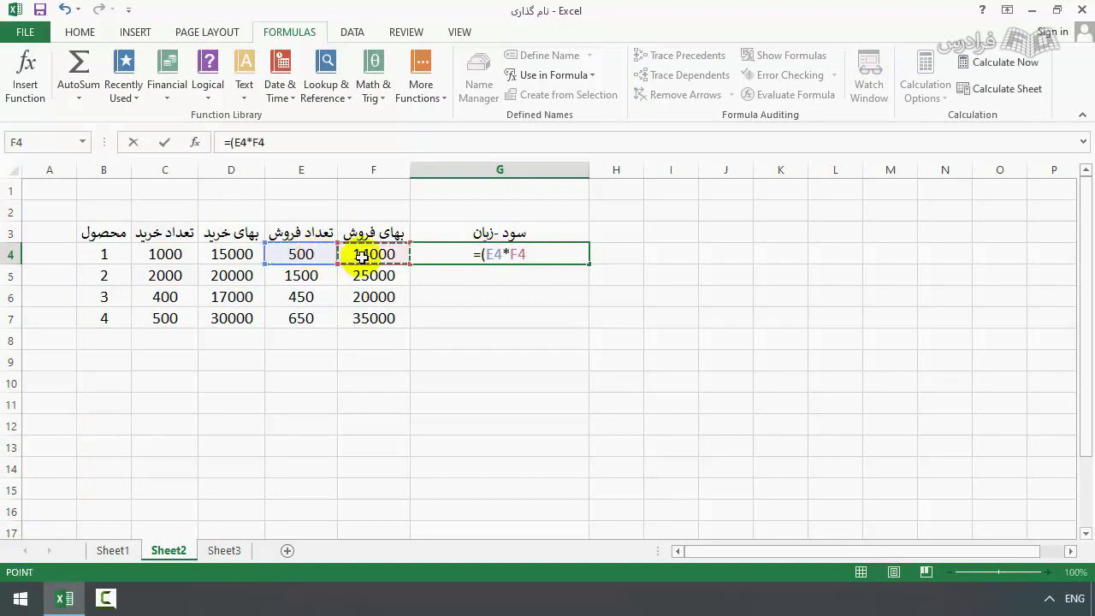
type(")-")
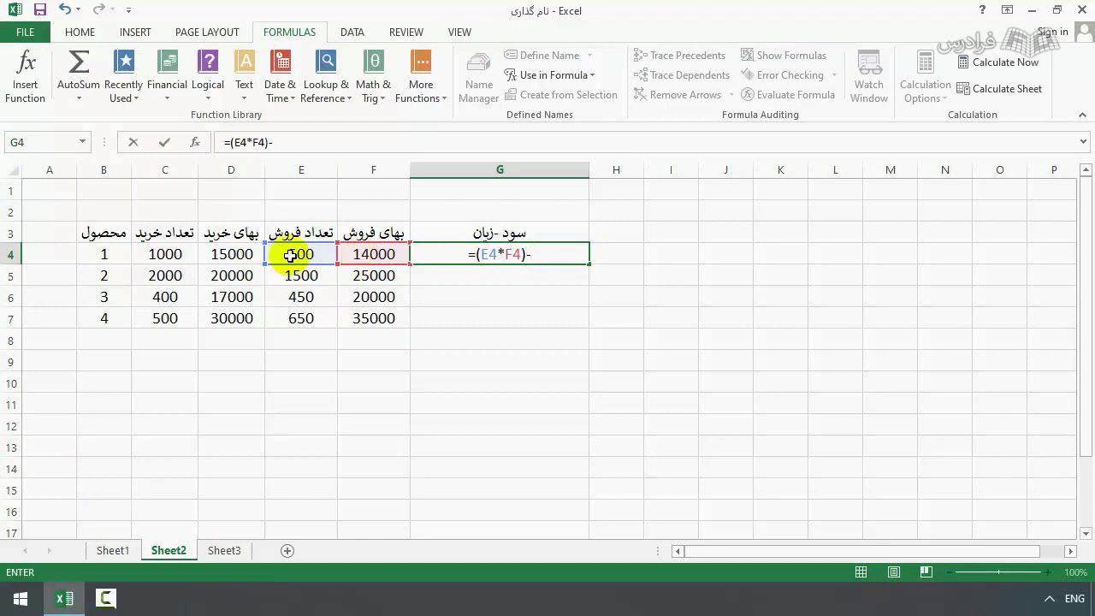
type("(")
left_click(291, 255)
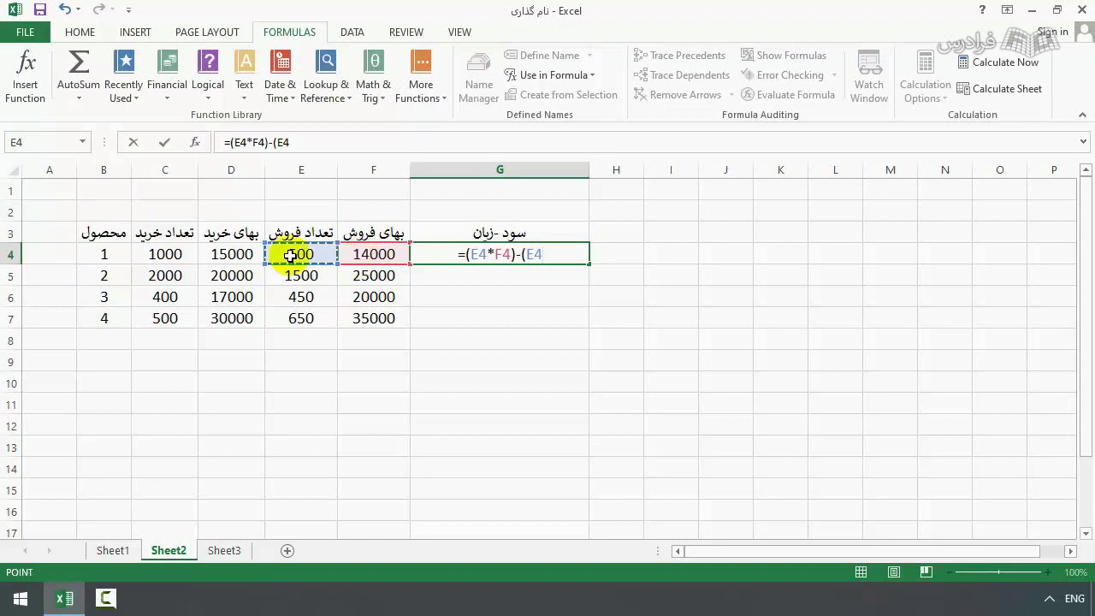
type("*")
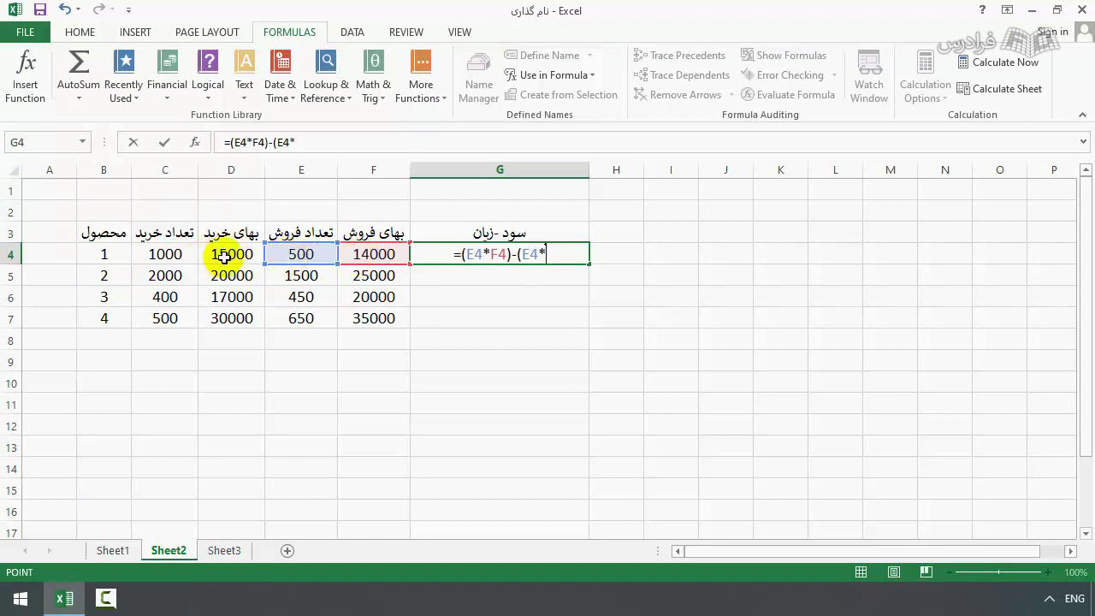
left_click(225, 255)
key("Return")
Copy the profit-loss formula from G4 down to G7 and total the column with AutoSum in G8.
left_click(547, 258)
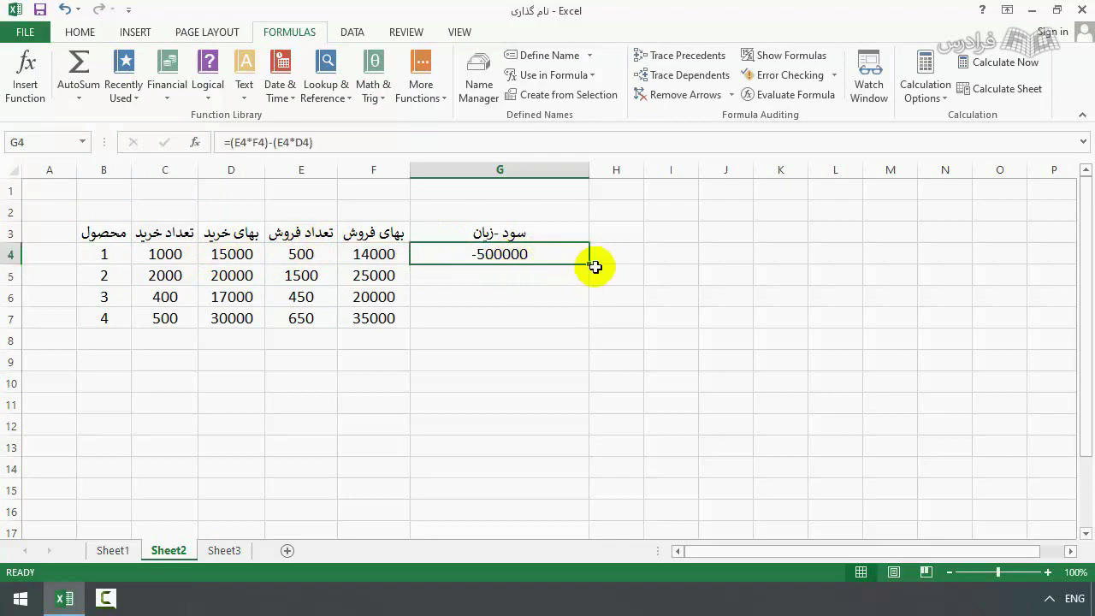
left_click_drag(595, 267, 533, 330)
left_click(501, 337)
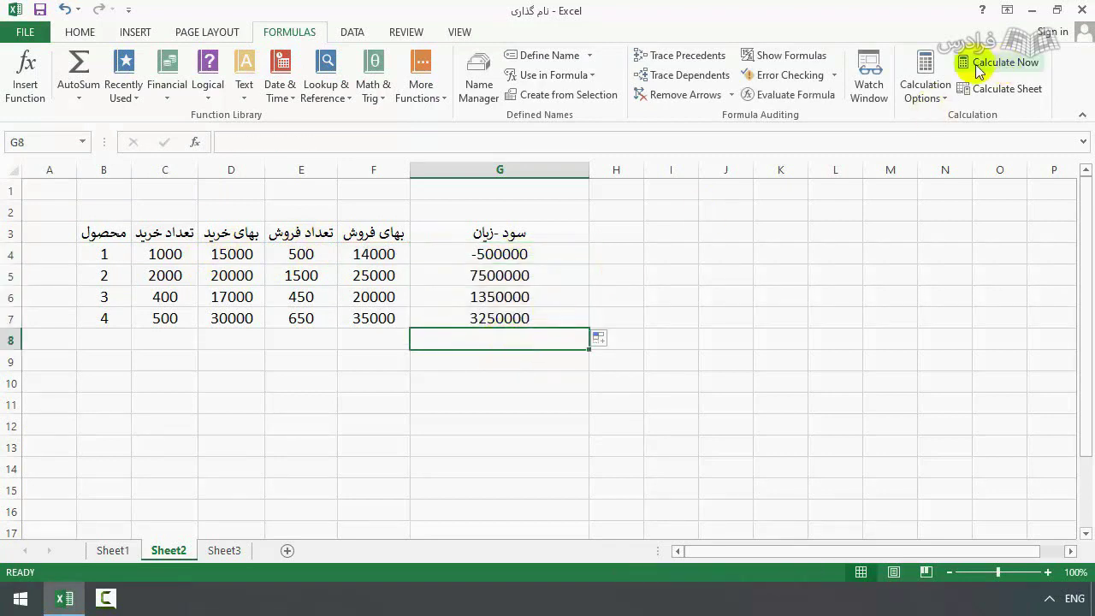
key("alt+=")
key("Return")
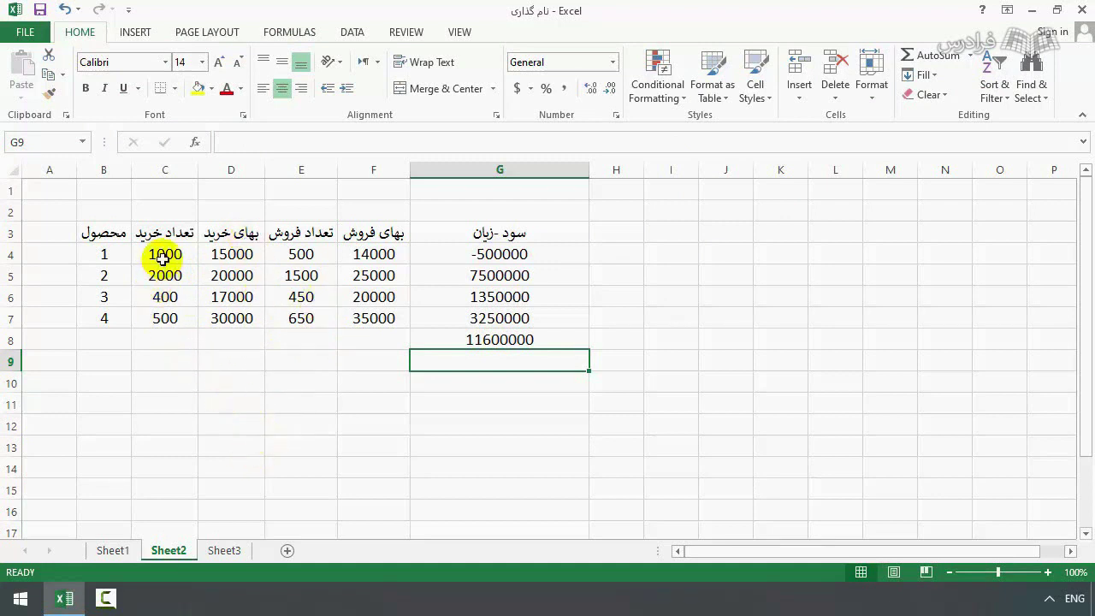
Examine the purchase quantity, purchase price and sales quantity ranges and the cell references in the G4 and G5 formulas.
left_click_drag(163, 256, 175, 320)
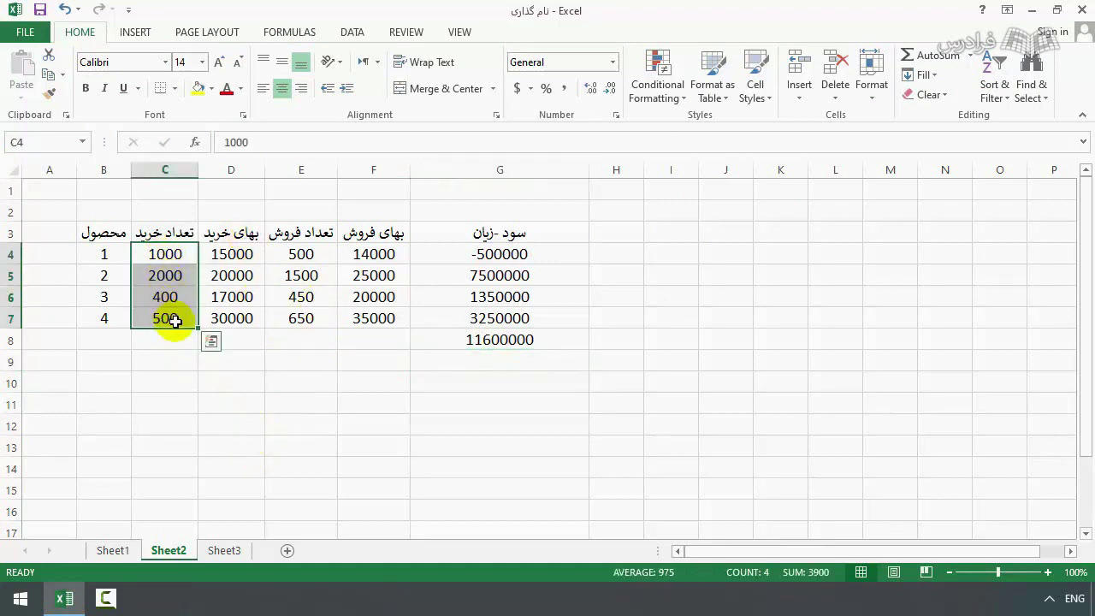
left_click_drag(232, 249, 237, 324)
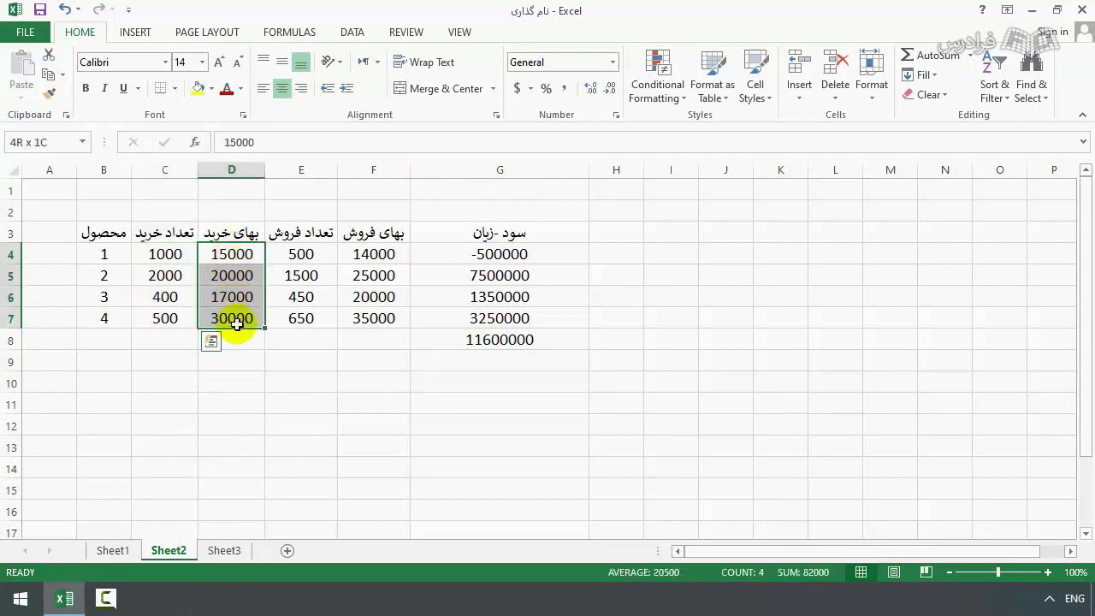
left_click_drag(291, 253, 314, 319)
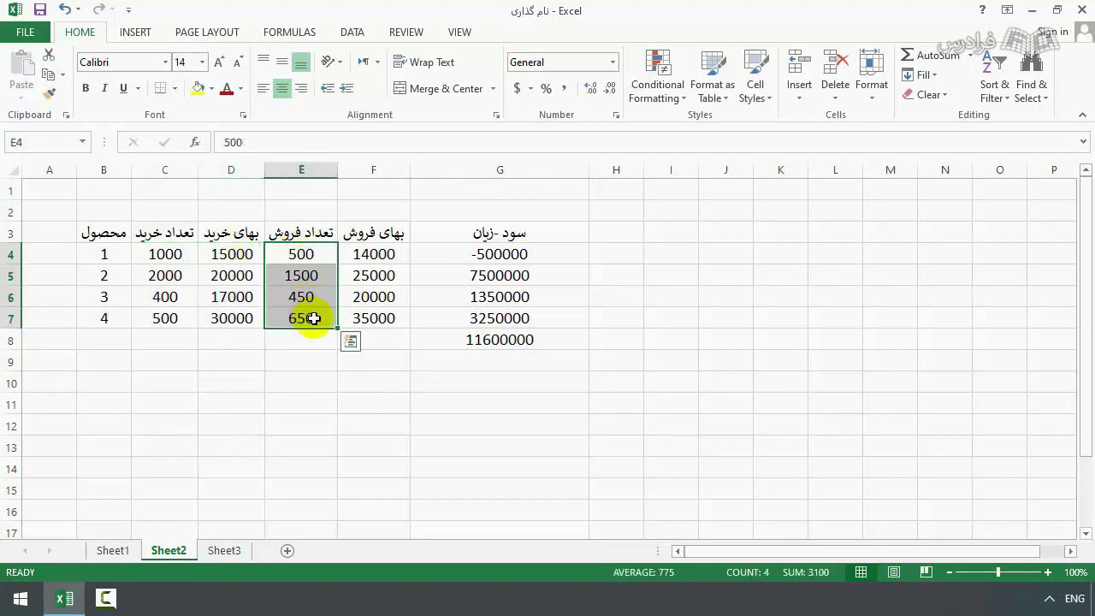
left_click(441, 281)
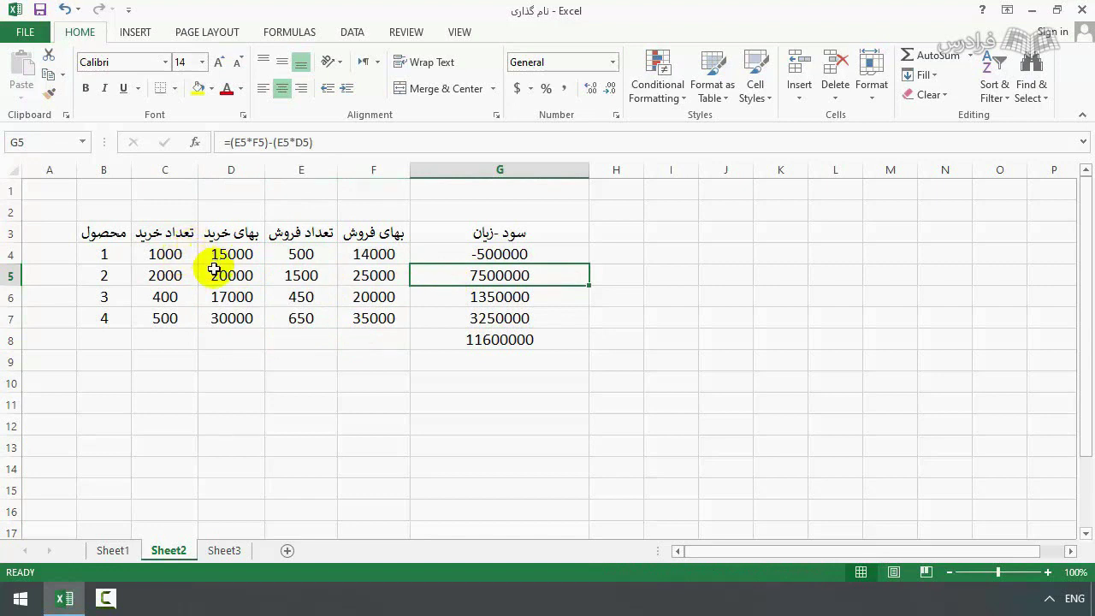
left_click_drag(296, 254, 297, 325)
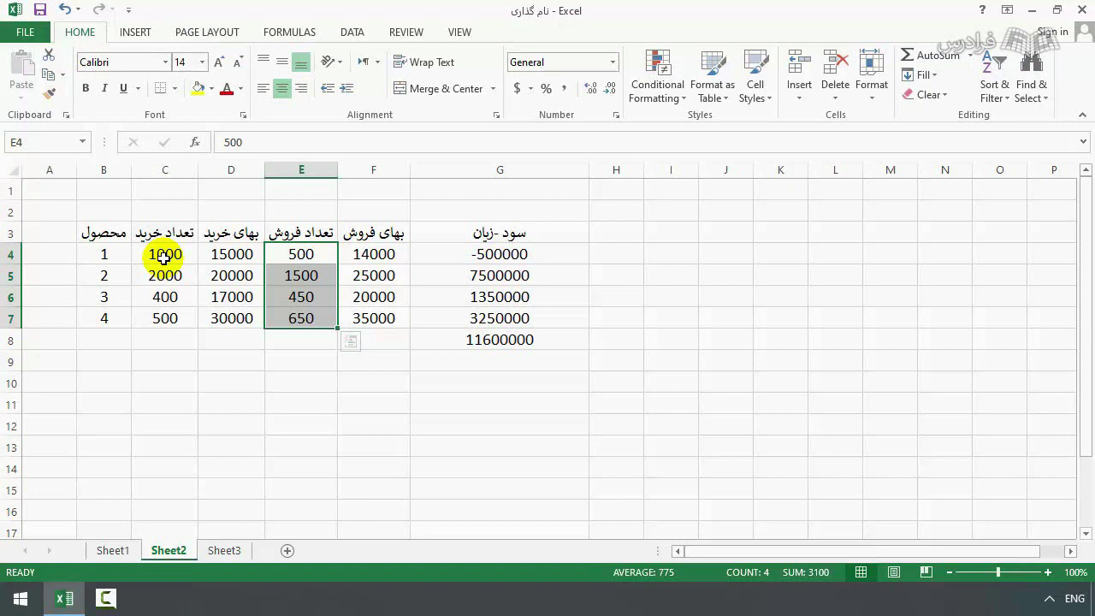
left_click(448, 254)
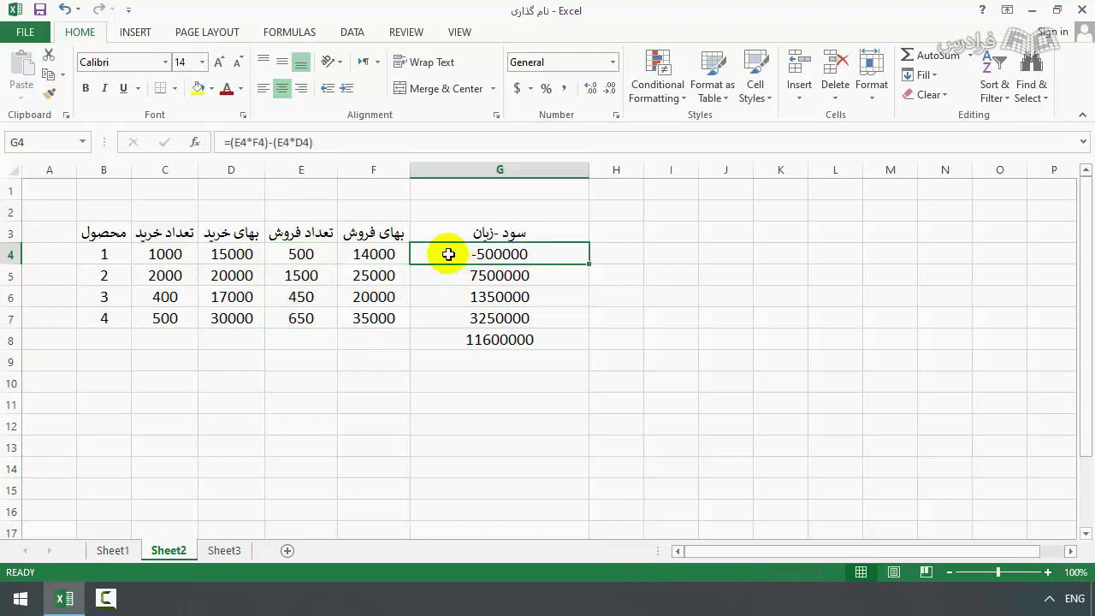
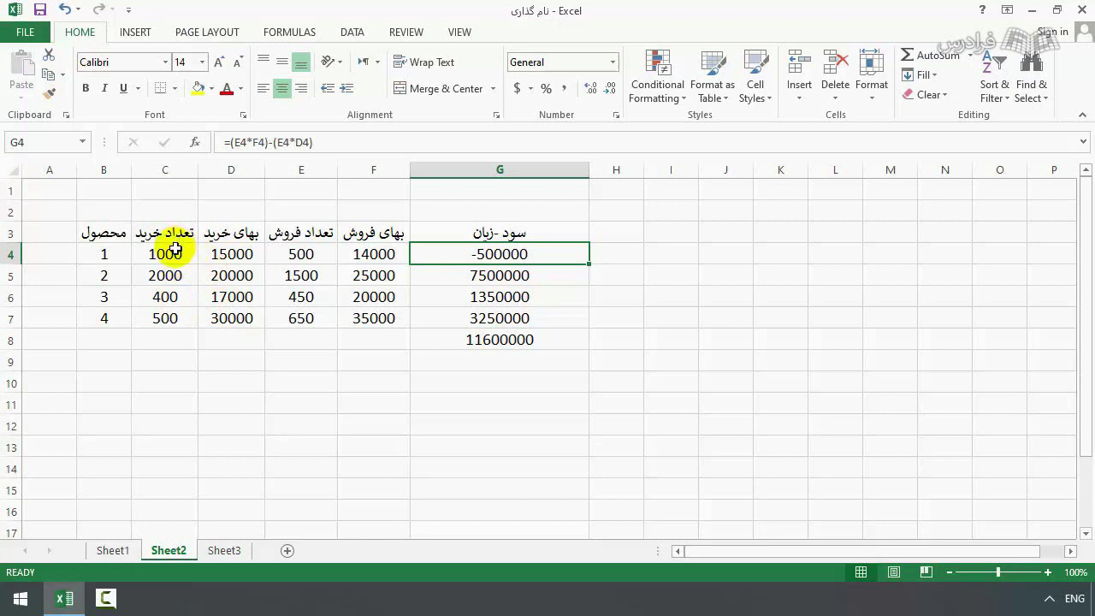
Select the purchase quantities in C4:C7 and start defining a name for the range.
left_click_drag(175, 249, 163, 319)
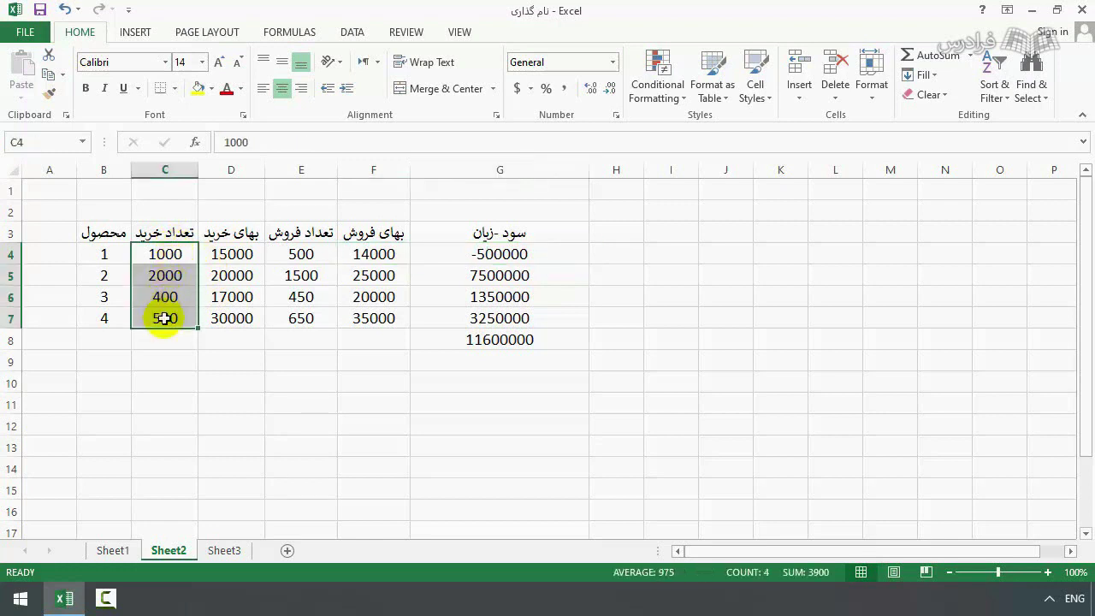
left_click(24, 141)
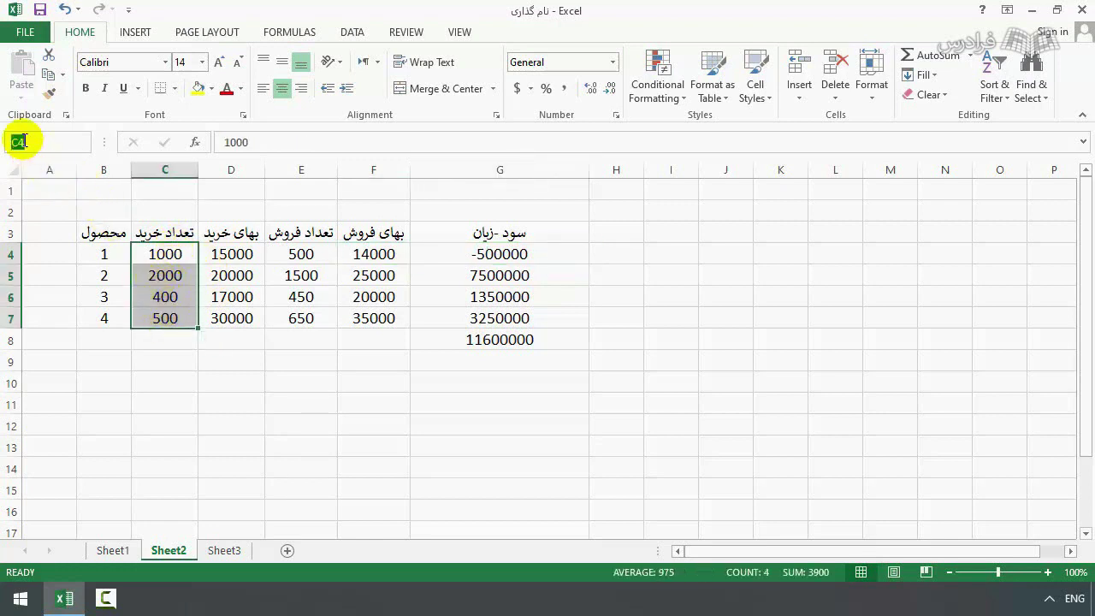
Try to name the purchase quantity range C4:C7 "تعداد خرید" with a space between the words.
key("alt+shift")
type("تعداد خر")
key("Return")
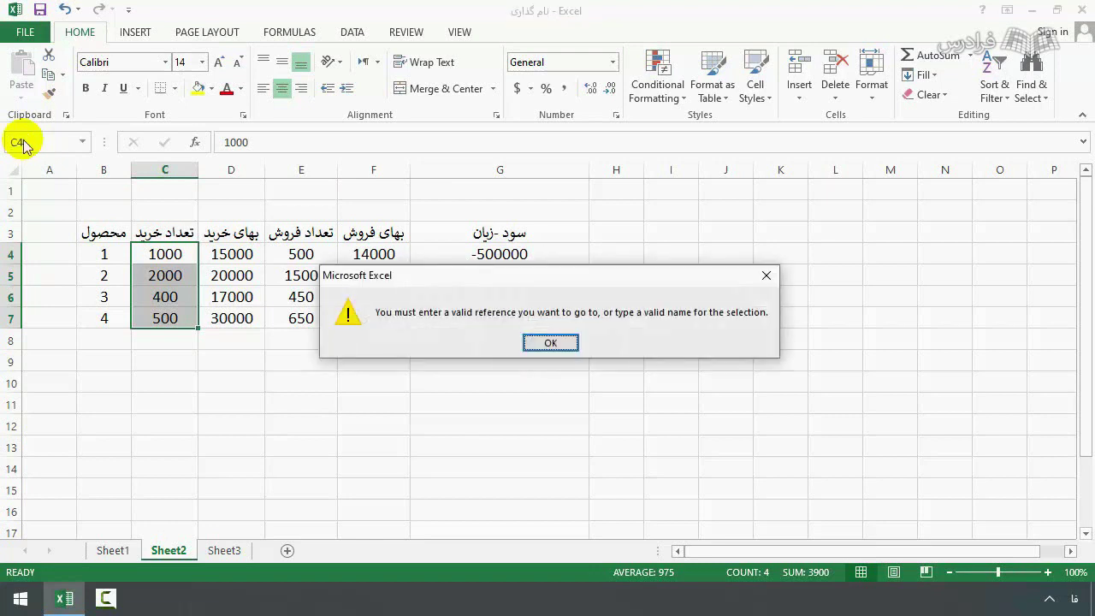
key("Return")
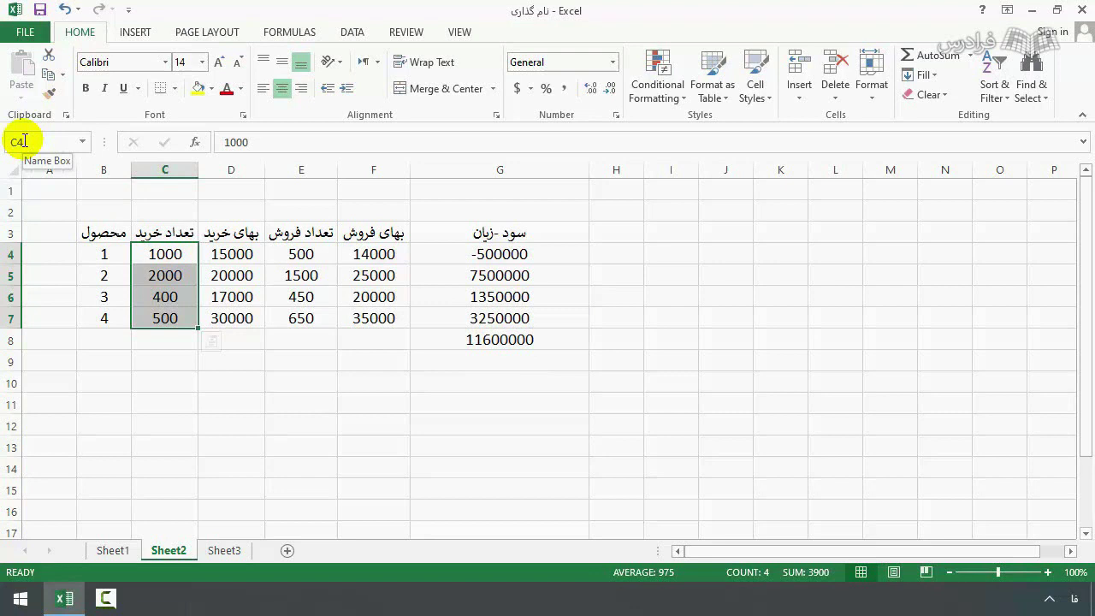
Name the purchase quantity range C4:C7 تعداد_خرید.
left_click_drag(182, 254, 166, 317)
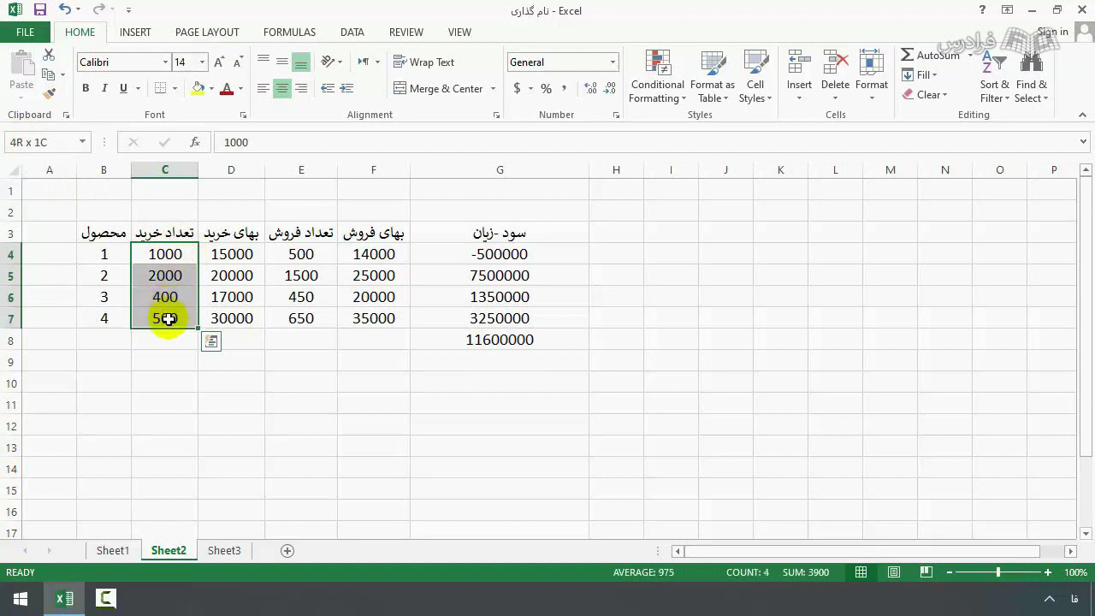
left_click(26, 143)
type("تعداد")
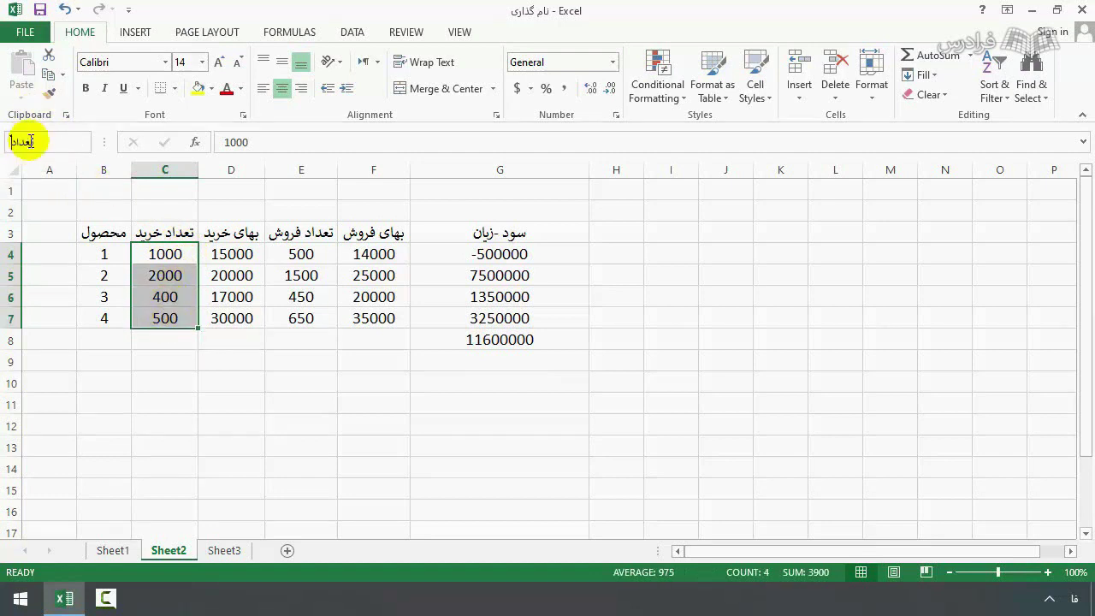
key("Return")
Name the purchase price range D4:D7 بهای_خرید.
left_click_drag(232, 253, 232, 317)
left_click(20, 143)
type("بهای")
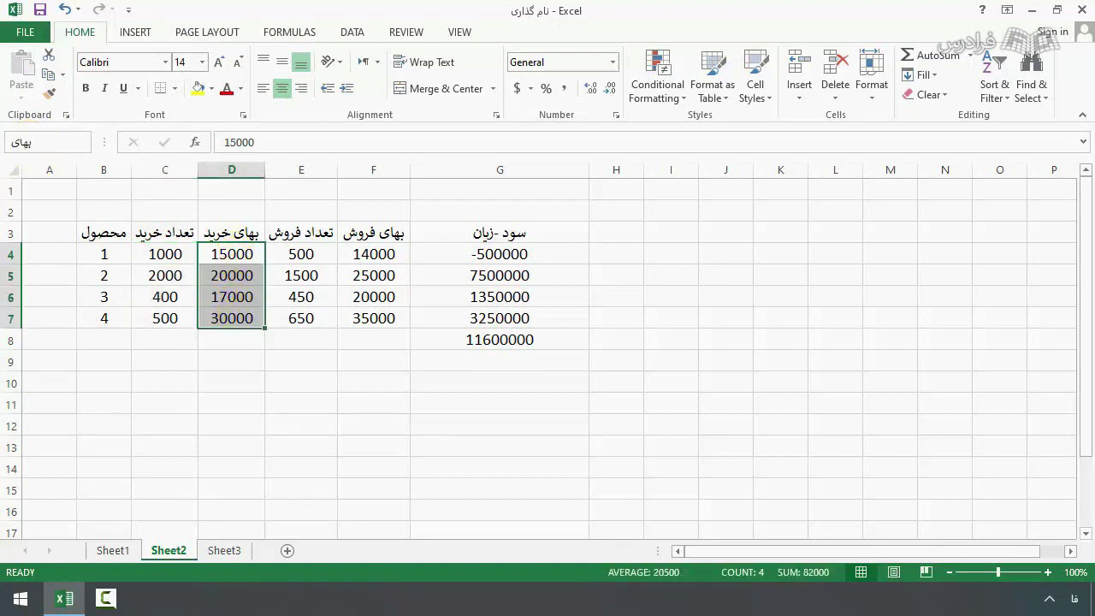
type("_خرید")
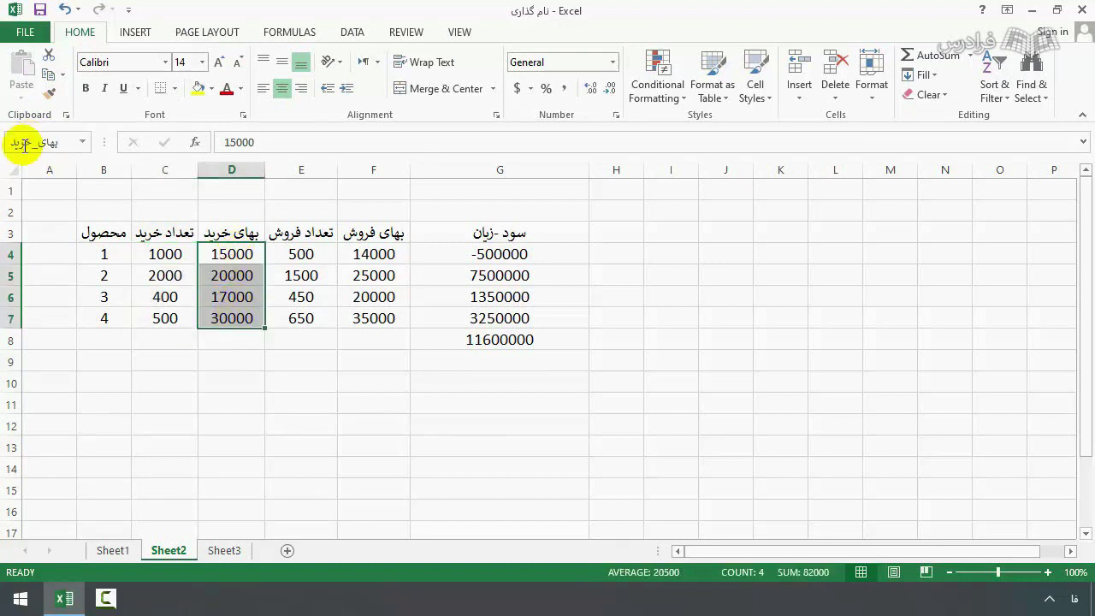
key("Return")
Name the sales quantity range E4:E7 تعداد_فروش and the sales price range F4:F7 بهای_فروش.
left_click_drag(296, 246, 301, 317)
left_click(48, 142)
type("تعداد")
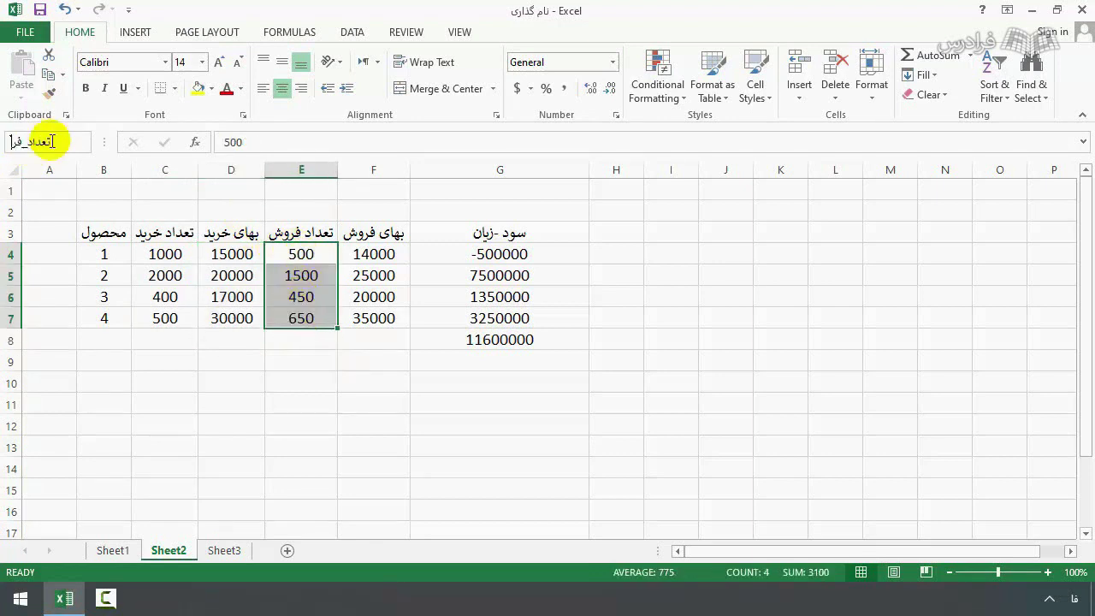
type("_فر")
left_click(37, 141)
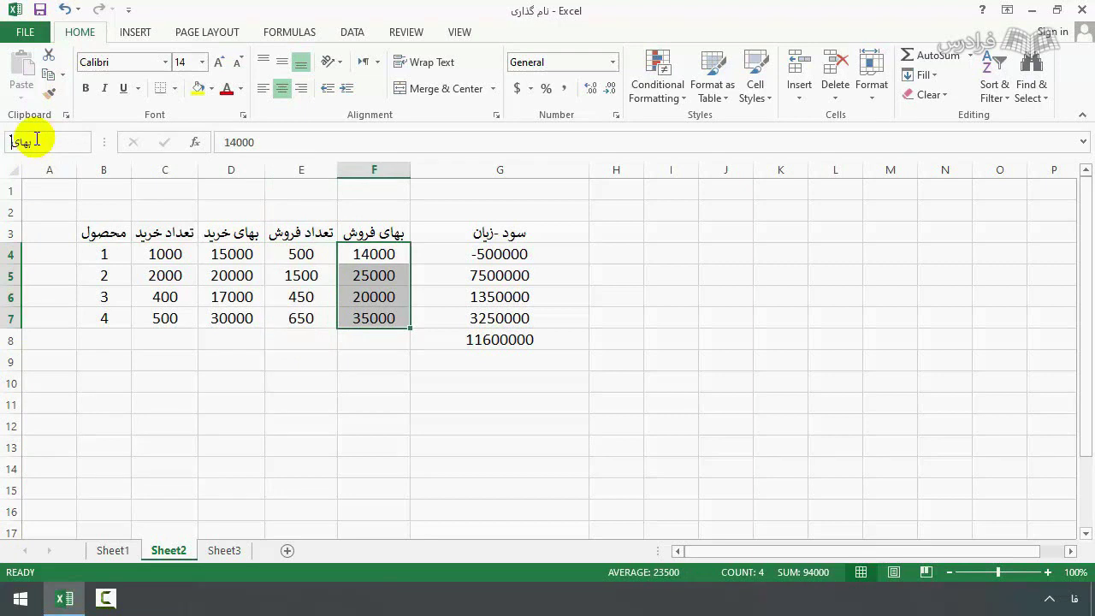
Copy the سود -زیان heading from G3 into H3.
left_click(582, 242)
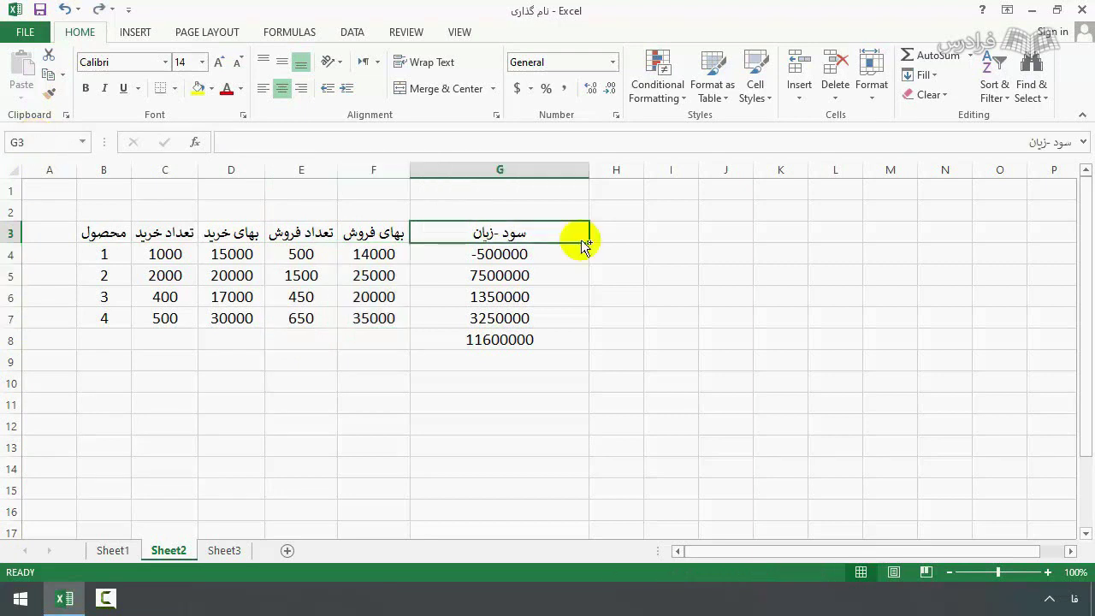
key("ctrl+c")
left_click(627, 233)
key("Return")
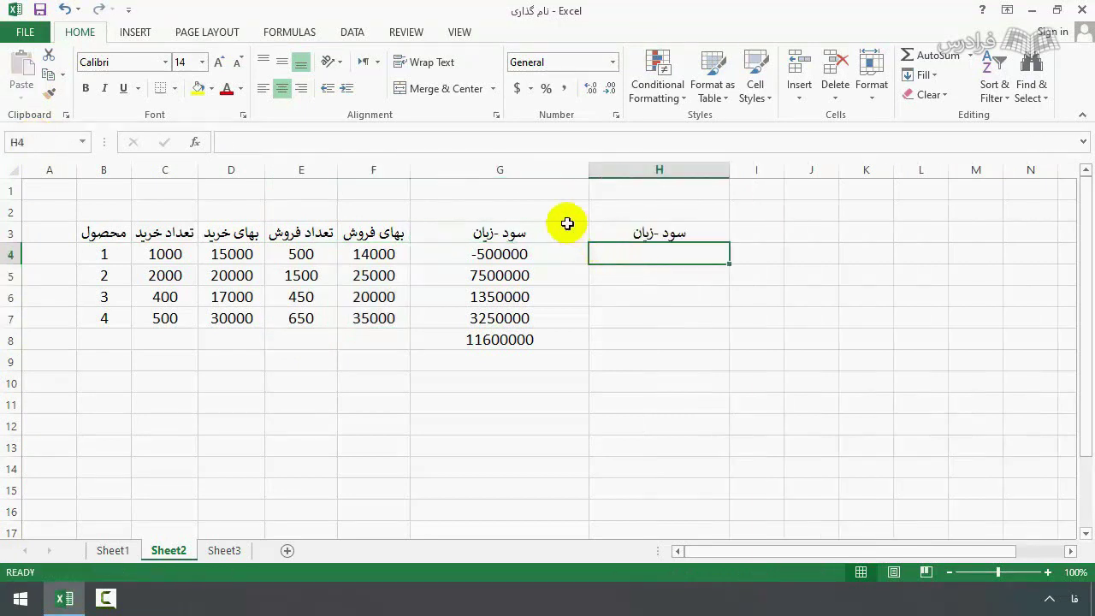
Enter the profit formula =(تعداد_فروش*بهای_فروش)-(تعداد_فروش*بهای_خرید) in H4 using the defined names.
type("=(")
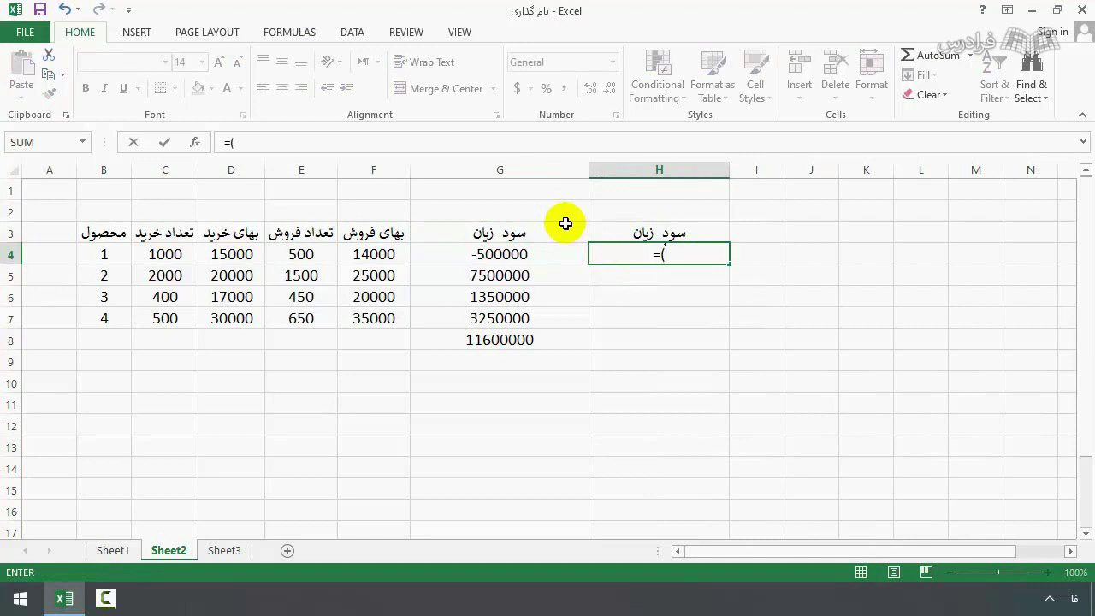
type("ت")
double_click(707, 289)
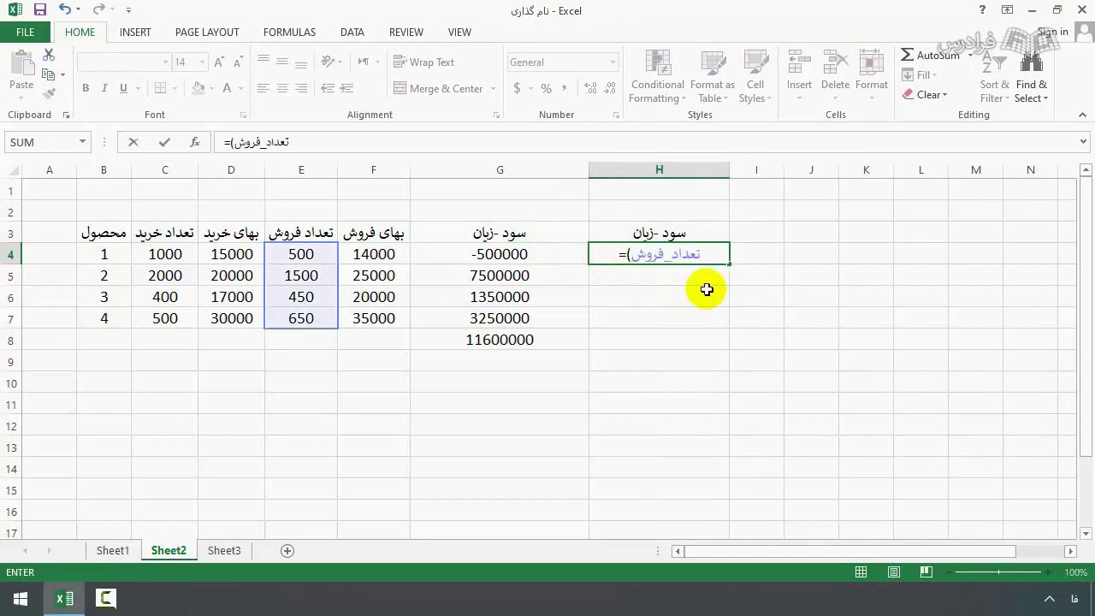
type("*ب")
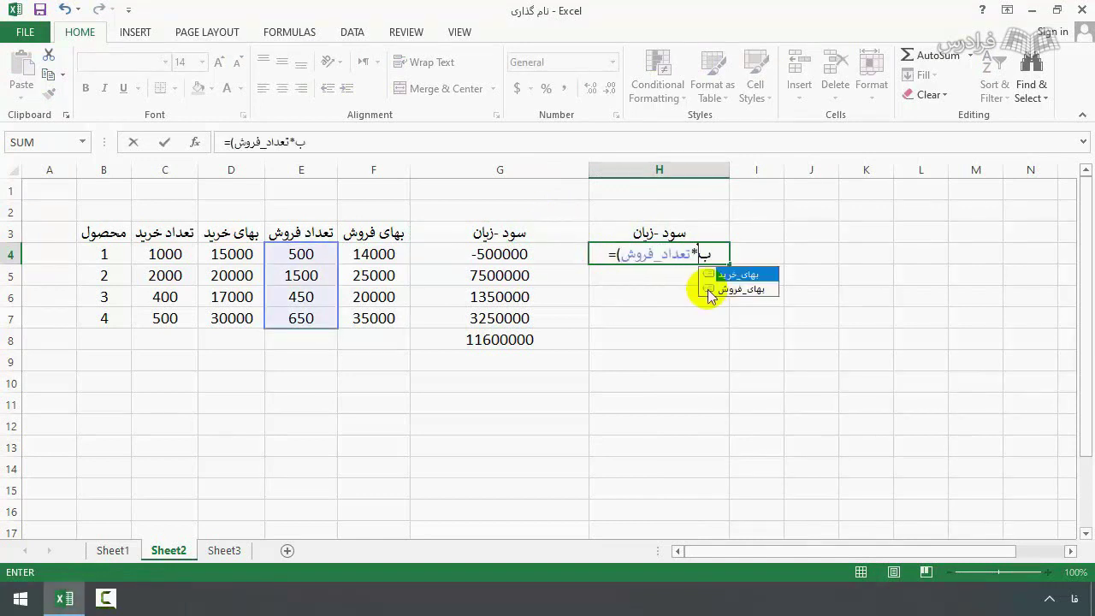
double_click(712, 289)
type(")")
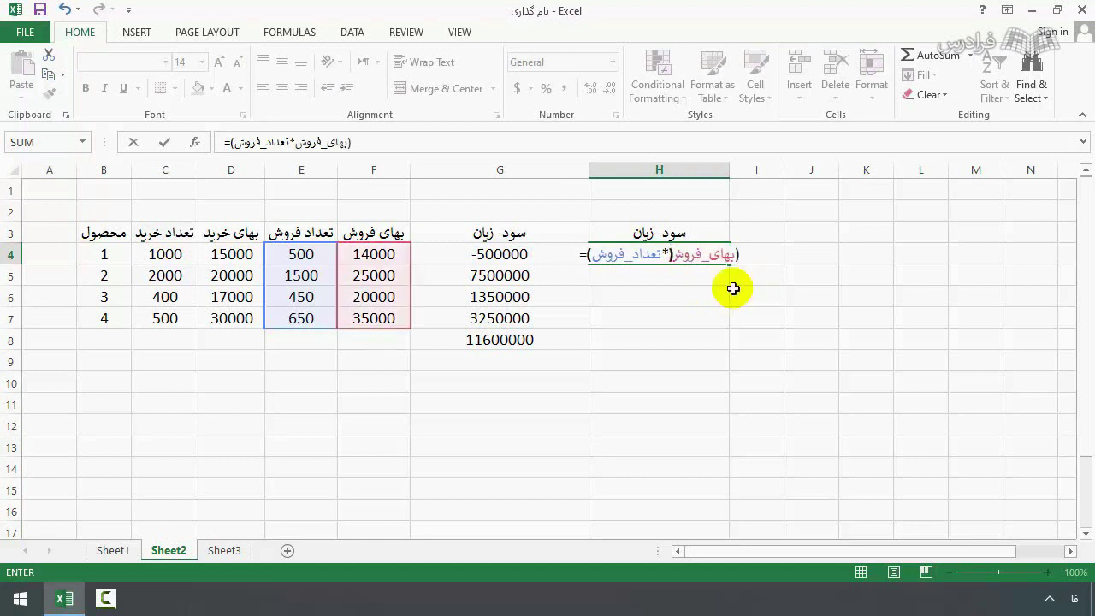
type("-(ت")
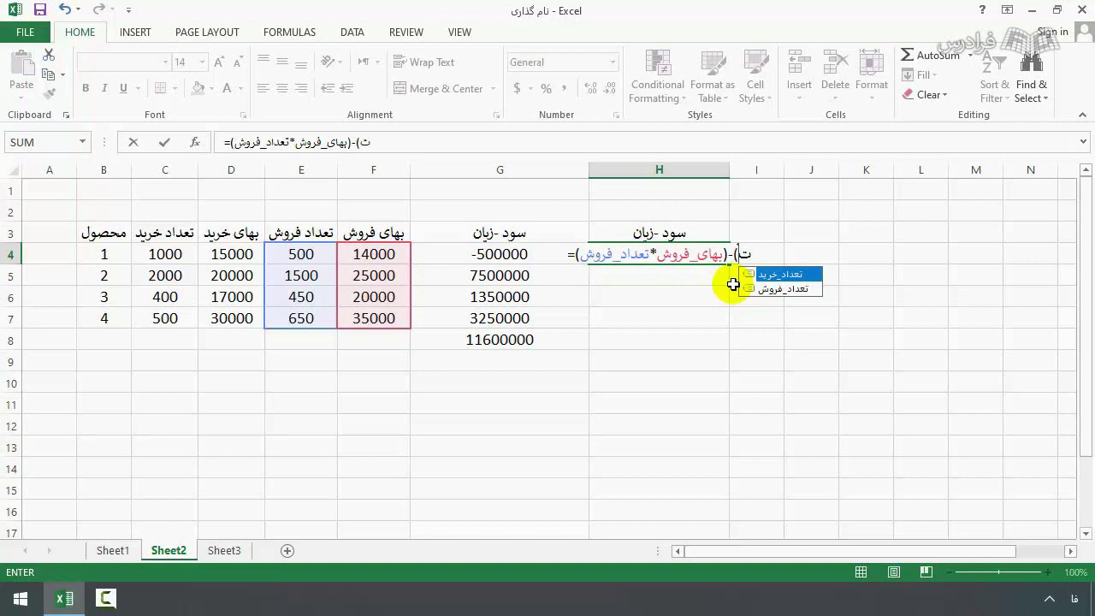
double_click(793, 289)
type("*")
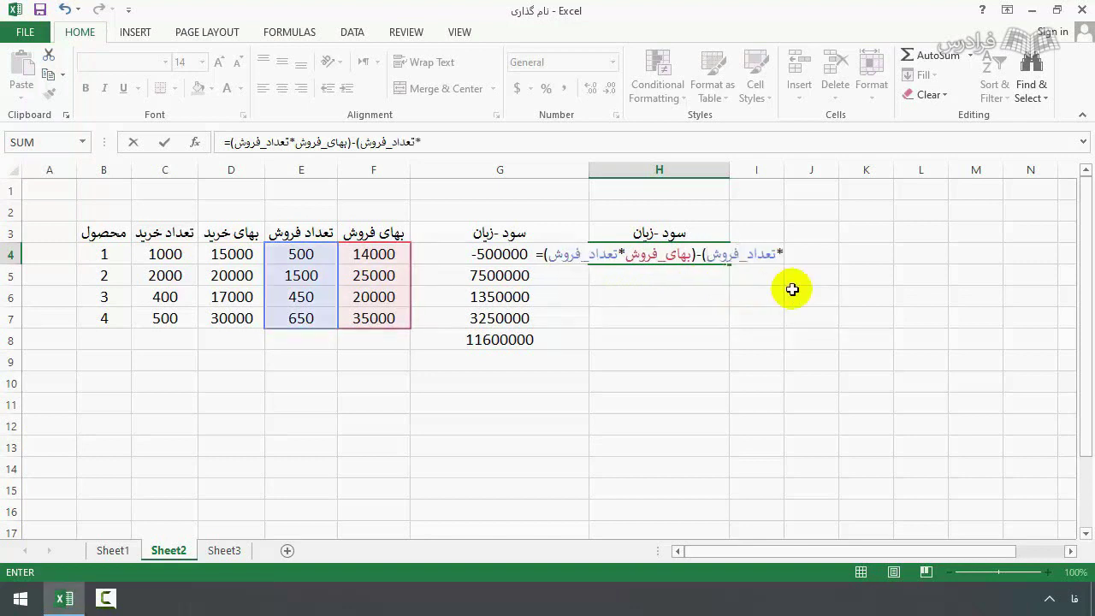
type("ب")
double_click(820, 275)
type(")")
key("Return")
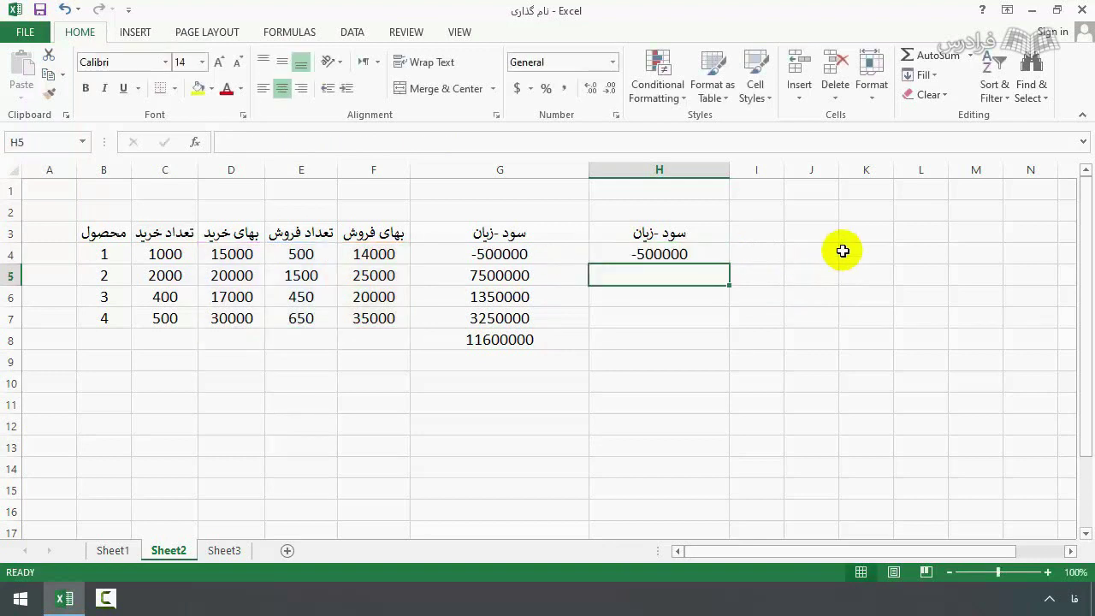
Fill the H4 formula down to H7 and total H4:H7 in H8 with AutoSum.
left_click(691, 254)
left_click_drag(731, 267, 727, 320)
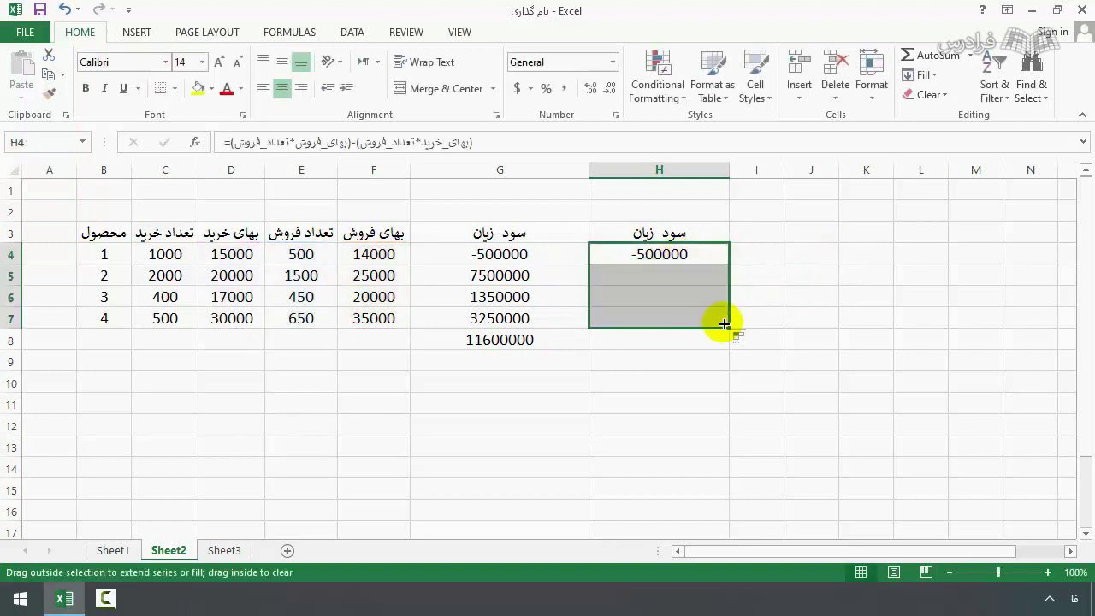
left_click(677, 340)
left_click(922, 58)
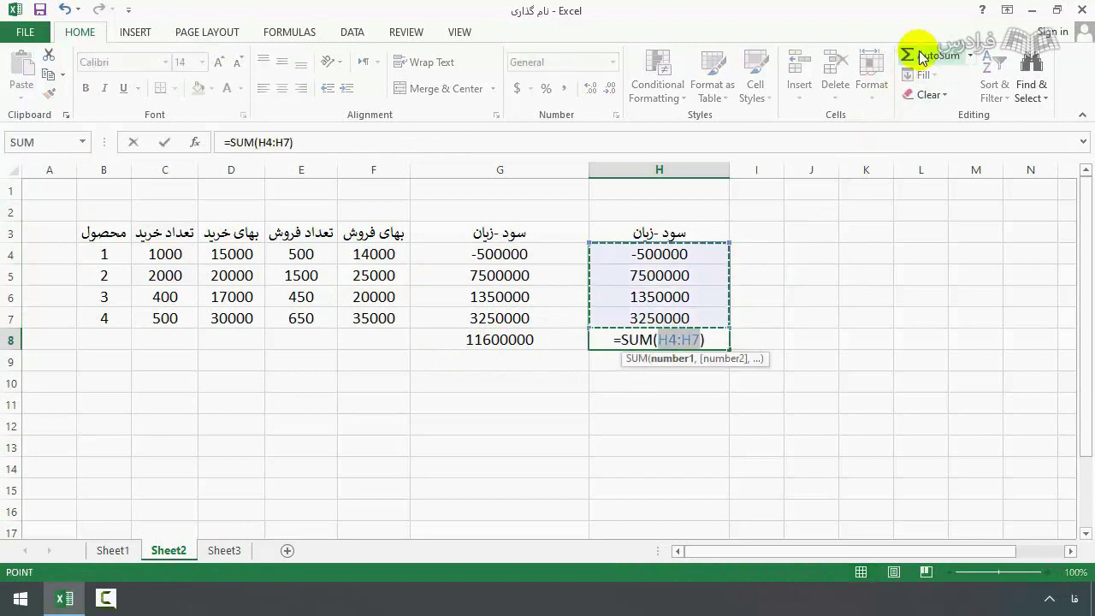
key("Return")
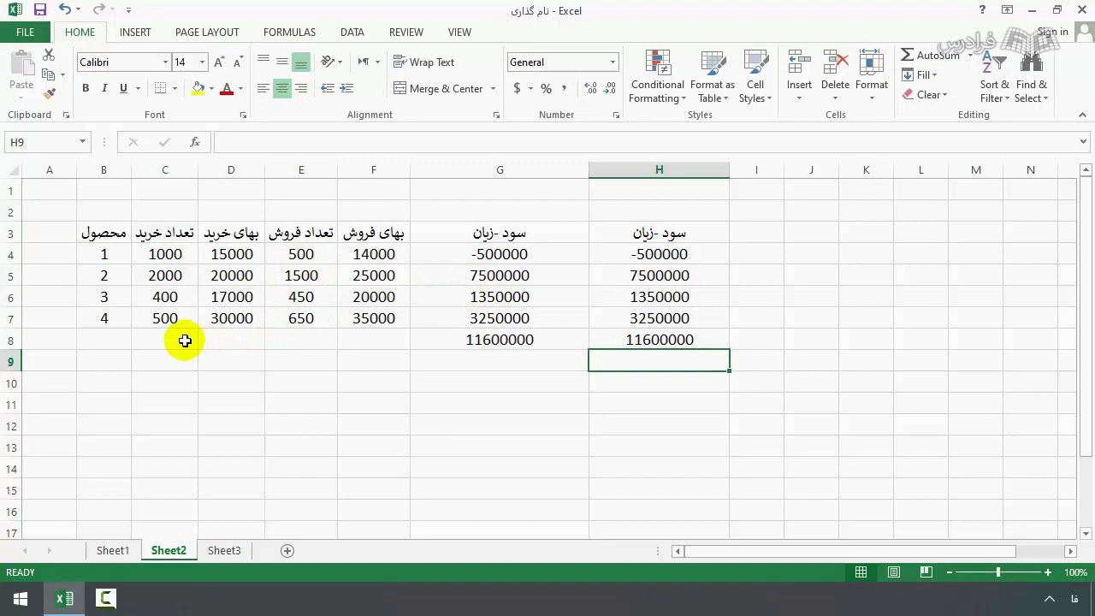
Review the workbook's defined names and their references in the Name Manager.
left_click(295, 233)
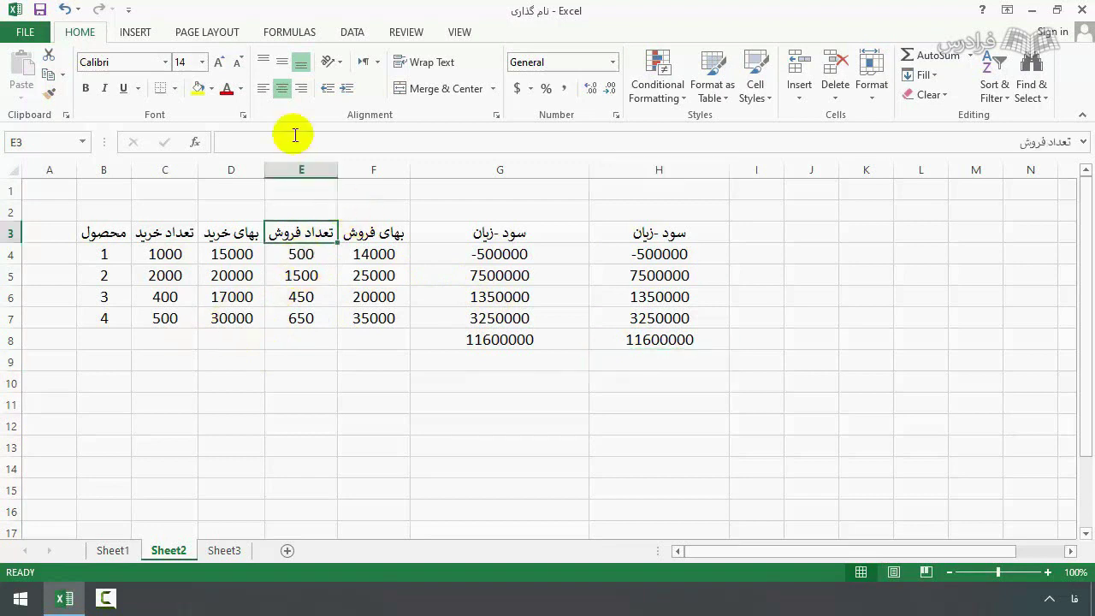
left_click(289, 32)
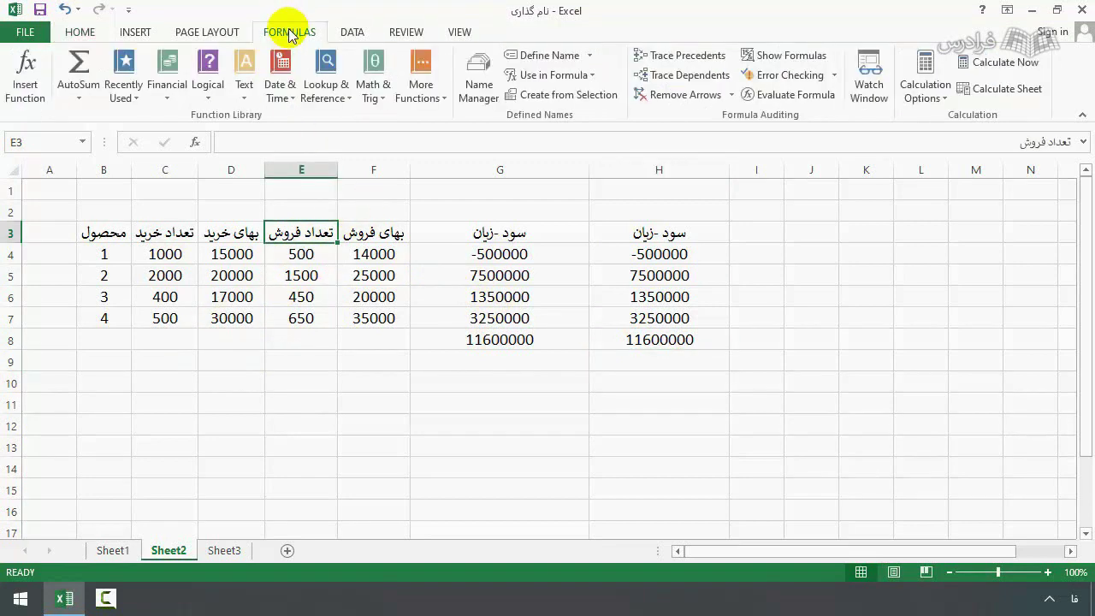
left_click(492, 95)
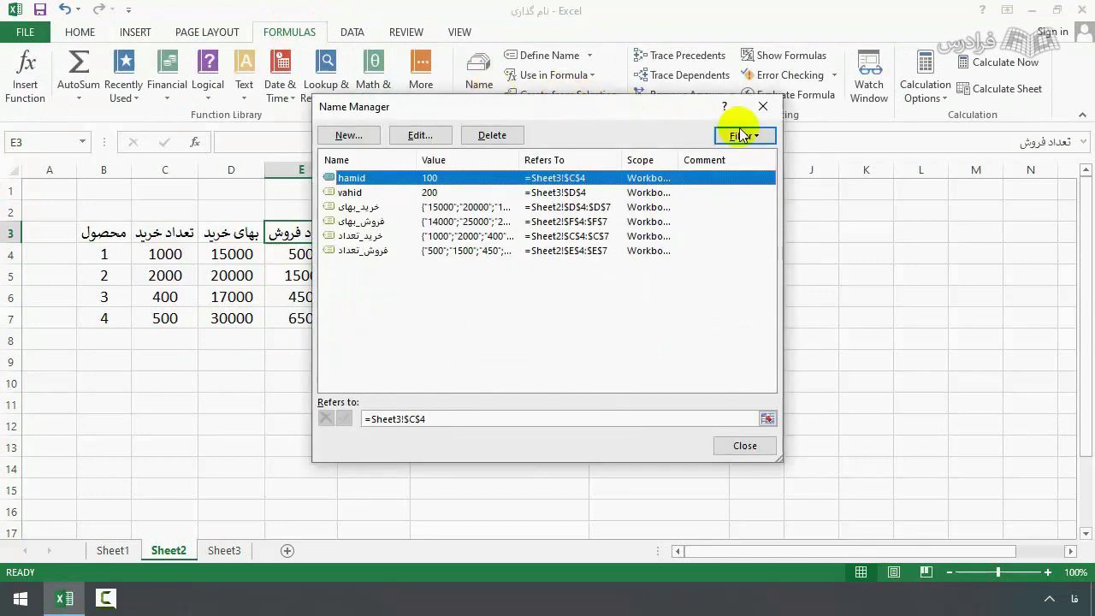
left_click(763, 106)
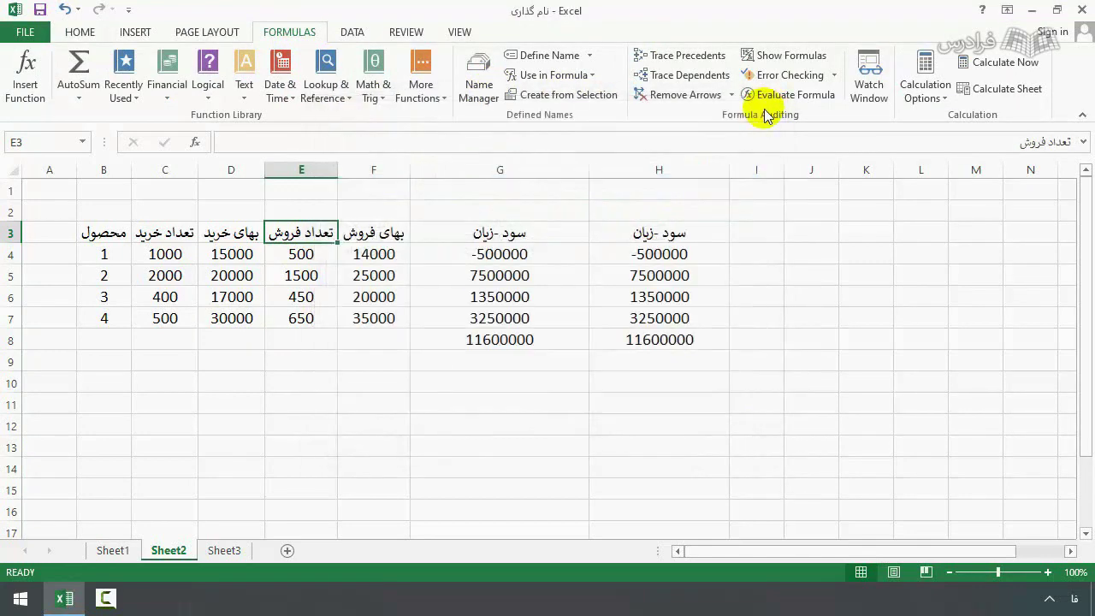
Redefine the name تعداد_خرید in the Name Manager to refer to =Sheet2!$E$4:$E$7.
key("ctrl+F3")
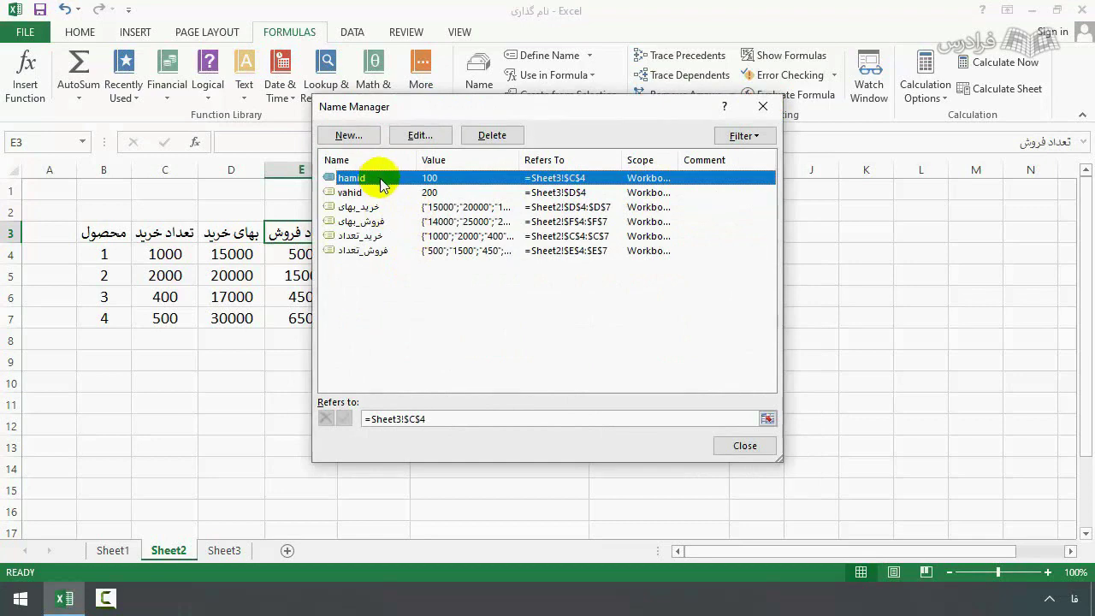
double_click(383, 239)
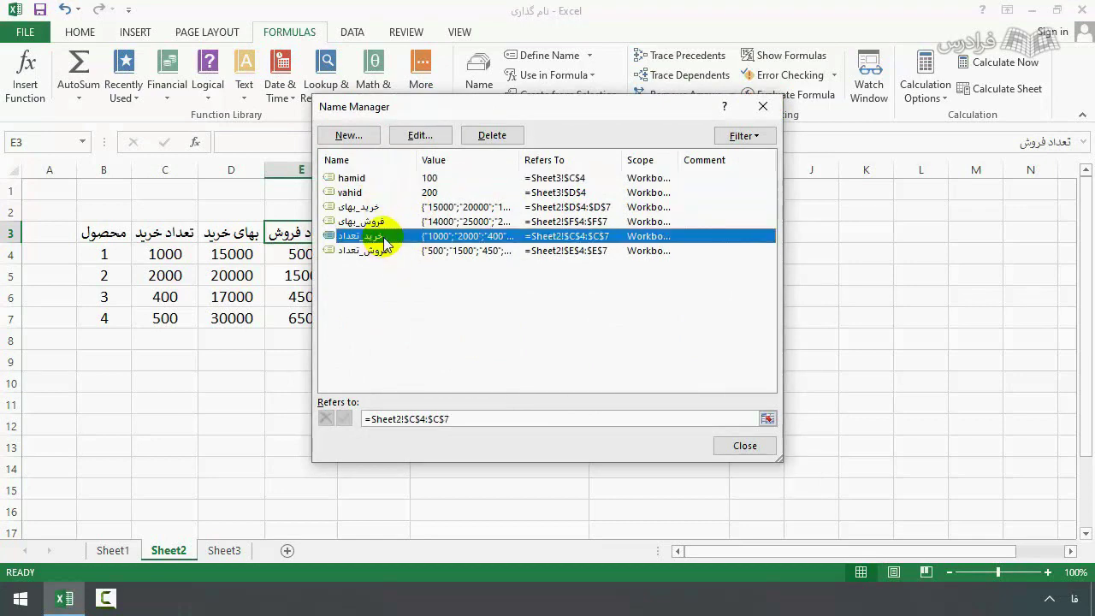
left_click(516, 340)
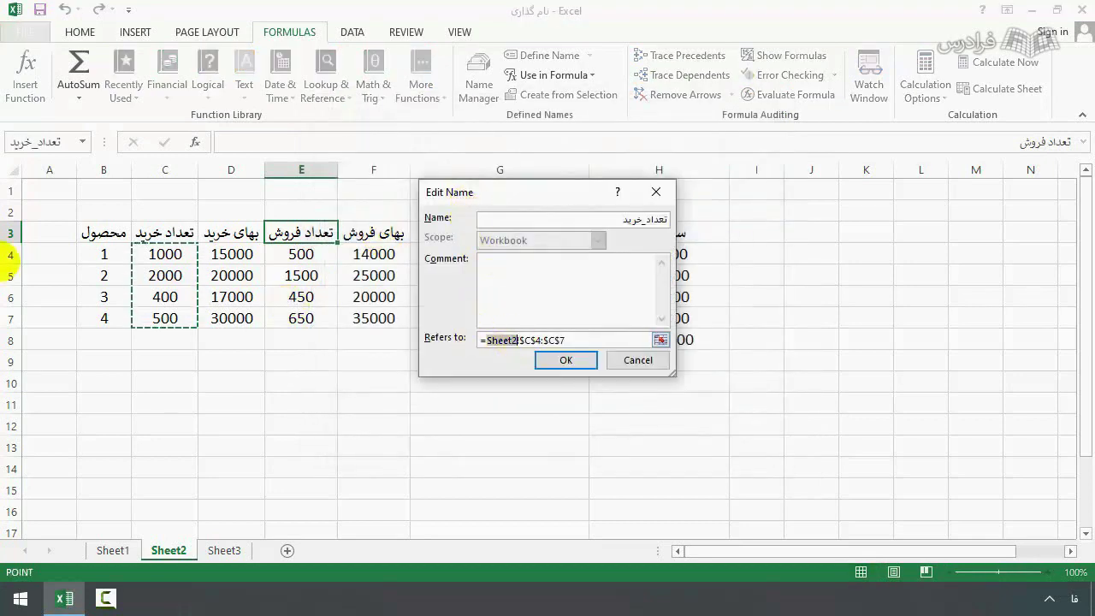
left_click_drag(579, 343, 490, 335)
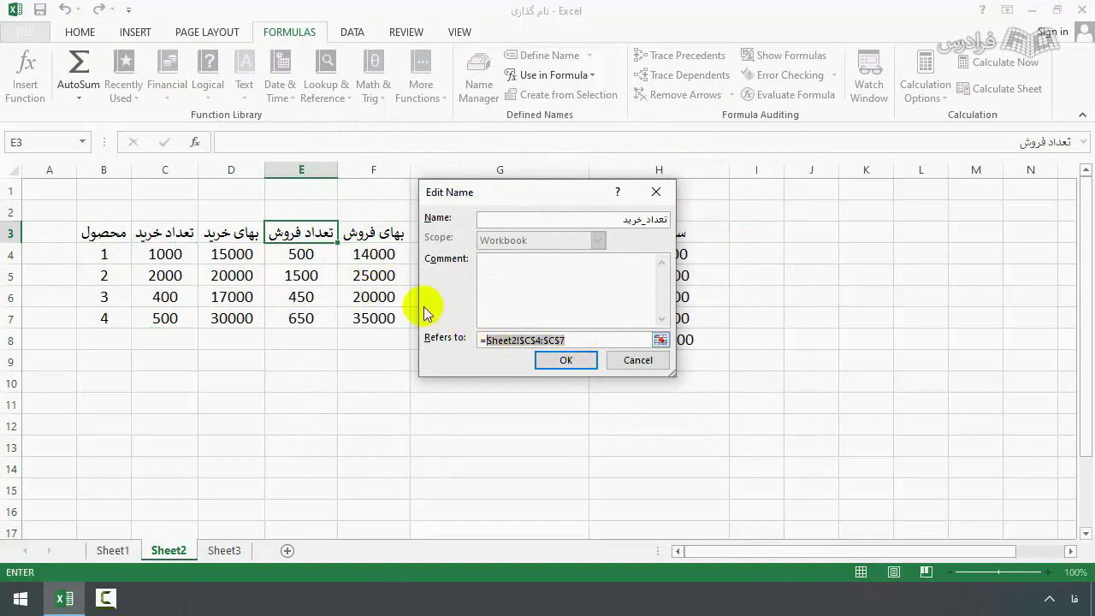
left_click_drag(310, 255, 306, 311)
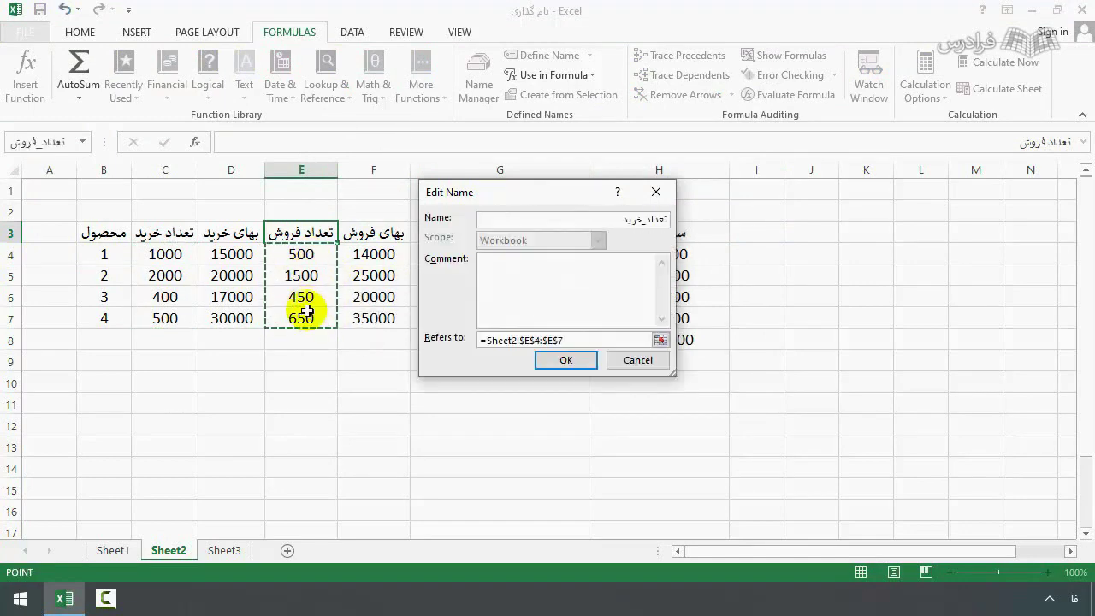
key("Return")
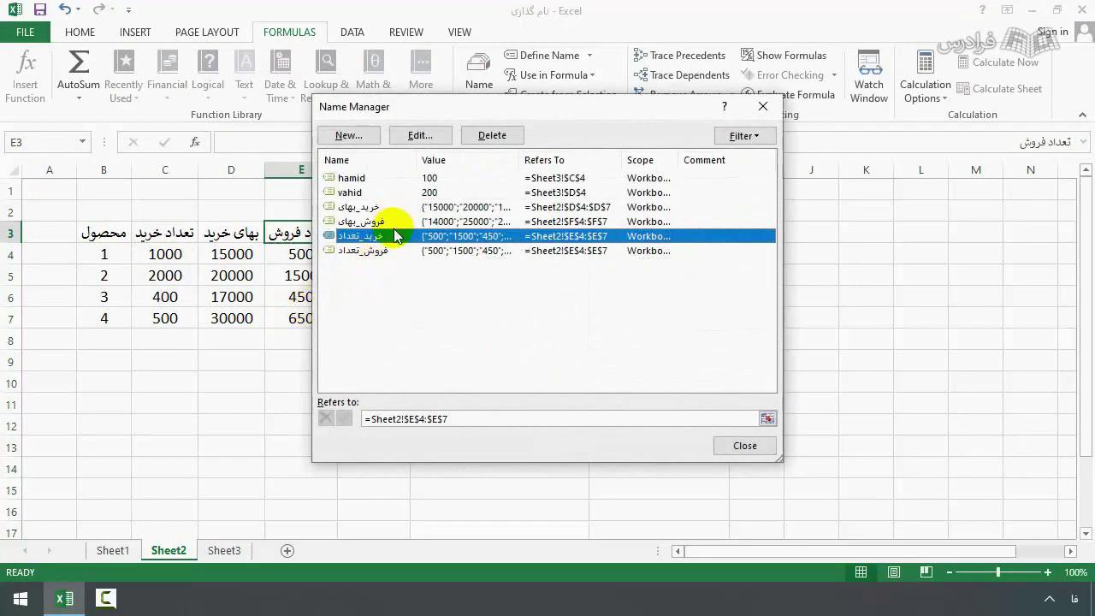
Redefine the name تعداد_فروش to refer to =Sheet2!$C$4:$C$7 and close the Name Manager.
double_click(388, 252)
left_click(556, 340)
key("shift+Tab")
key("Tab")
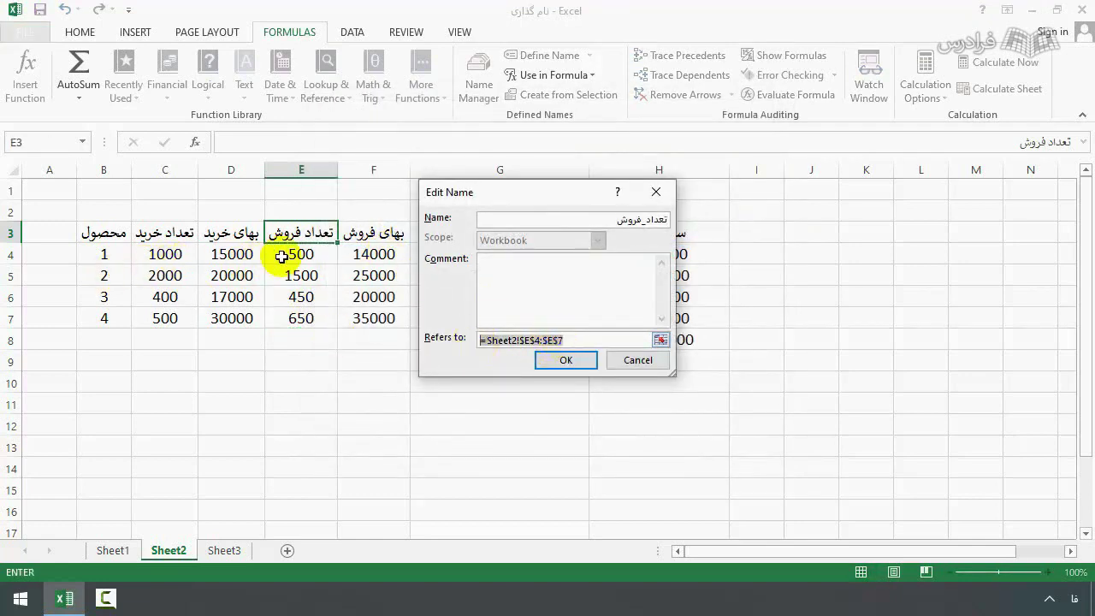
left_click_drag(176, 254, 165, 318)
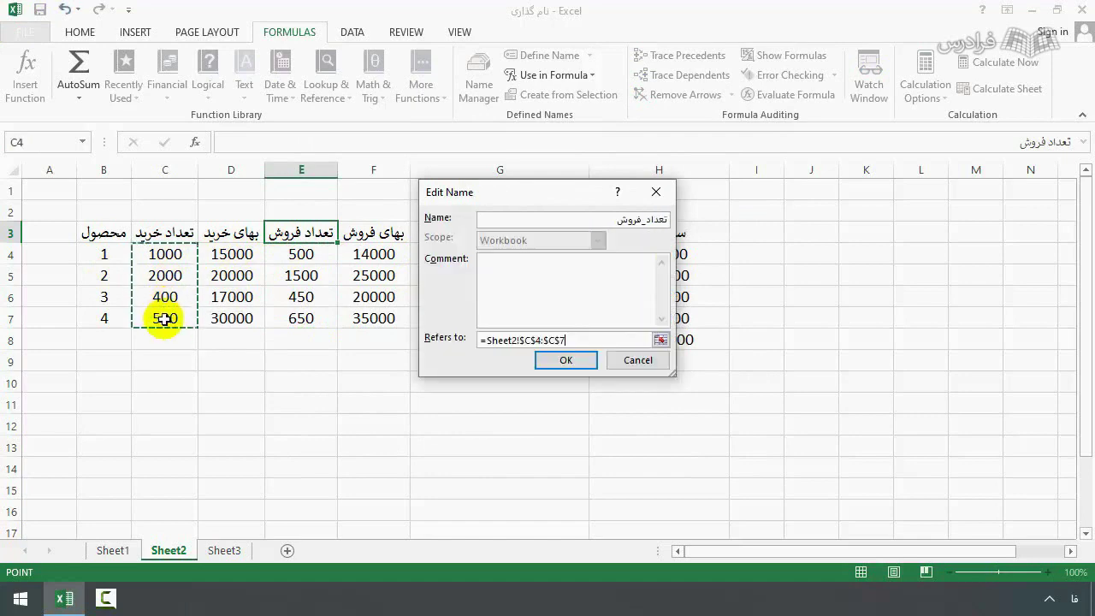
key("Return")
left_click_drag(524, 113, 274, 93)
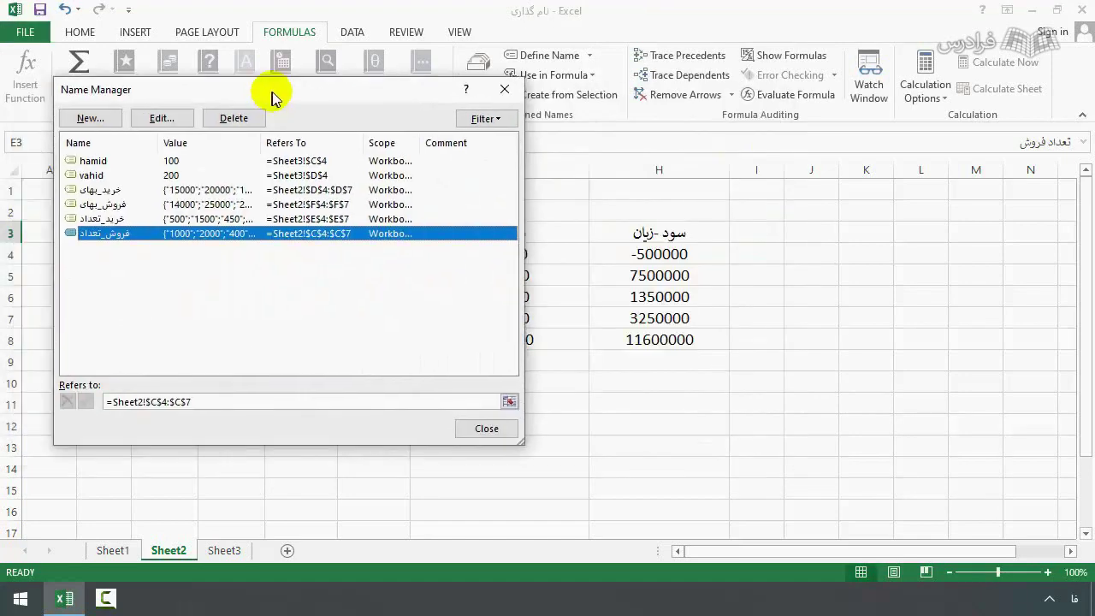
left_click(487, 430)
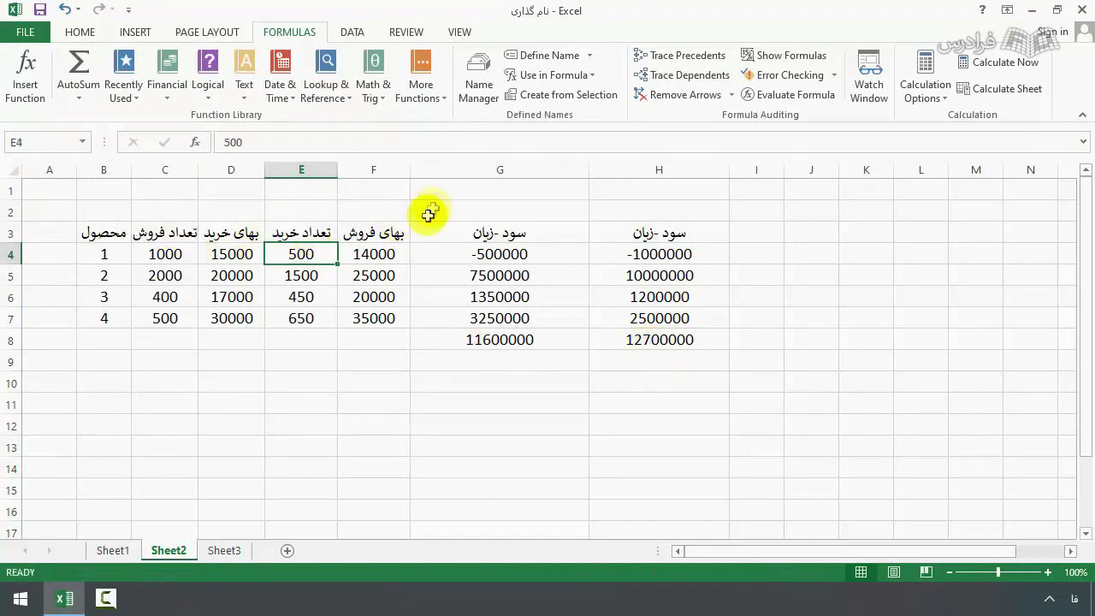
Review the defined names in the Name Manager, then check the name assigned to F4:F7 on Sheet2.
left_click(488, 90)
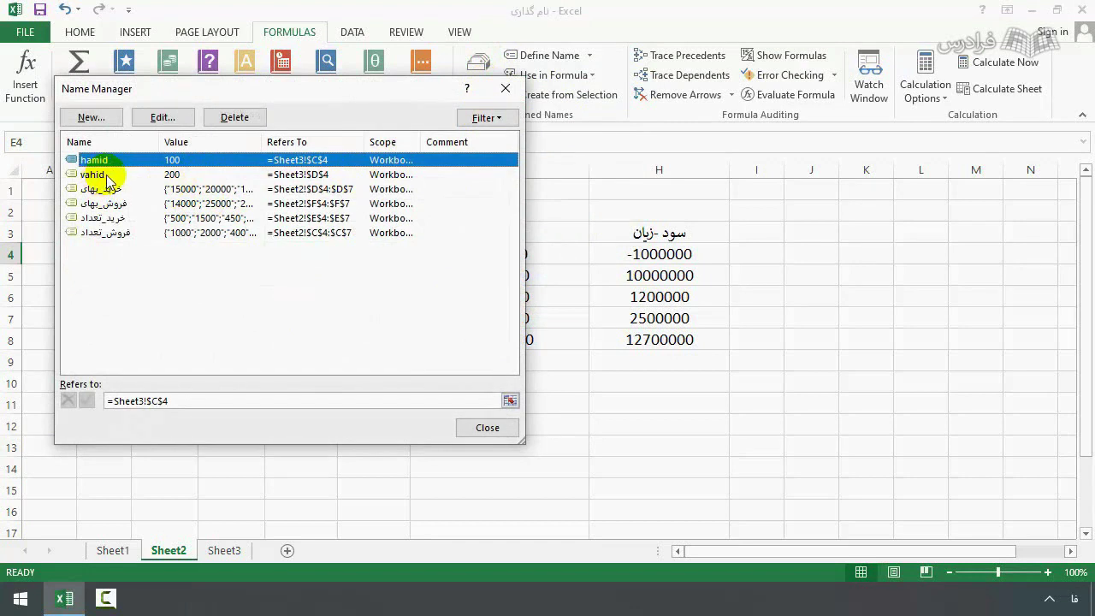
left_click(95, 174)
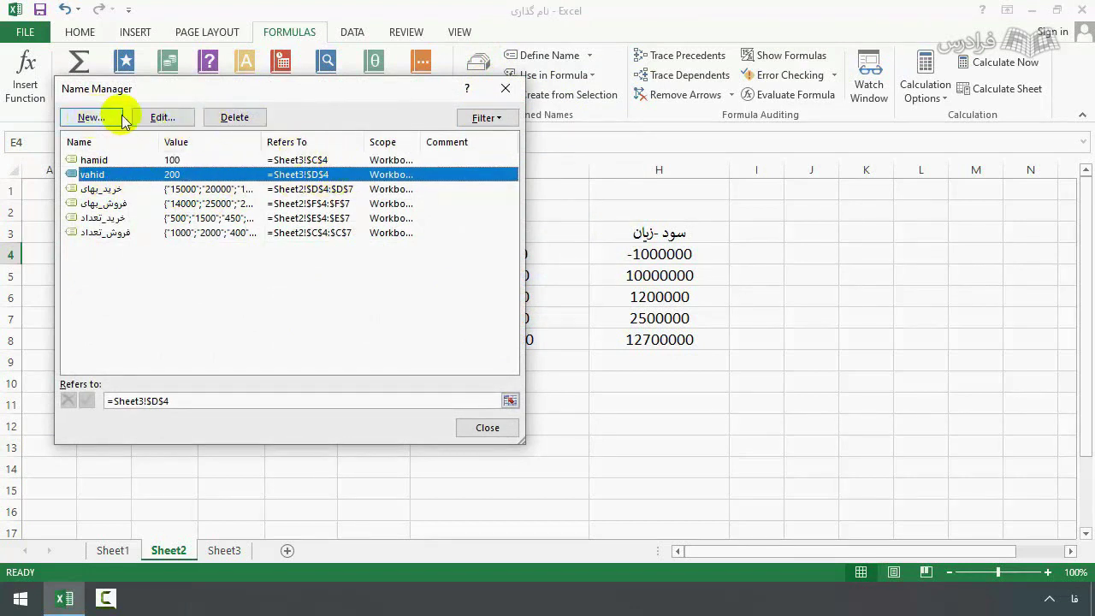
left_click(506, 89)
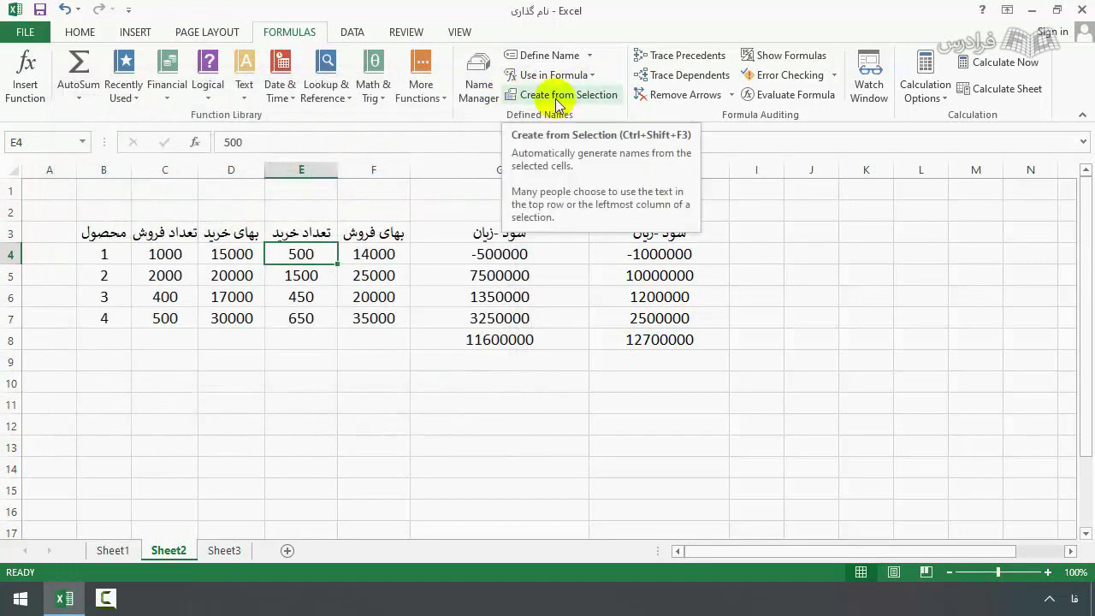
left_click(342, 402)
left_click(373, 227)
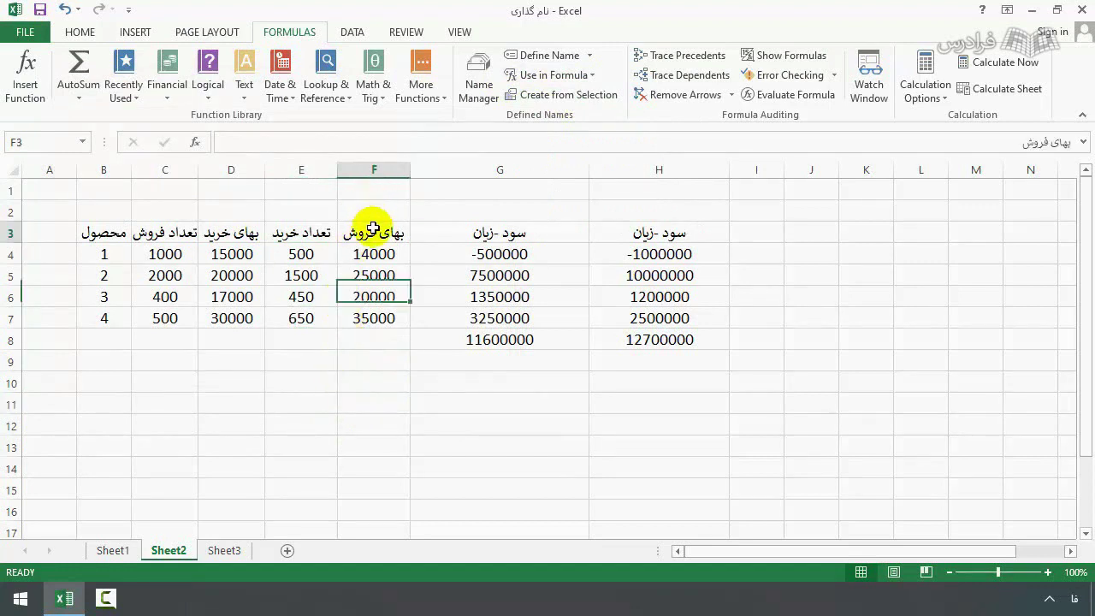
left_click_drag(373, 254, 371, 315)
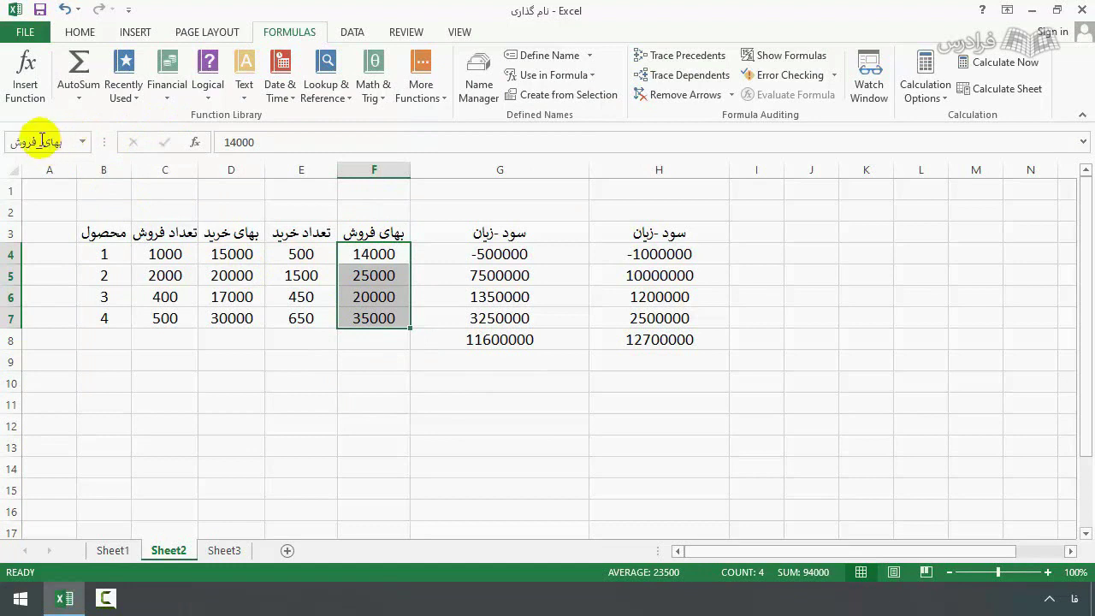
Create names from the selection B3:F7 on Sheet2 using the top row values.
left_click_drag(386, 234, 104, 318)
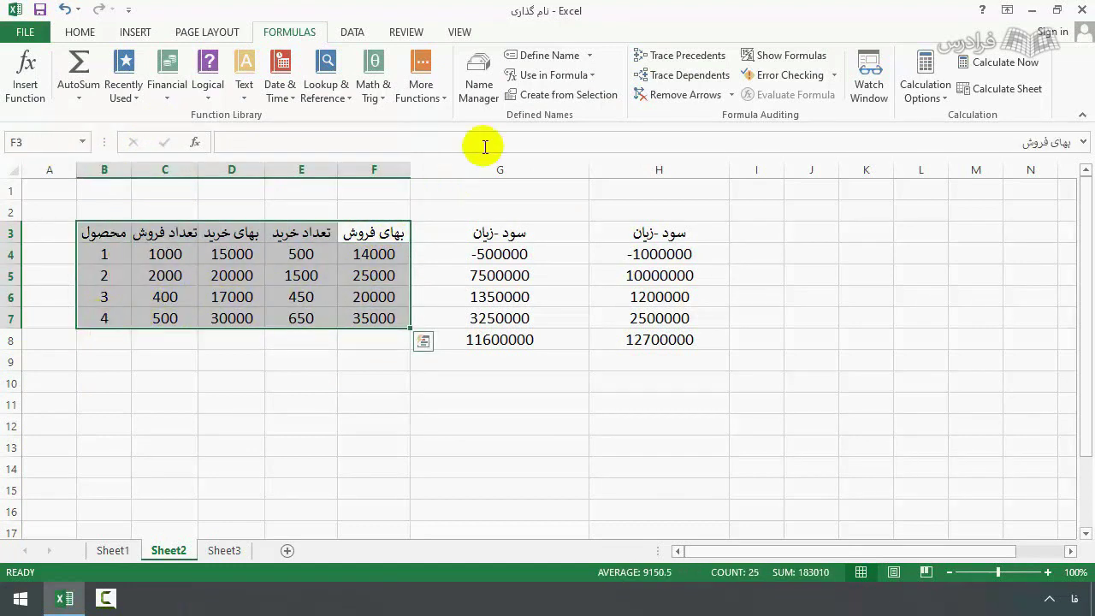
left_click(574, 96)
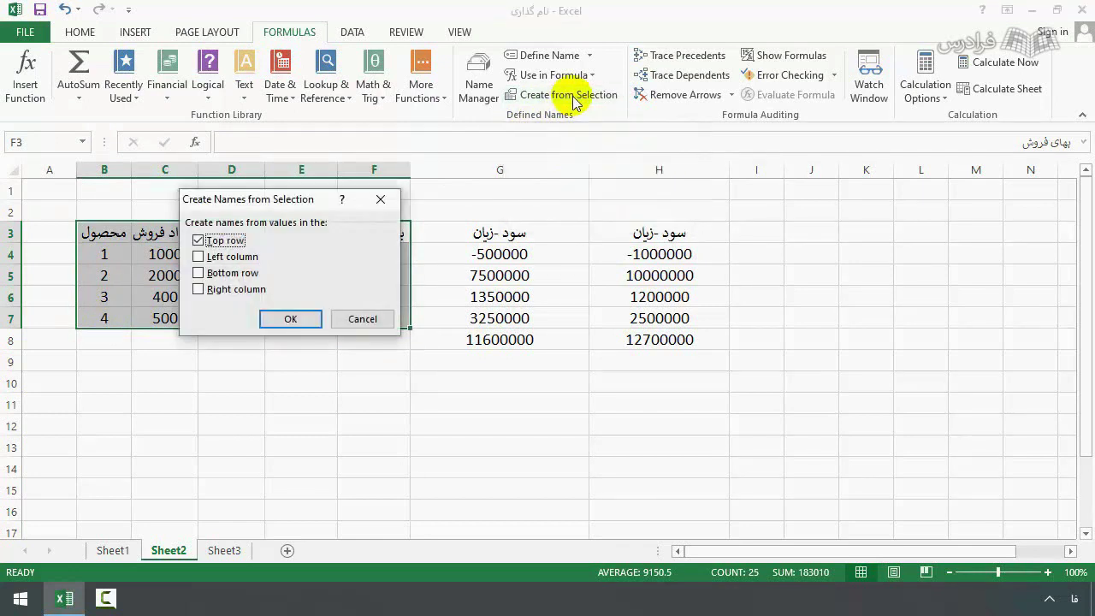
left_click_drag(317, 200, 493, 129)
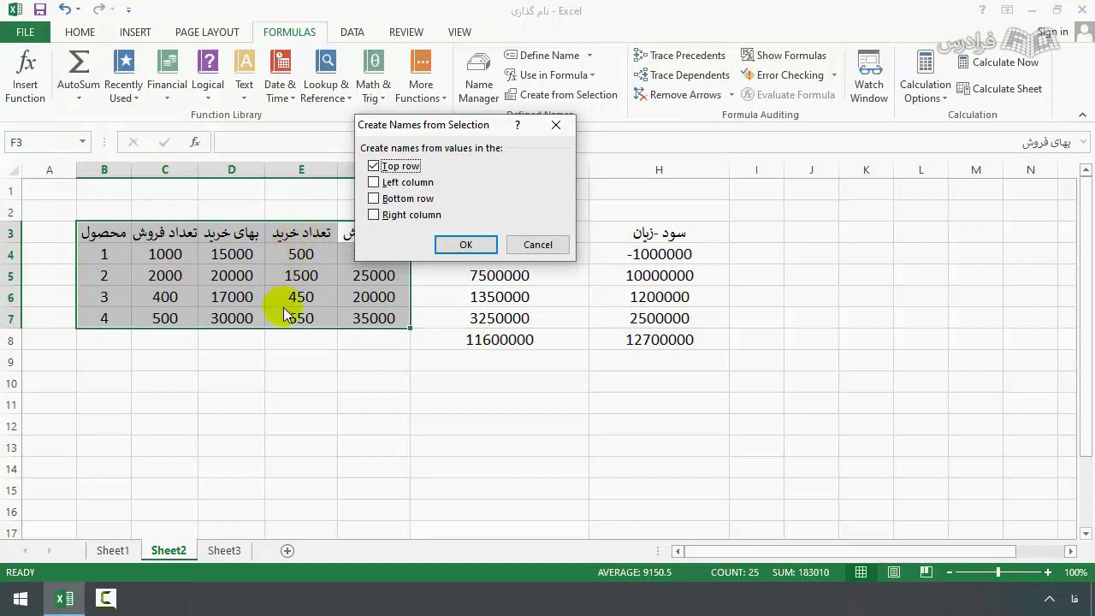
left_click(466, 246)
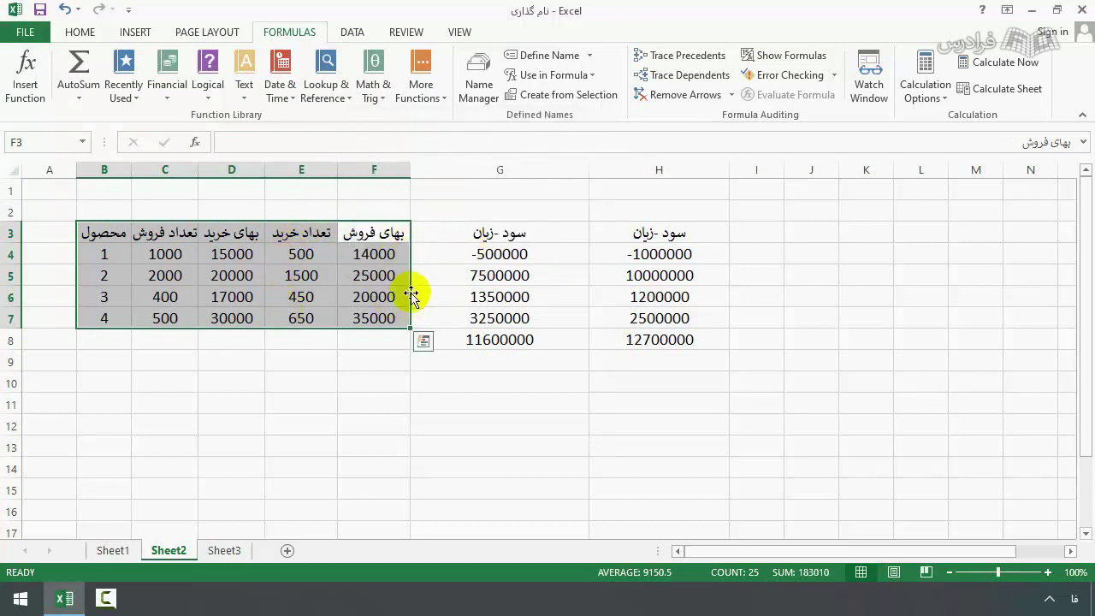
Check the names assigned to the product, column C and column E data ranges in rows 4 to 7.
left_click(106, 253)
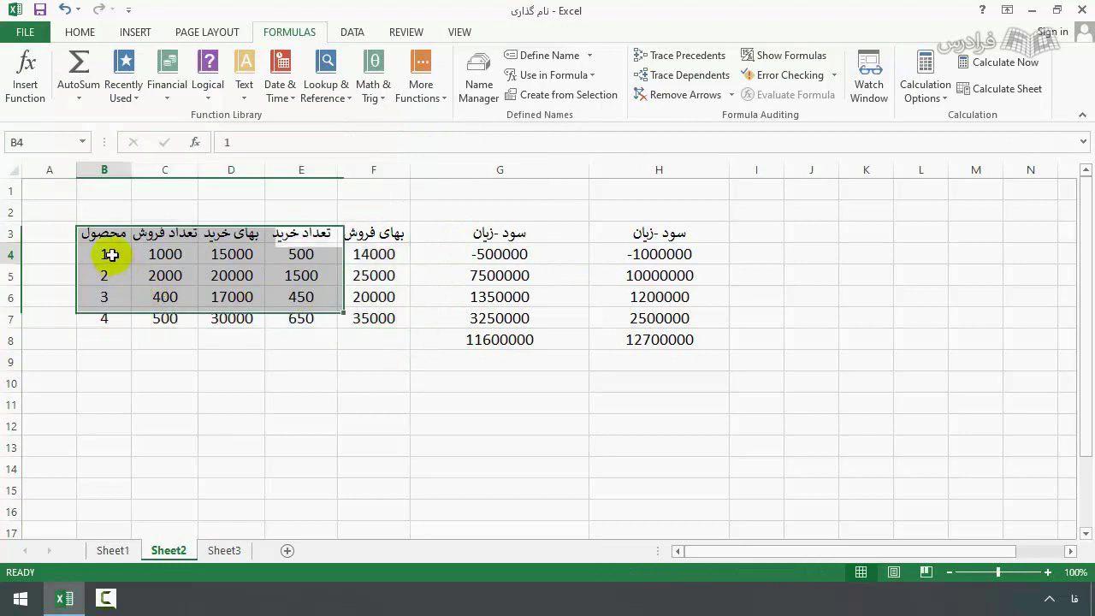
left_click_drag(106, 253, 118, 317)
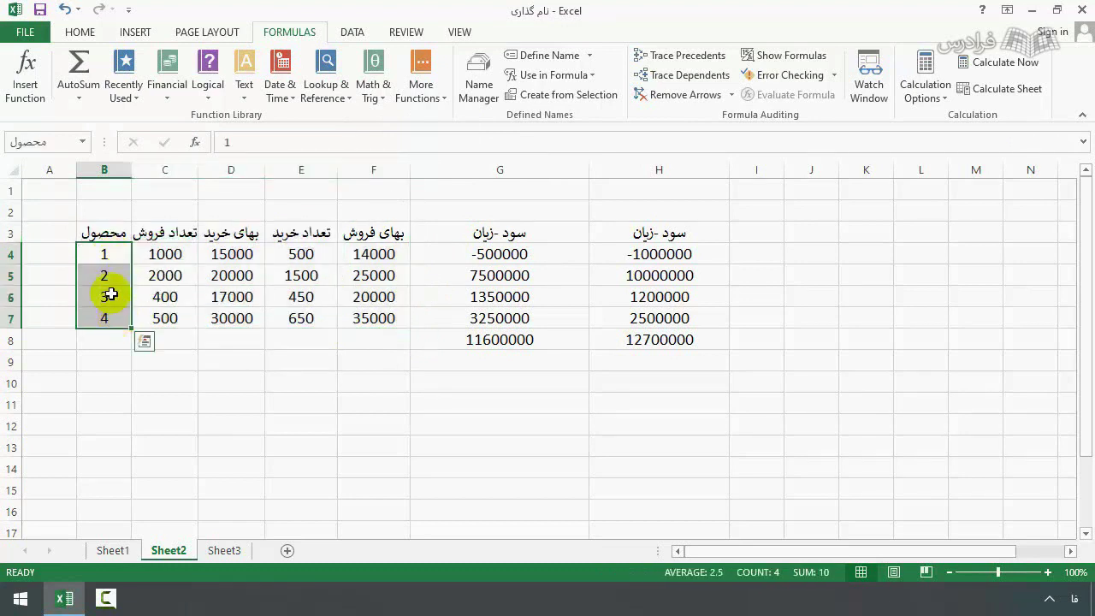
left_click_drag(107, 252, 126, 316)
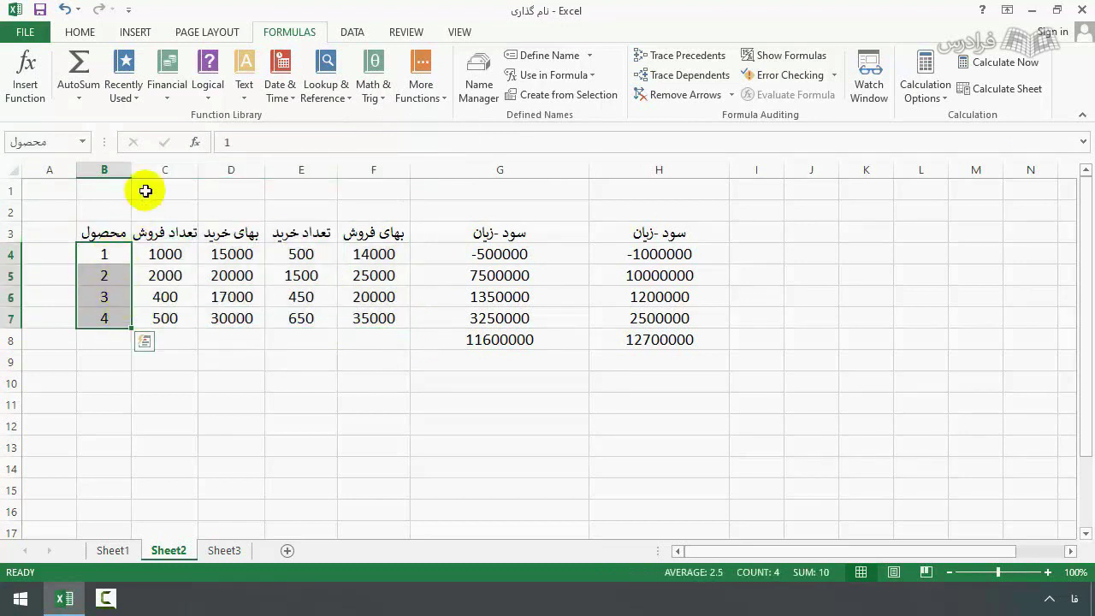
left_click_drag(153, 249, 162, 307)
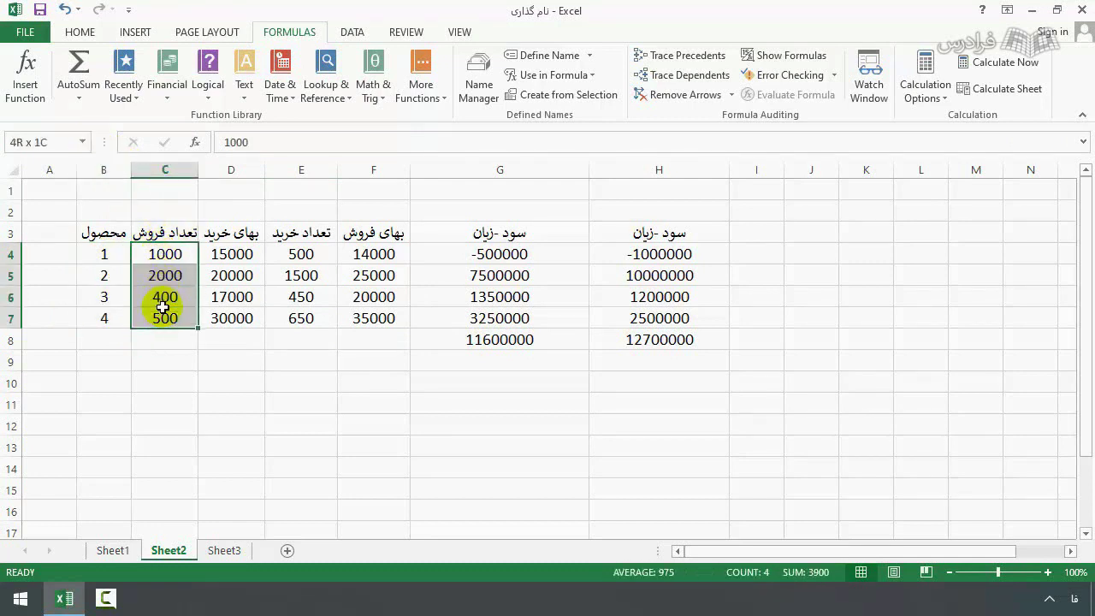
left_click_drag(312, 253, 306, 315)
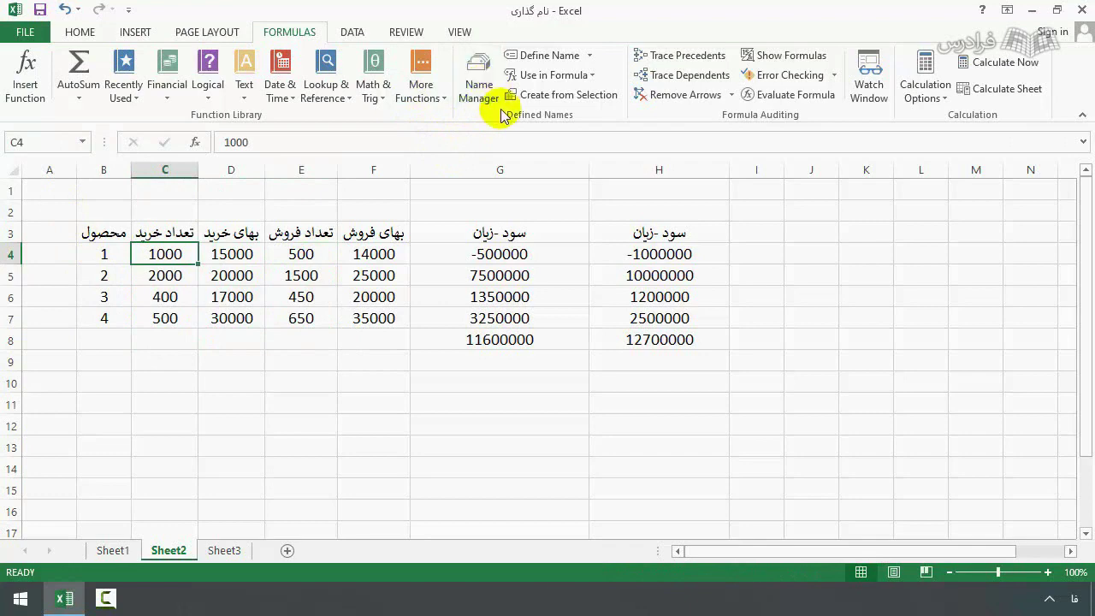
Open the name تعداد_خرید for editing in the Name Manager and go to its reference.
left_click(479, 90)
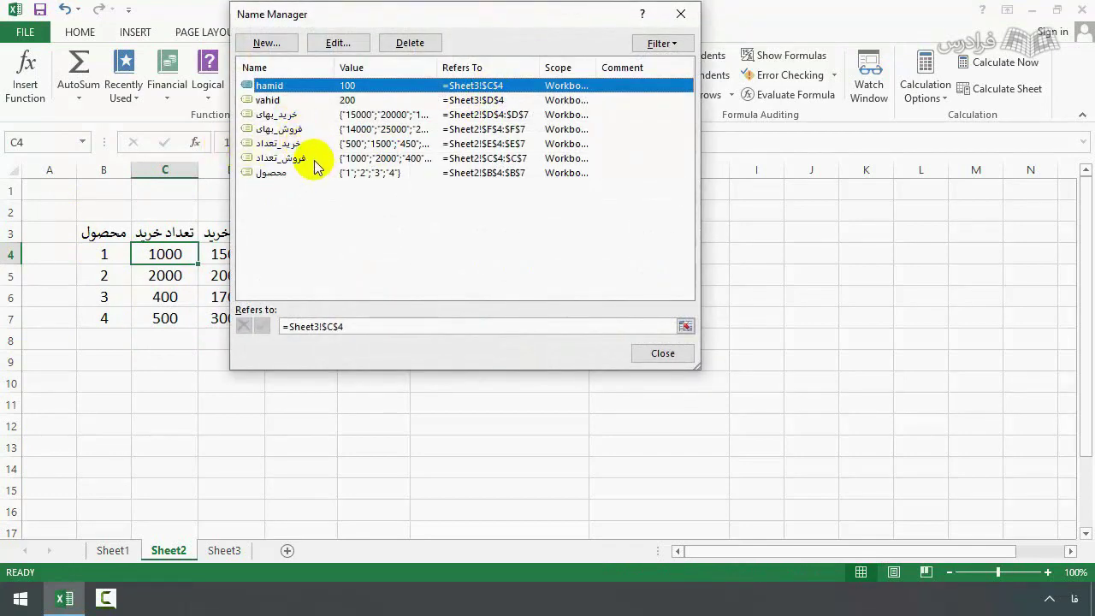
double_click(293, 143)
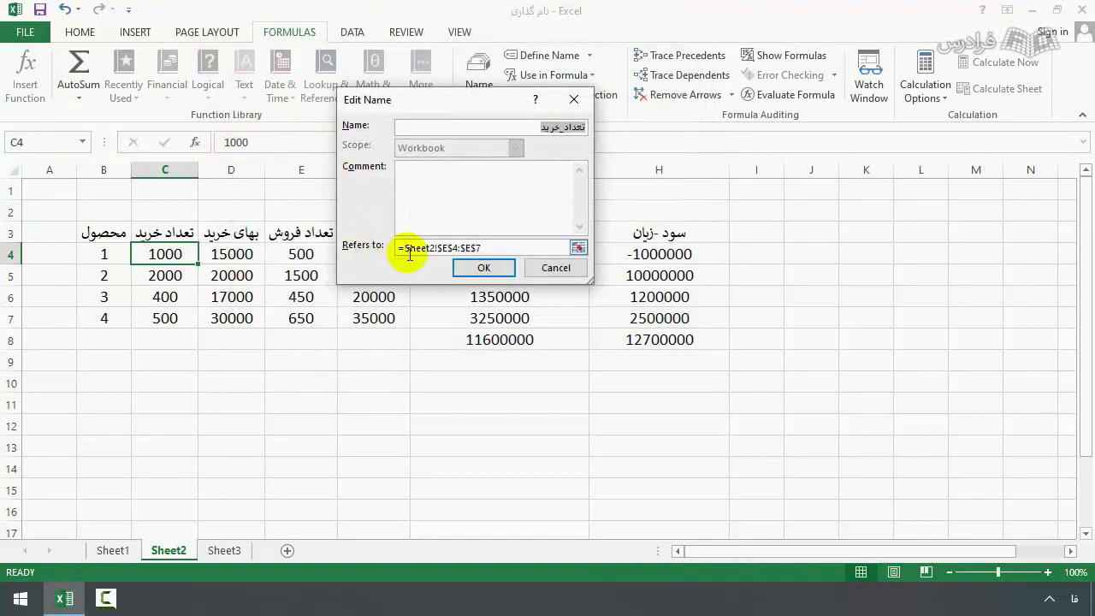
left_click(483, 249)
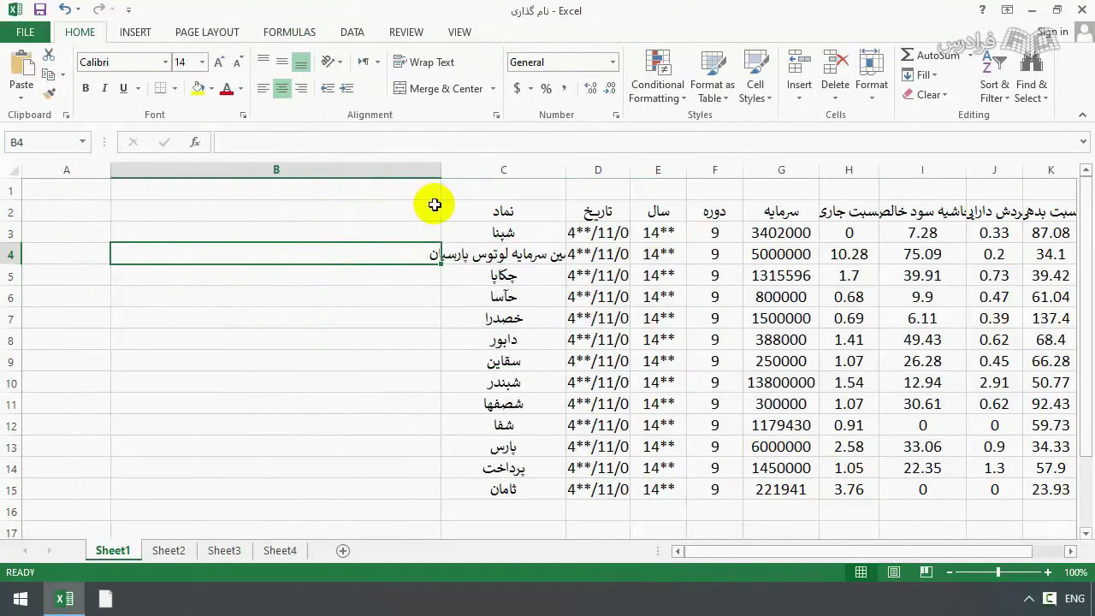
Create names for the data table C2:K15 on Sheet1 from its top row and left column.
left_click(496, 215)
key("ctrl+a")
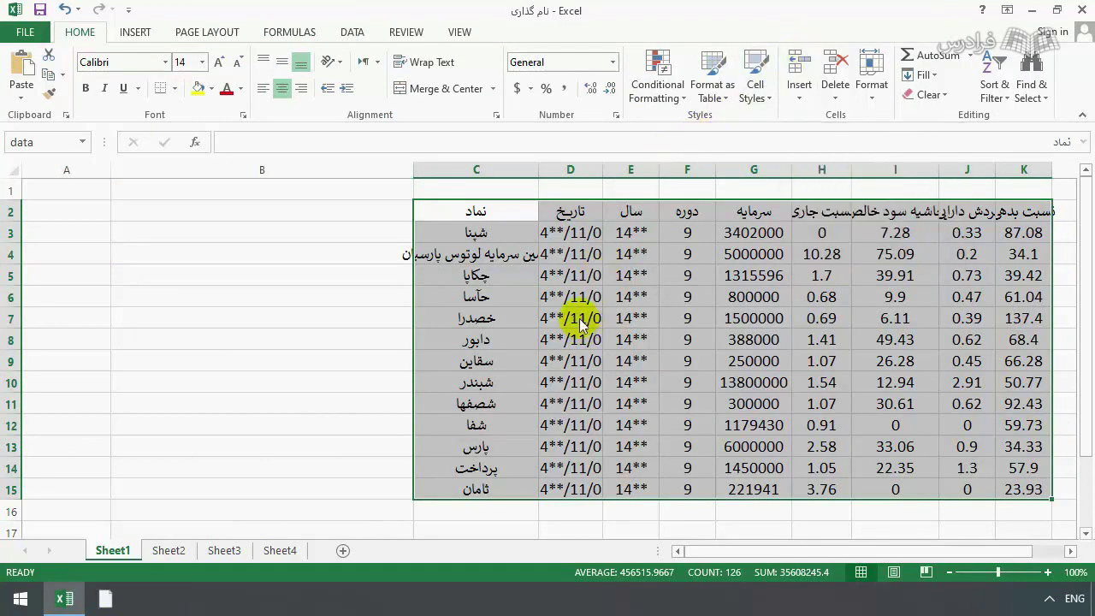
key("ctrl+shift+F3")
left_click_drag(647, 152, 316, 36)
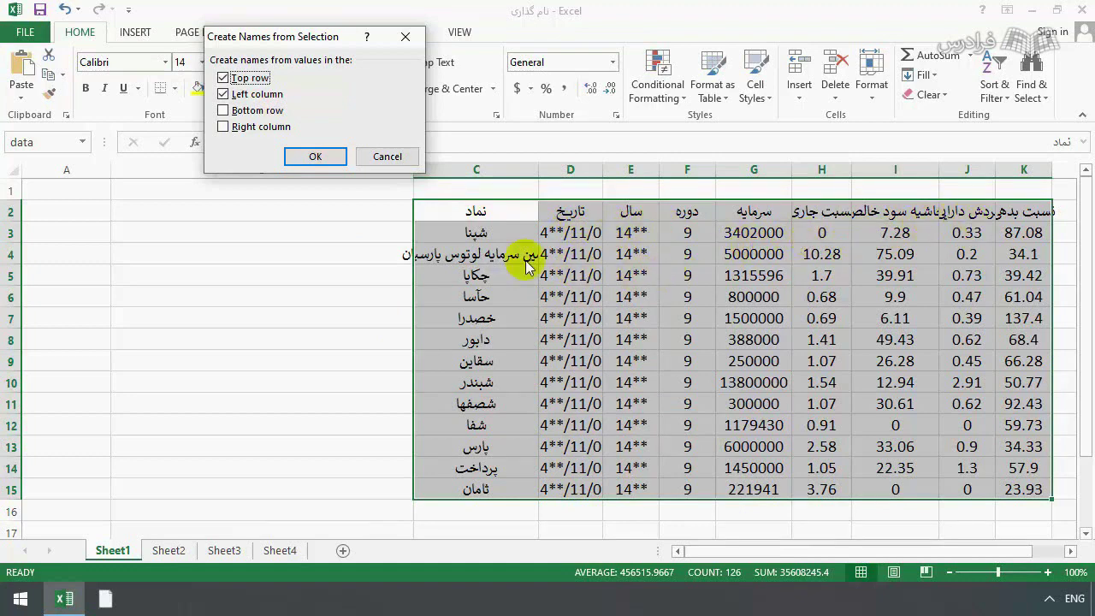
left_click(316, 156)
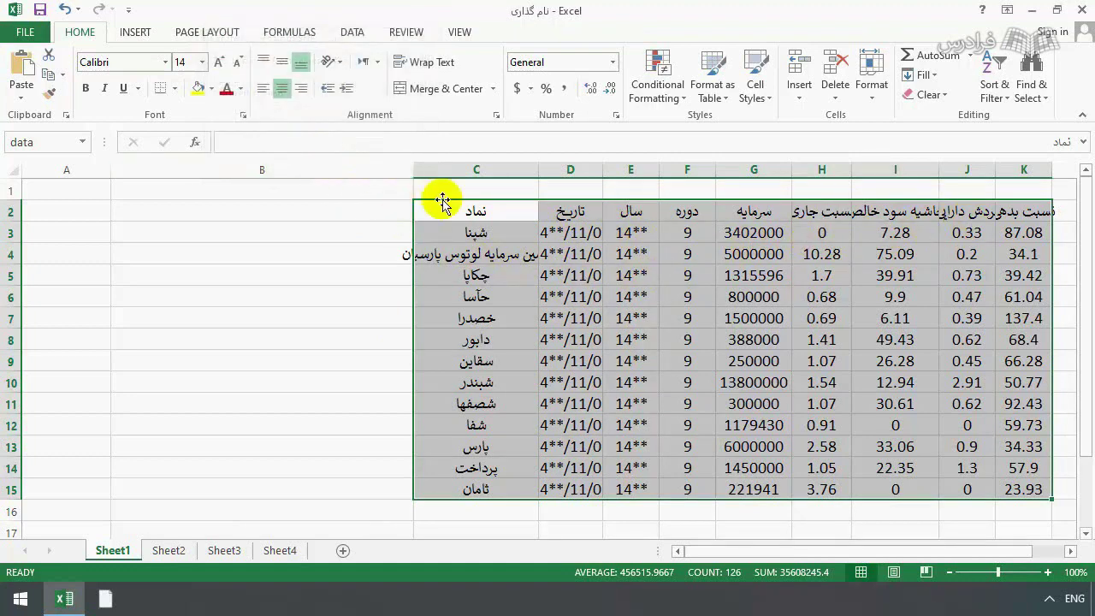
Check the names assigned to D3:D15 and D3:K3 and view the names available for use in formulas.
left_click_drag(560, 232, 587, 487)
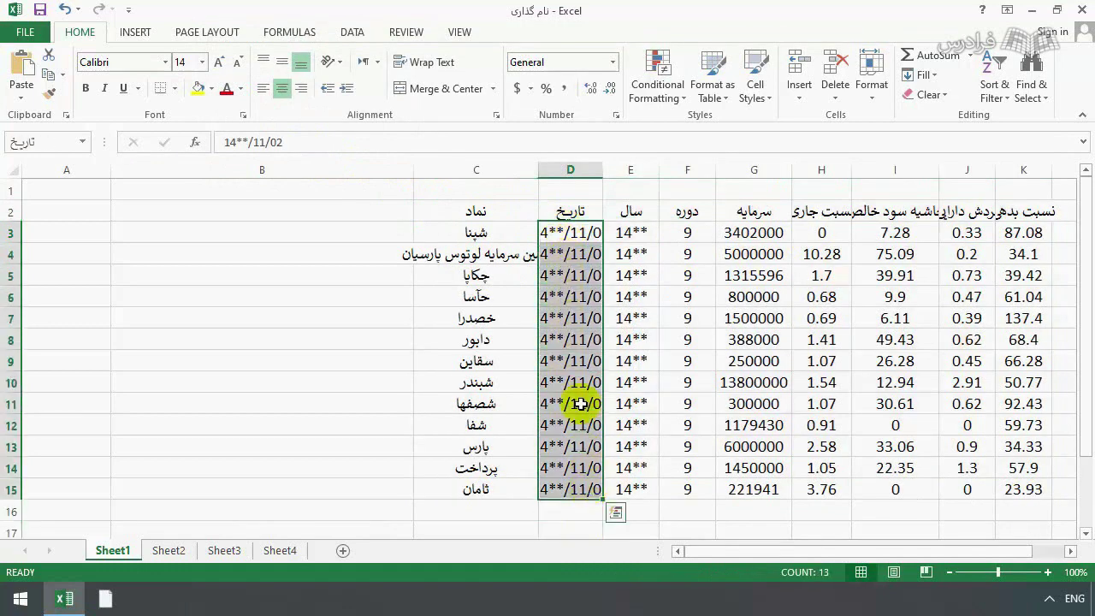
left_click_drag(561, 233, 1027, 230)
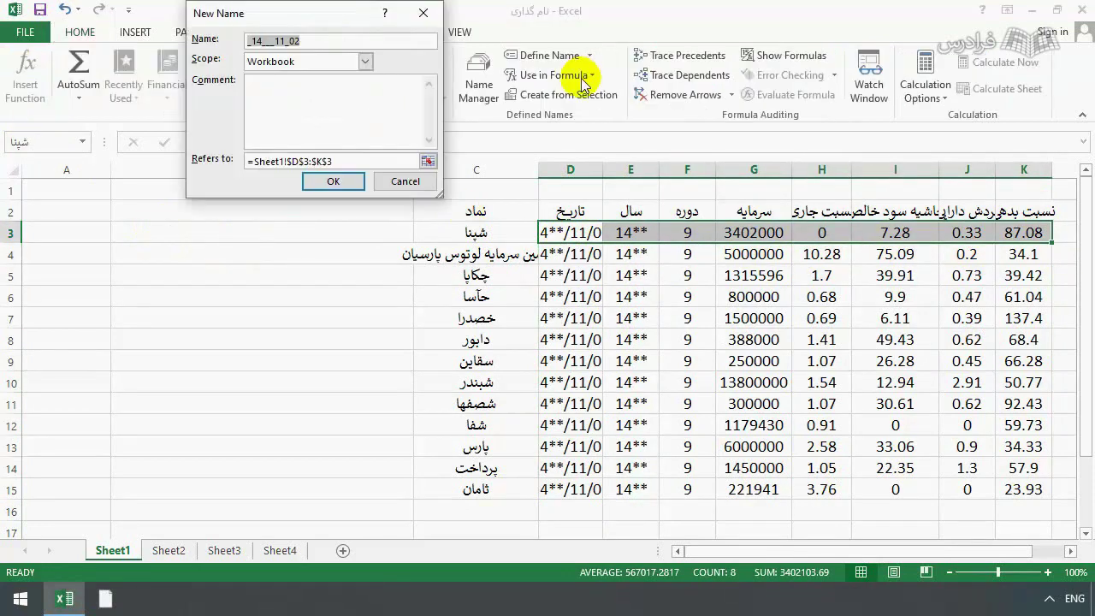
left_click(425, 10)
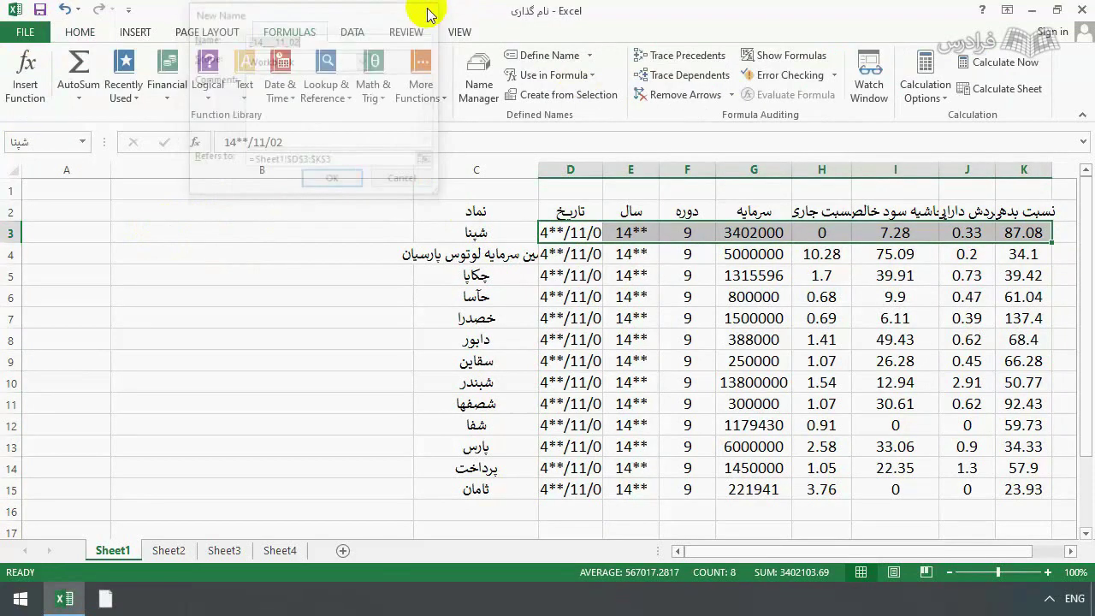
left_click(557, 77)
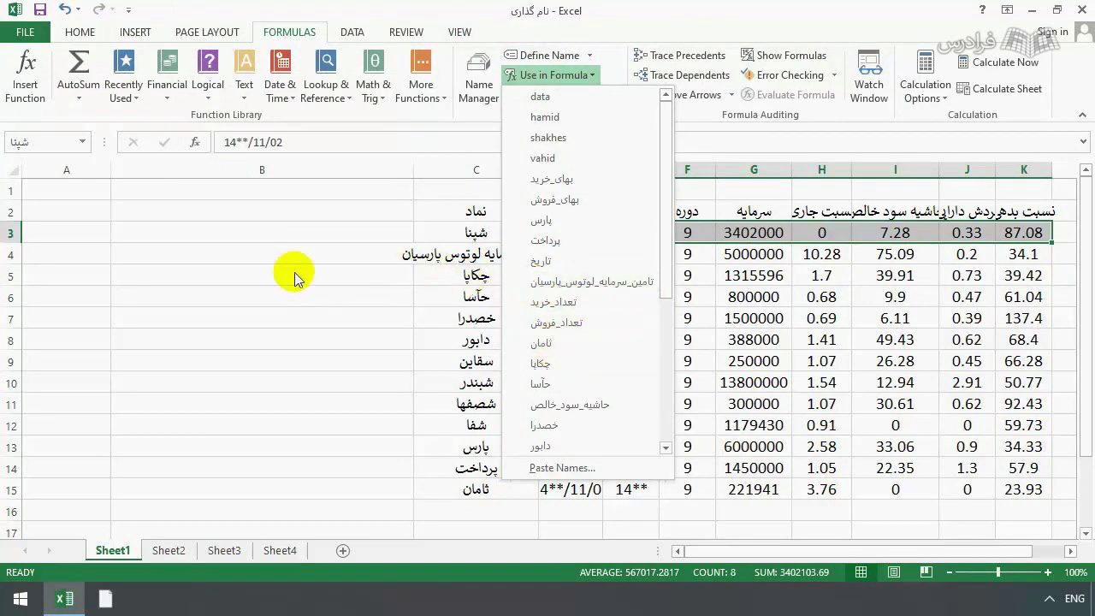
Start a SUMIFS formula in B3 with the named range نسبت_جاری as the sum range.
left_click(141, 228)
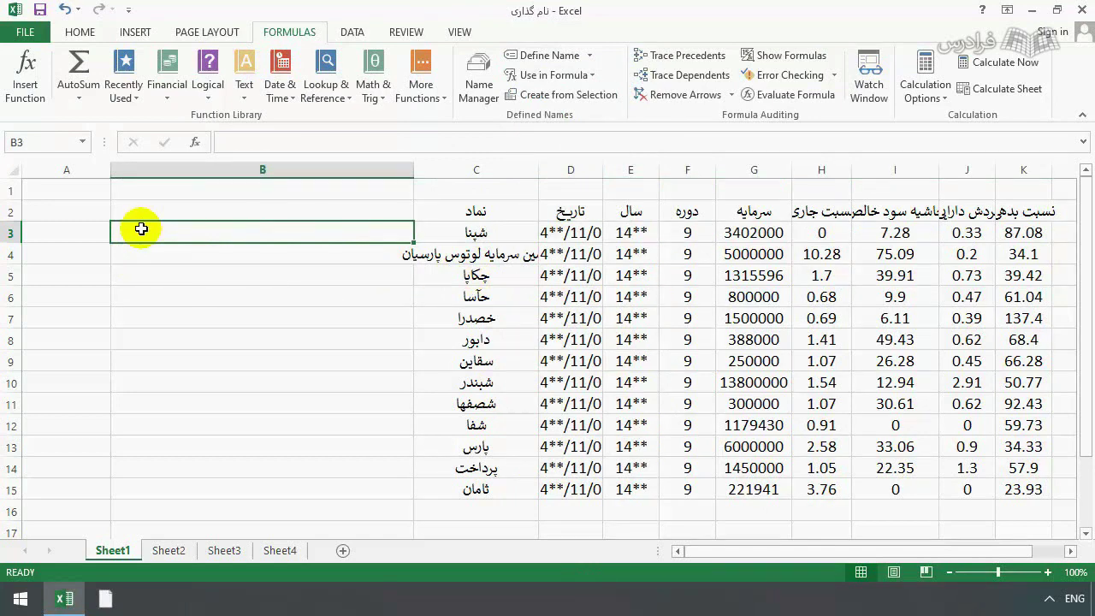
type("=")
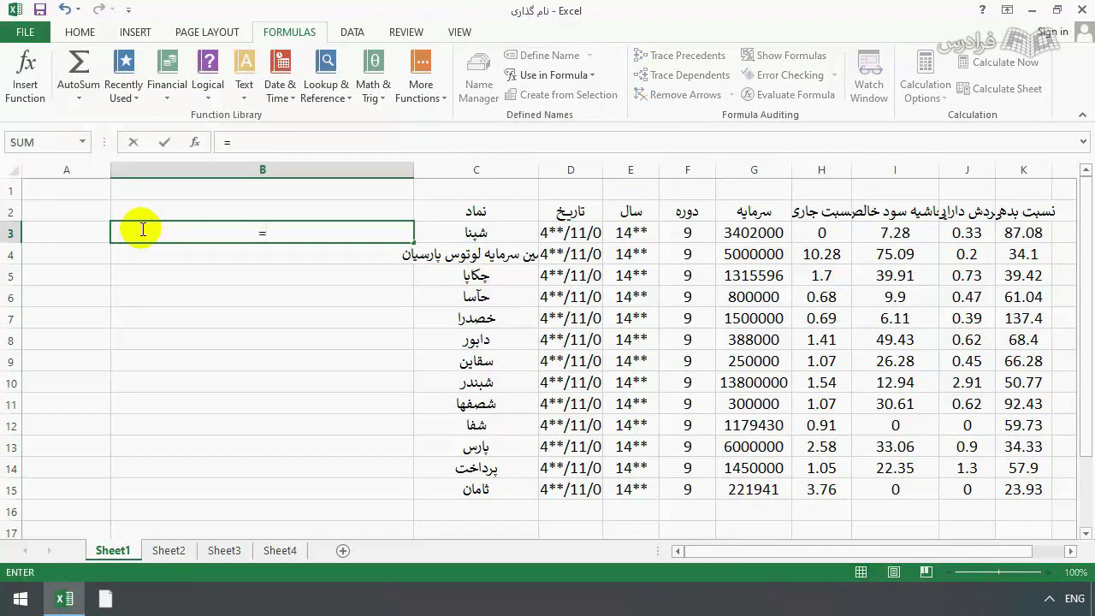
type("sumifs(")
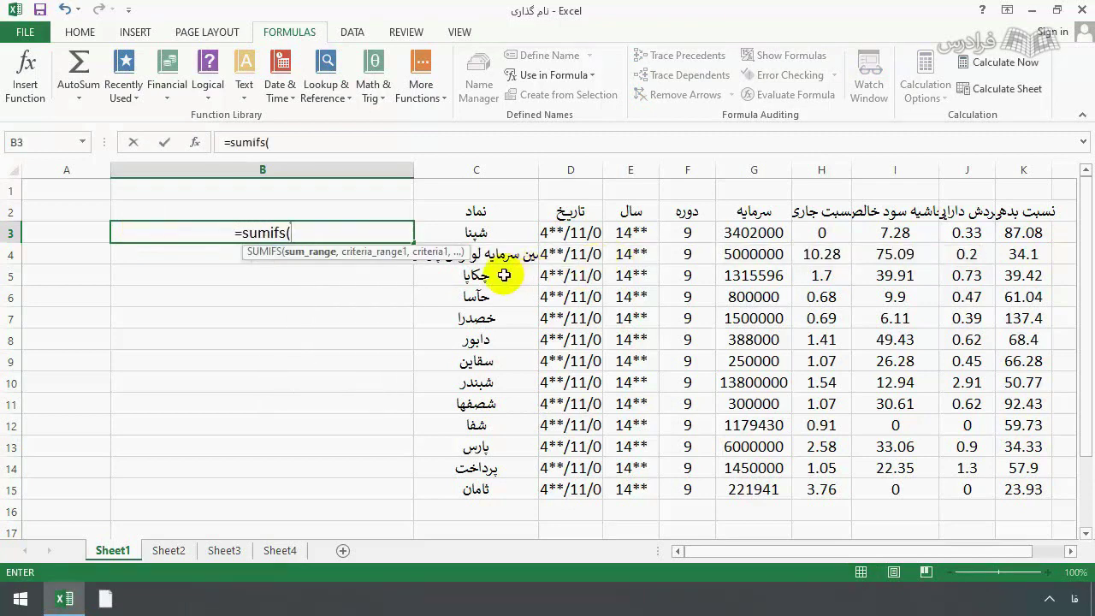
type("ن")
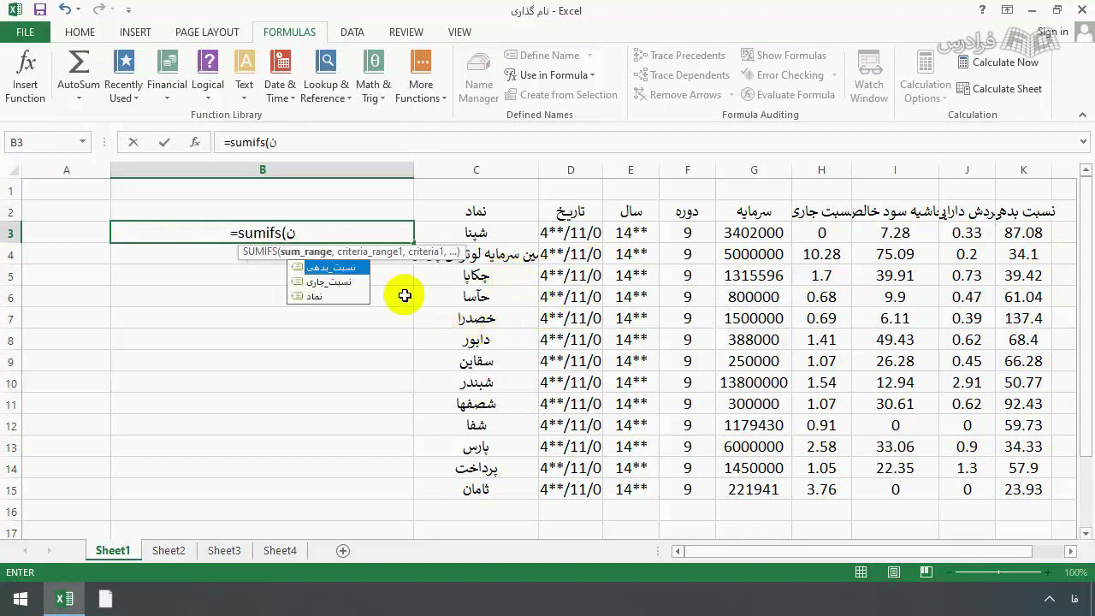
double_click(344, 292)
type(",")
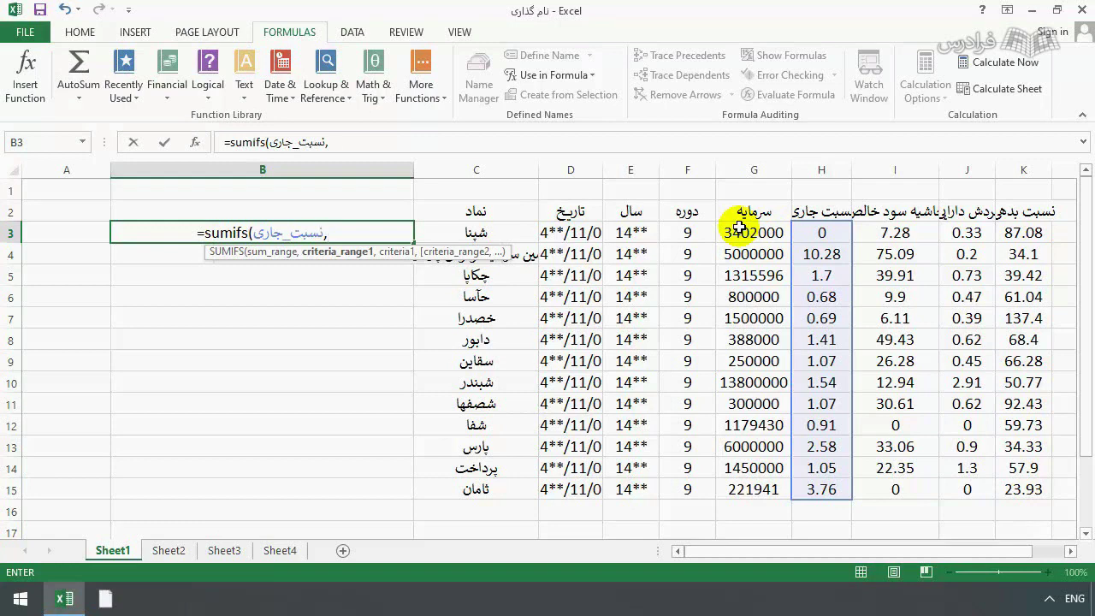
Add the named range سرمایه as the first SUMIFS criteria range with the criterion ">5000000".
type("س")
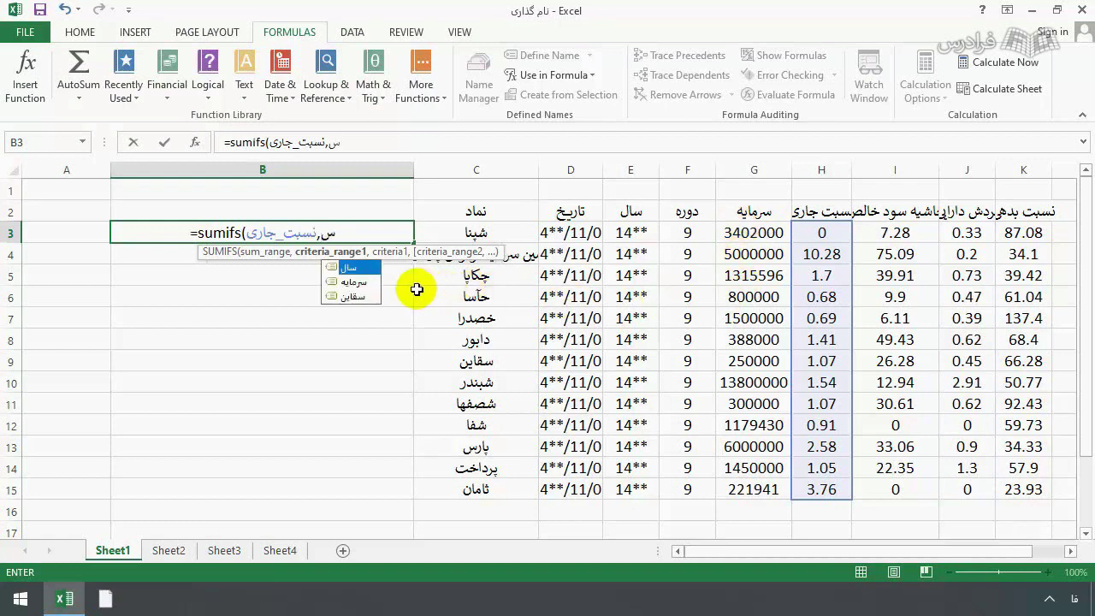
double_click(364, 284)
type(",")
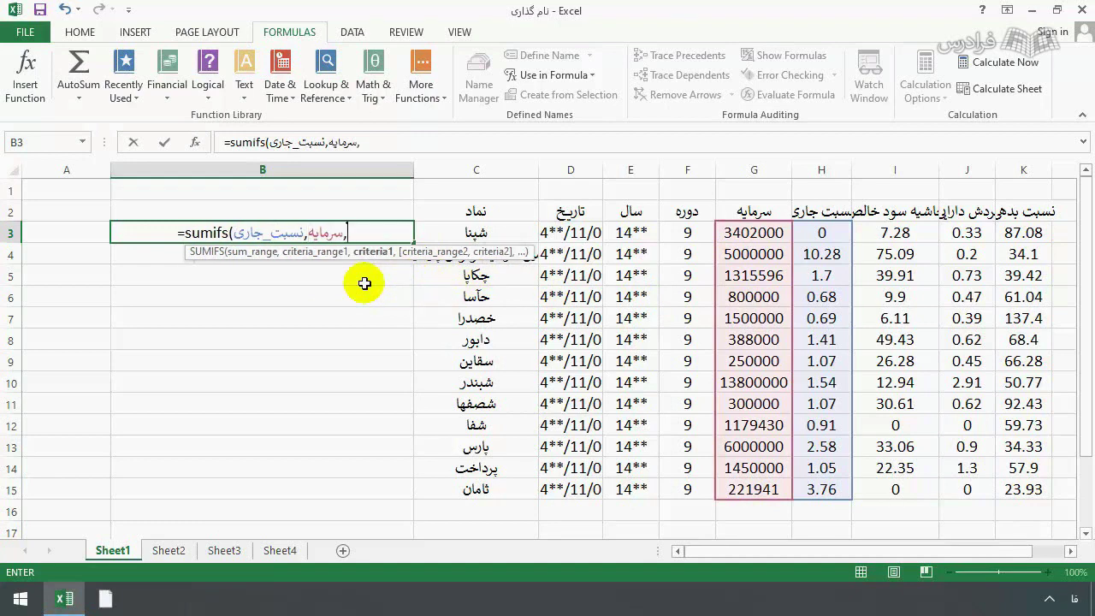
type("\"")
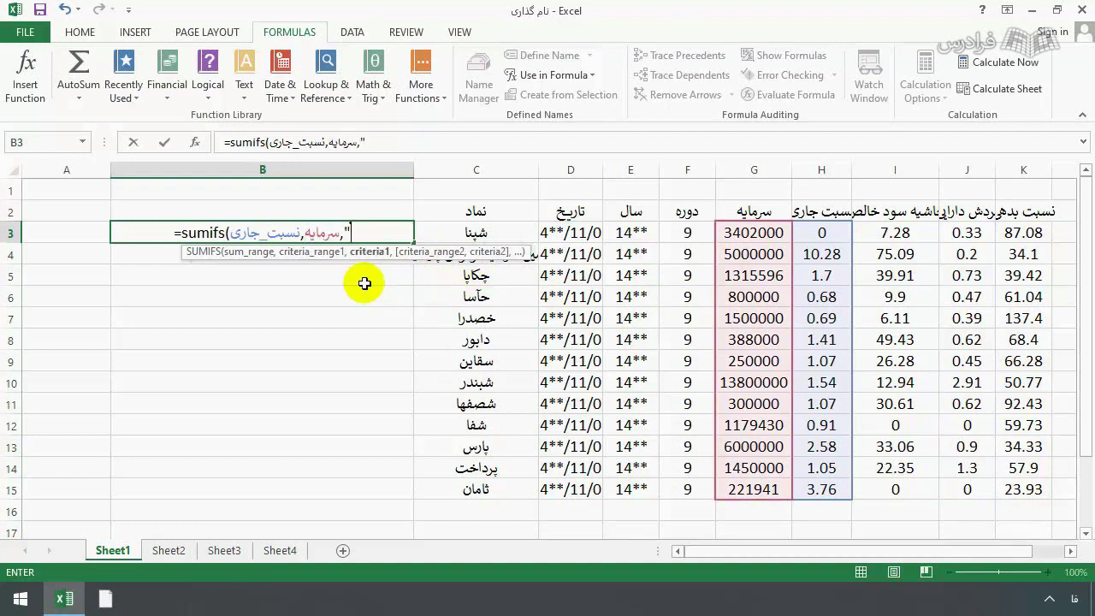
type(">5000000\"")
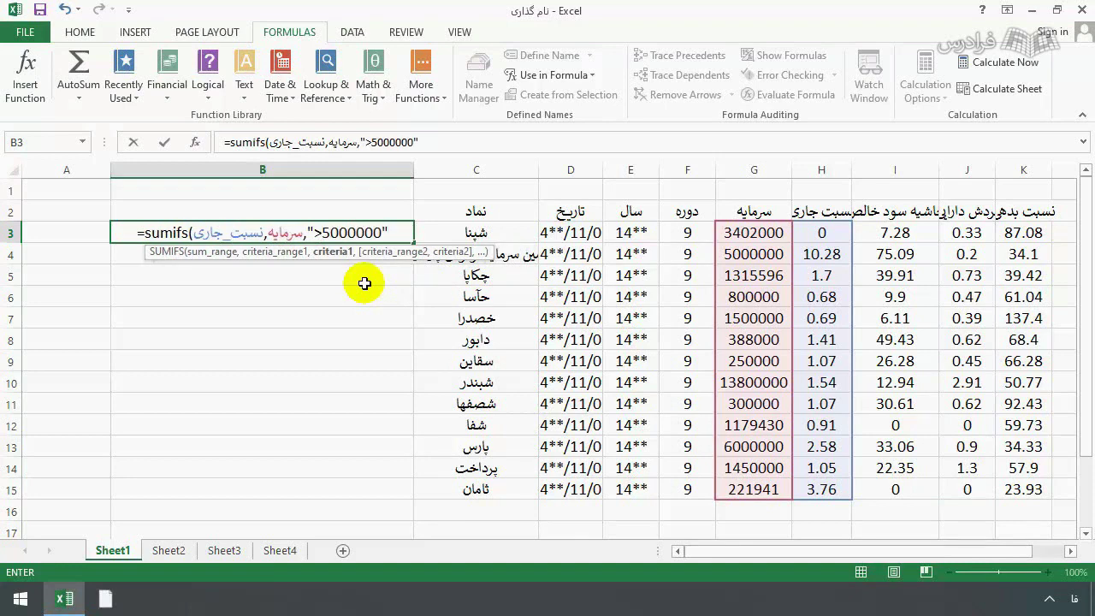
Add the named range حاشیه_سود_خالص with the criterion ">25" as the second SUMIFS condition and complete the formula in B3.
type(",")
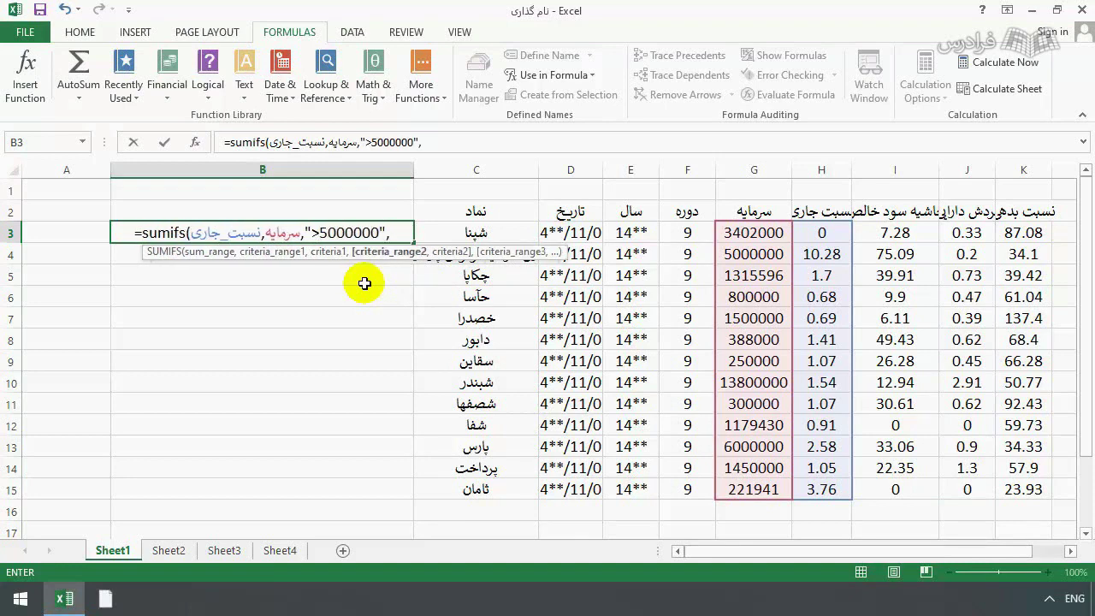
type("ح")
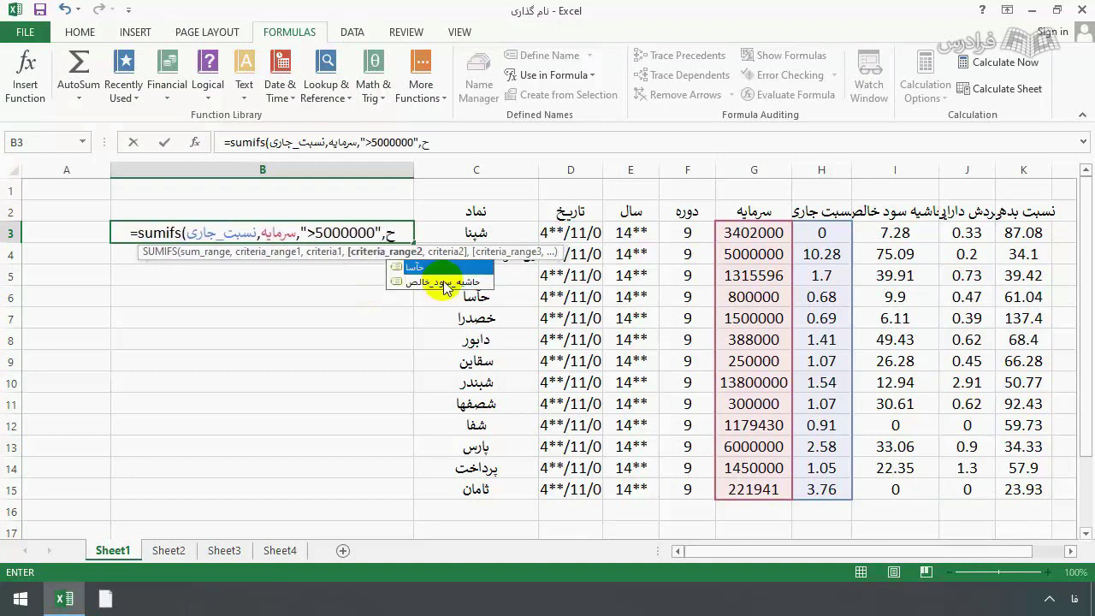
left_click(543, 77)
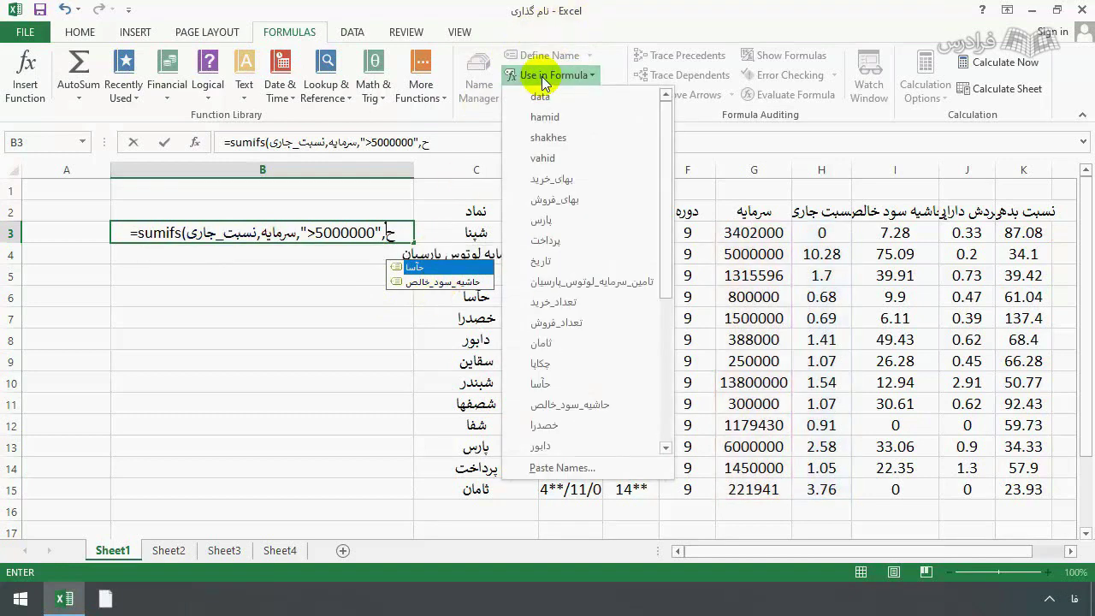
left_click(609, 407)
type(",")
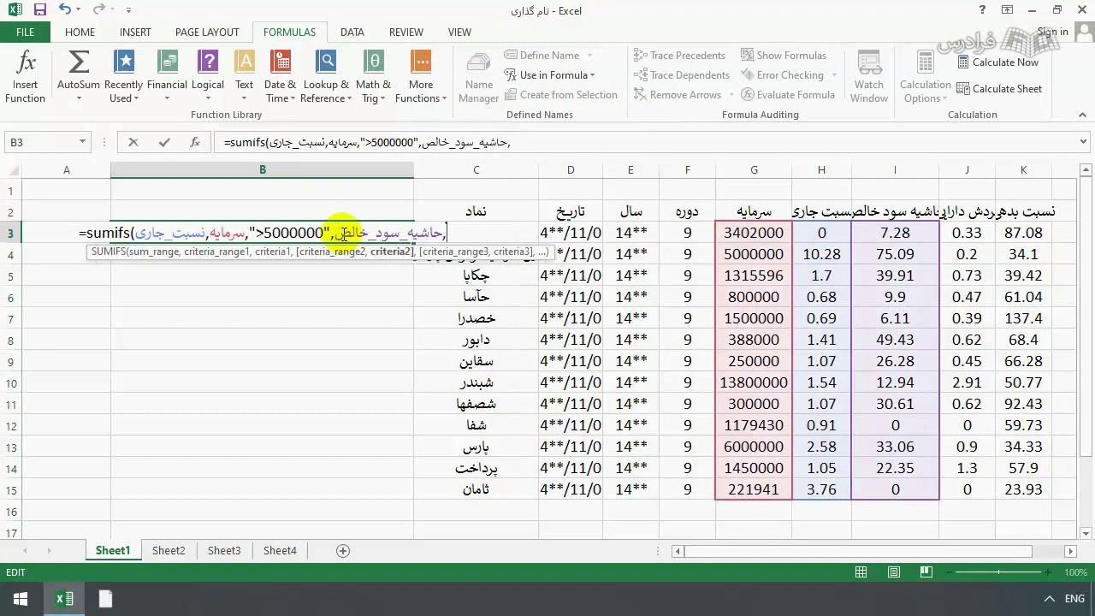
type("\"")
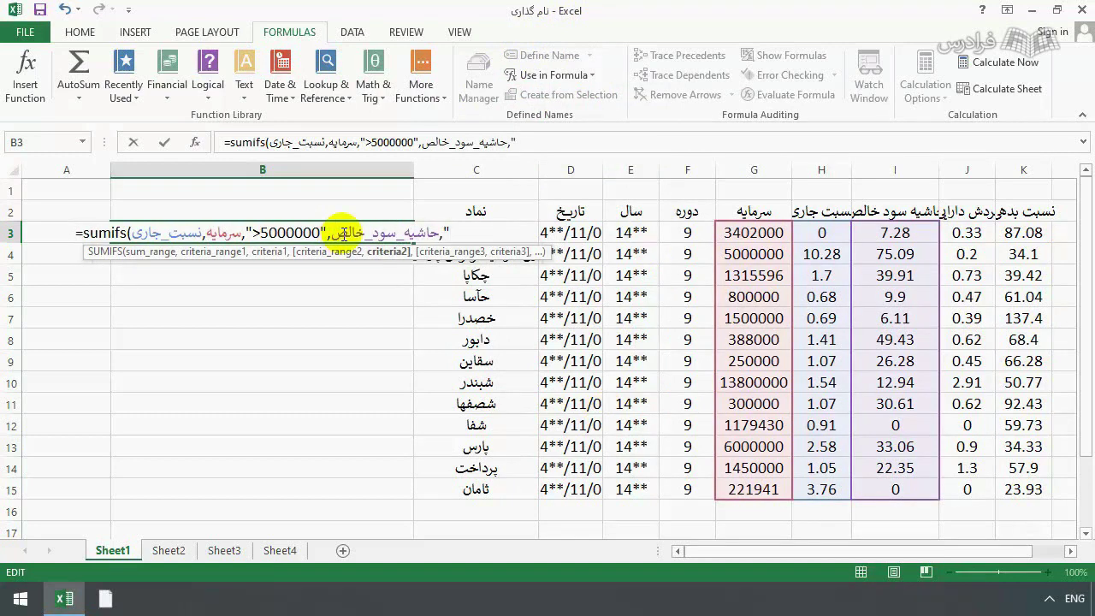
type(">25,")
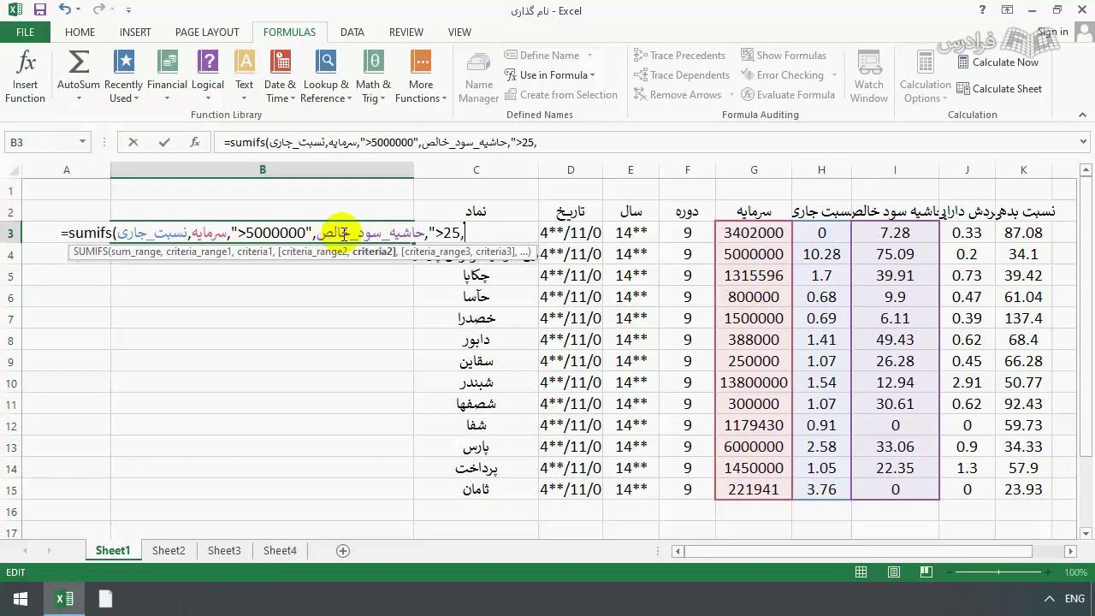
key("BackSpace")
type(")")
key("Return")
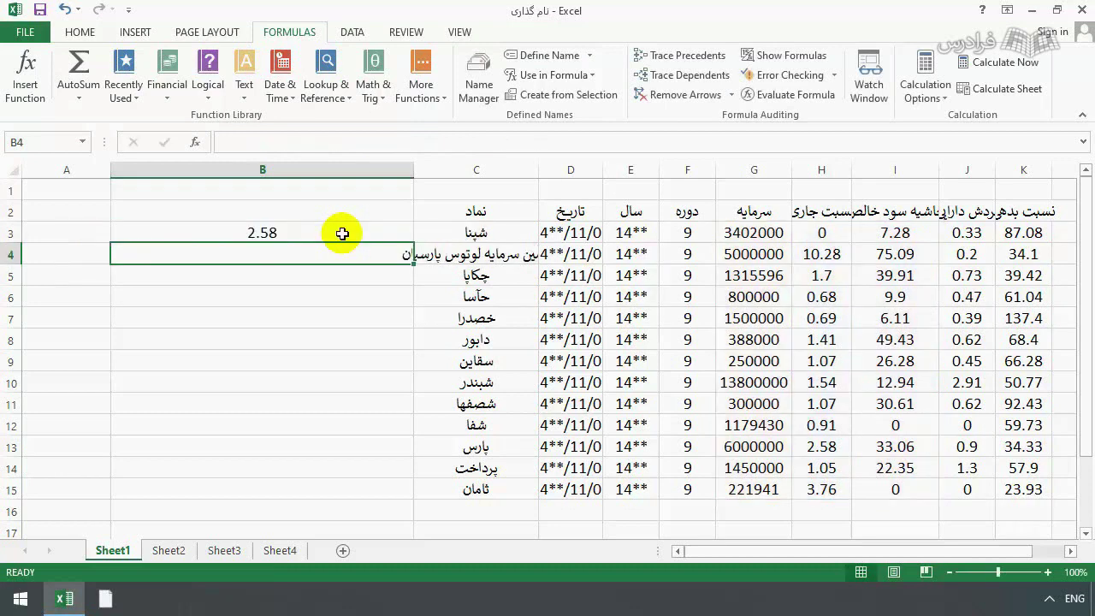
left_click(343, 234)
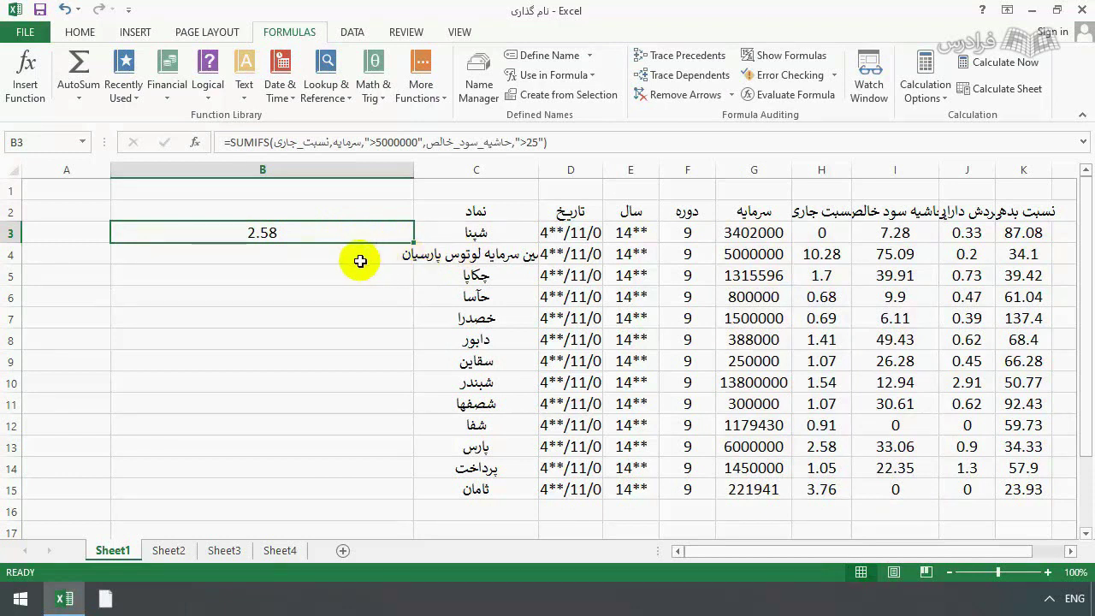
Copy the symbol شبندر from C10 into A3 and the header سرمایه from G2 into A4.
left_click(476, 383)
key("ctrl+c")
left_click(66, 233)
key("ctrl+v")
key("Escape")
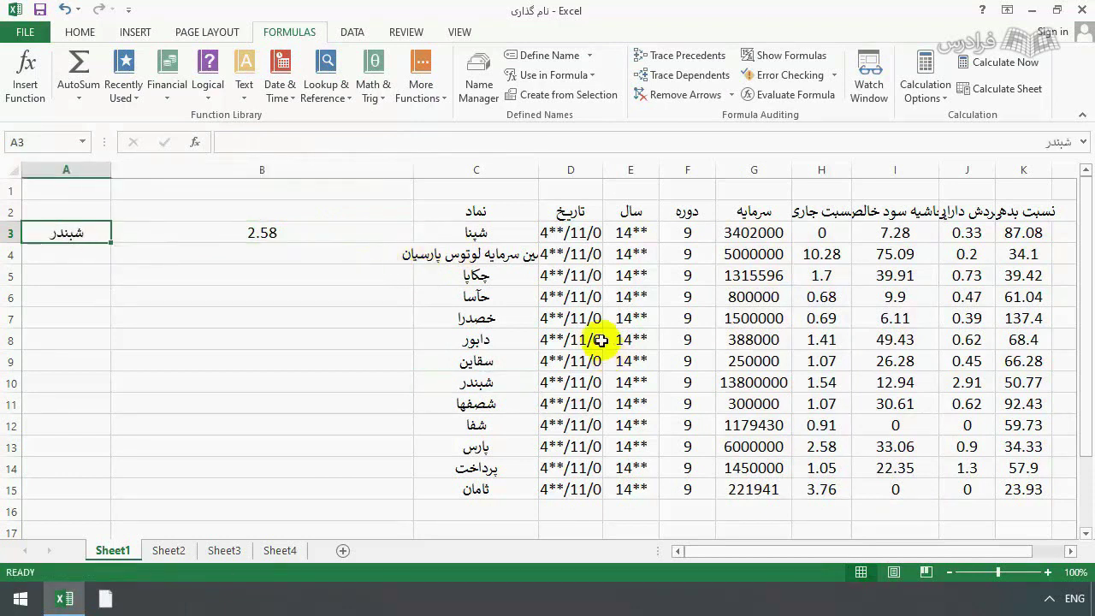
left_click(752, 214)
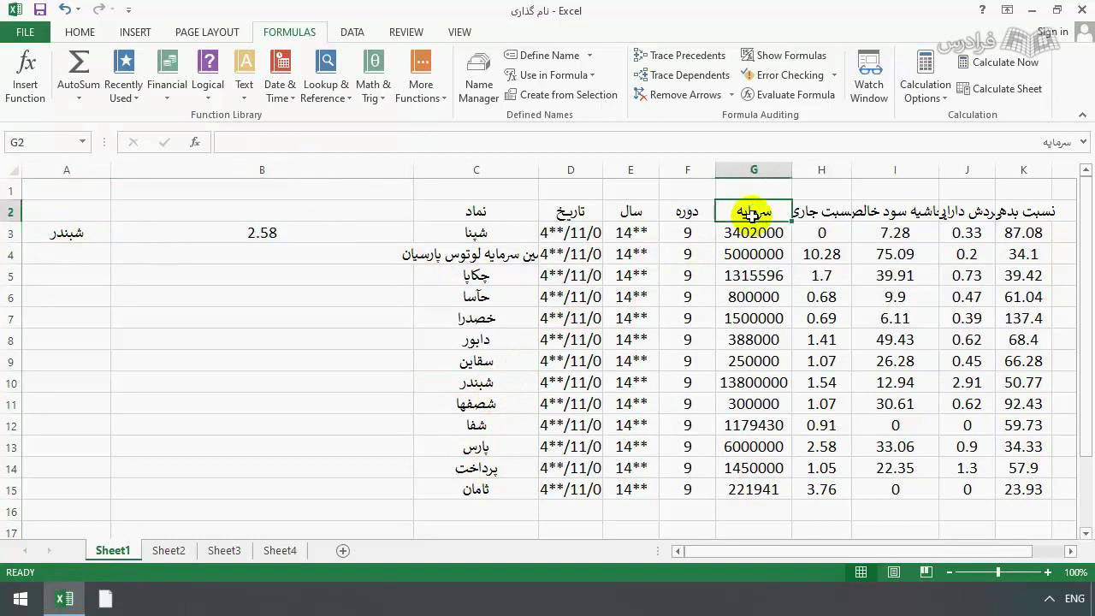
key("ctrl+c")
left_click(66, 254)
key("ctrl+v")
Assign the name namad to the symbol cells C3:C15.
left_click_drag(451, 230, 446, 494)
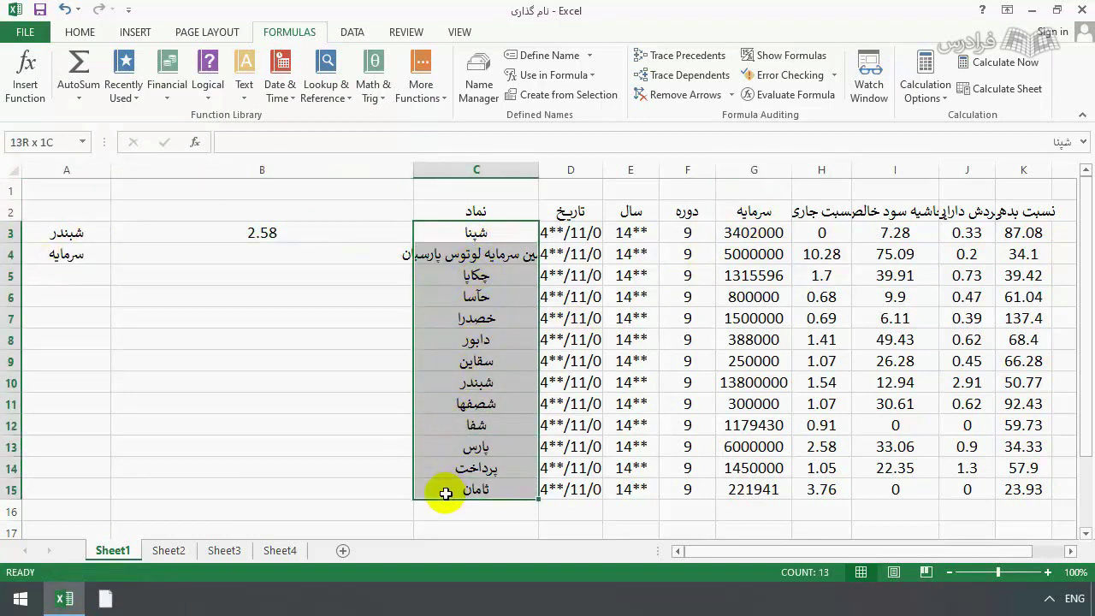
left_click(30, 142)
type("namad")
key("Return")
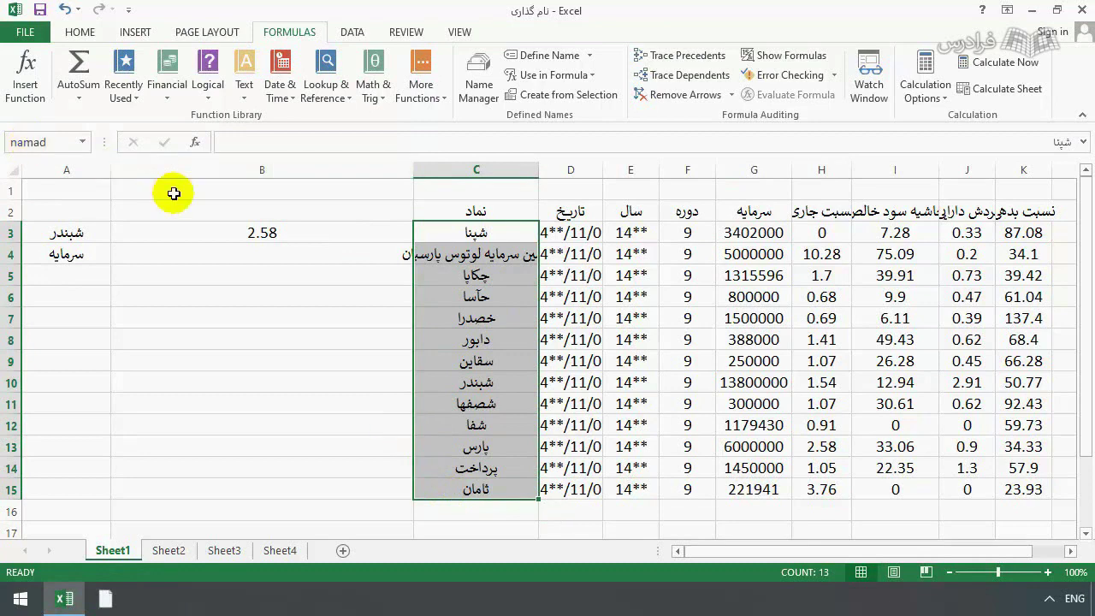
Enter a VLOOKUP formula in B4 that looks up A3 in the named range data, with column index 5 and match type 1.
left_click(196, 249)
type("=VLOOKUP")
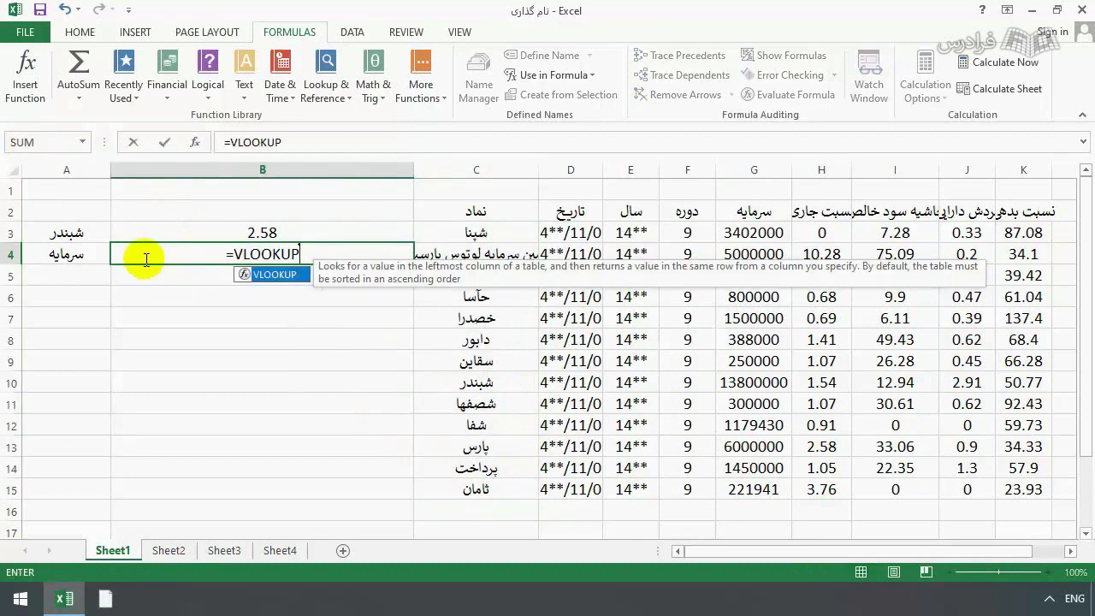
type("(")
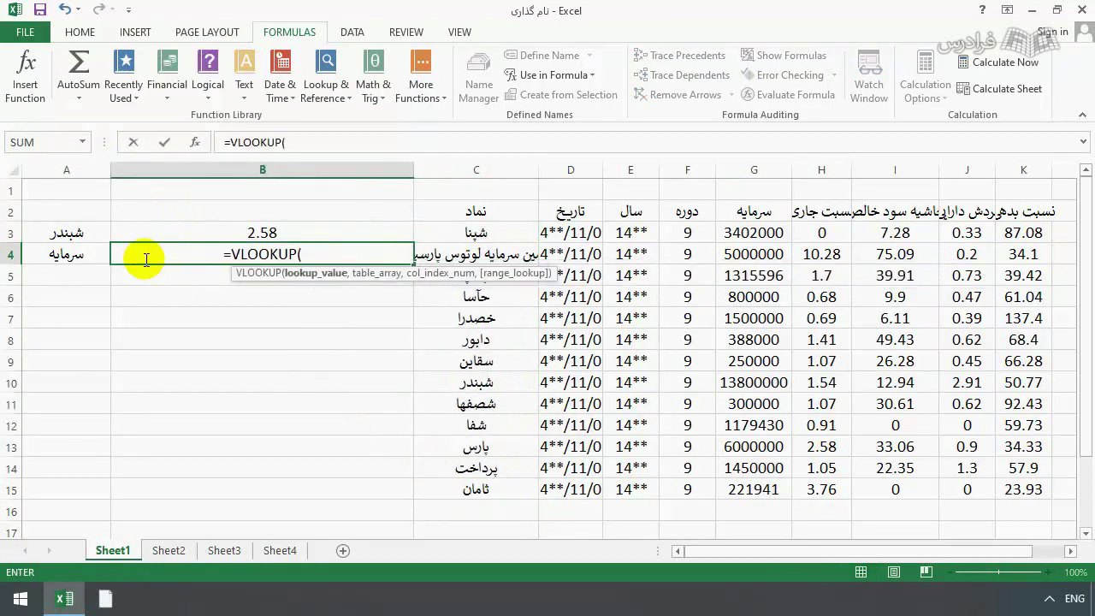
left_click(75, 232)
type(",")
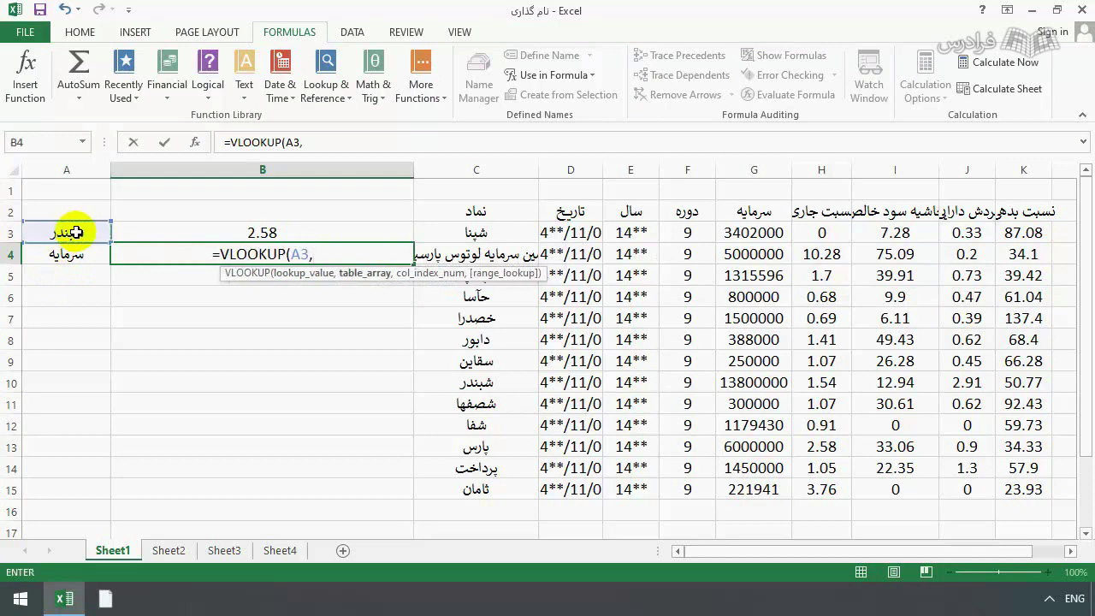
type("d")
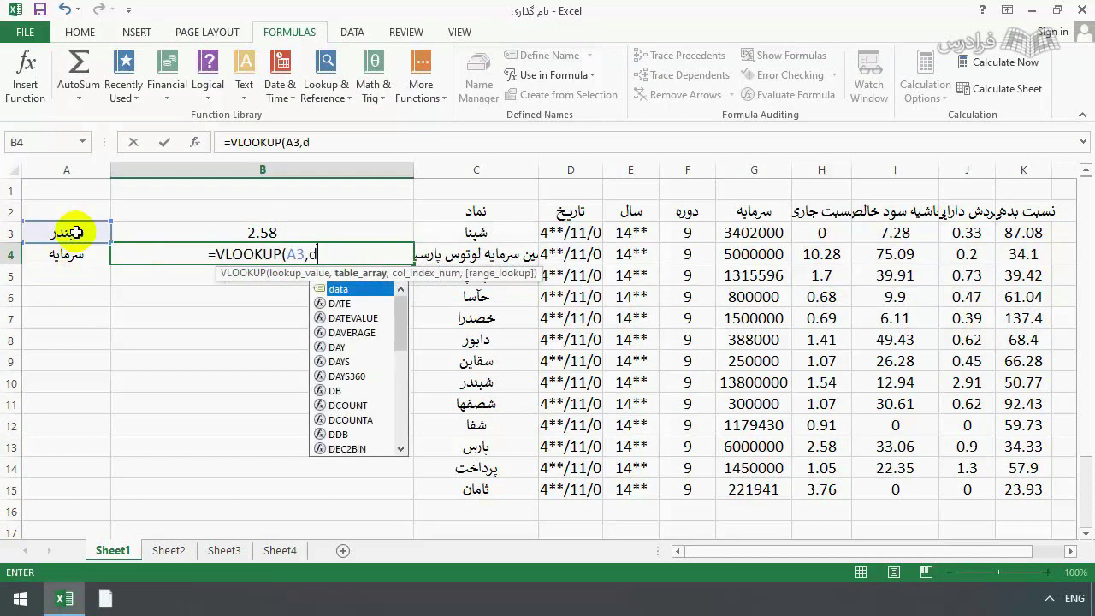
type("ata,")
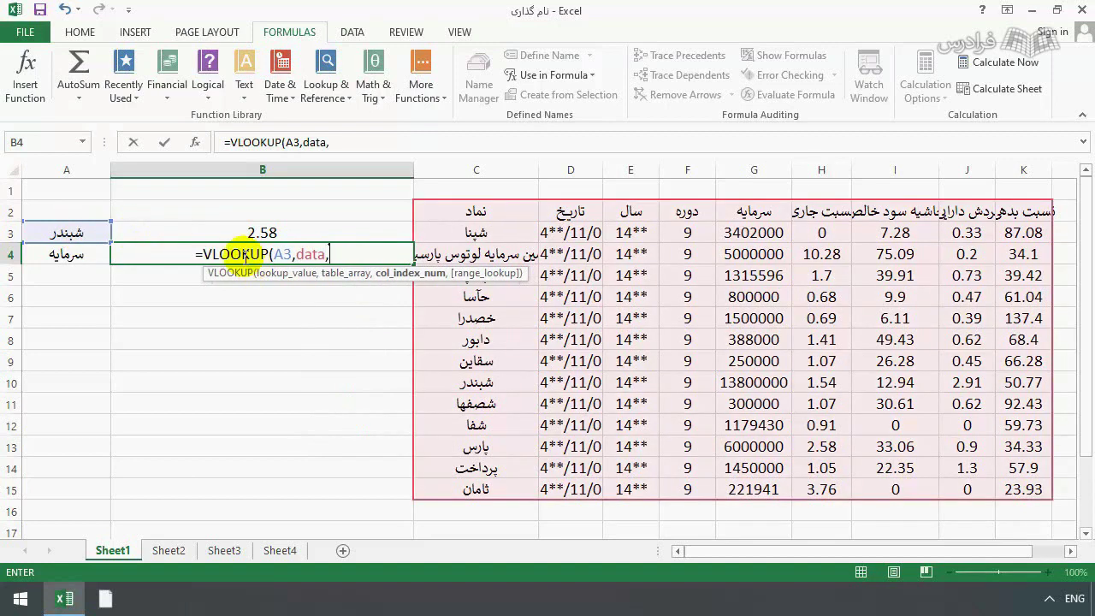
type("5,1")
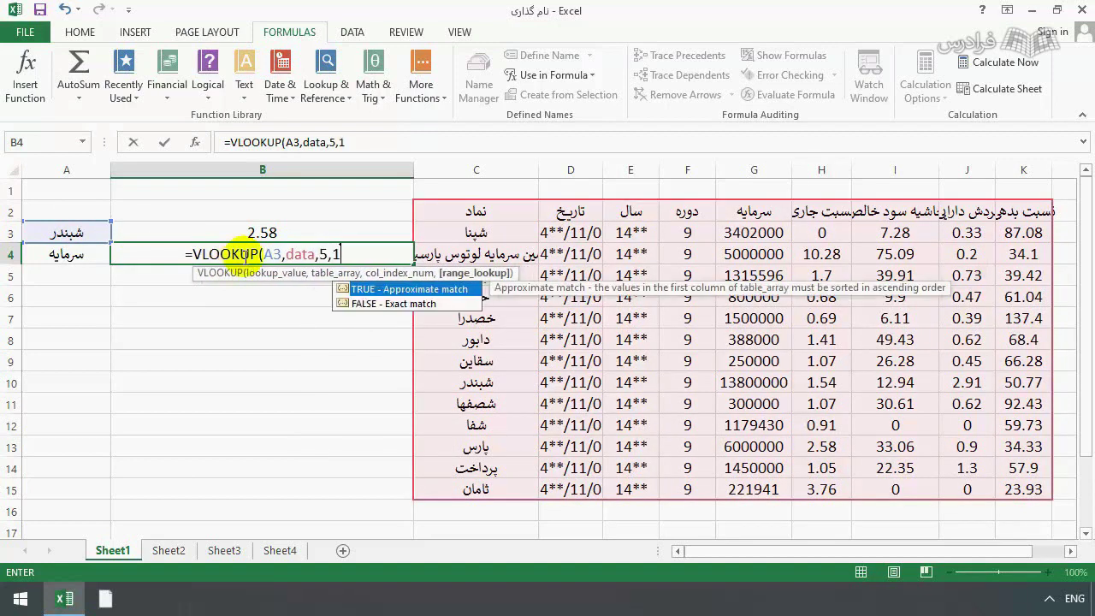
key("Return")
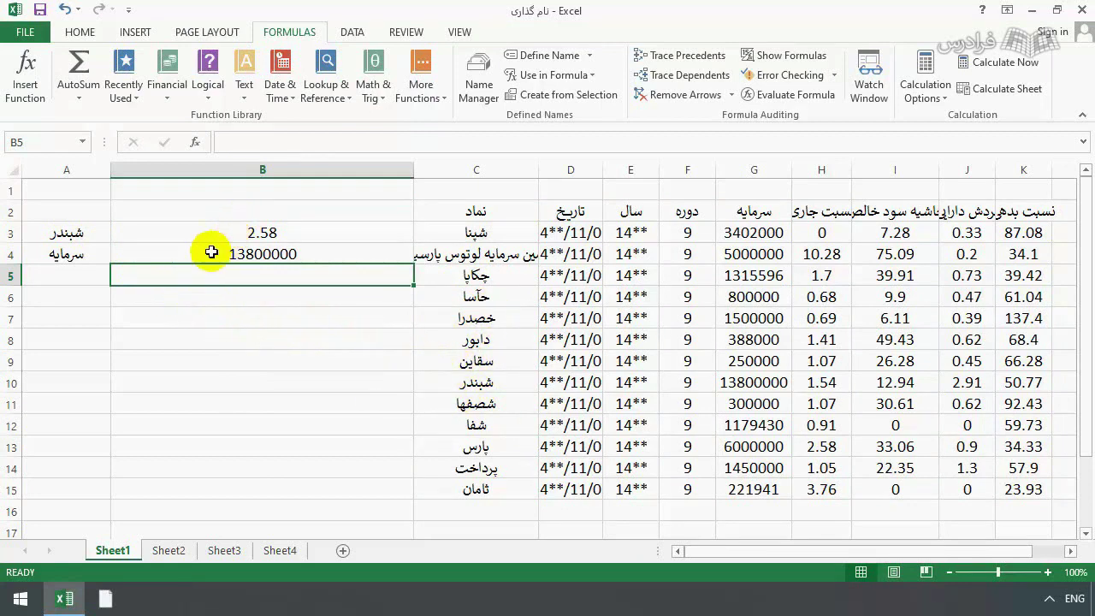
left_click(69, 256)
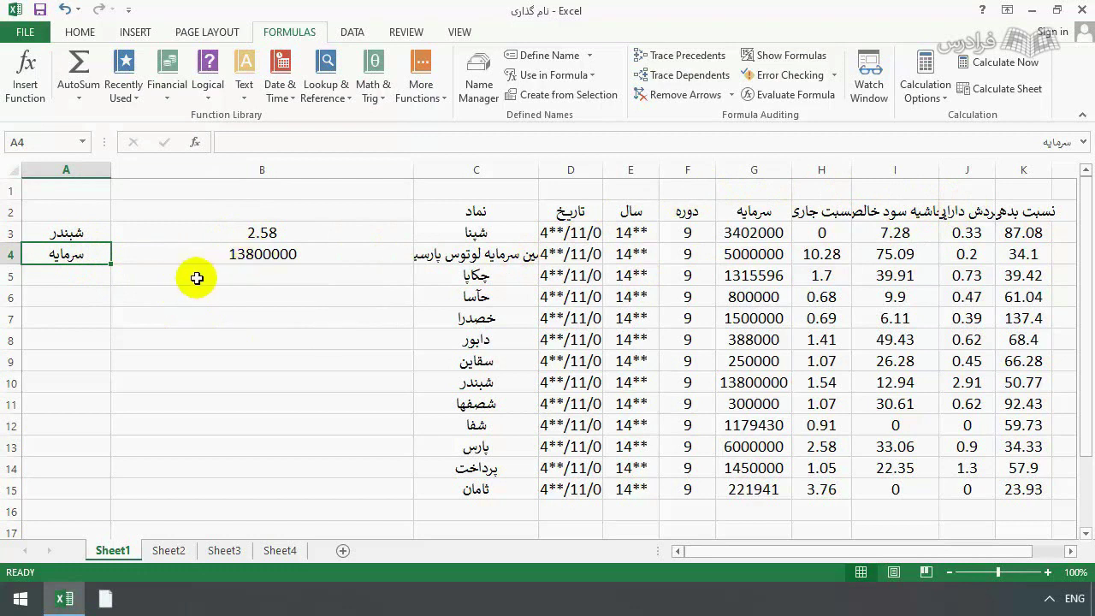
left_click(266, 256)
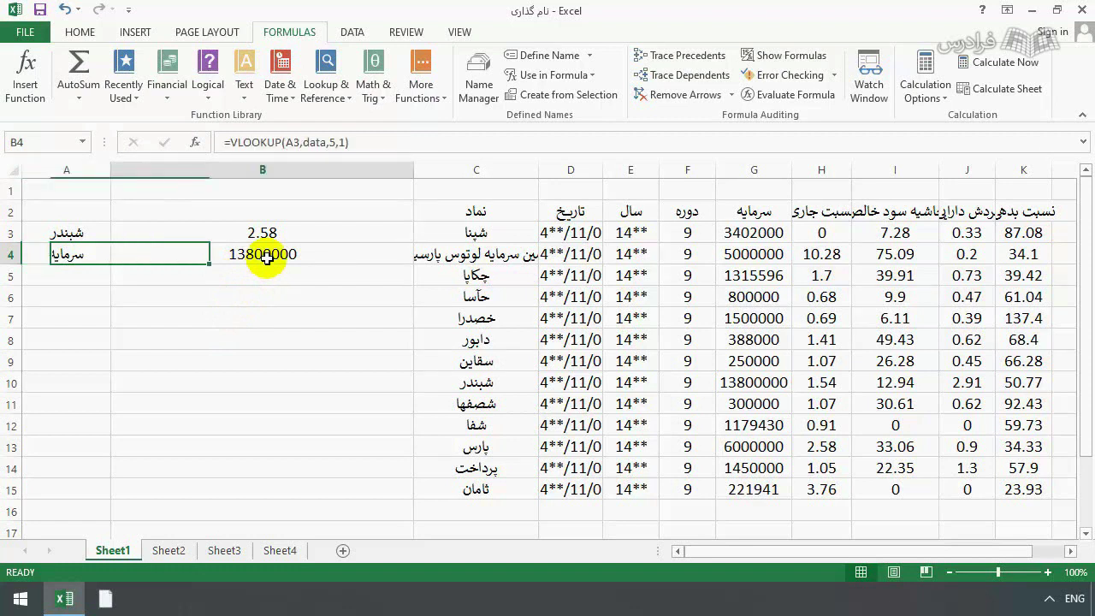
double_click(267, 257)
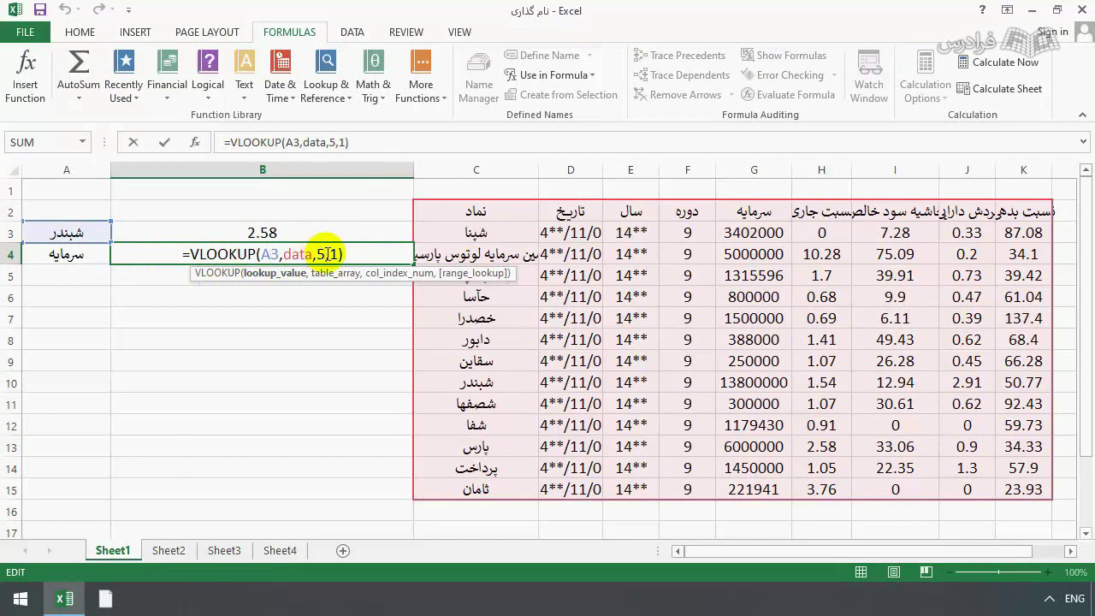
key("Return")
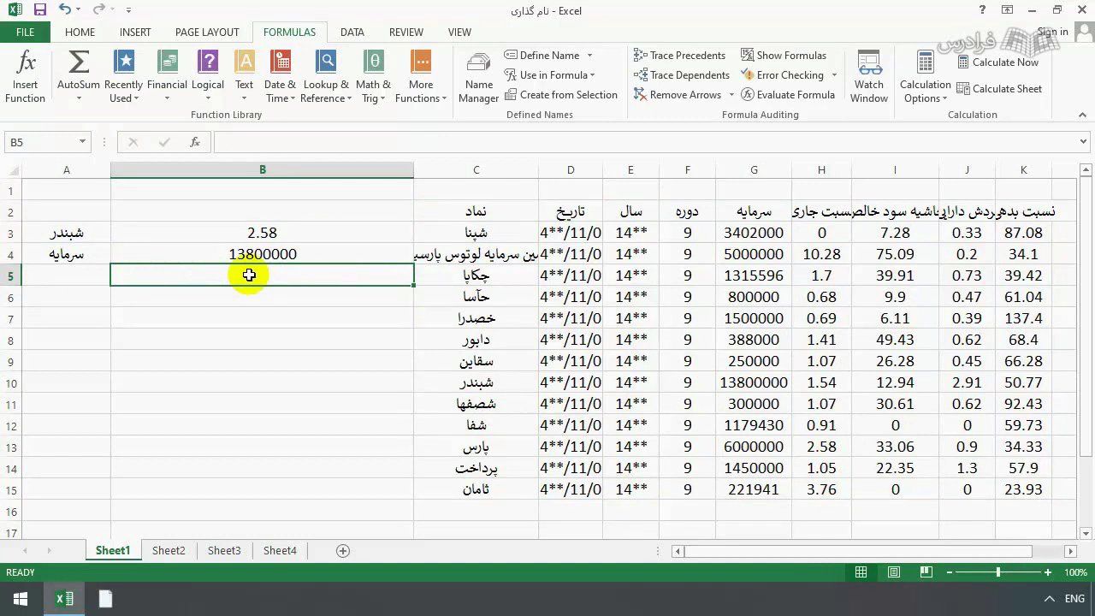
Enter a MATCH formula in B5 that finds A4 in the named range shakhes with match type 0.
type("=")
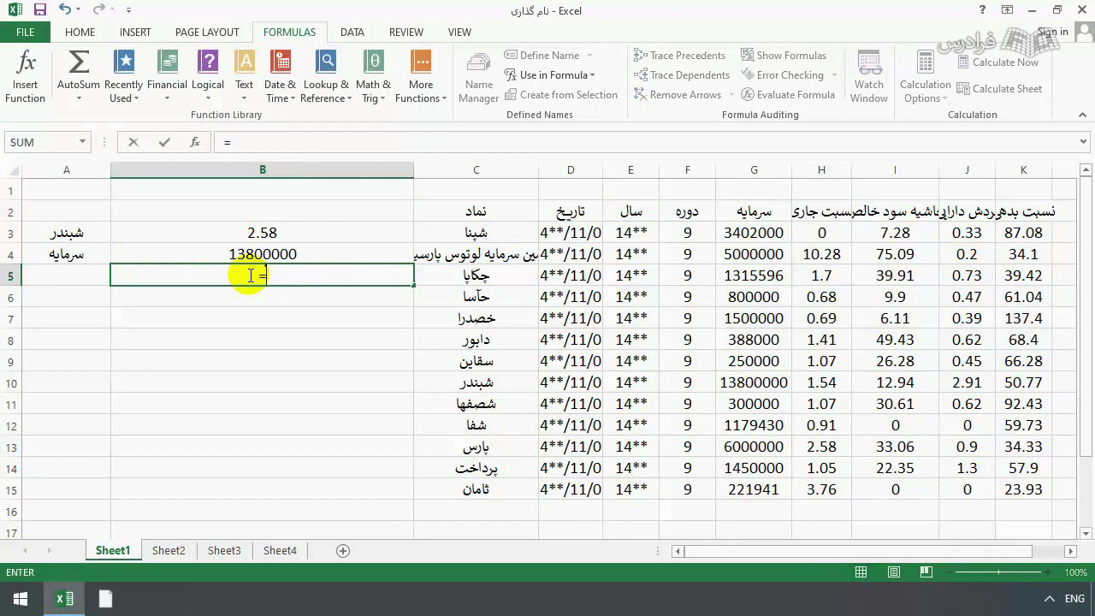
type("match(")
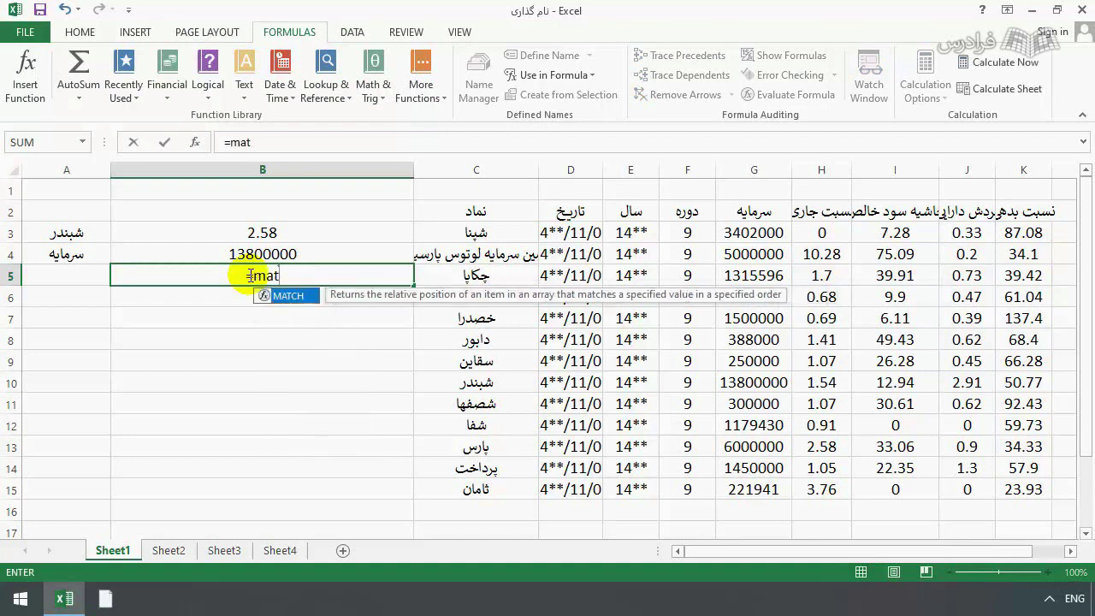
left_click(69, 257)
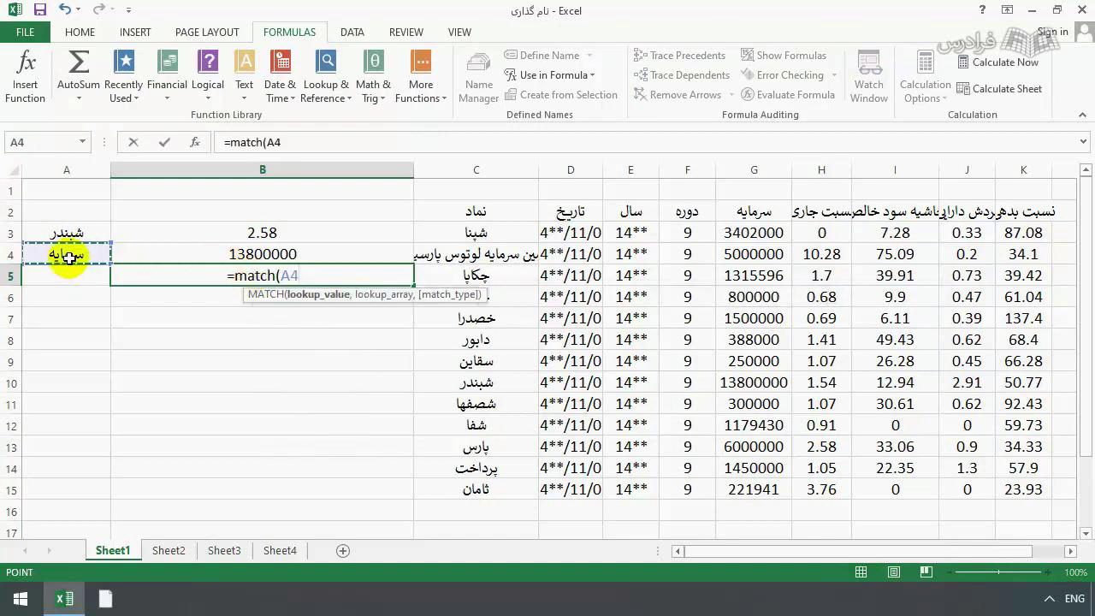
type(",shakhes,")
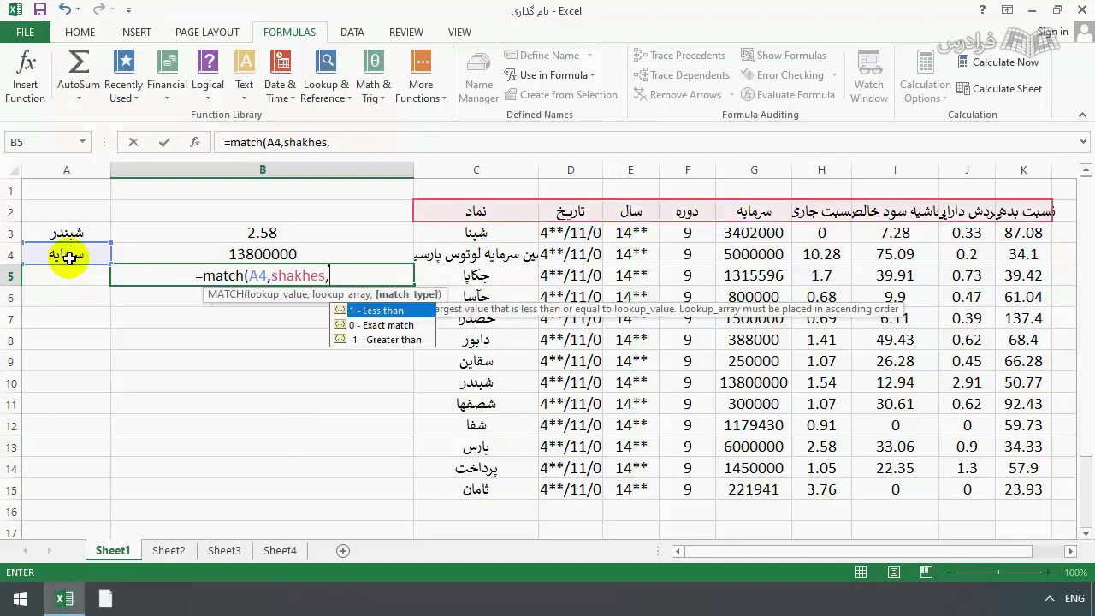
type("0")
key("Return")
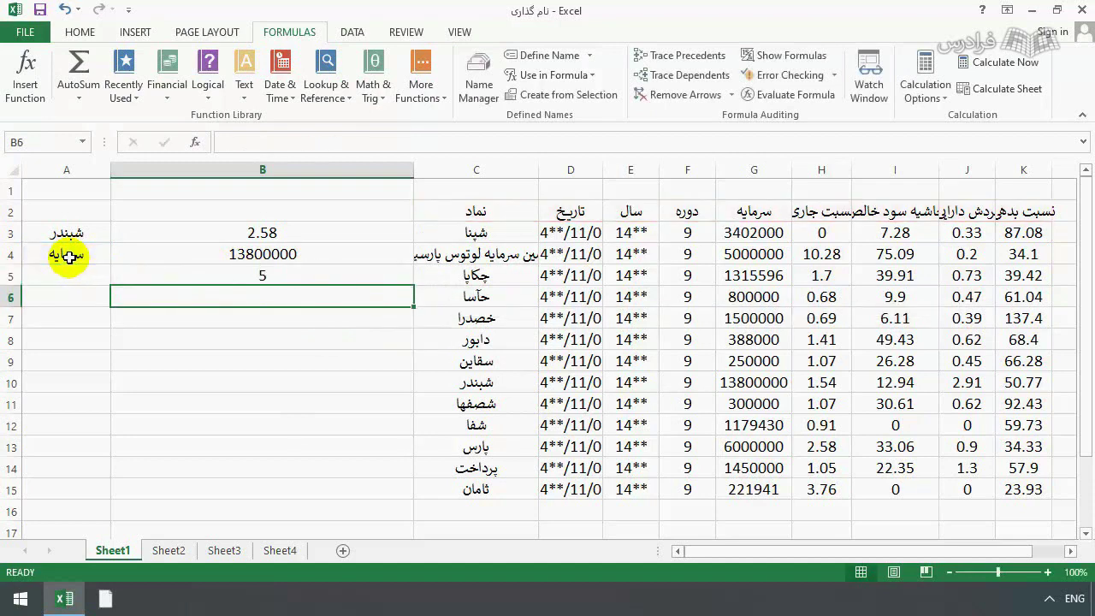
Replace the header in A4 with نسبت جاری copied from H2.
left_click(70, 255)
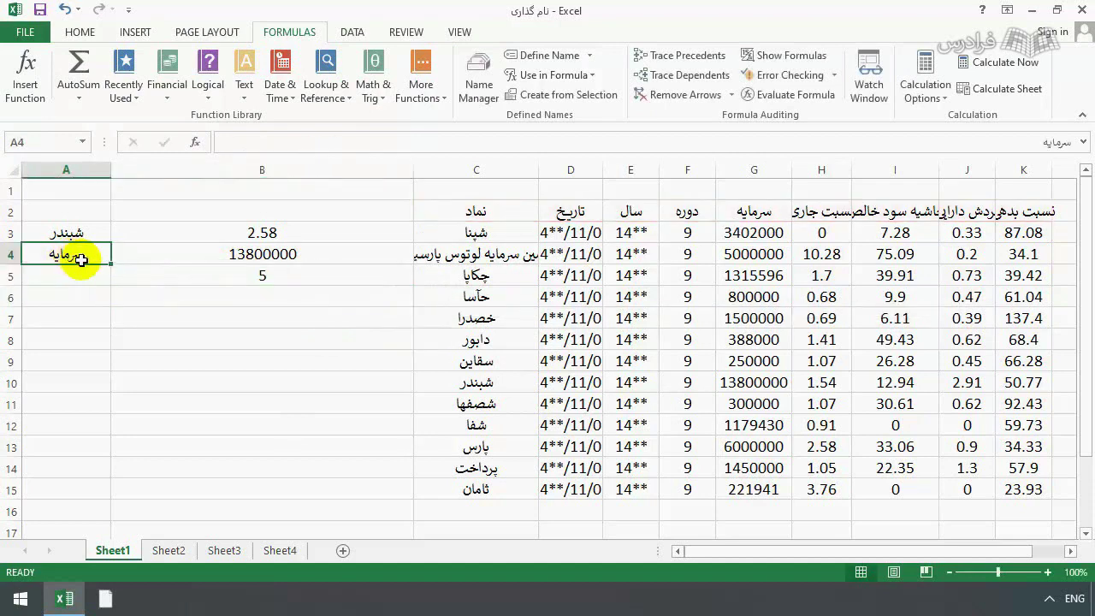
left_click(809, 213)
key("ctrl+c")
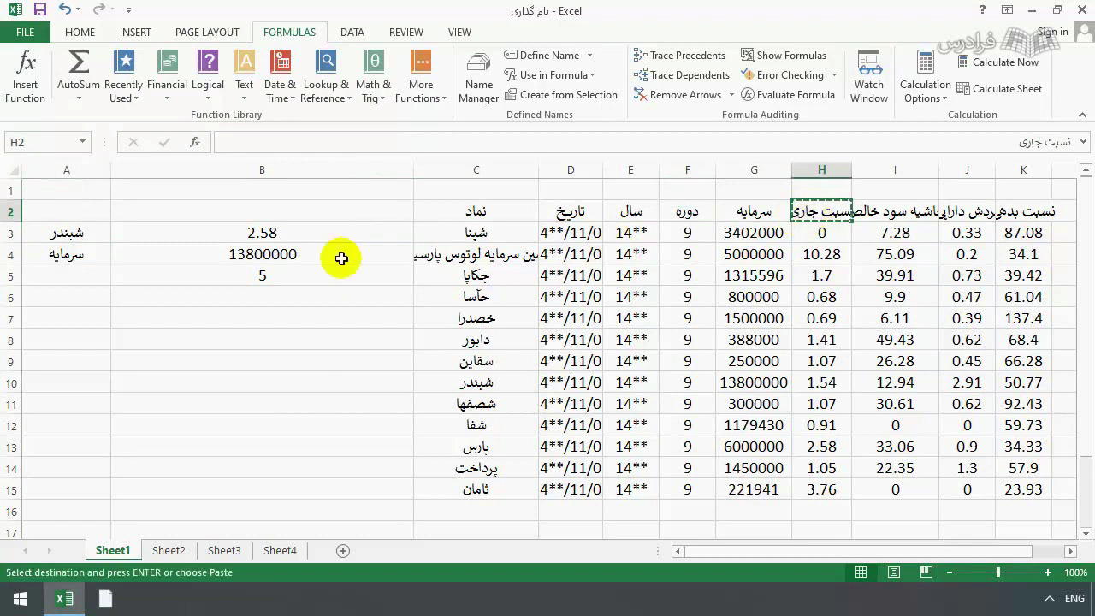
left_click(66, 255)
key("ctrl+v")
Start a VLOOKUP formula in B6 that looks up A3 in the named range data.
left_click(249, 296)
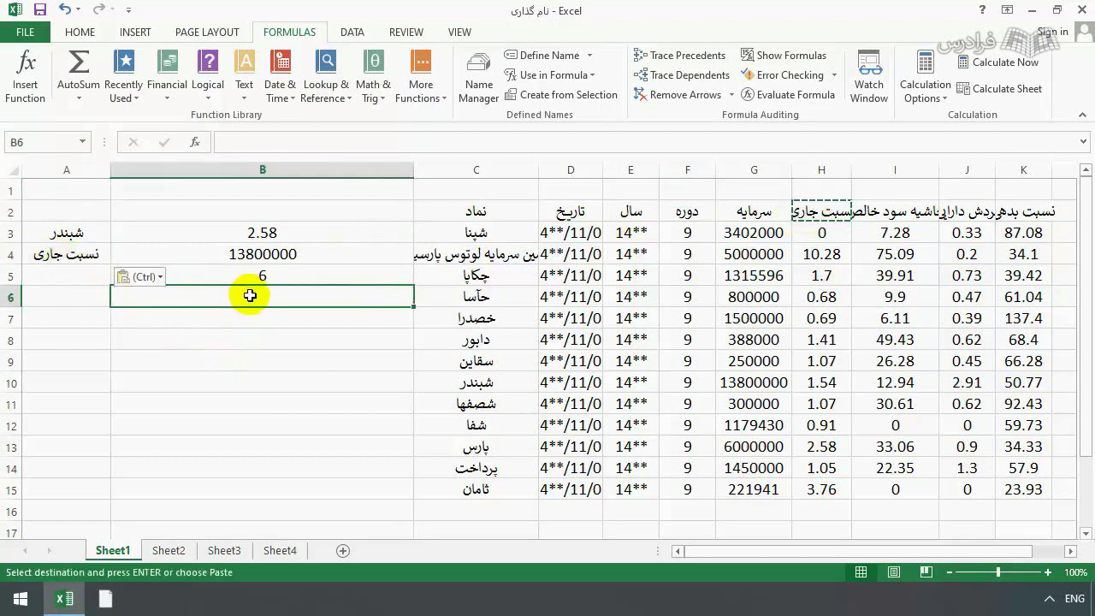
type("=vlo")
key("Tab")
left_click(68, 233)
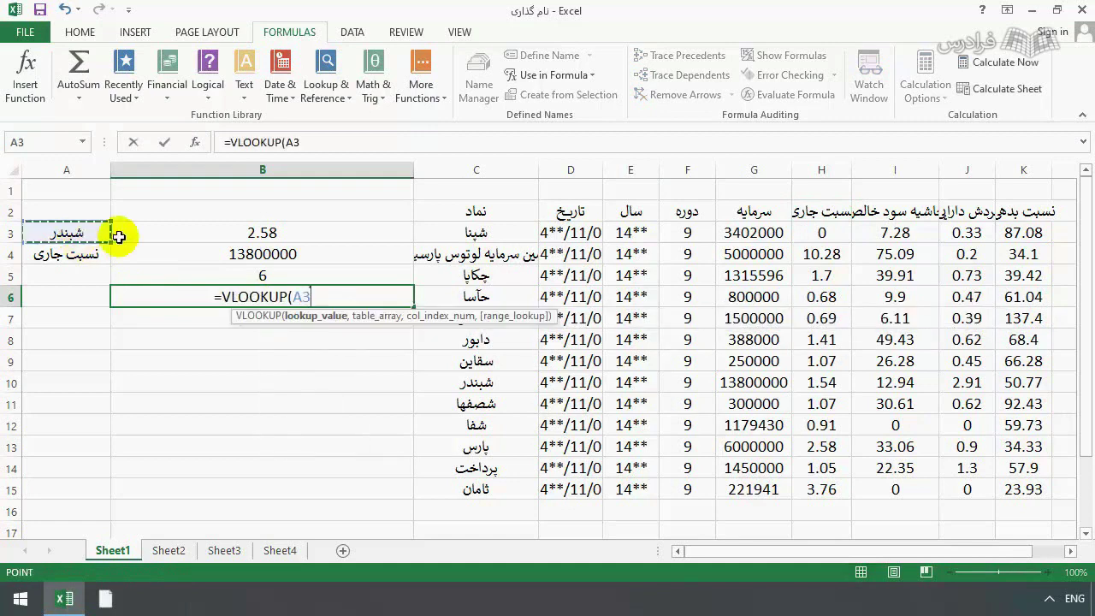
type(",da")
key("Tab")
type(",")
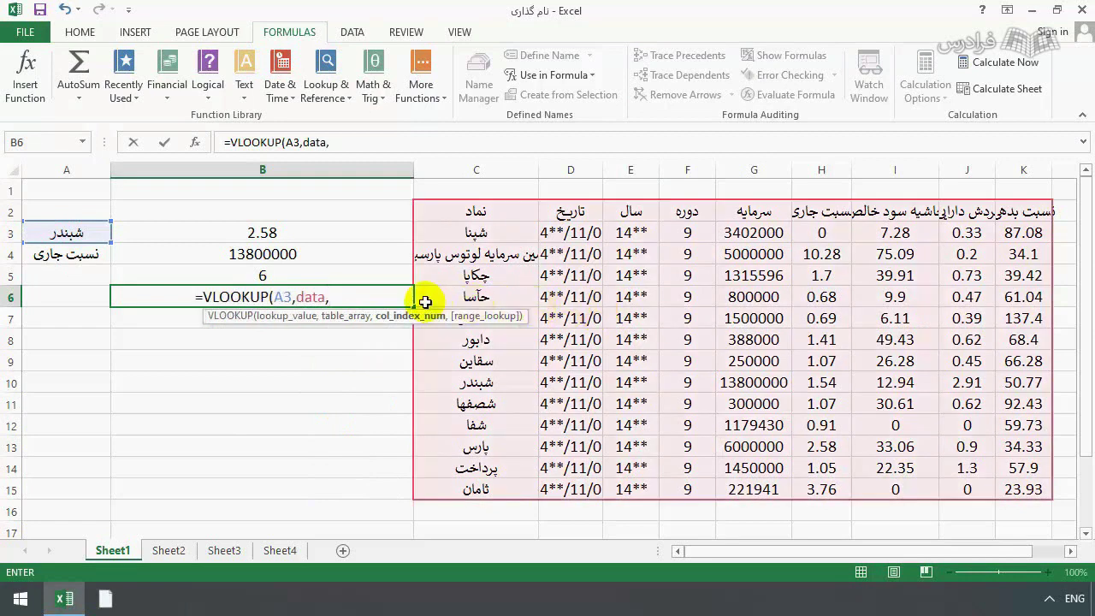
Complete the B6 formula with MATCH(A4,shakhes,0) as the column index and 1 as the range lookup, accepting the bracket correction.
type("match(")
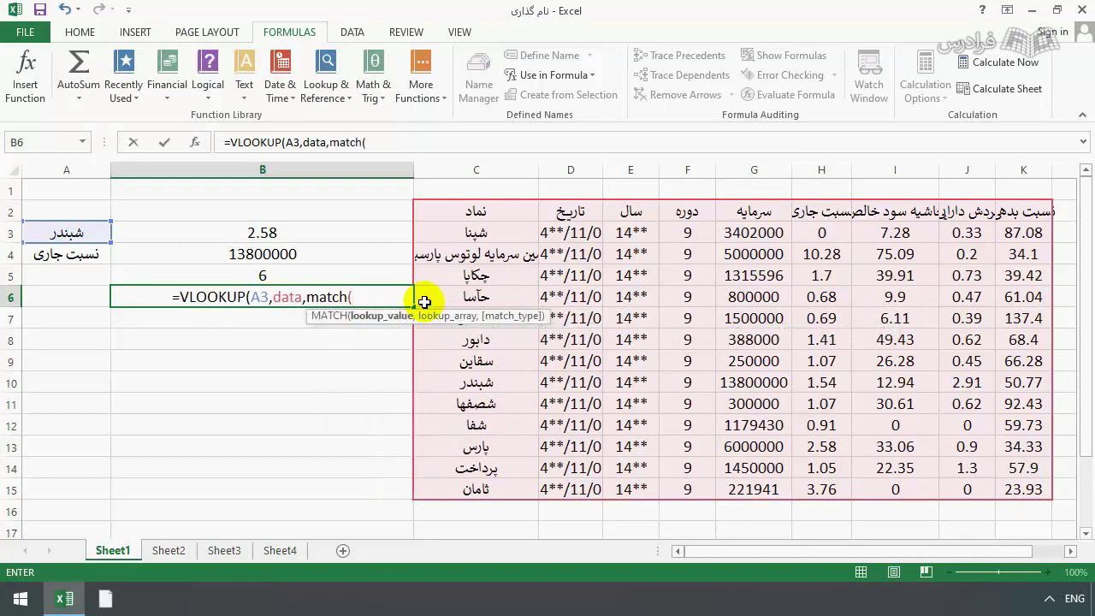
left_click(68, 258)
type(",shakhes,0")
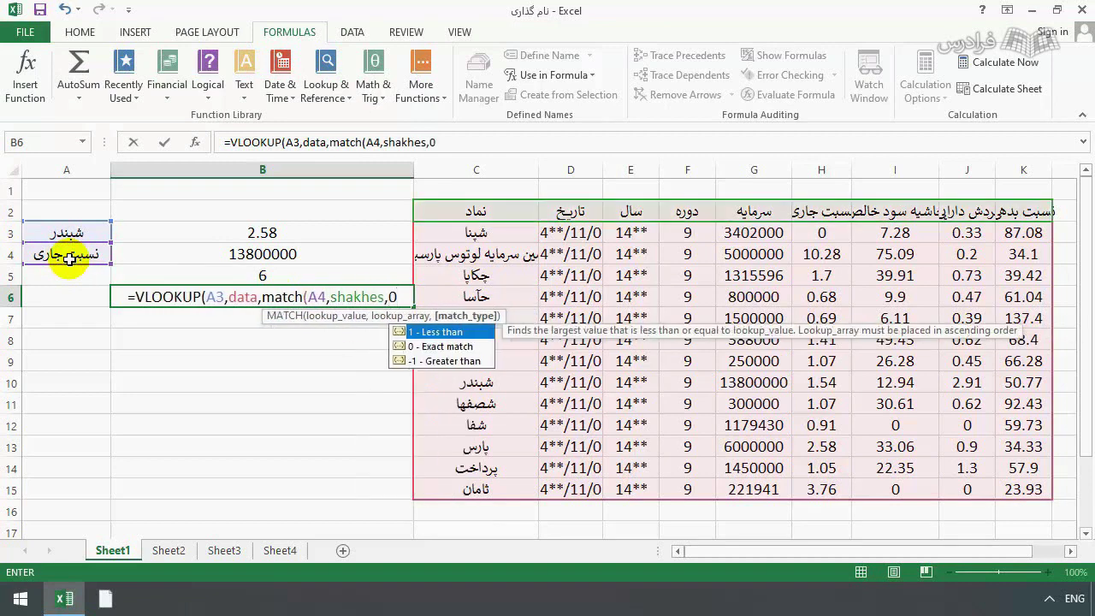
type("),")
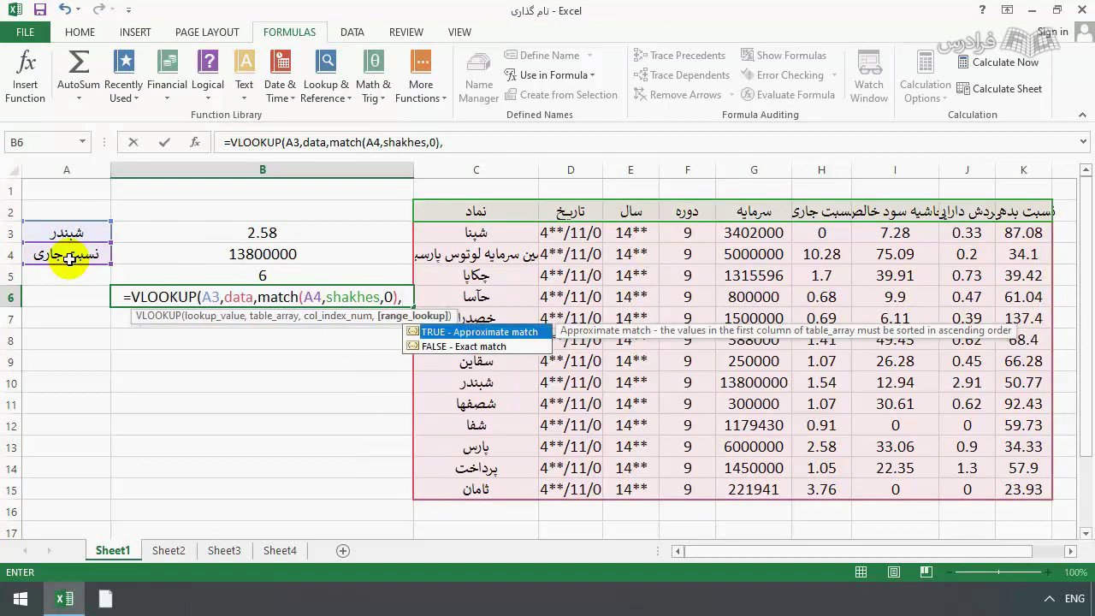
type("1")
key("Return")
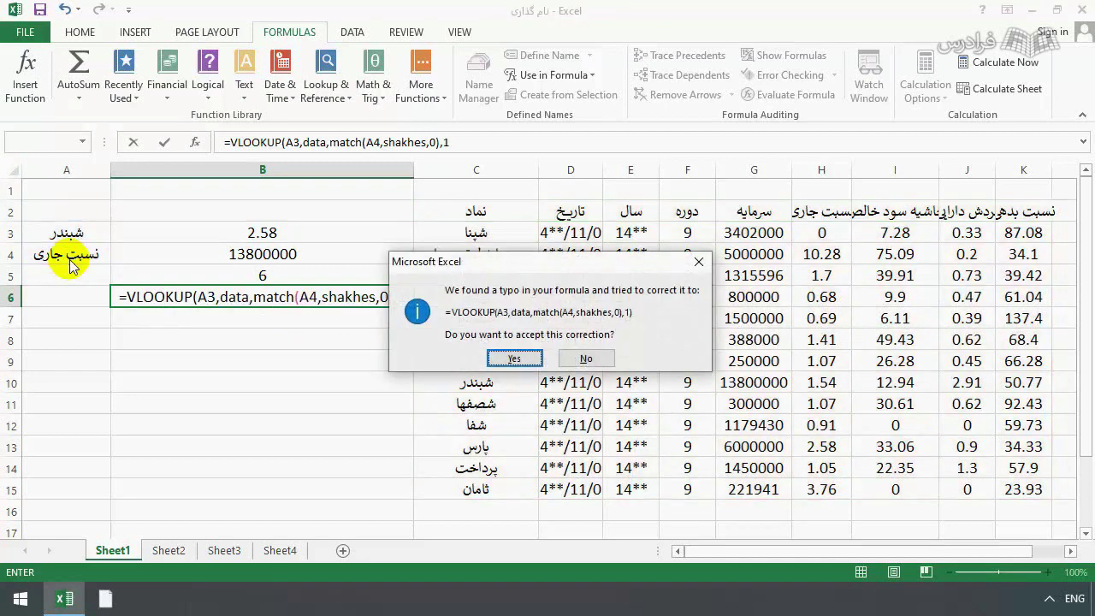
key("Return")
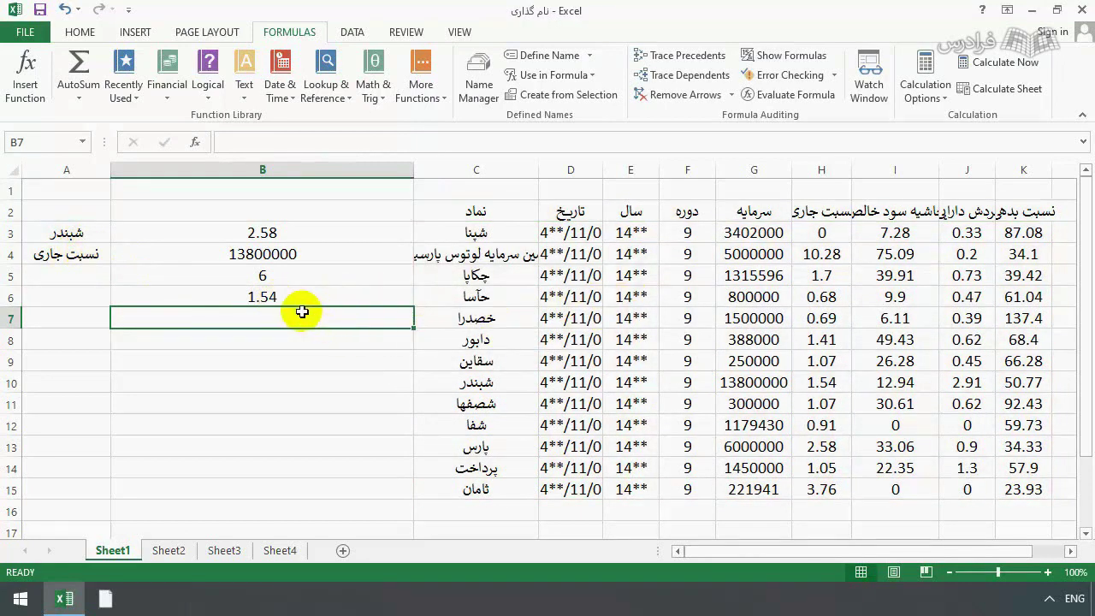
Replace the symbol in A3 with خصدرا copied from C7.
left_click(77, 234)
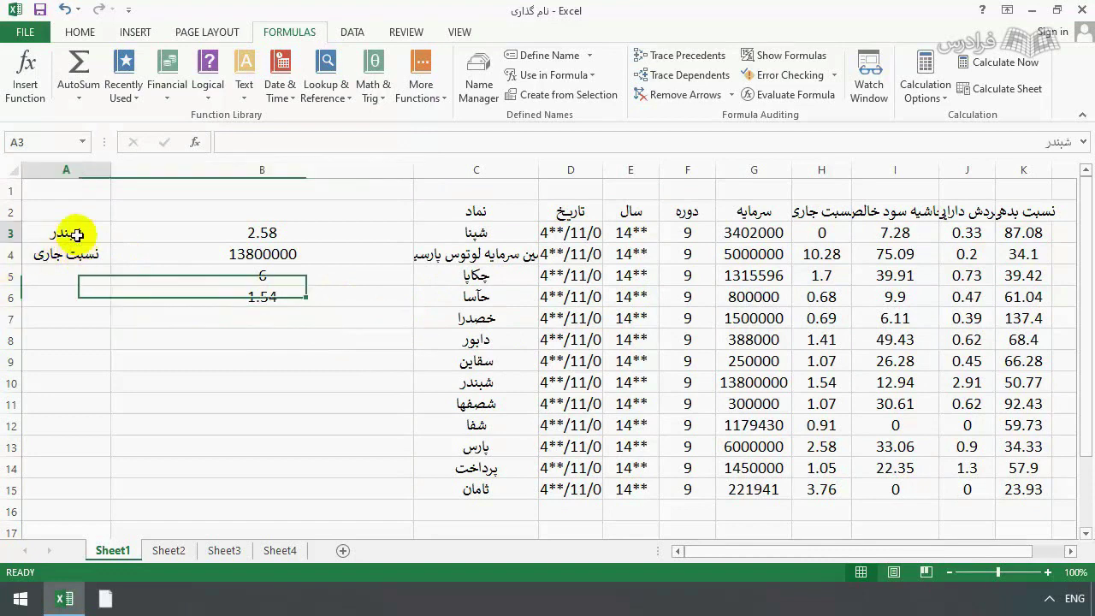
left_click(478, 318)
key("ctrl+c")
left_click(86, 232)
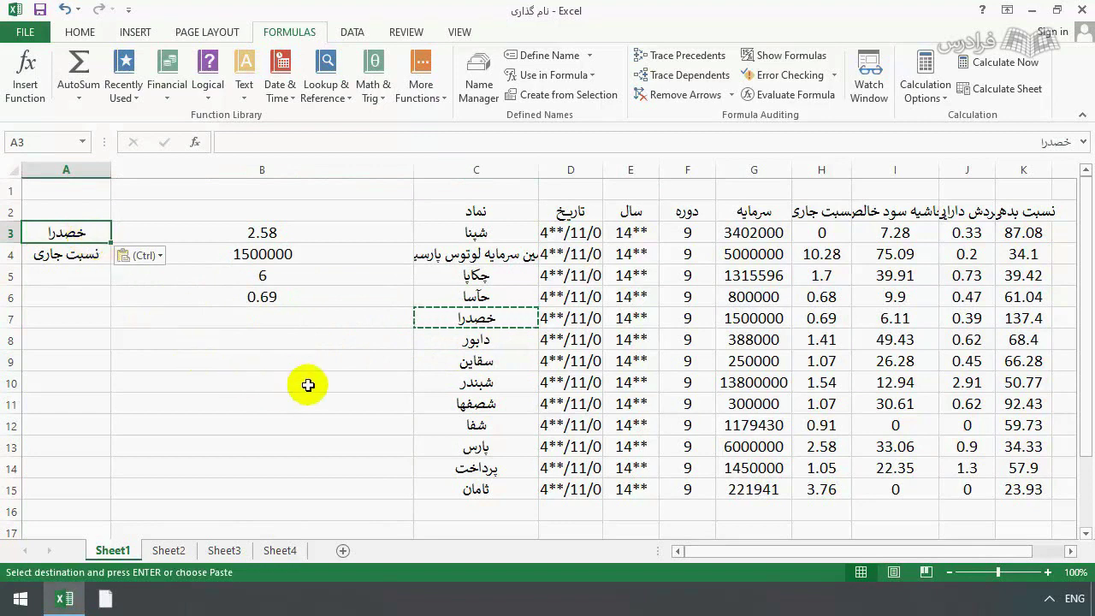
Replace the header in A4 with حاشیه سود خالص copied from I2.
left_click(900, 218)
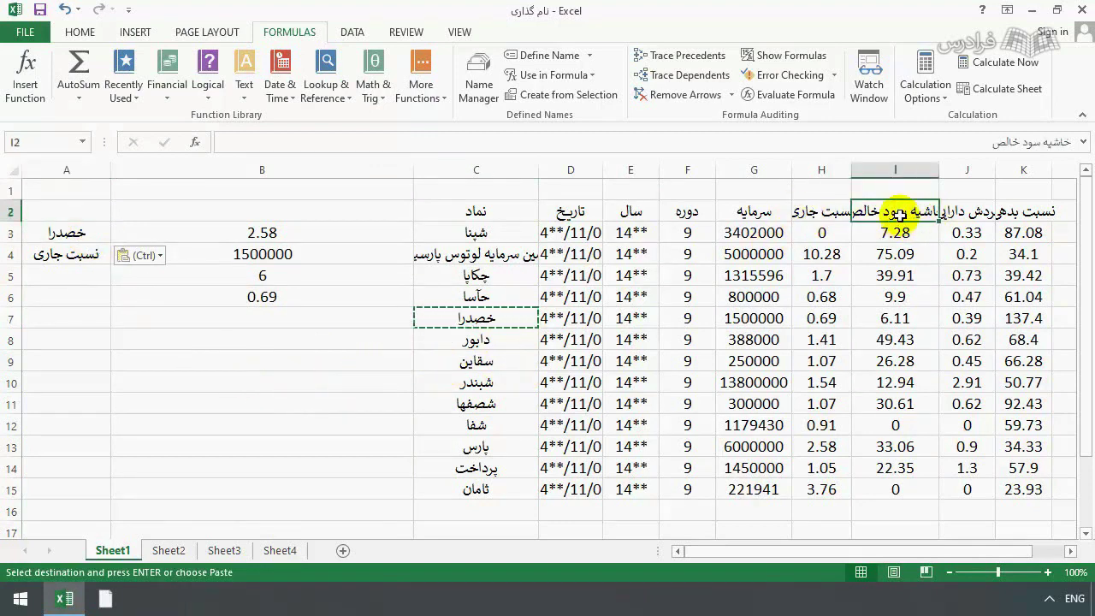
key("ctrl+c")
left_click(94, 255)
key("ctrl+v")
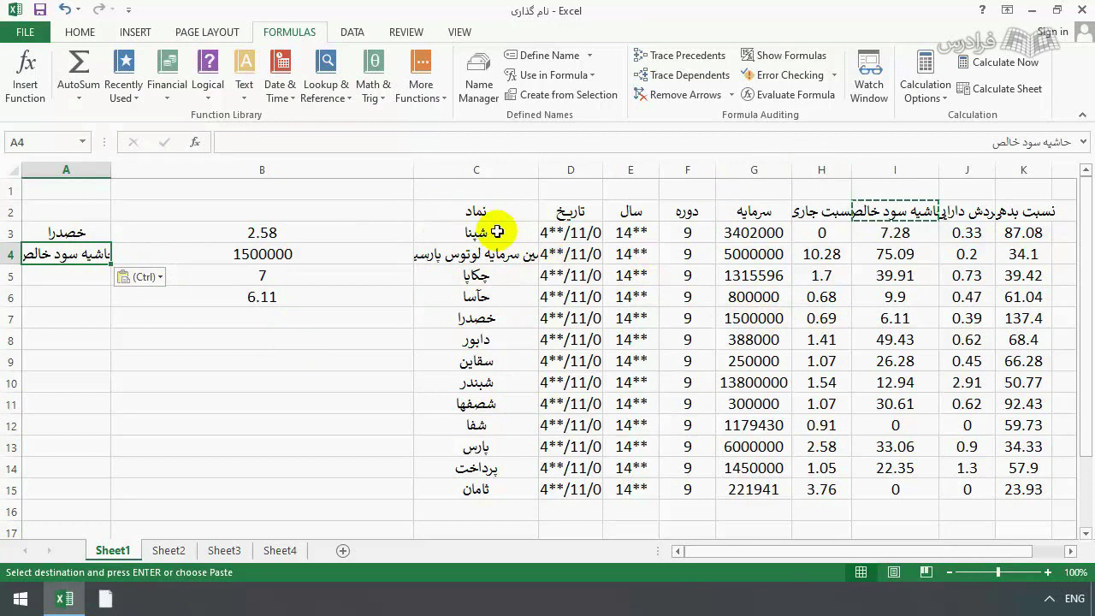
Start an INDEX formula in B7 on the named range data, with MATCH(A3,namad,0) as the row number.
left_click(231, 325)
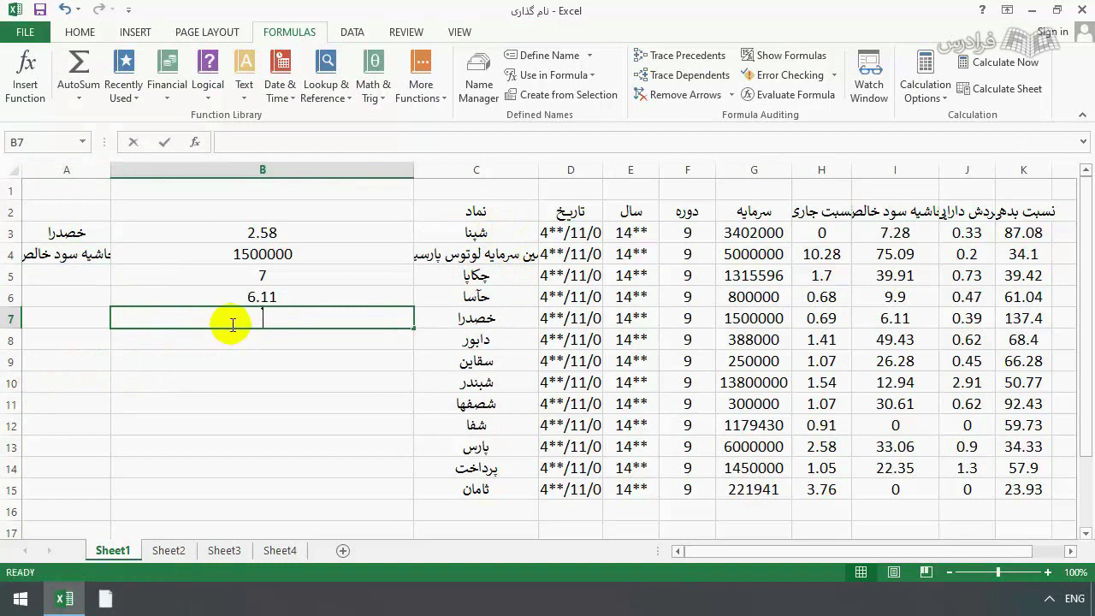
type("=index(")
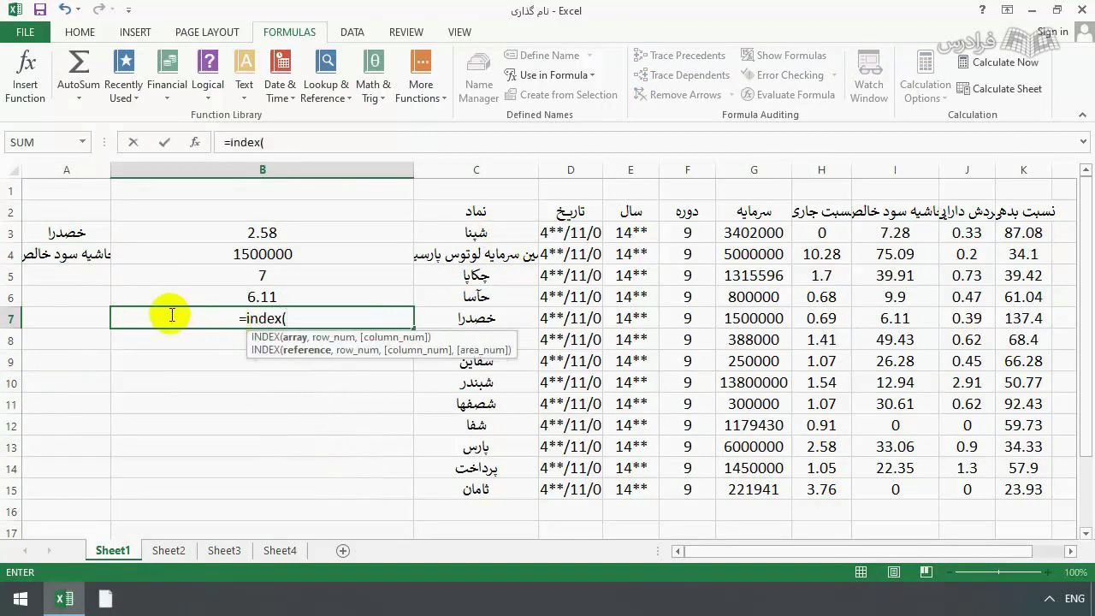
type("da")
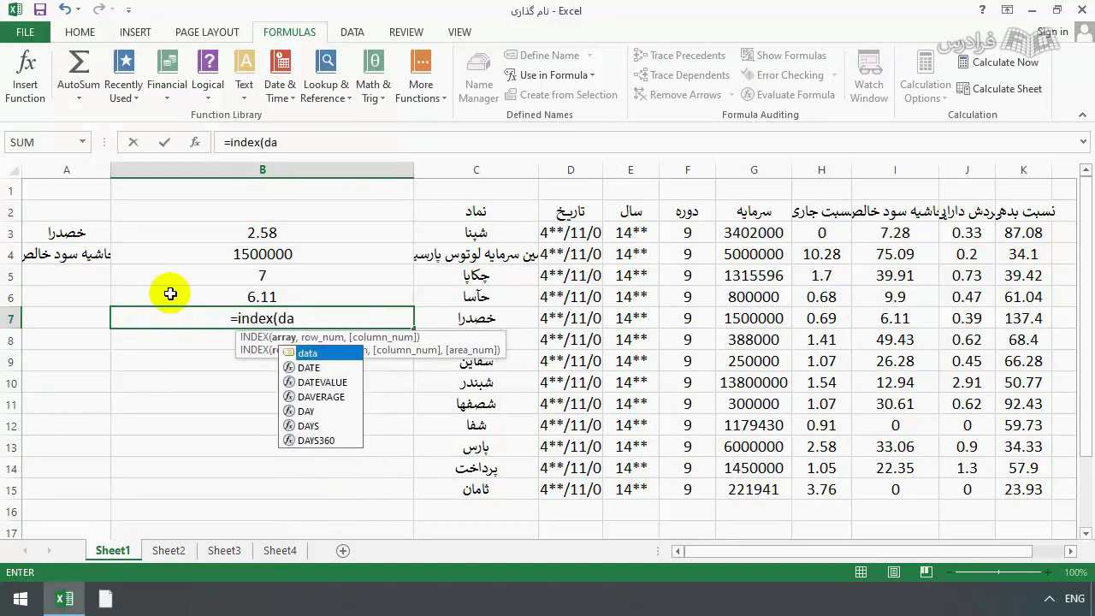
key("Tab")
type(",")
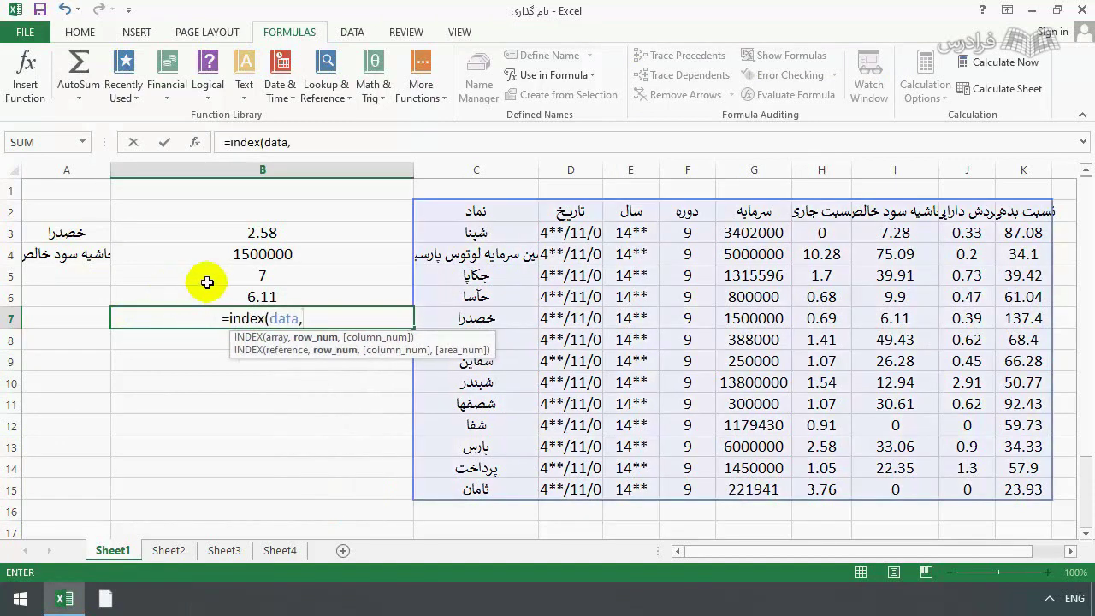
type("match(")
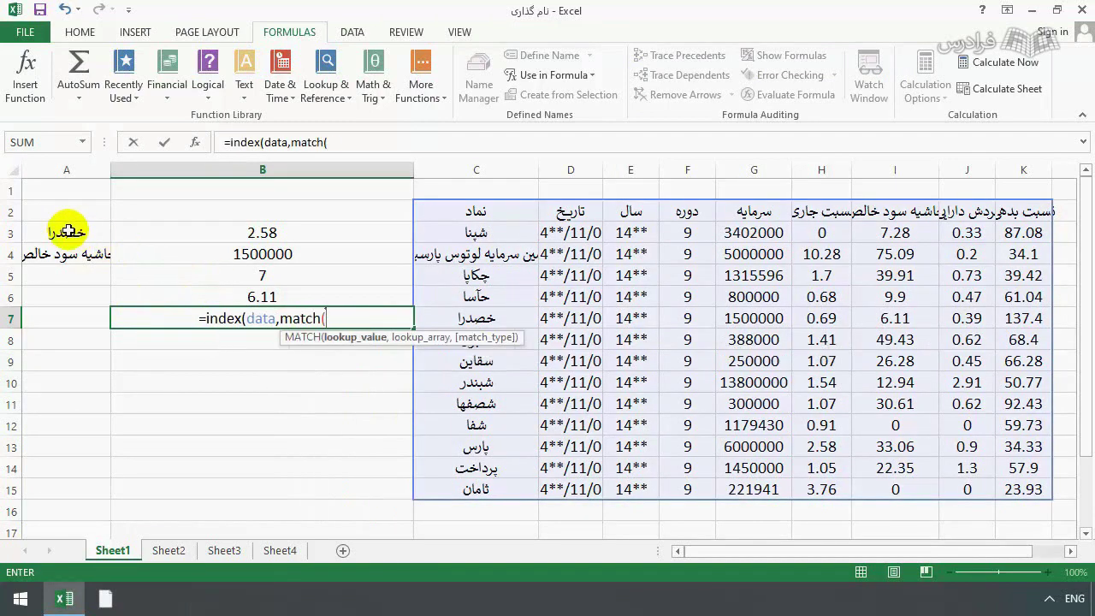
left_click(67, 232)
type(",")
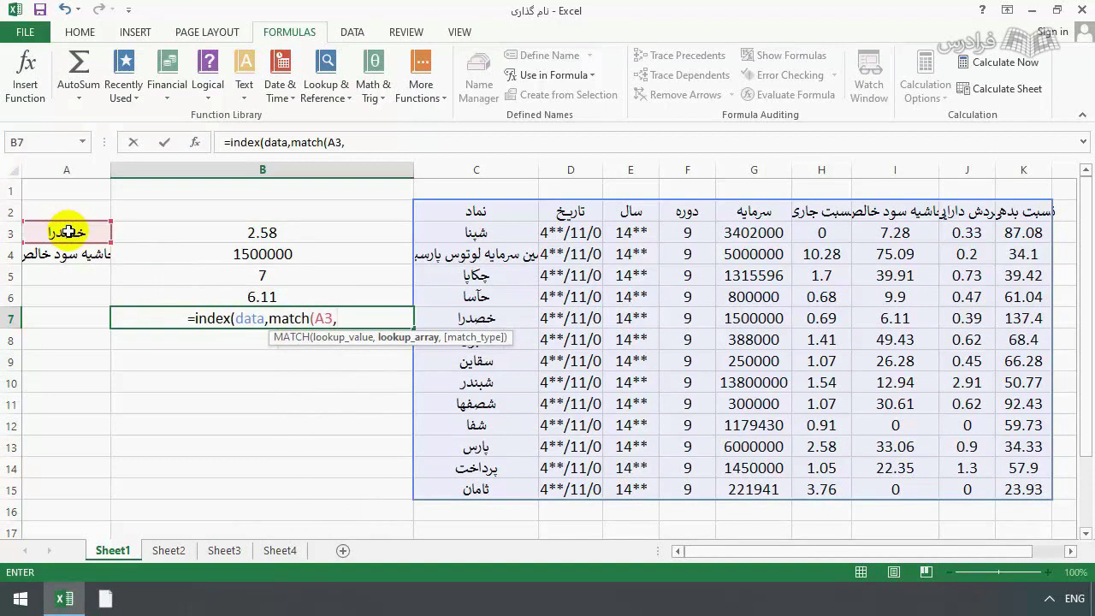
type("namad")
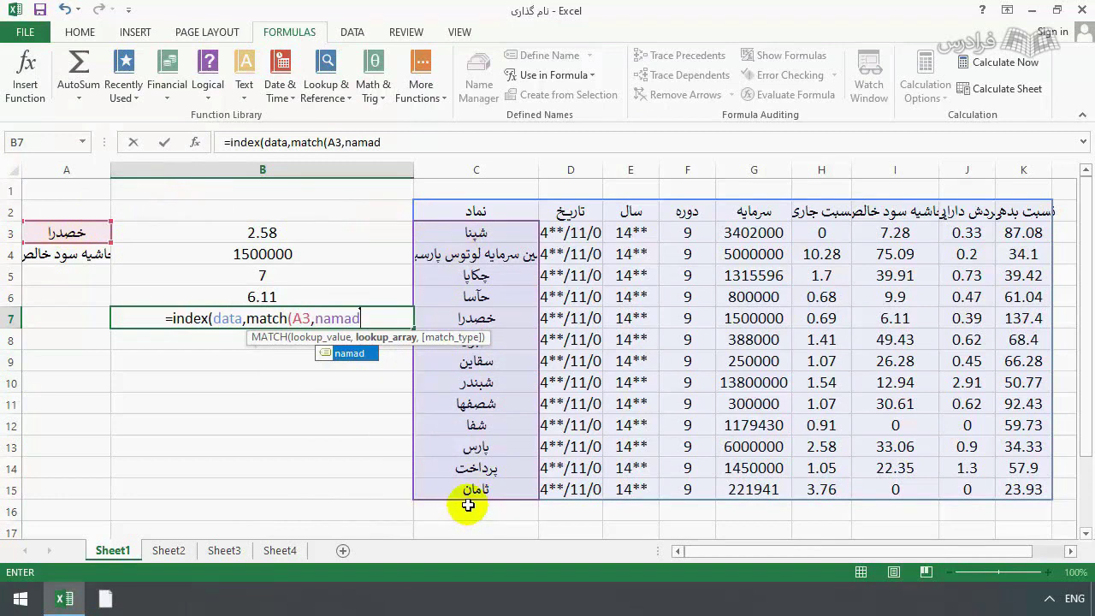
type(",")
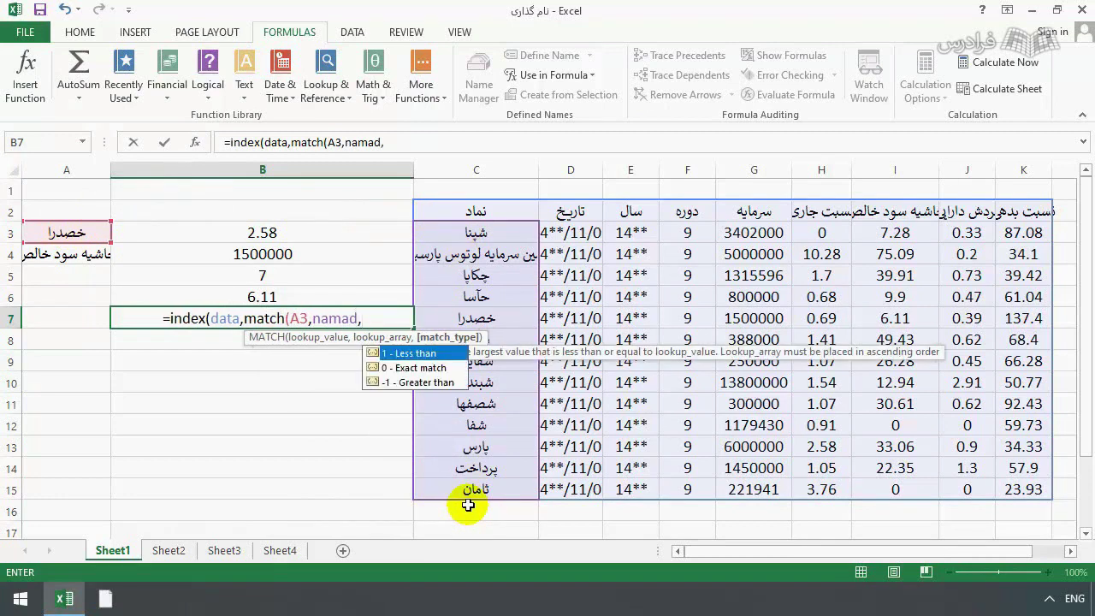
type("0)")
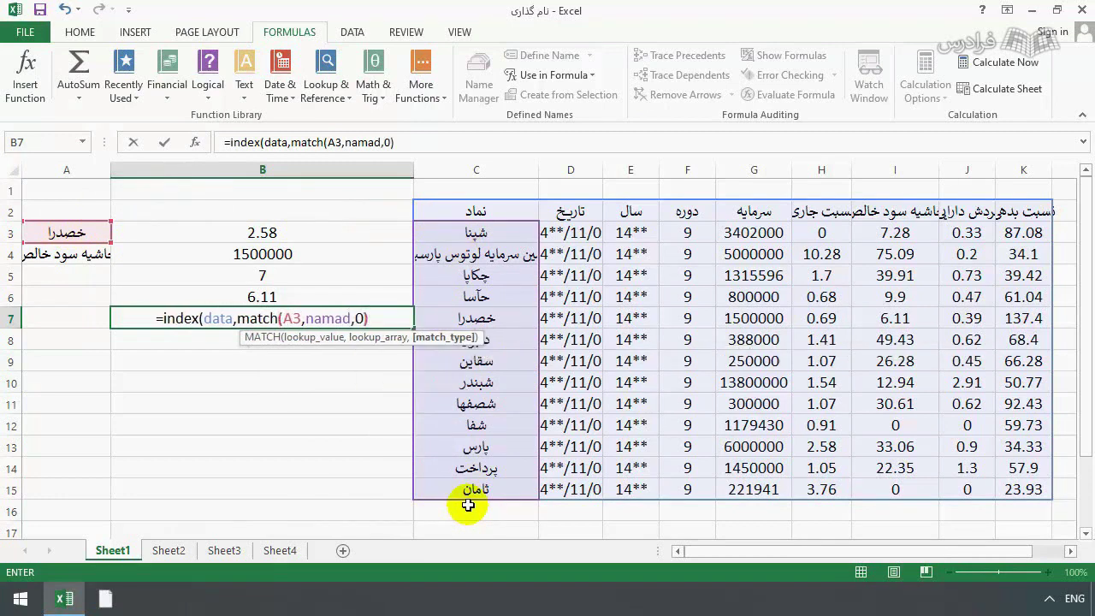
type(",")
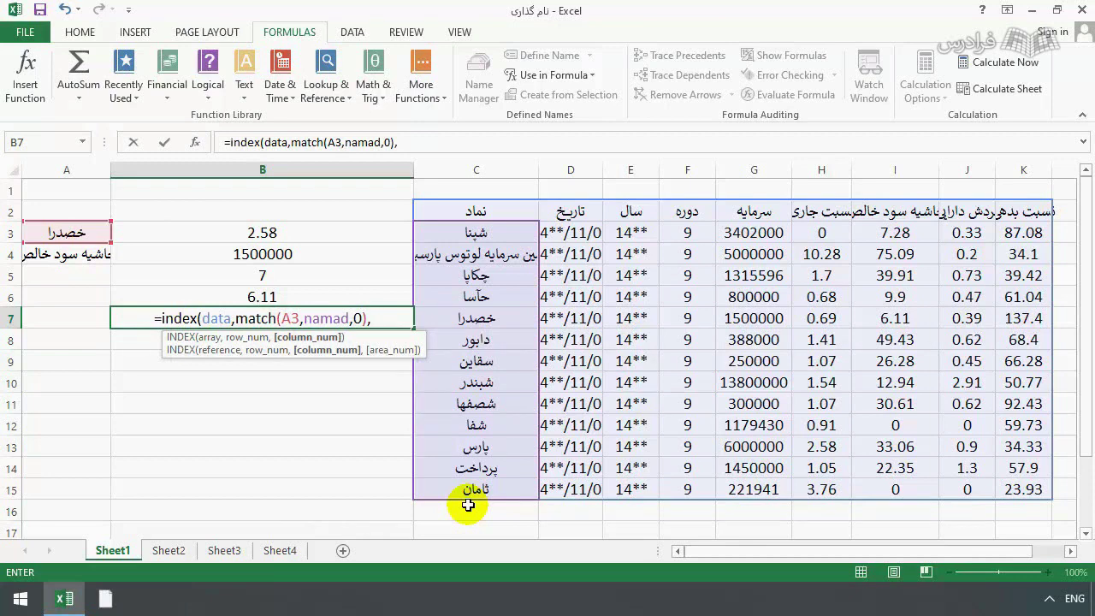
Complete the B7 INDEX formula with MATCH(A4,shakhes,0) as the column number and 1 as the area number.
type("match(")
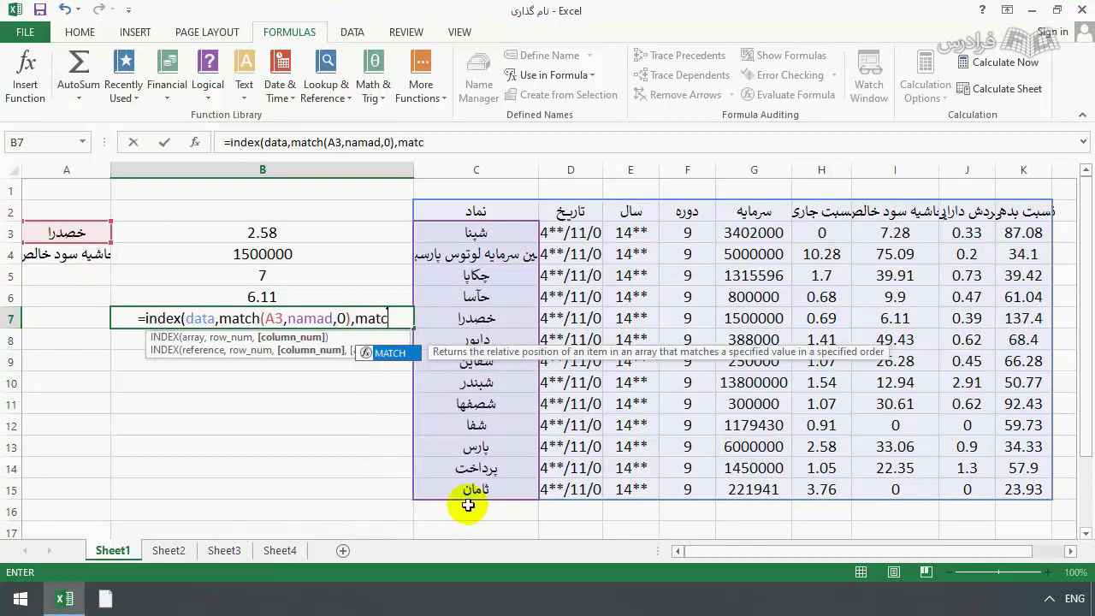
left_click(89, 254)
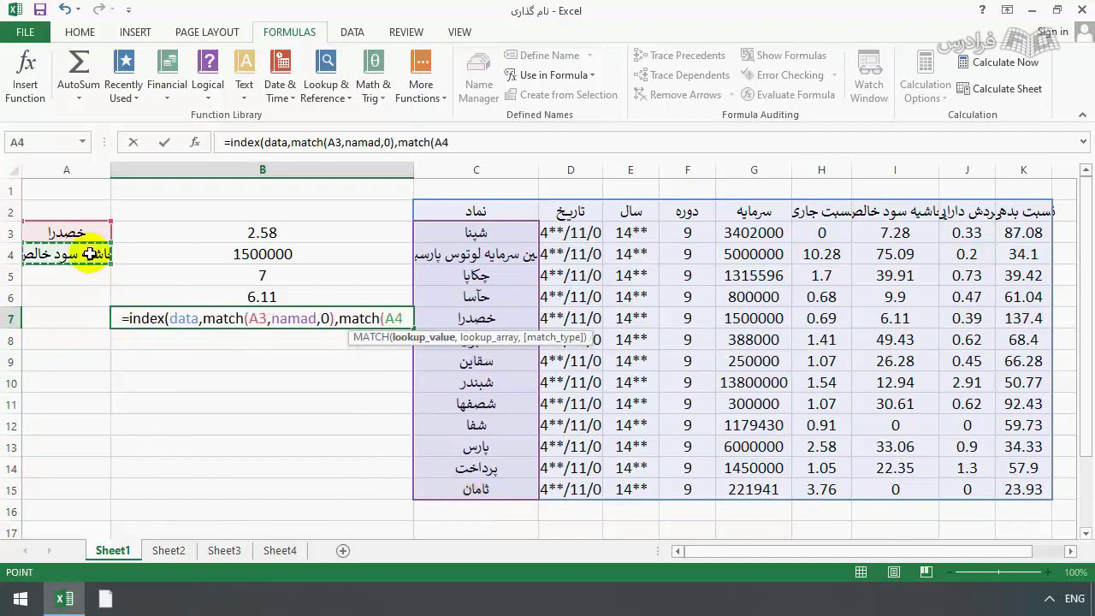
type(",")
type("s")
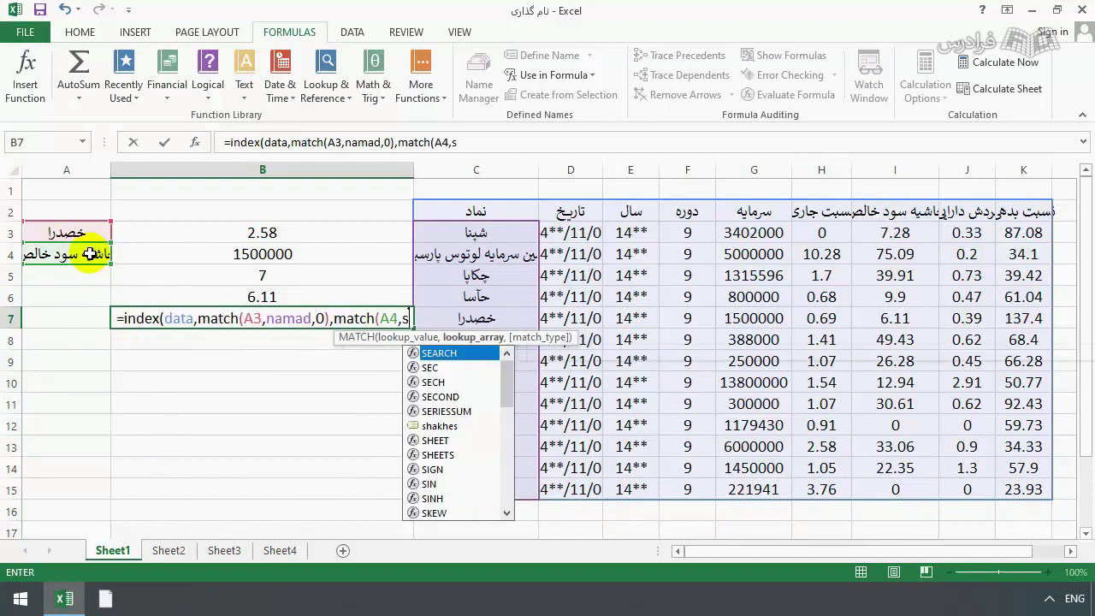
type("hakhes,0")
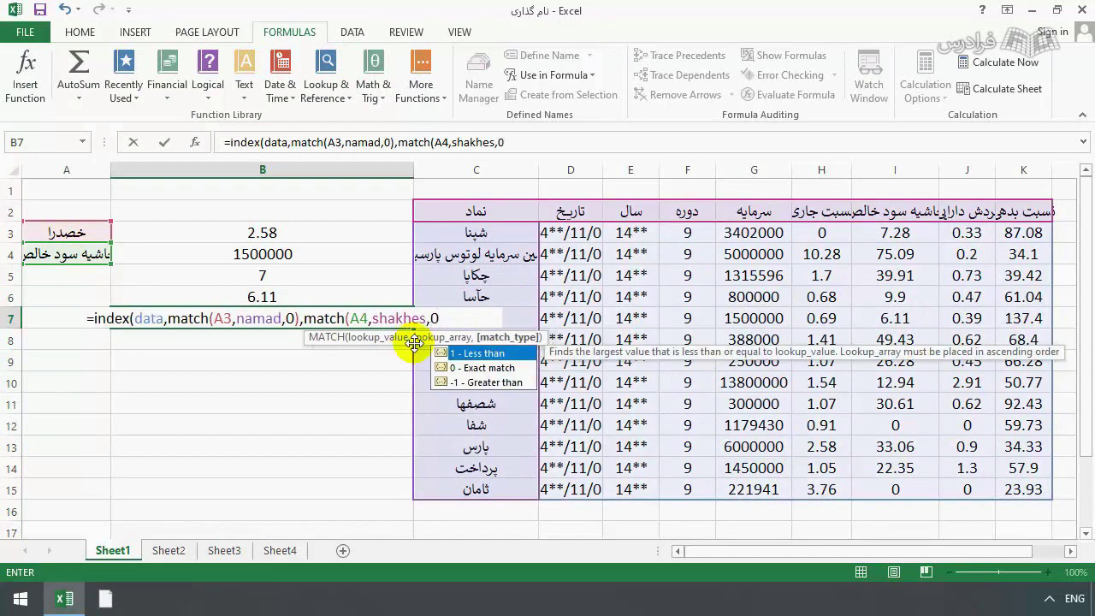
type("),1")
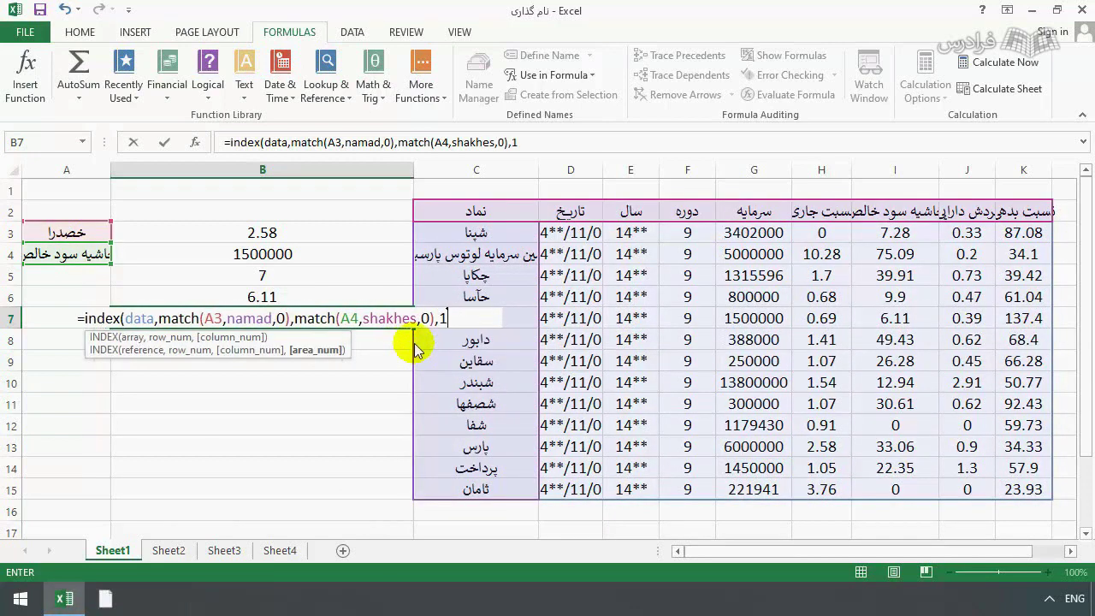
key("Return")
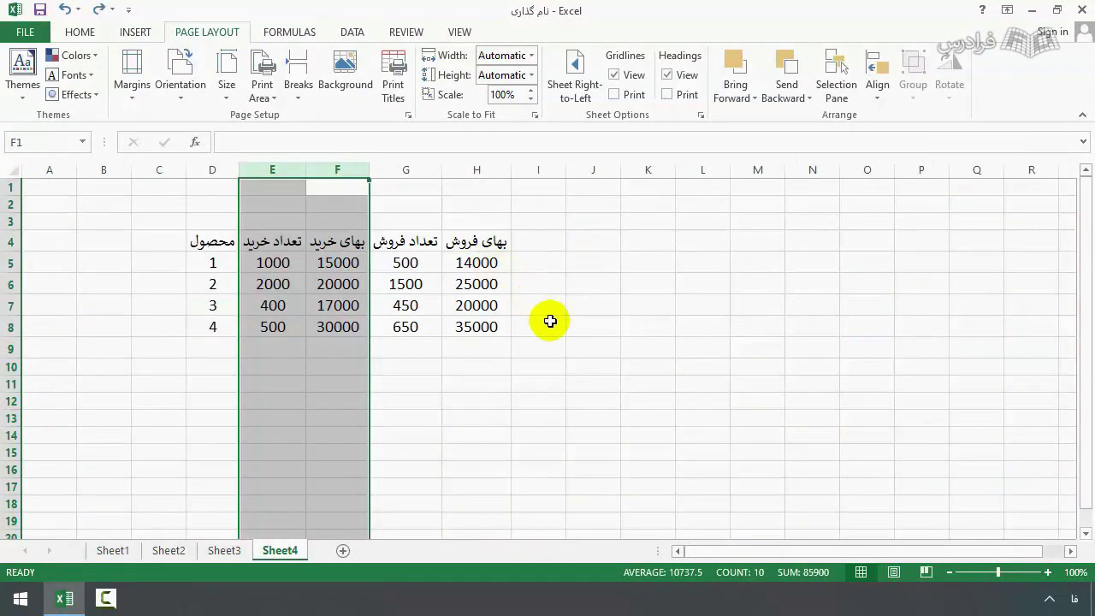
Clear cell J4 on Sheet4 and enter the header مبلغ فروش in it.
left_click(556, 325)
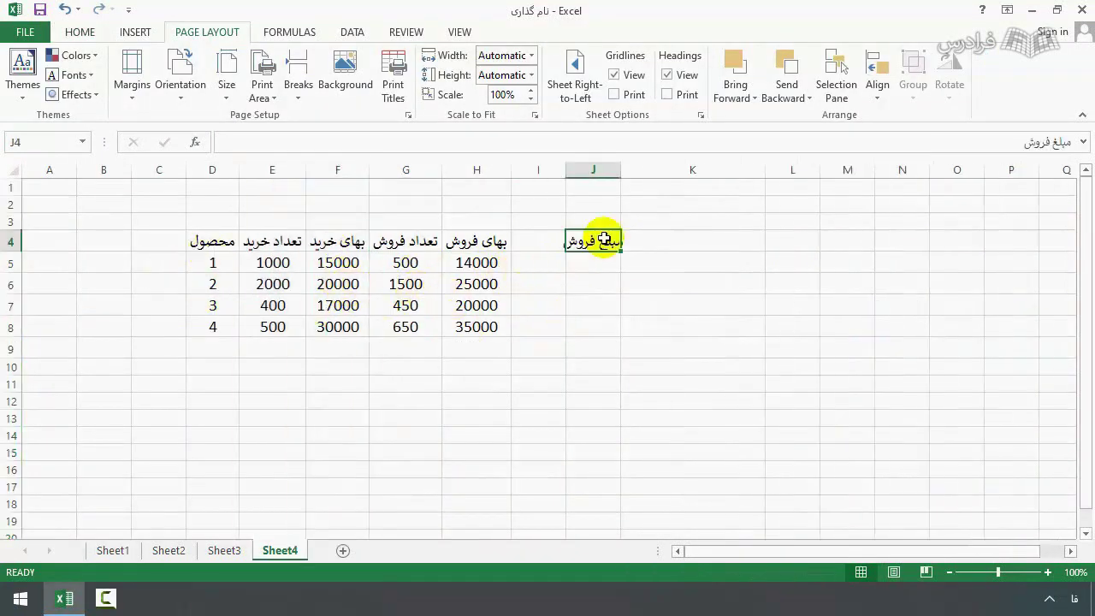
key("Delete")
type("م")
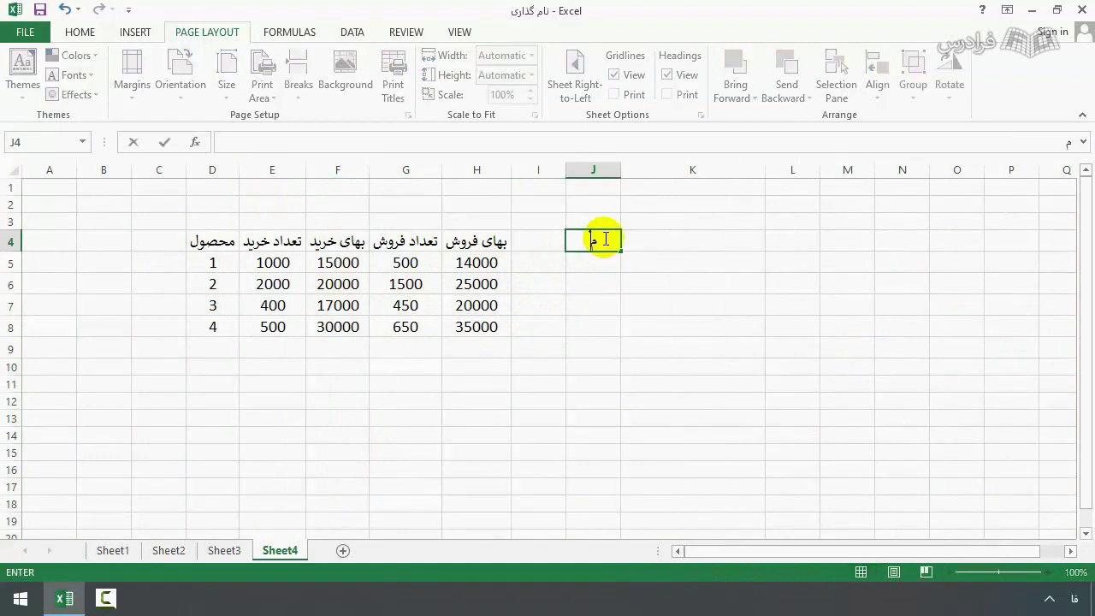
type("بلغ فروش")
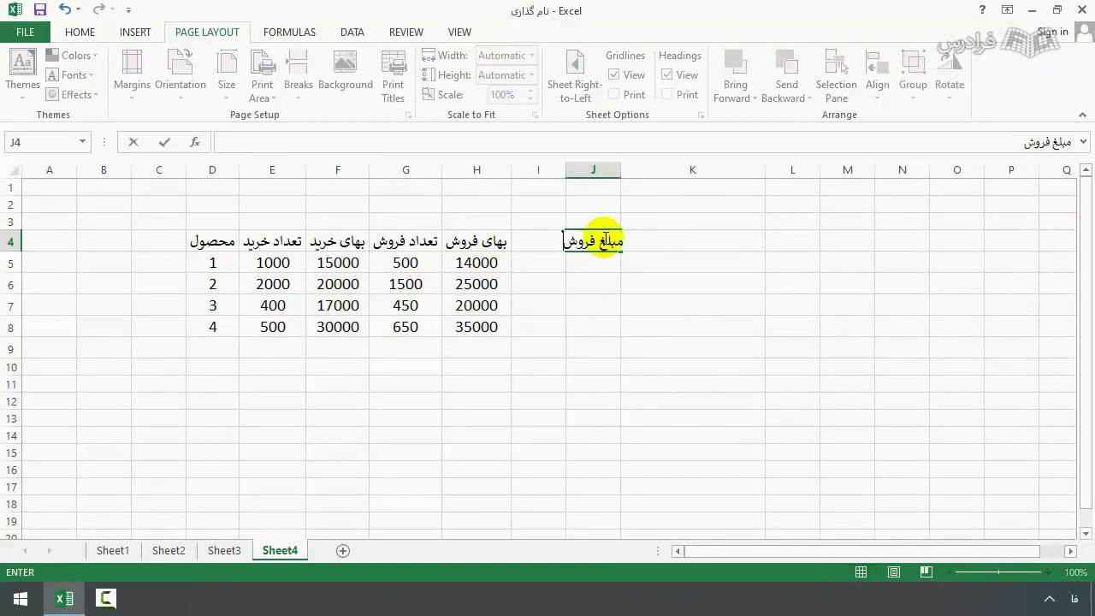
Enter the header ب ت ش فروش in K4 and fit column J's width to its content.
left_click(672, 240)
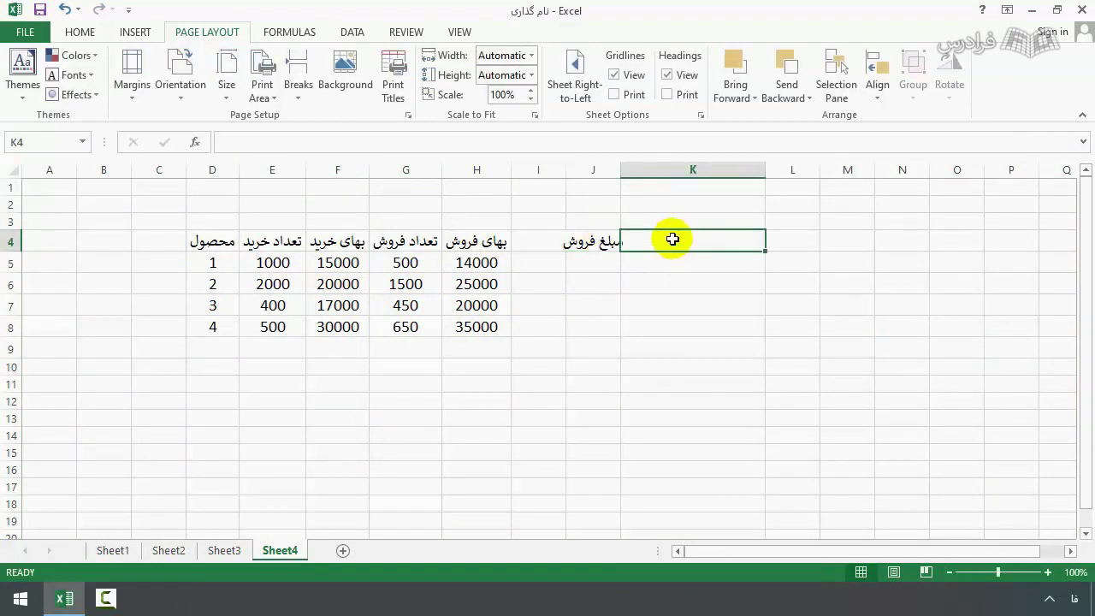
type("ب تب")
key("BackSpace")
type("ش فروش")
key("Return")
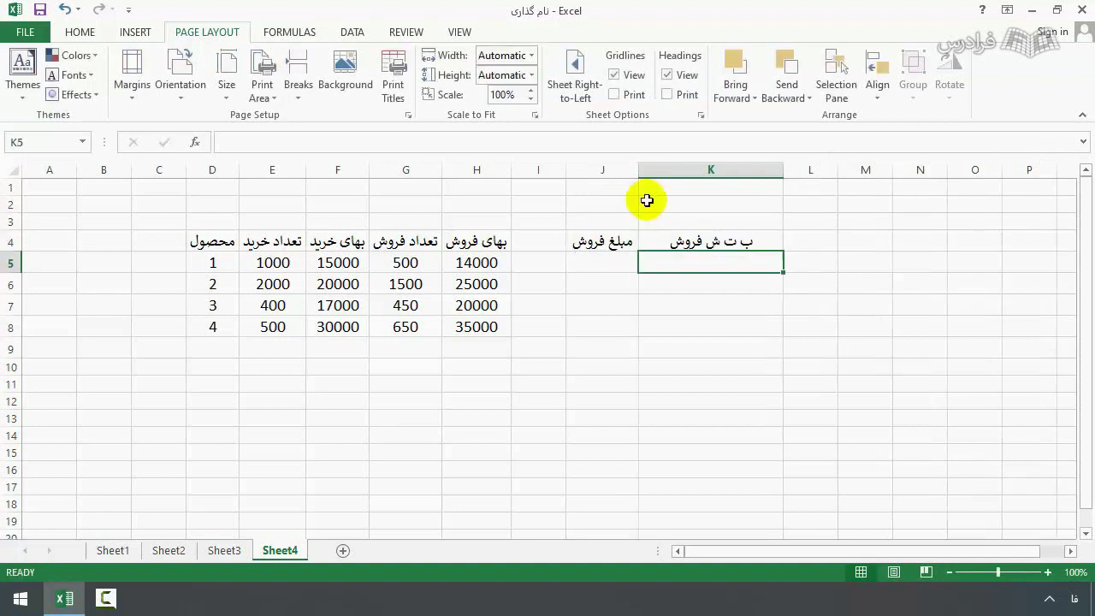
double_click(621, 170)
Calculate the first product's sales amount in J5 as sales quantity times sales price, =G5*H5.
left_click(614, 264)
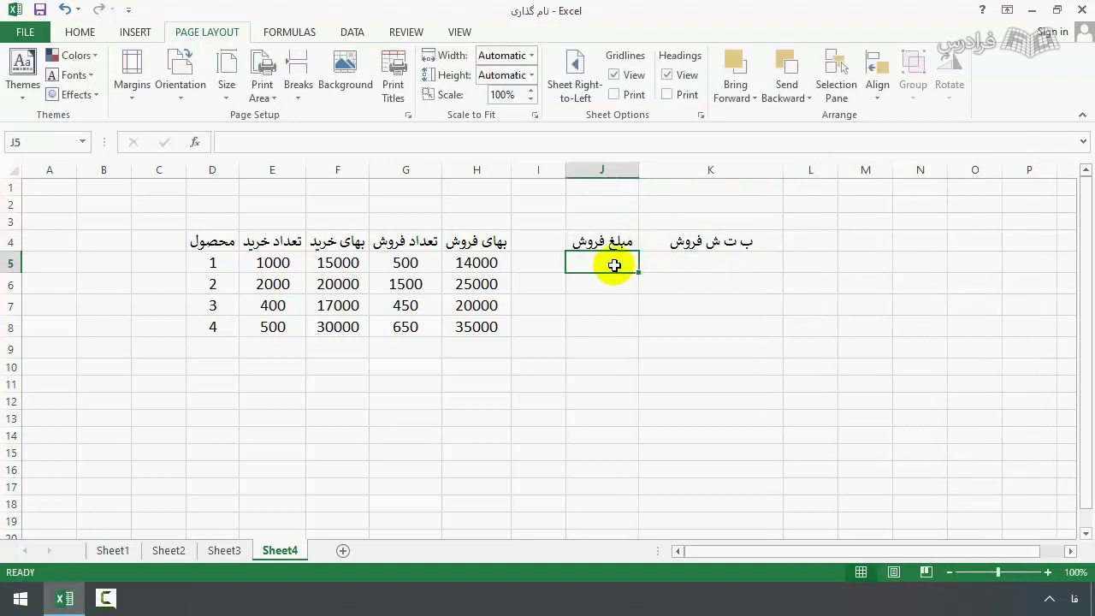
type("=")
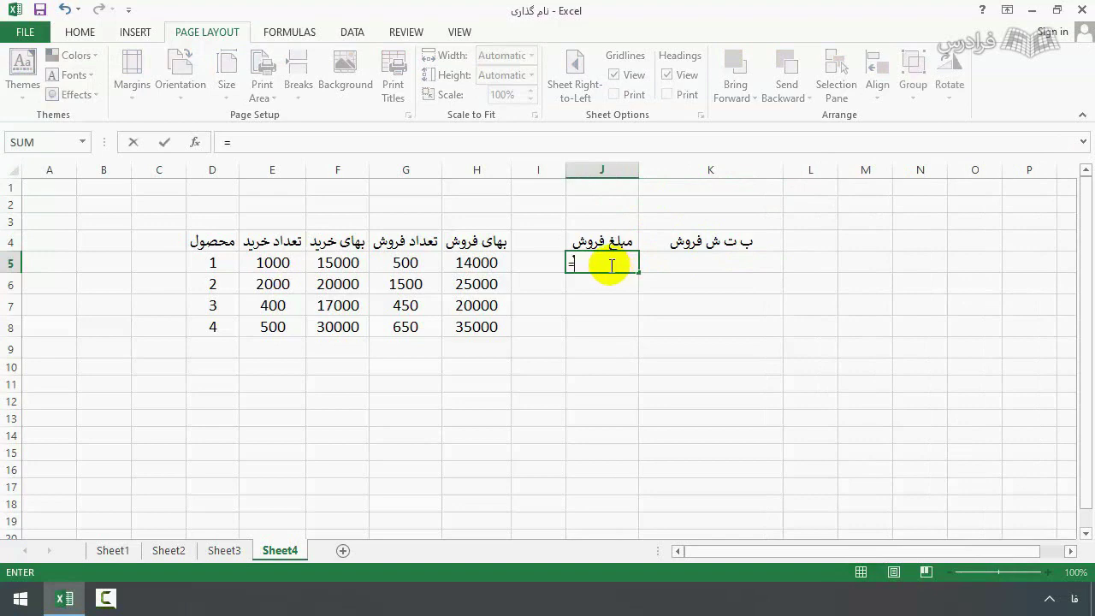
left_click(409, 263)
type("*")
left_click(477, 263)
key("Return")
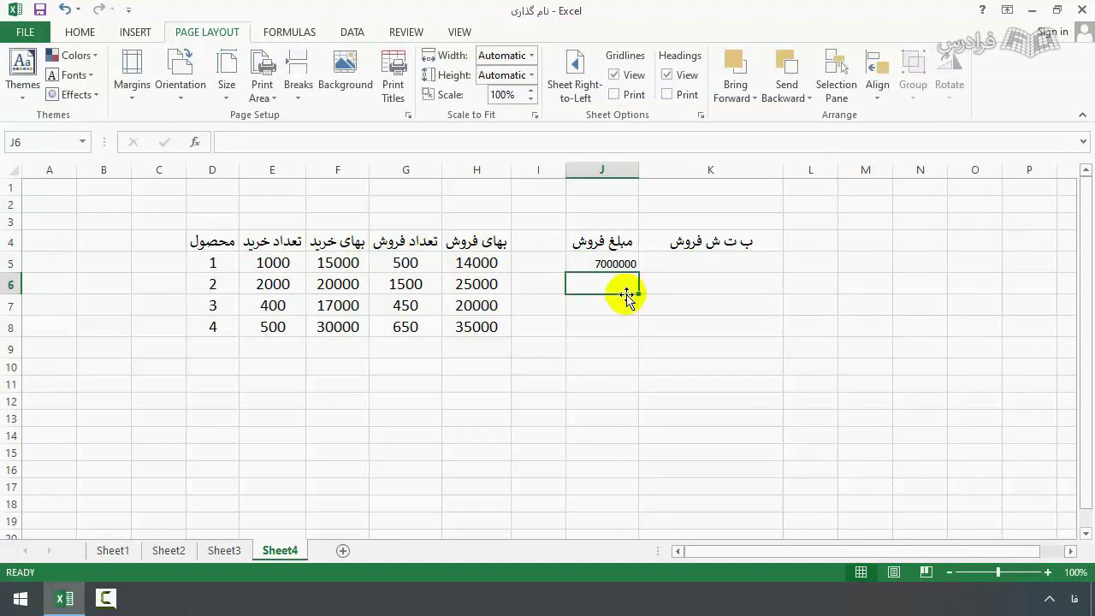
Calculate the first product's cost of goods sold in K5 by multiplying sales quantity G5 by purchase price F5.
left_click(671, 260)
type("=")
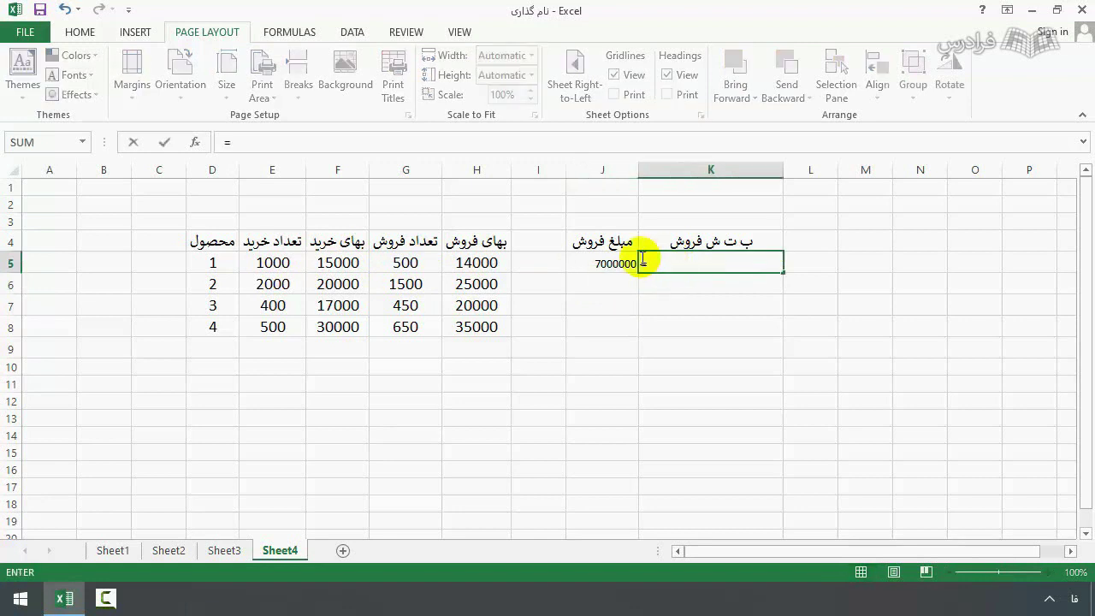
left_click(399, 266)
type("*")
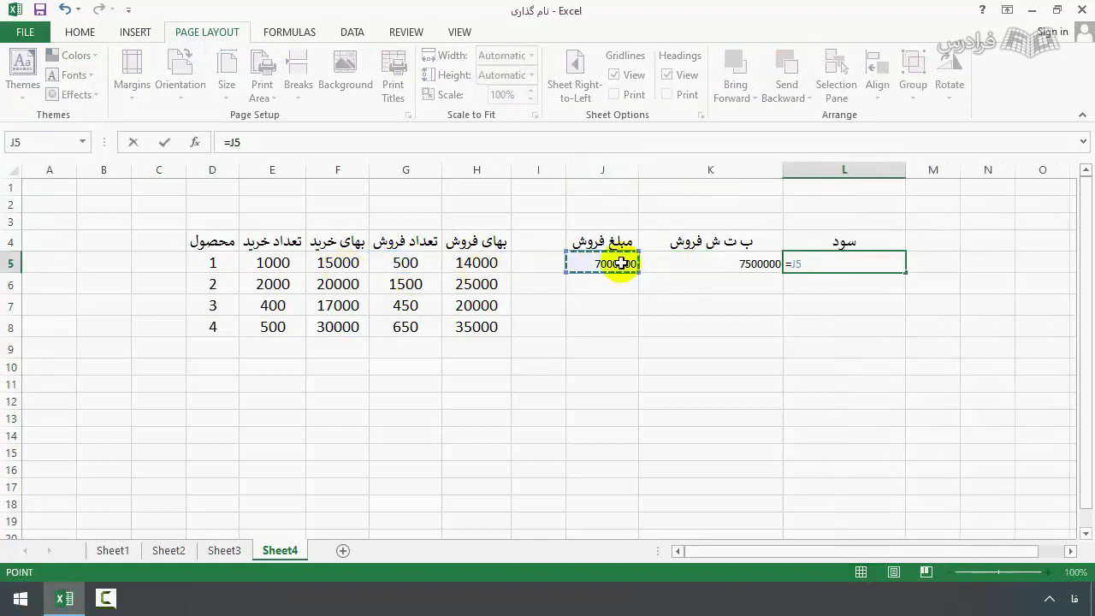
Enter the profit formula =J5-K5 in L5 and select the calculated cells J5:L5.
key("BackSpace")
key("BackSpace")
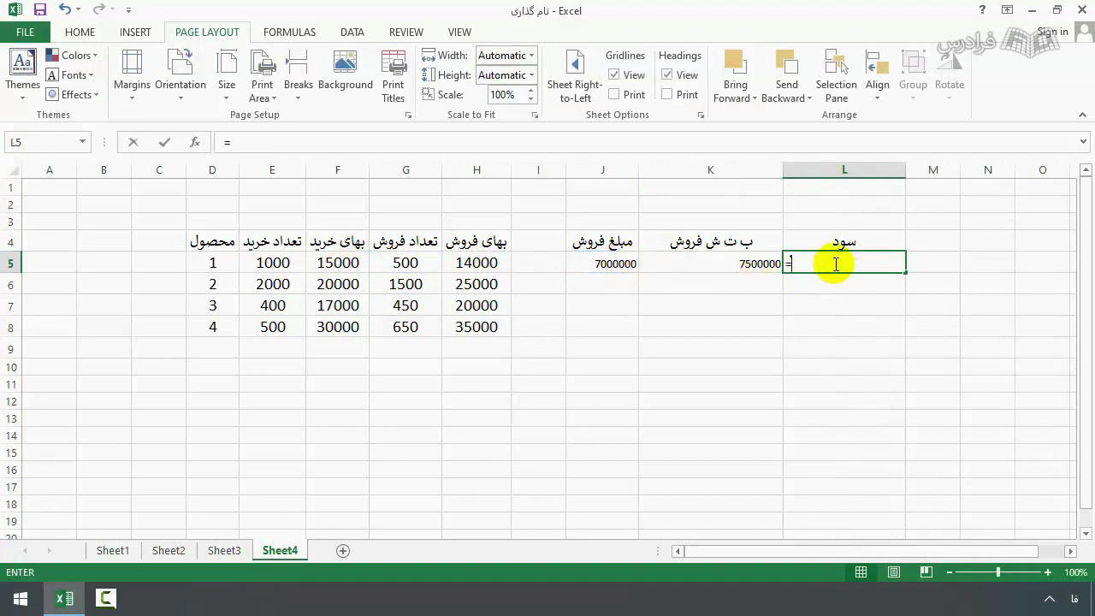
left_click(629, 264)
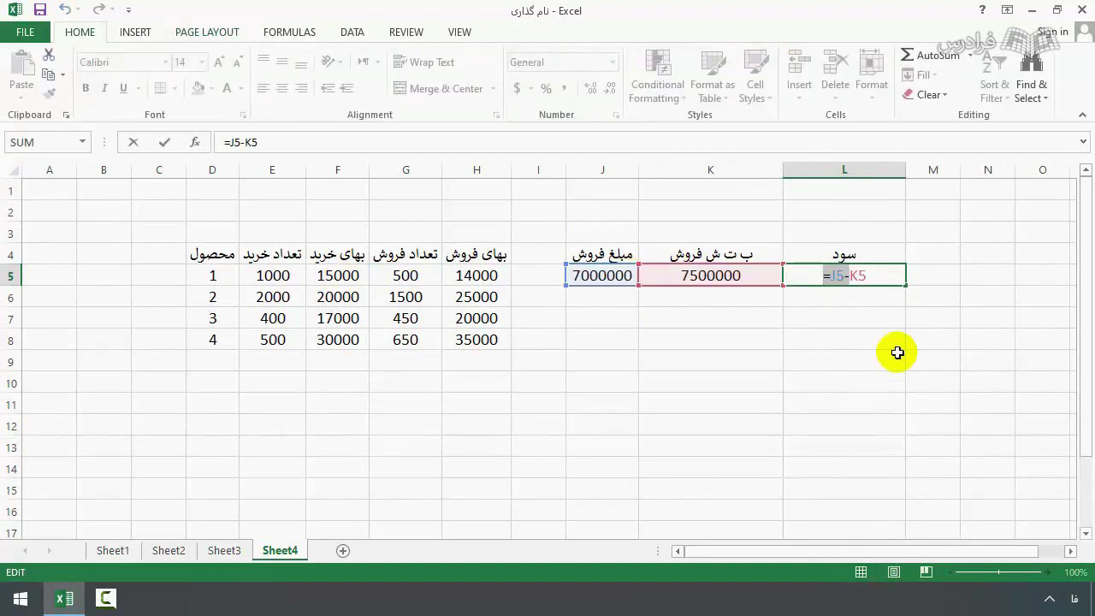
key("Return")
left_click_drag(904, 277, 618, 275)
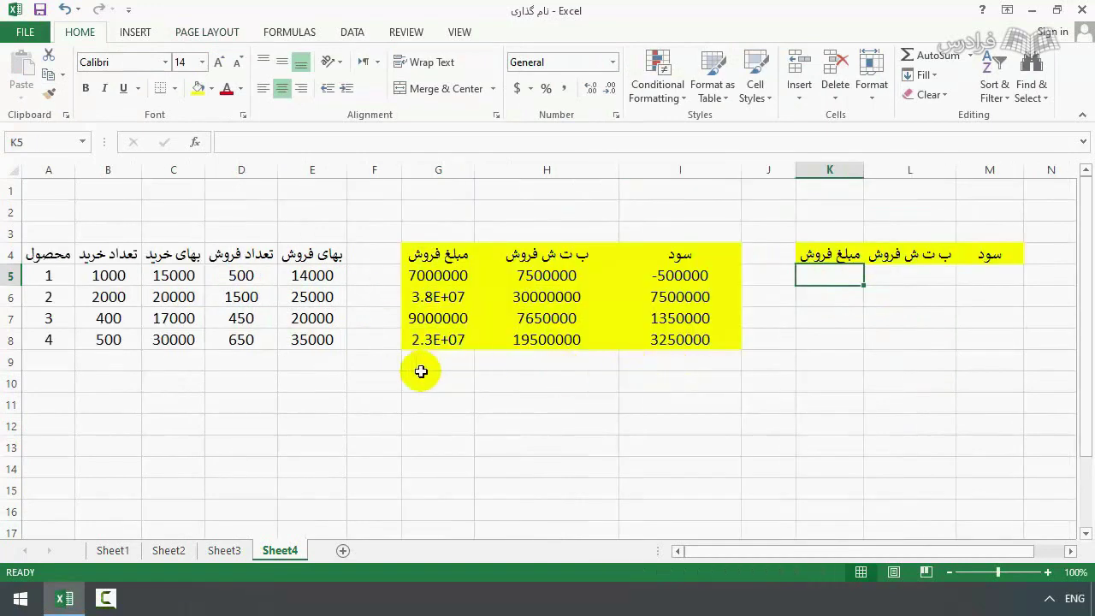
Add automatic column totals in G9:I9 for sales amount, cost of goods sold and profit.
left_click(425, 364)
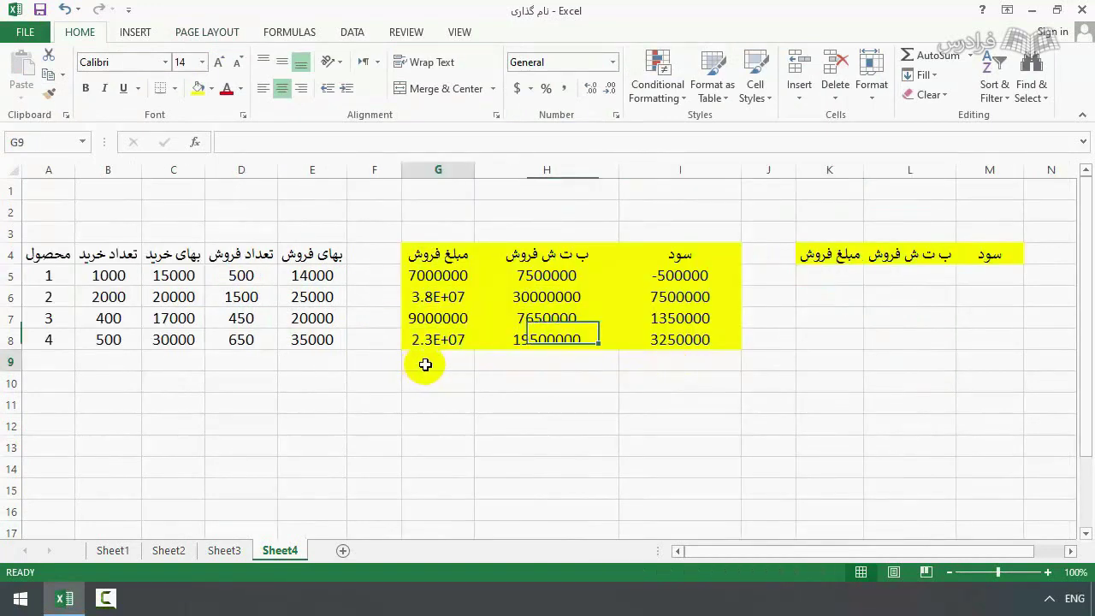
left_click_drag(425, 364, 628, 362)
left_click(929, 56)
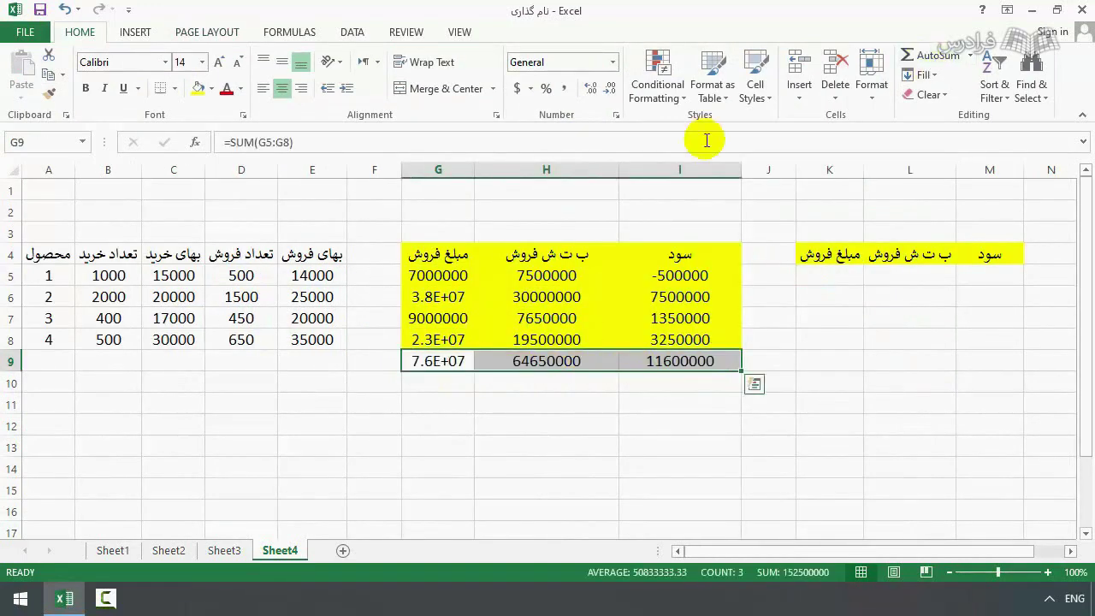
In K9, build a formula multiplying the sales quantities by the sales prices, =(D5:D8*E5:E8).
left_click(828, 354)
type("=")
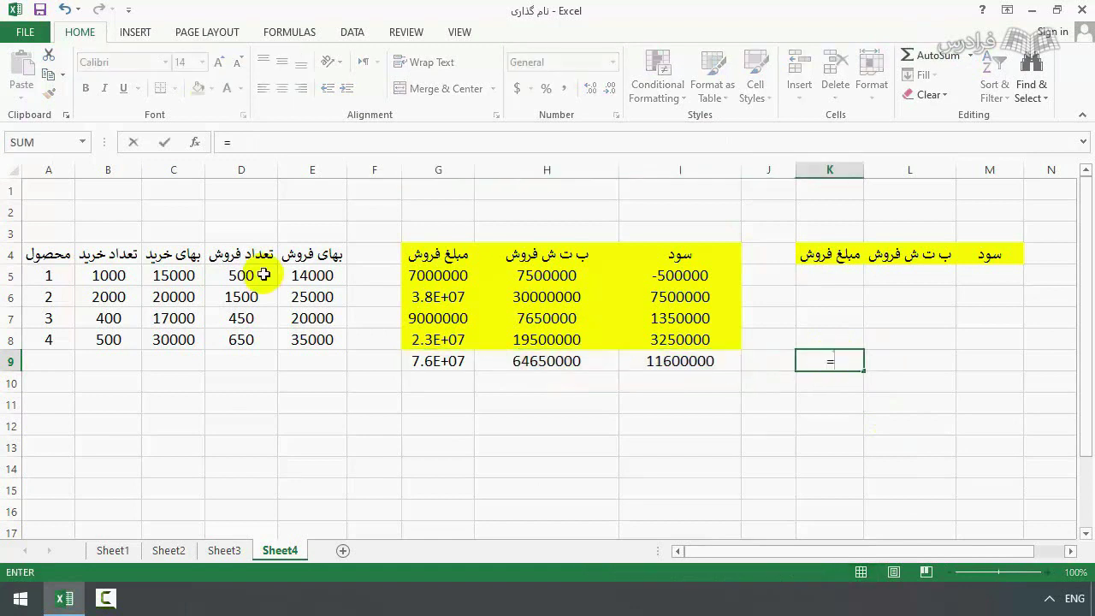
type("(")
left_click_drag(254, 276, 243, 340)
type("*")
left_click_drag(334, 277, 351, 341)
type(")")
Turn the K9 product into =SUM(D5:D8*E5:E8) and enter it as an array formula.
left_click(786, 361)
type("sum")
key("Tab")
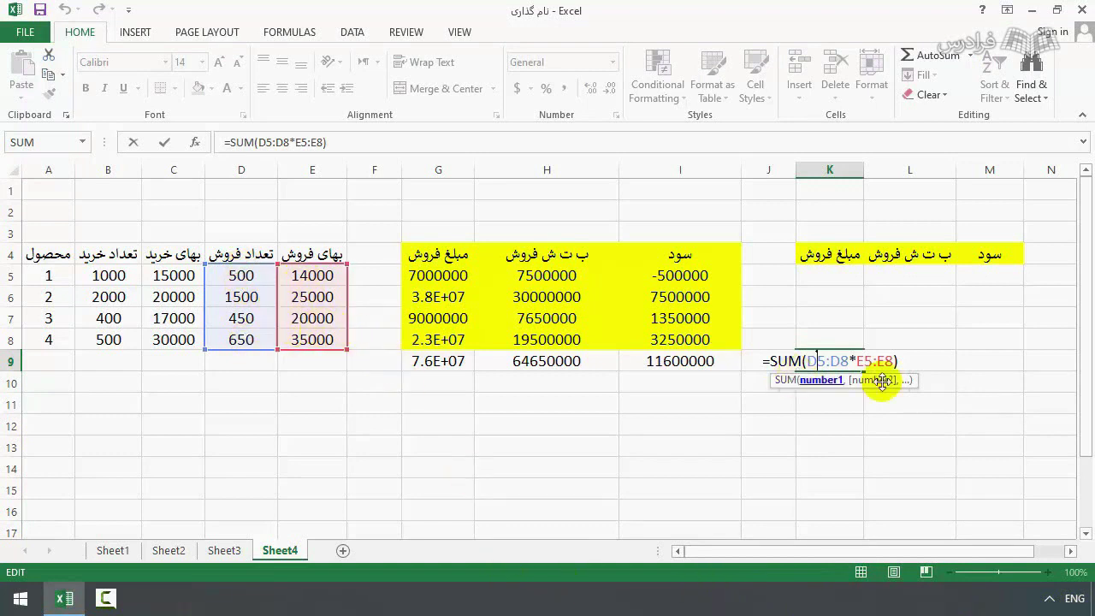
left_click(813, 361)
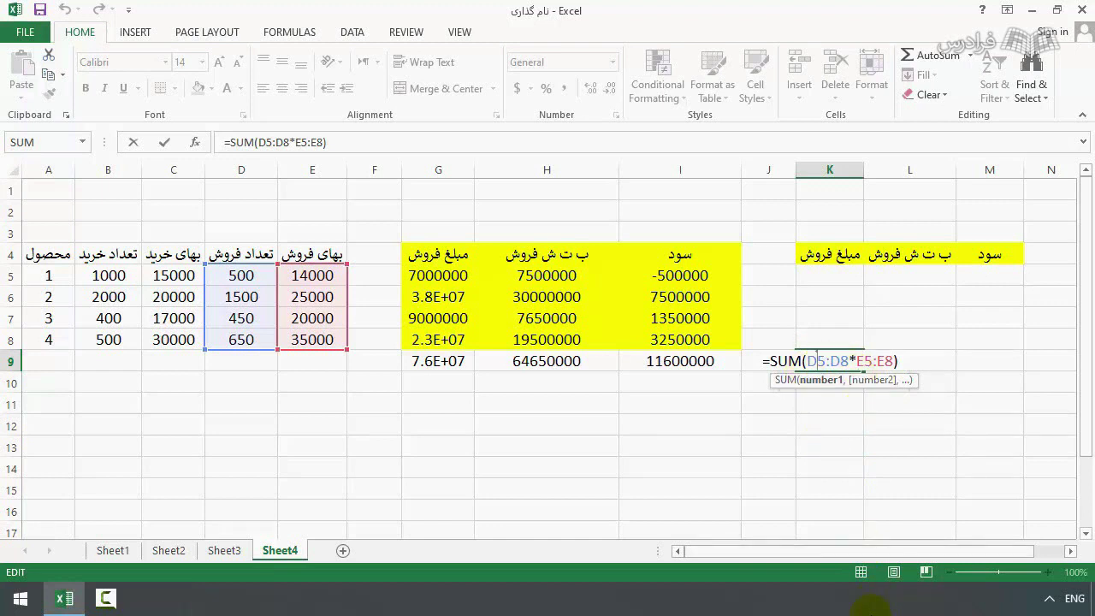
key("ctrl+shift+Return")
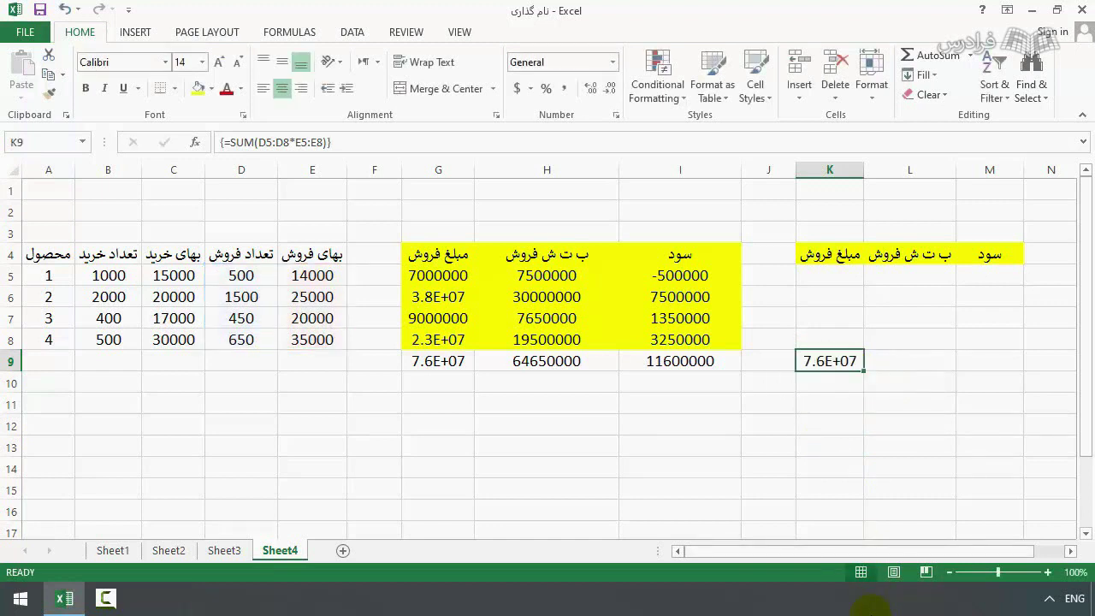
Fit the widths of columns K and G to their contents and check the G9 total against K9.
double_click(868, 170)
double_click(475, 170)
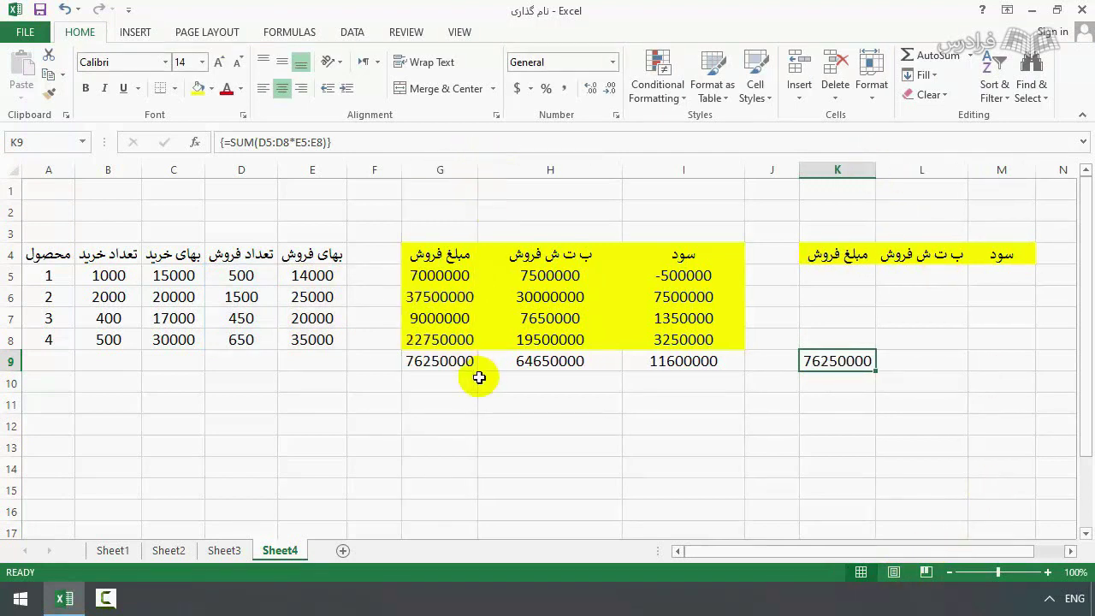
left_click(447, 362)
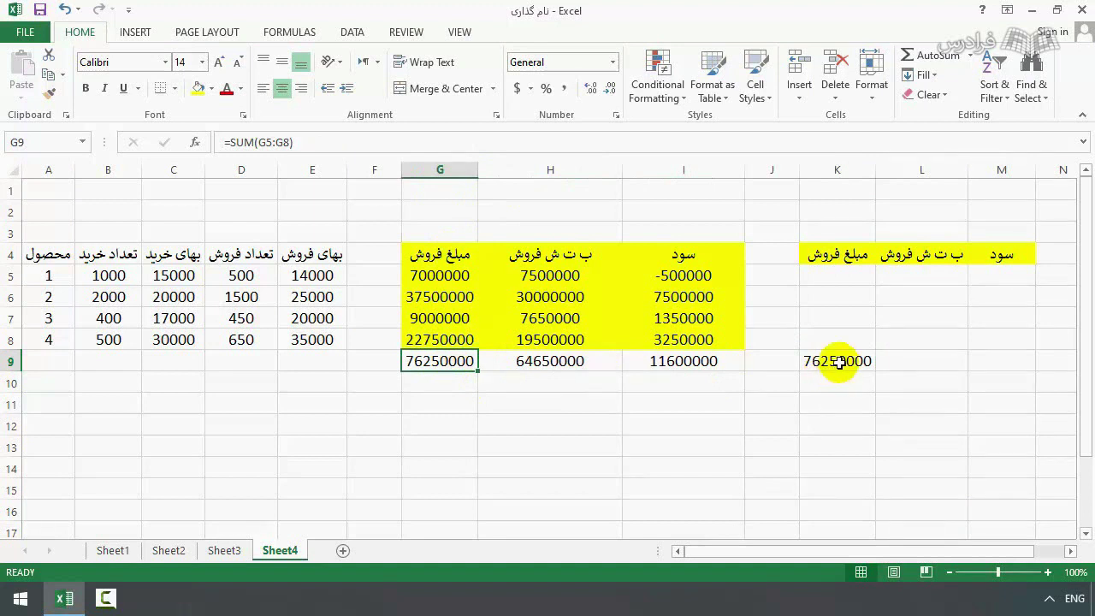
Edit the K9 formula to enclose its SUM in parentheses and append a minus sign.
left_click(847, 362)
double_click(847, 361)
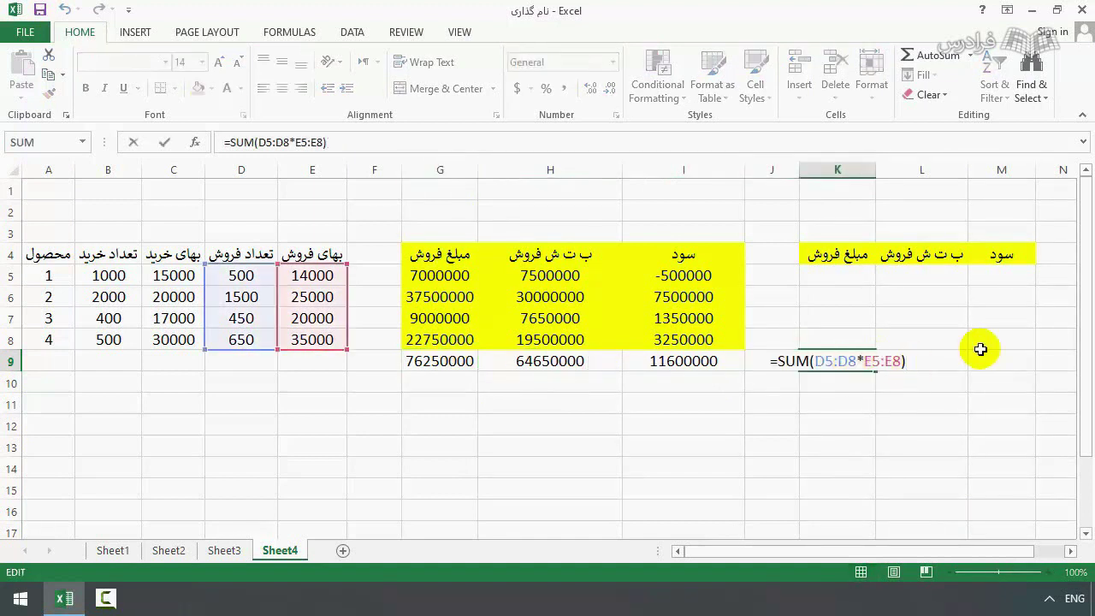
key("Home")
key("Right")
type("(")
left_click(912, 362)
type(")-")
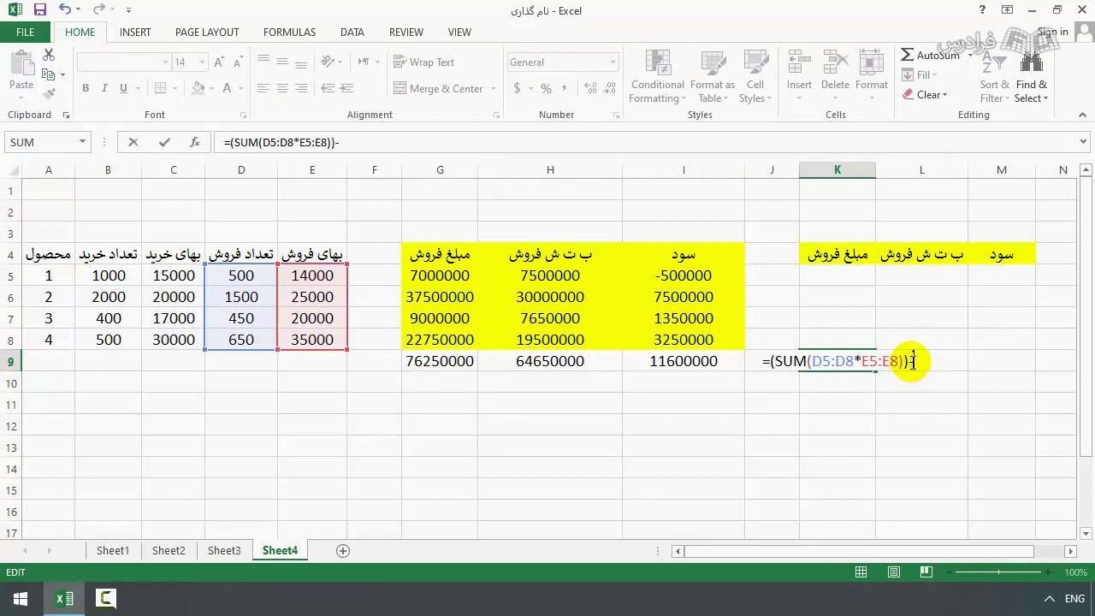
Subtract SUM(D5:D8*C5:C8) in K9, enter it as an array formula, and compare K9 with the profit total in I9.
type("sum")
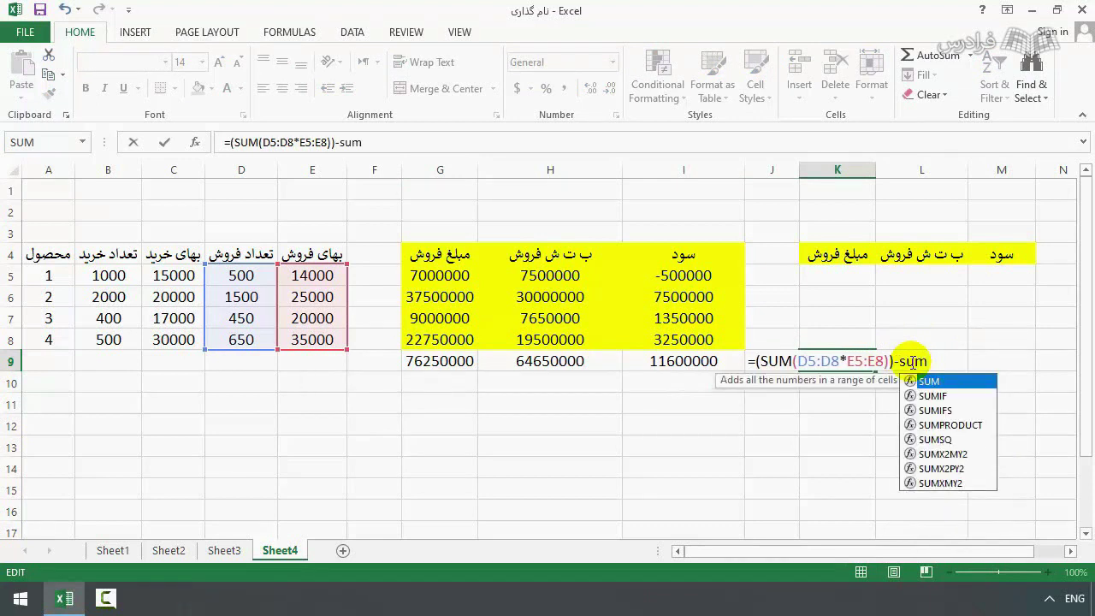
type("(")
left_click_drag(253, 276, 250, 338)
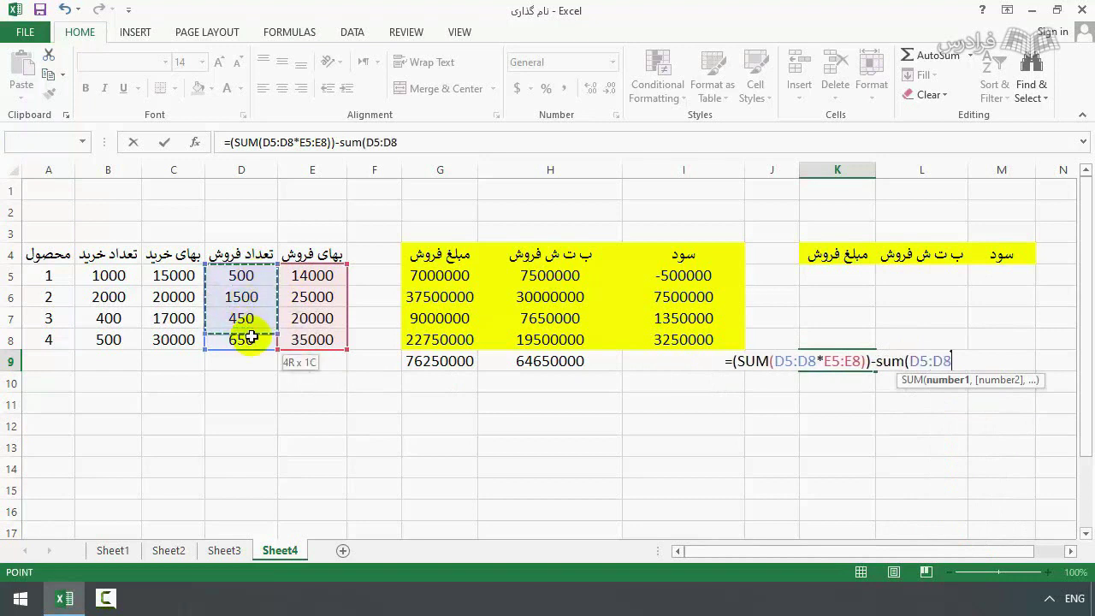
type("*")
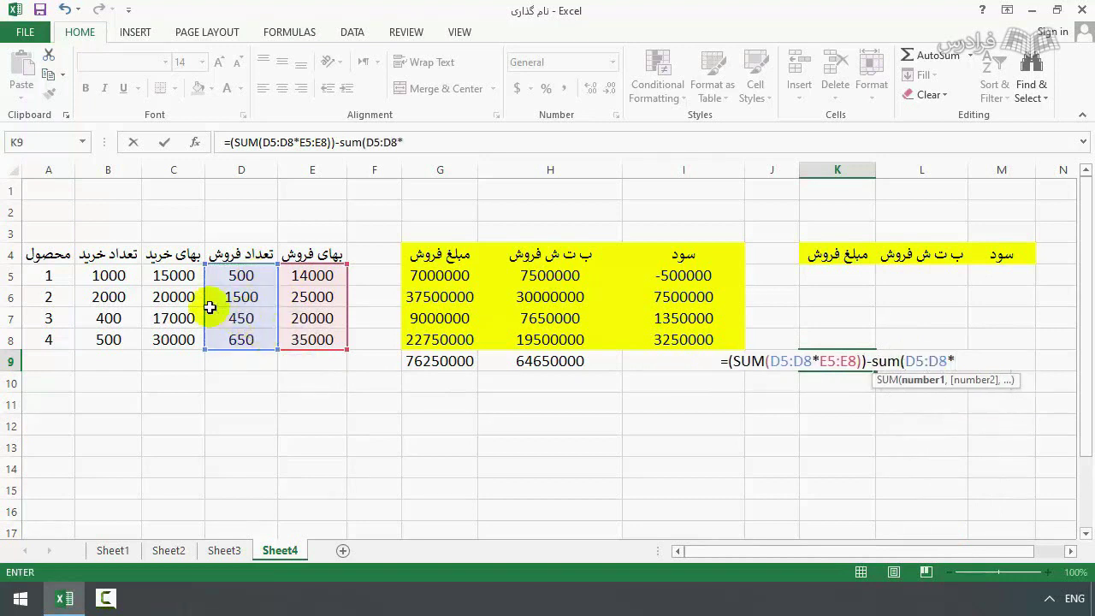
left_click_drag(173, 276, 171, 342)
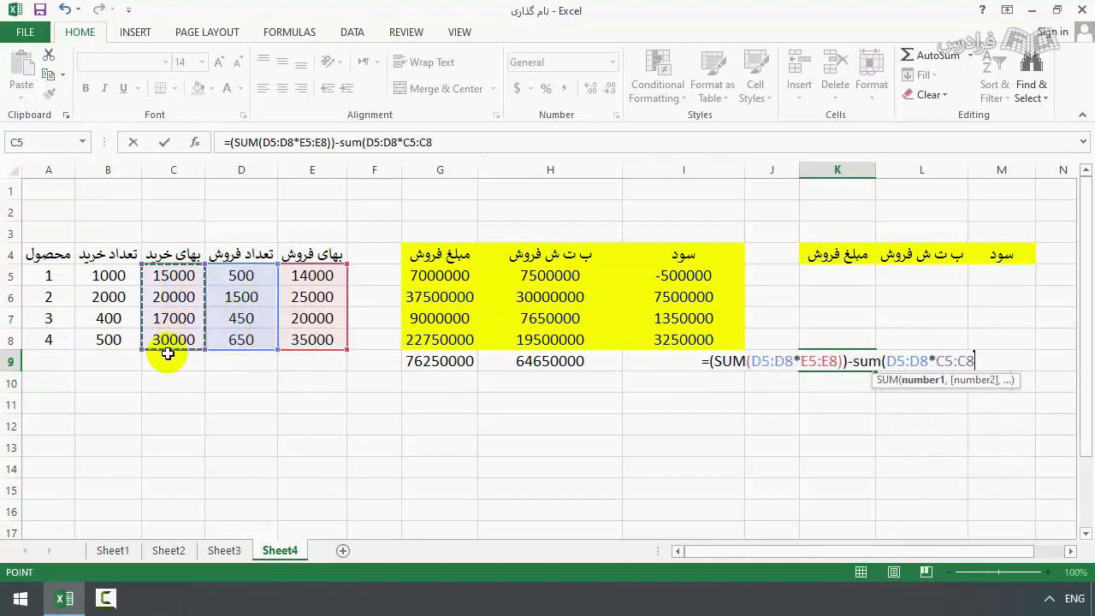
key("ctrl+shift+Return")
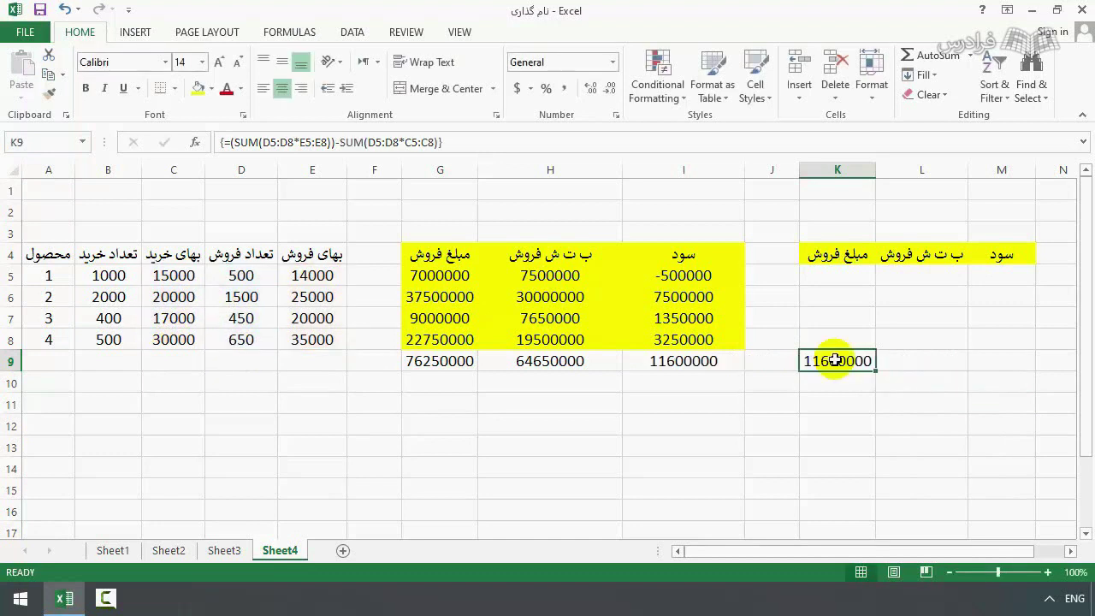
left_click(682, 361)
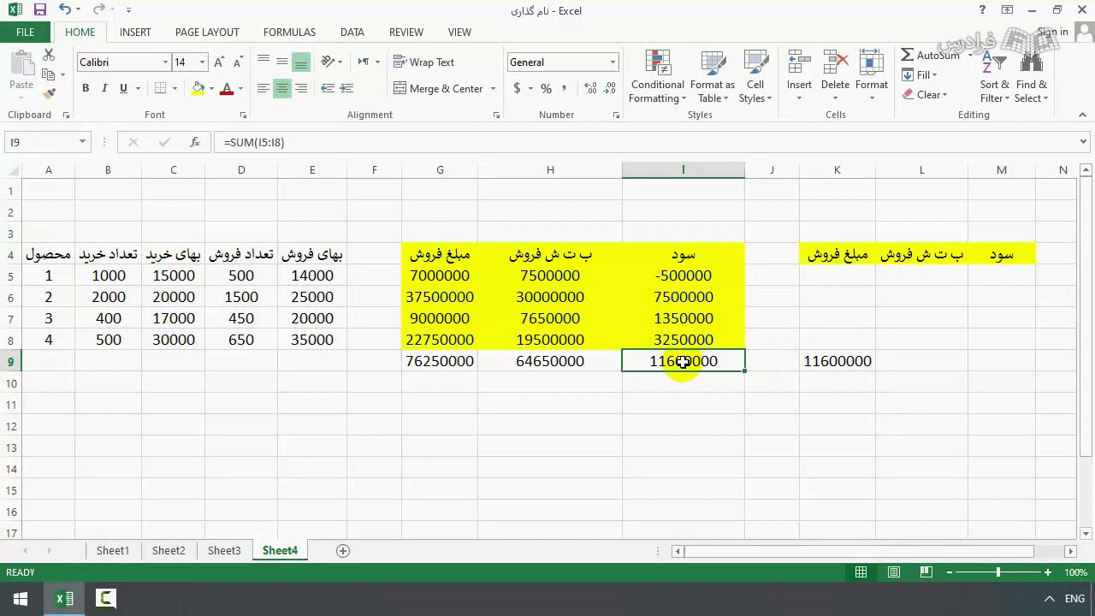
left_click(840, 363)
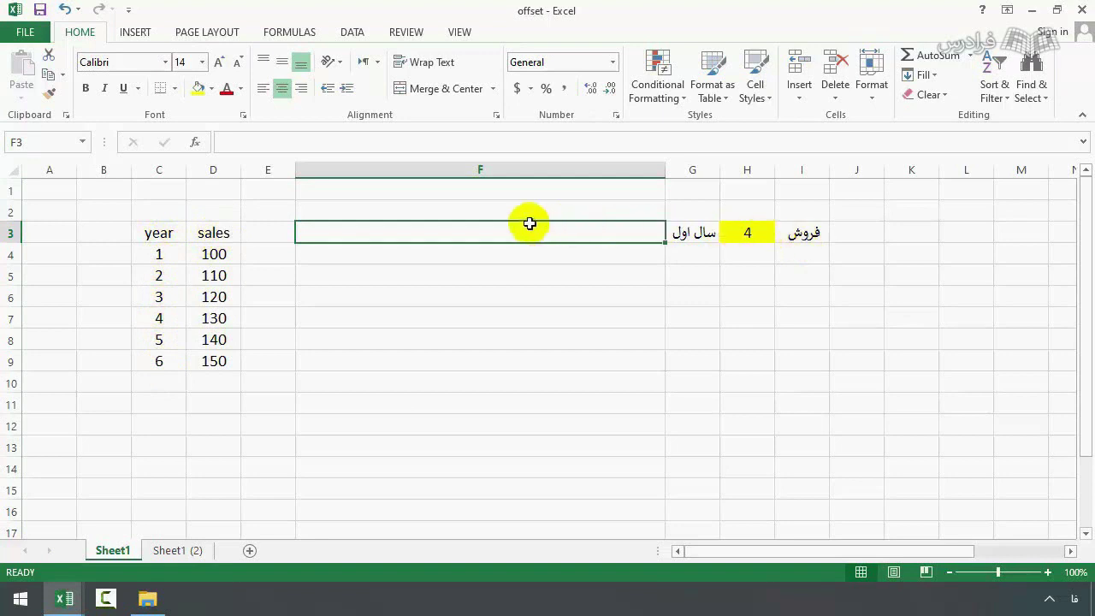
Start an OFFSET formula in D12 of the offset workbook's Sheet1 with the sales header D3 as reference.
left_click(767, 241)
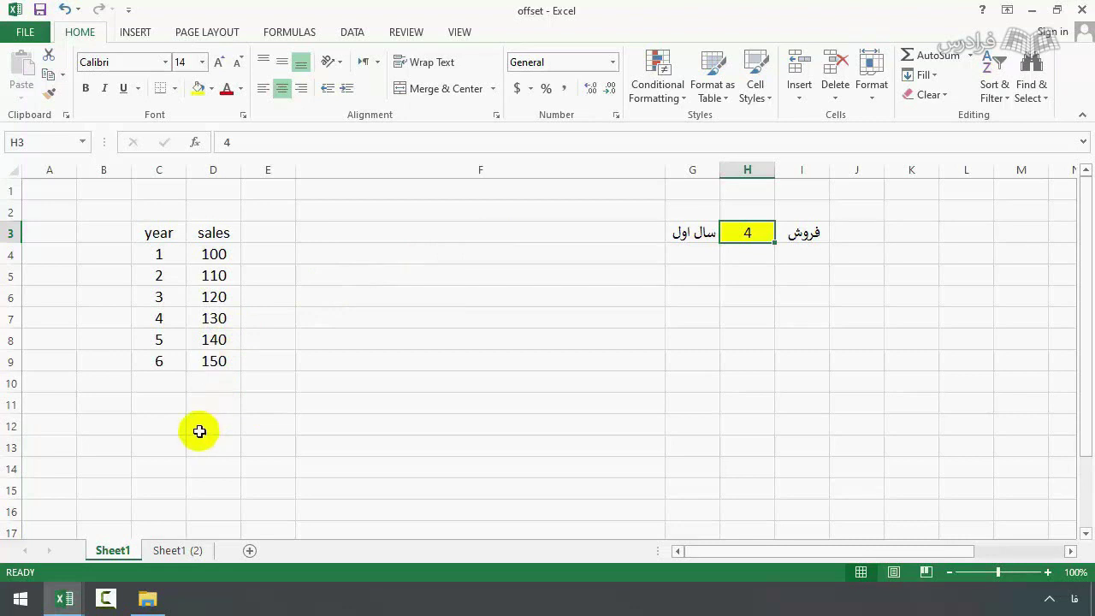
left_click(225, 276)
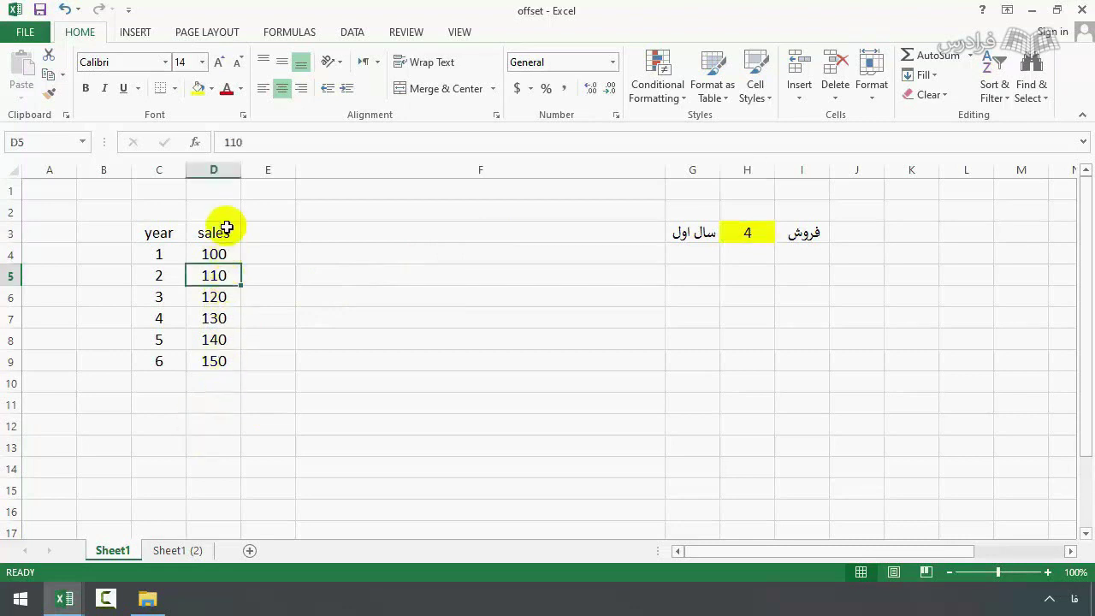
left_click(216, 426)
type("=offset(")
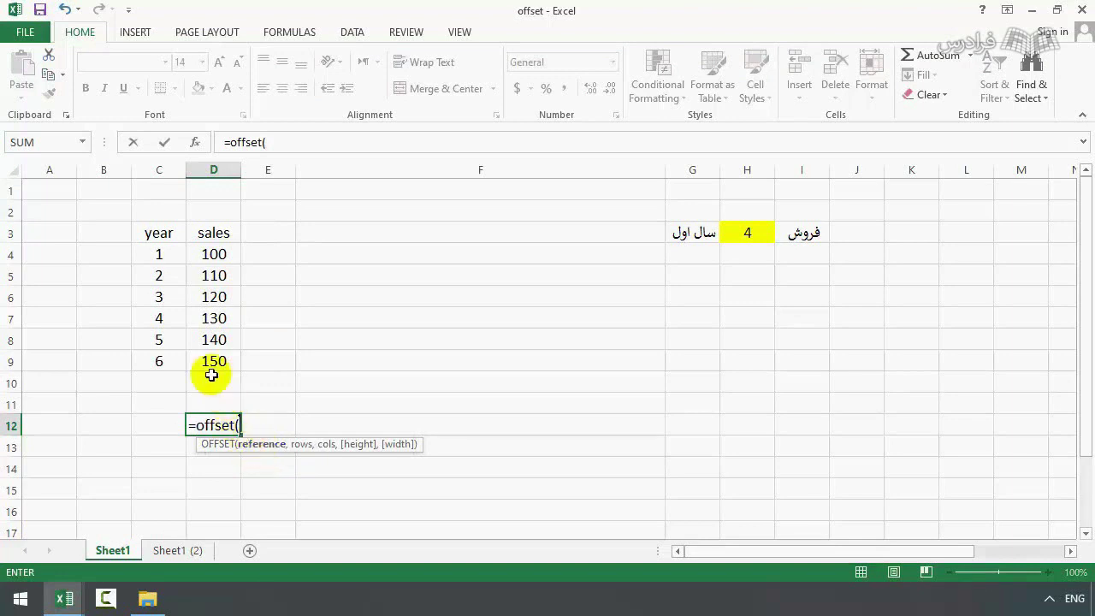
left_click(115, 212)
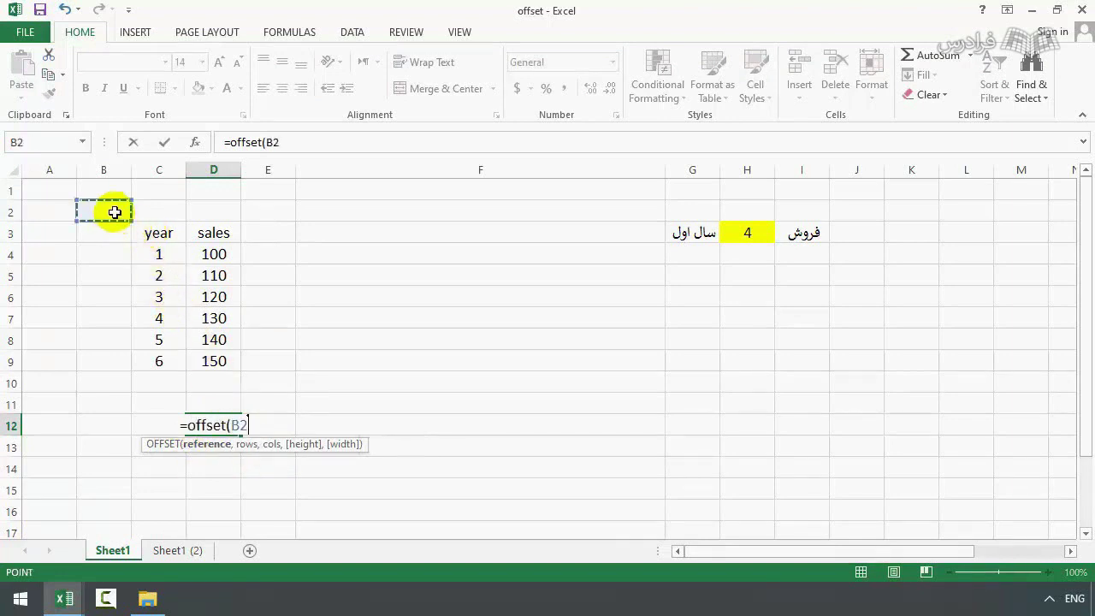
left_click(159, 232)
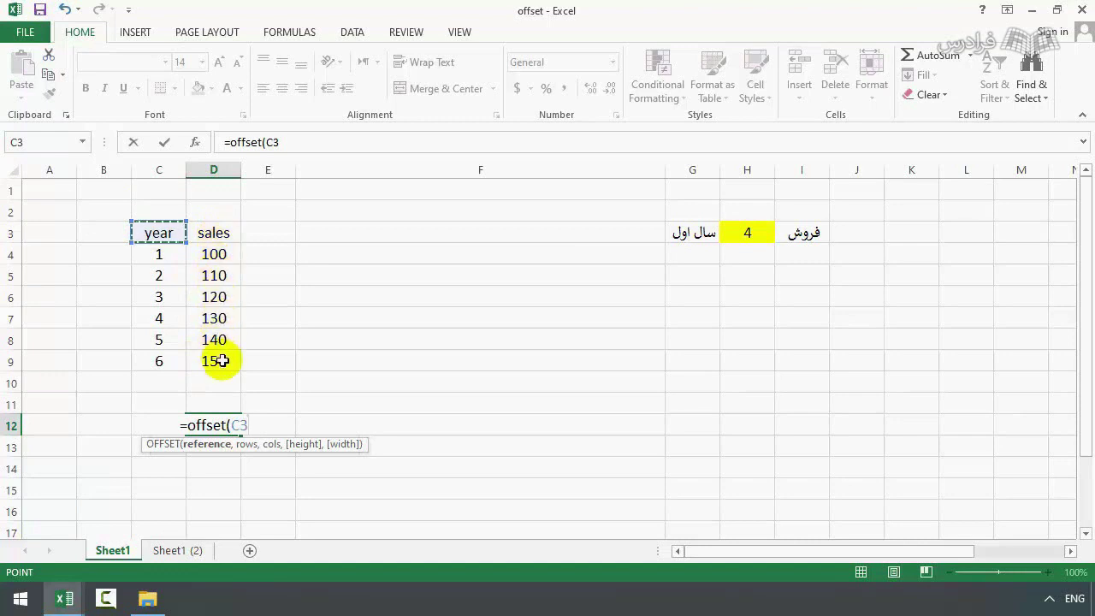
left_click(214, 233)
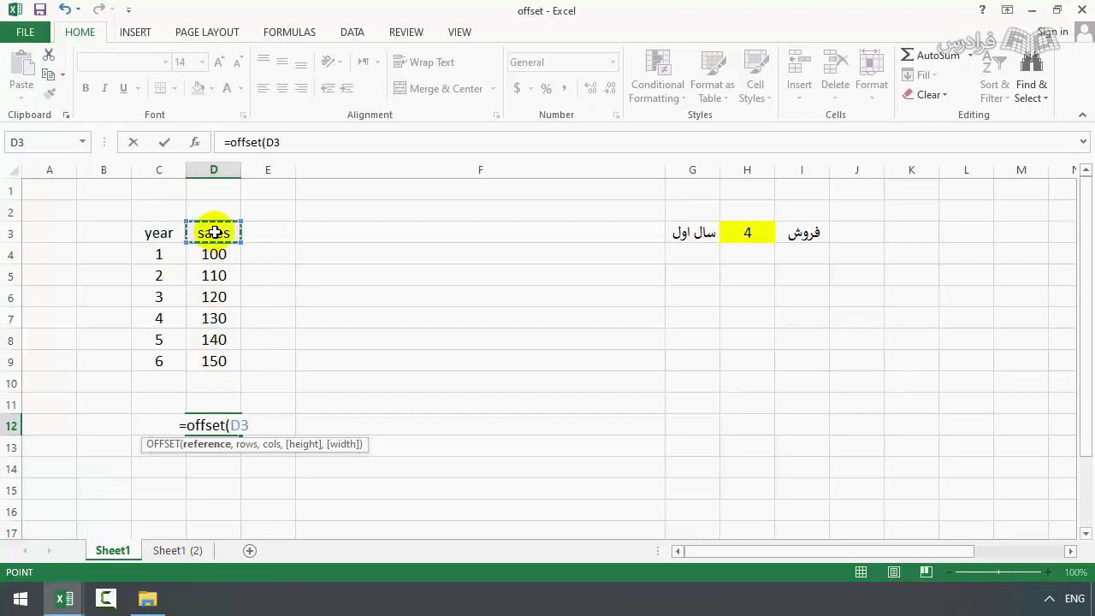
type(",")
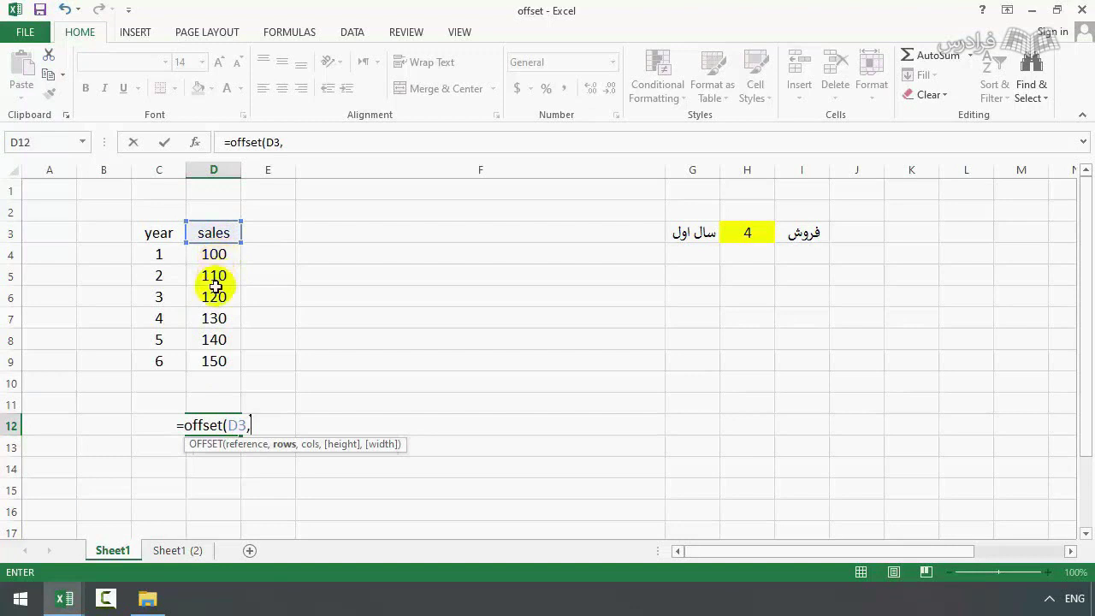
type("2,")
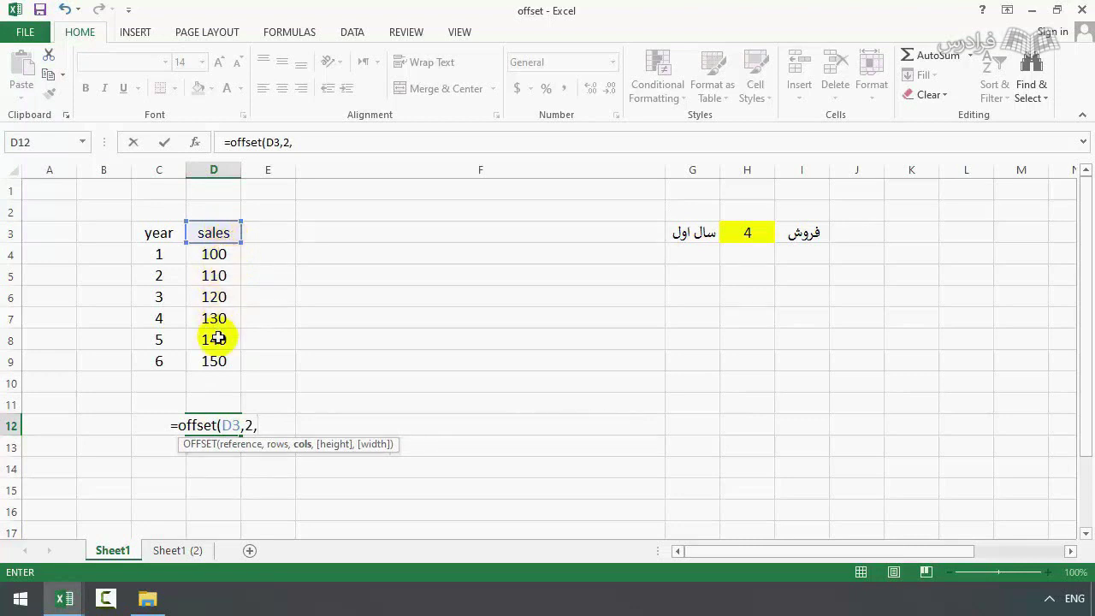
type("0")
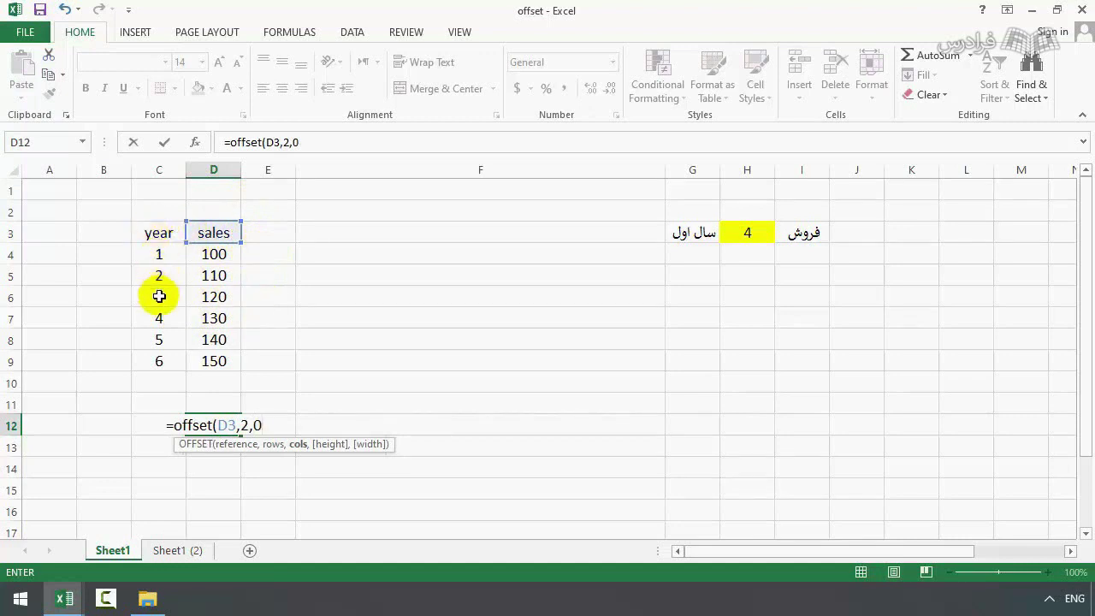
type(",")
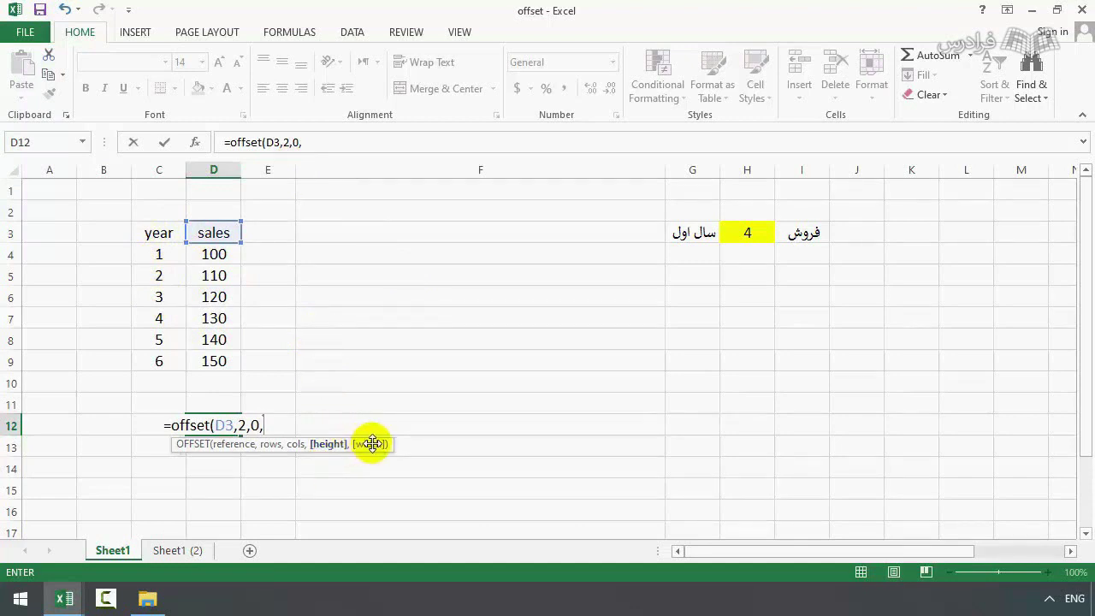
key("Escape")
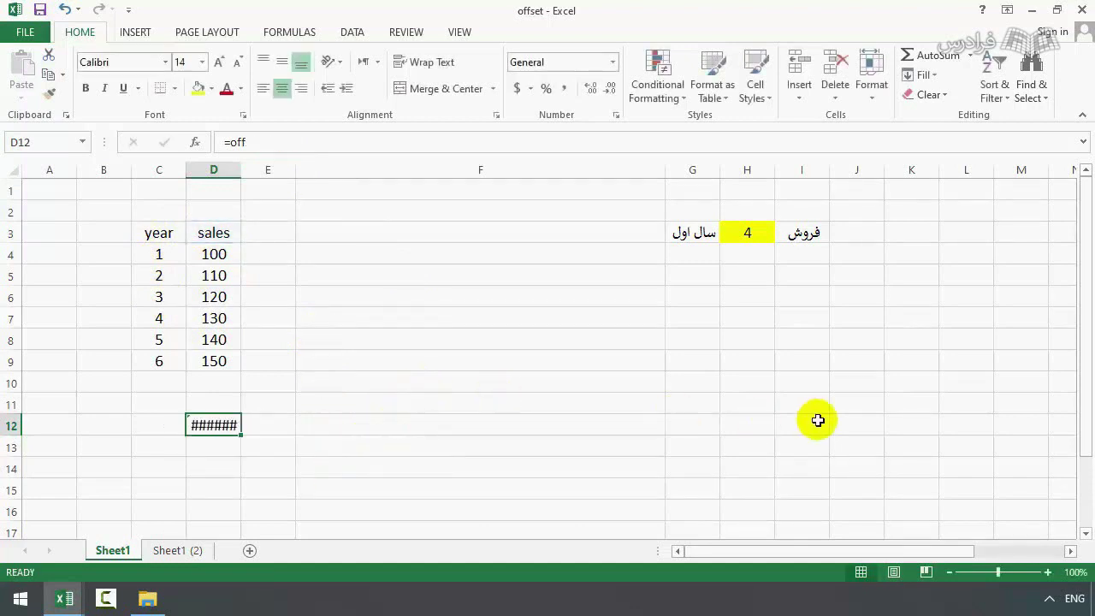
left_click(783, 362)
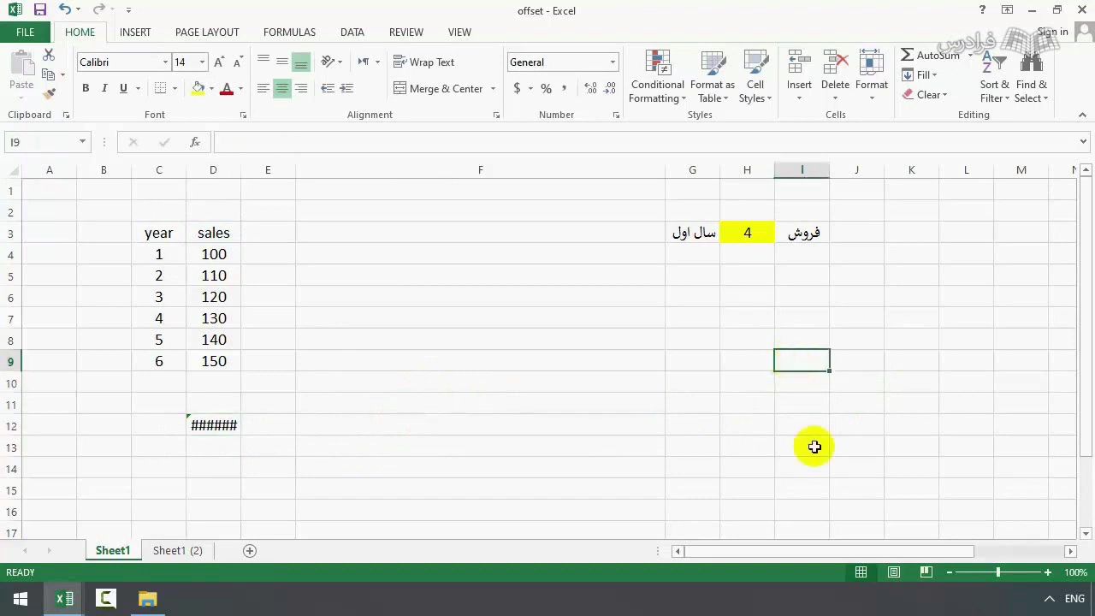
left_click_drag(802, 356, 856, 425)
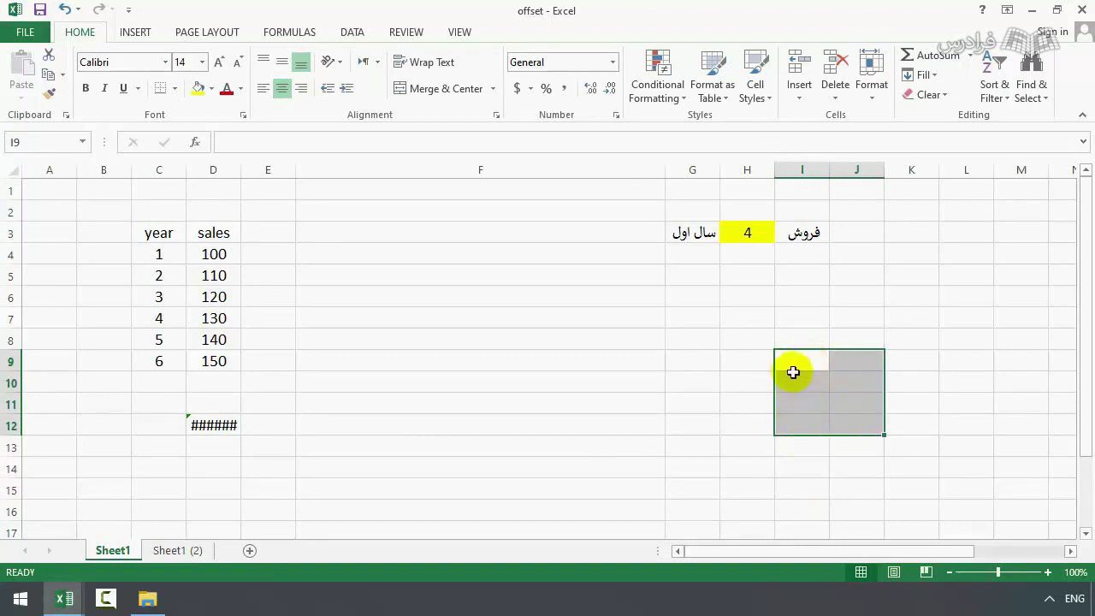
Enter =OFFSET(D3,2,0,1,1) in D12 and compare its result with the sales column.
left_click(210, 423)
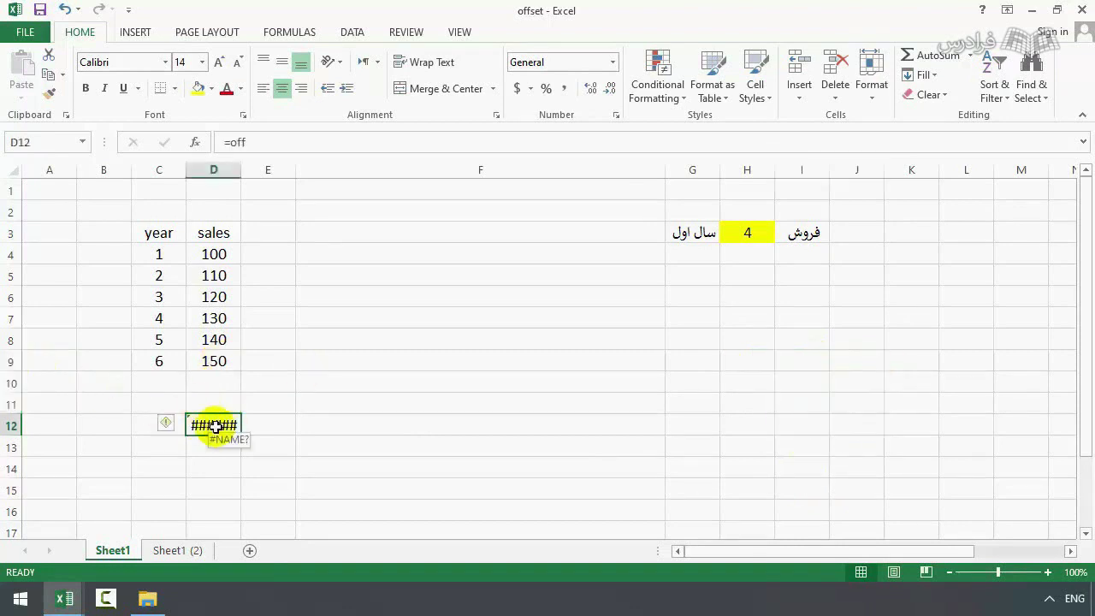
type("=")
type("offset(D3,2,0,")
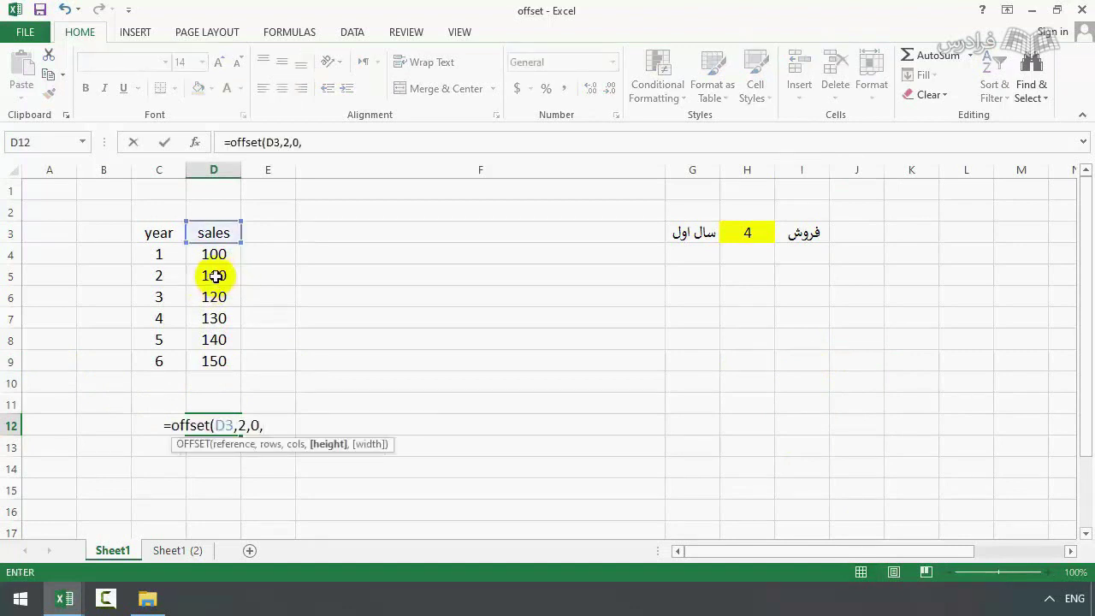
type("1")
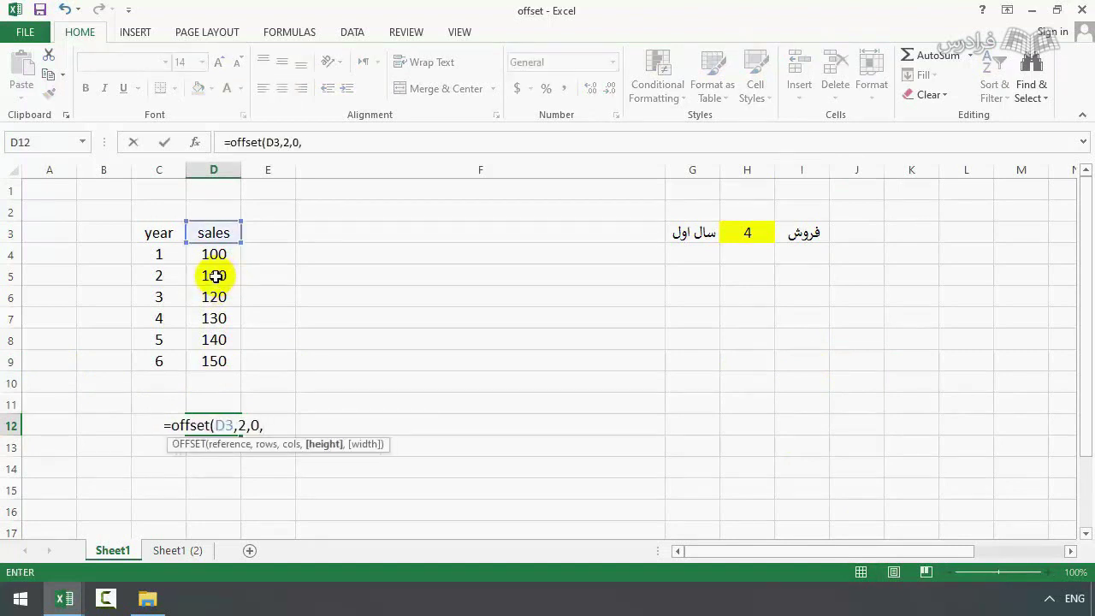
type(",1")
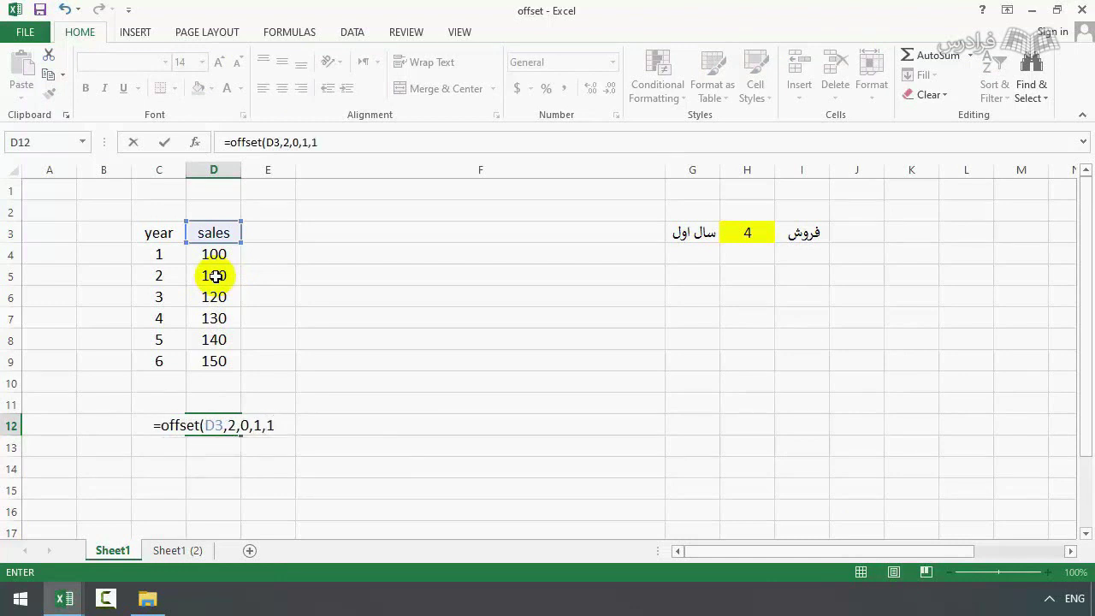
key("Return")
left_click(218, 410)
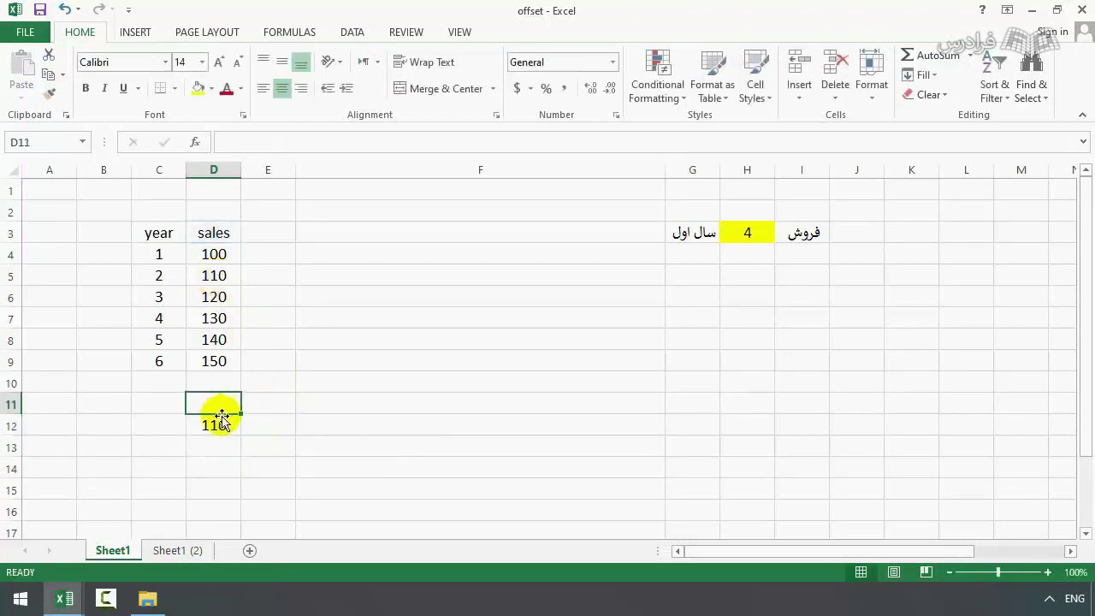
left_click(216, 424)
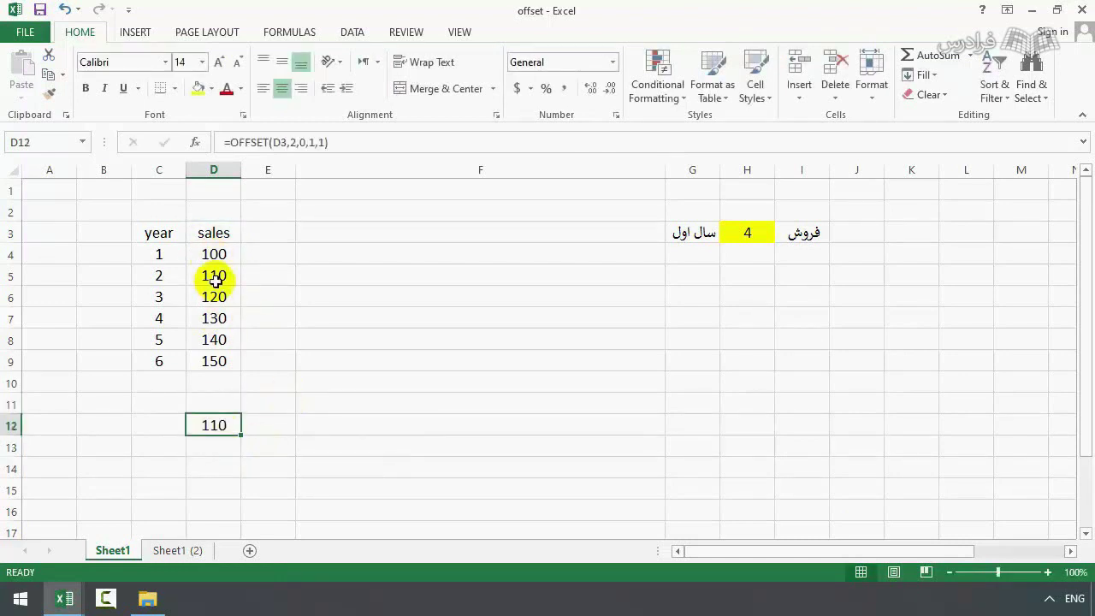
Enter an OFFSET formula in D13 with reference B10, -5 rows, 2 columns and height 1.
left_click(210, 450)
type("=")
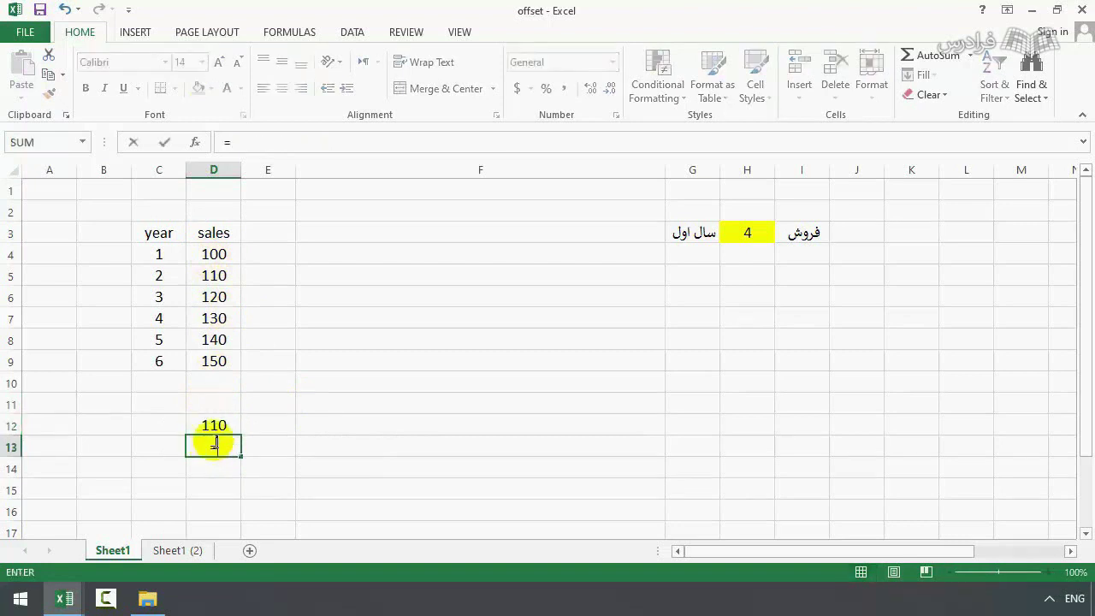
type("offset(")
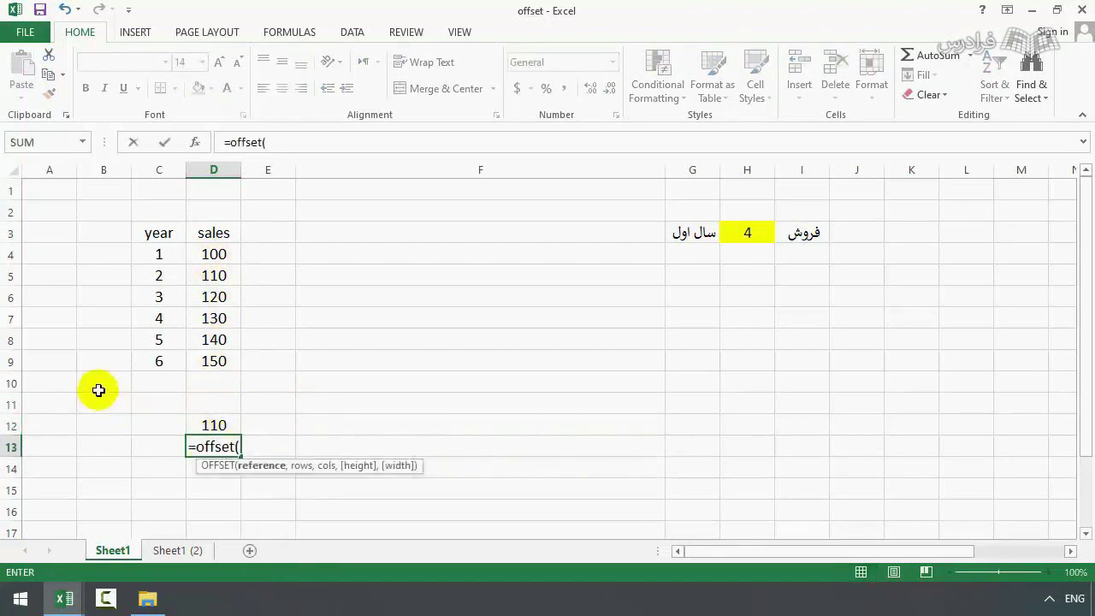
left_click(95, 381)
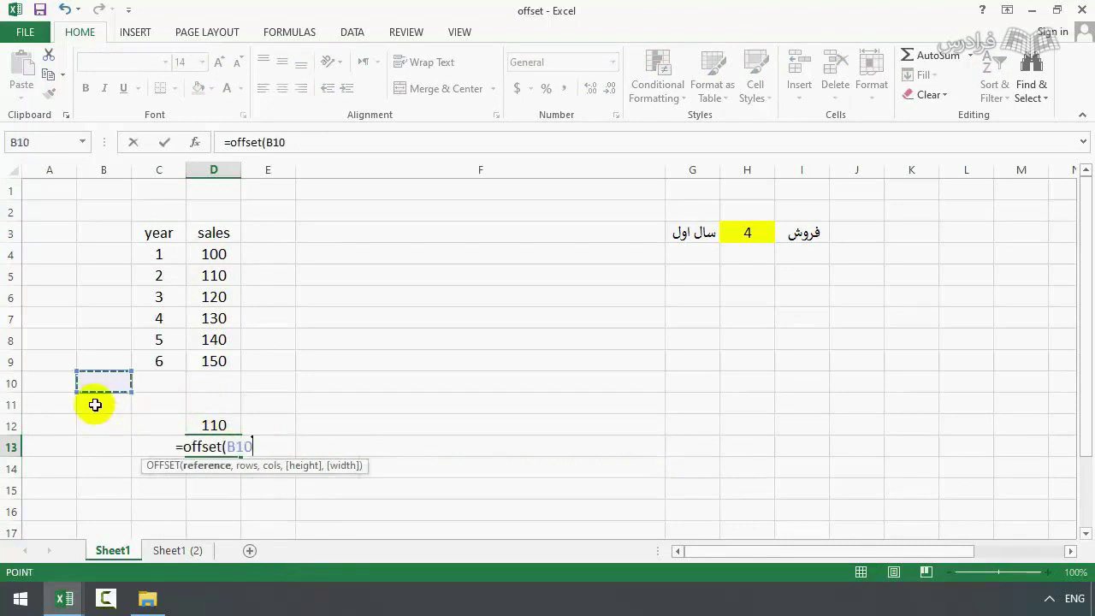
type(",")
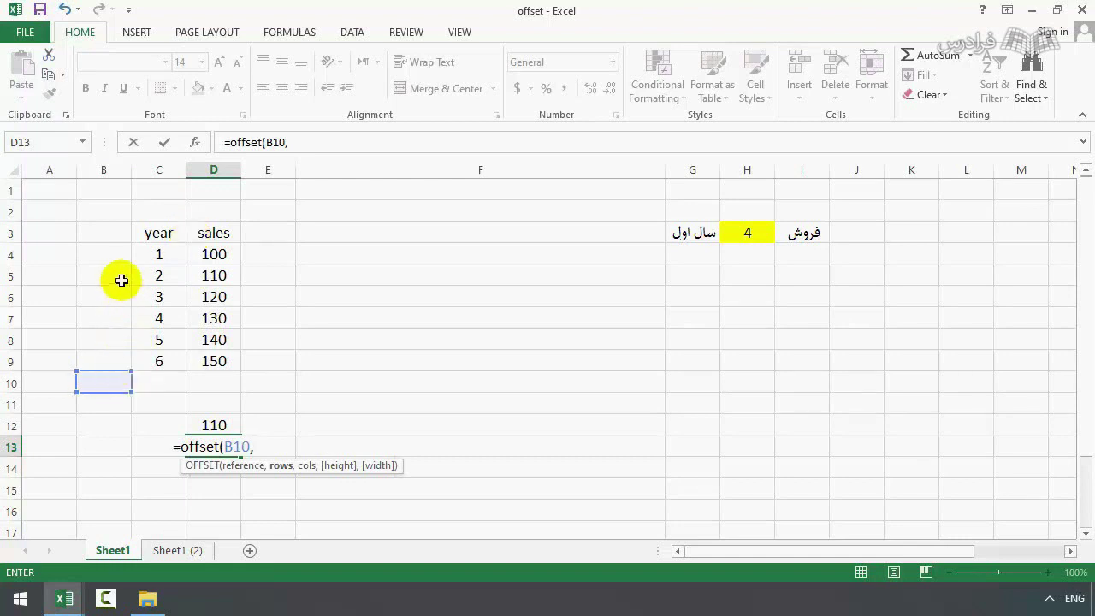
type("-5")
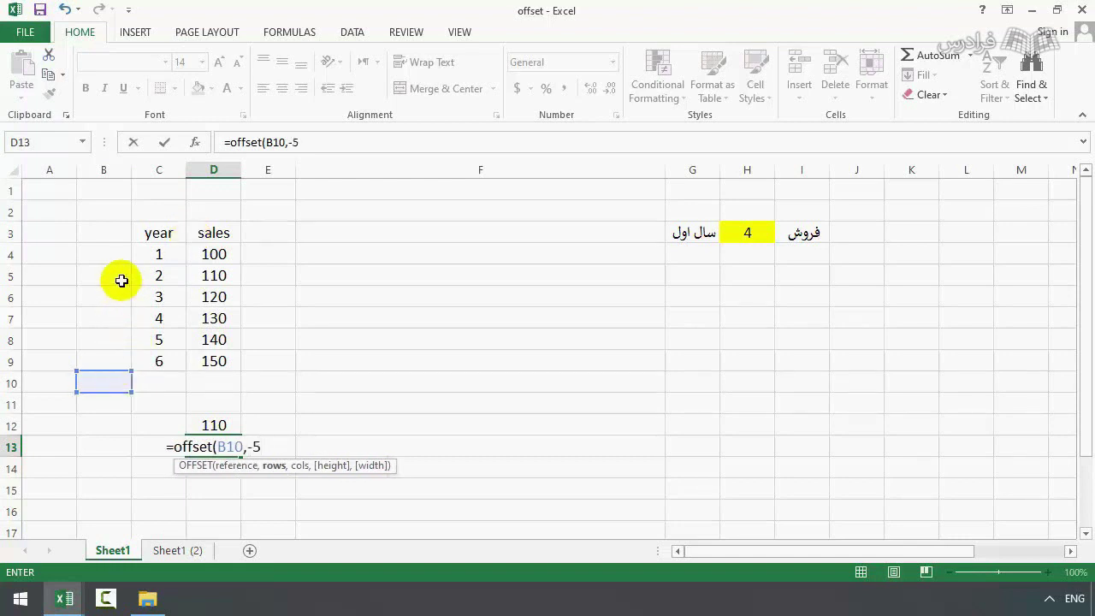
type(",2,1,")
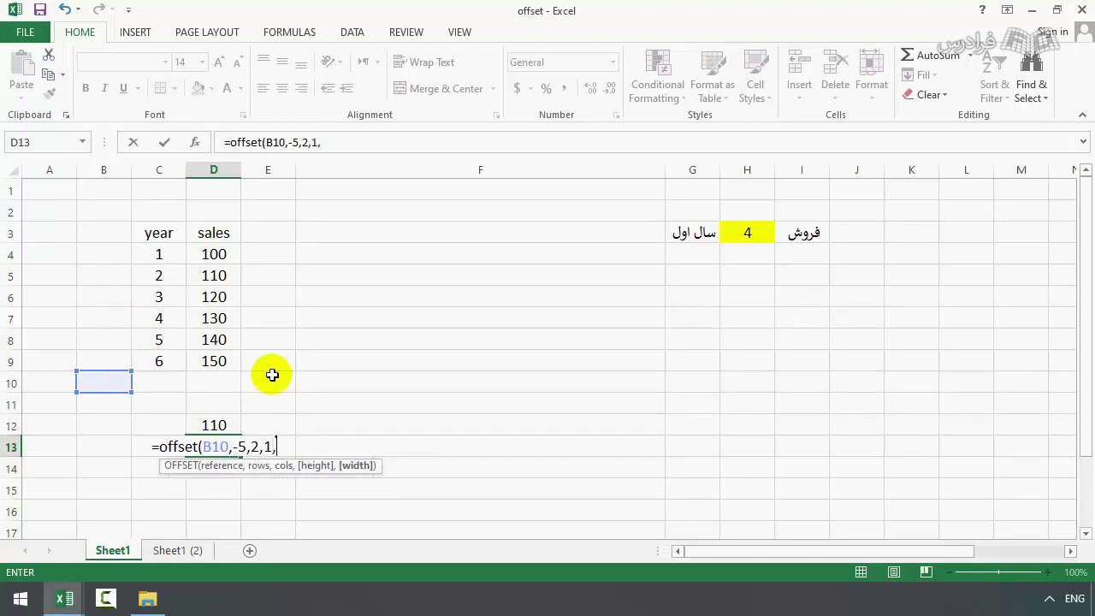
key("Return")
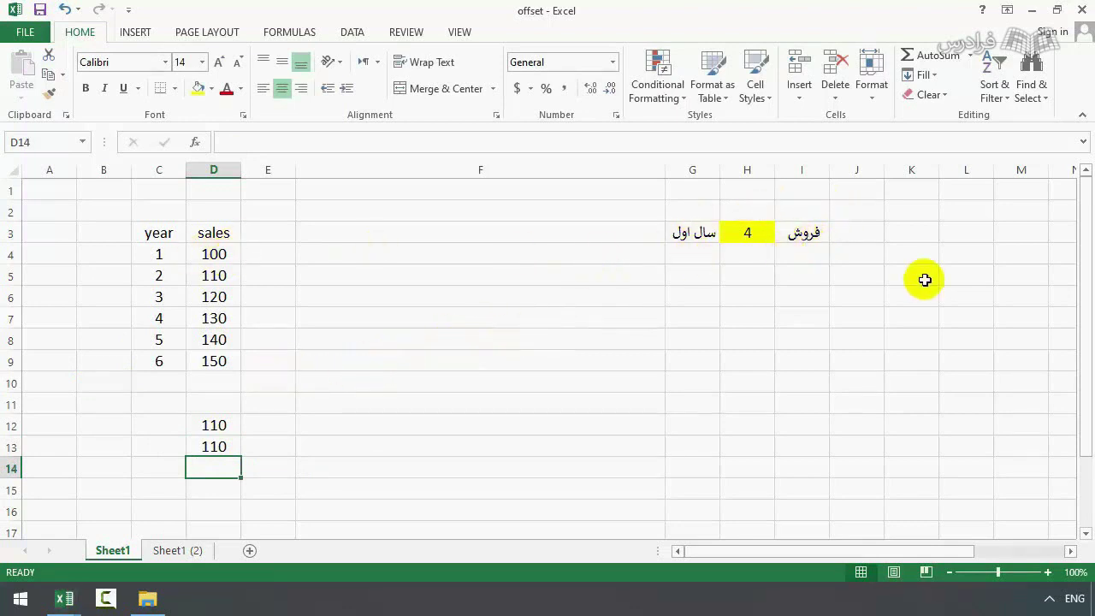
Name the sales header cell D3 start and the yellow year-count cell H3 year.
left_click(224, 239)
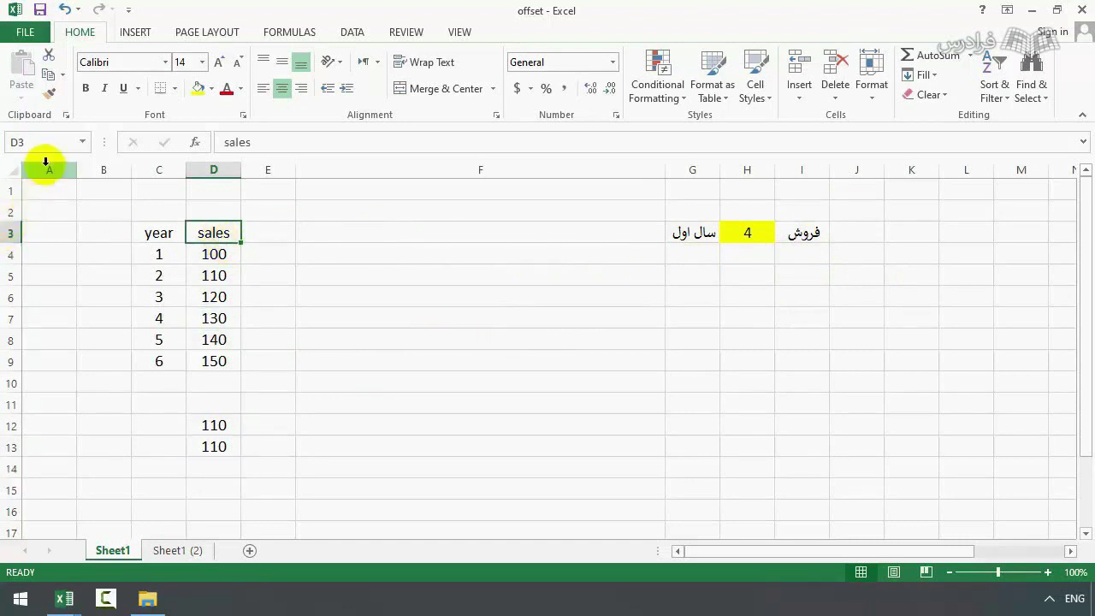
left_click(753, 237)
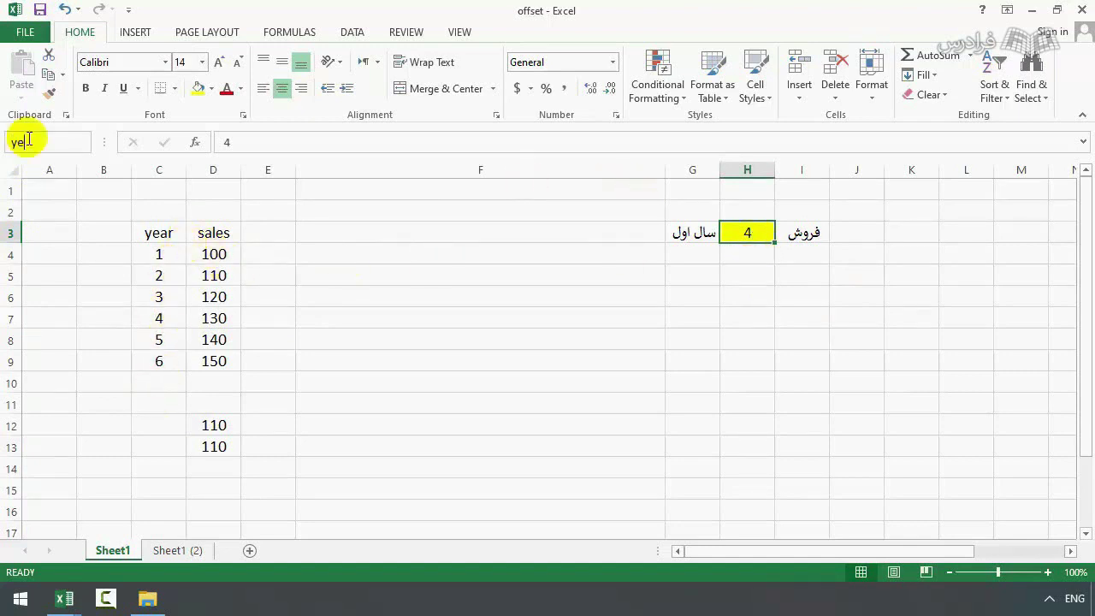
Enter =SUM(OFFSET(start,1,0,year,1)) in F3, accepting the suggested closing-parenthesis correction.
type("=")
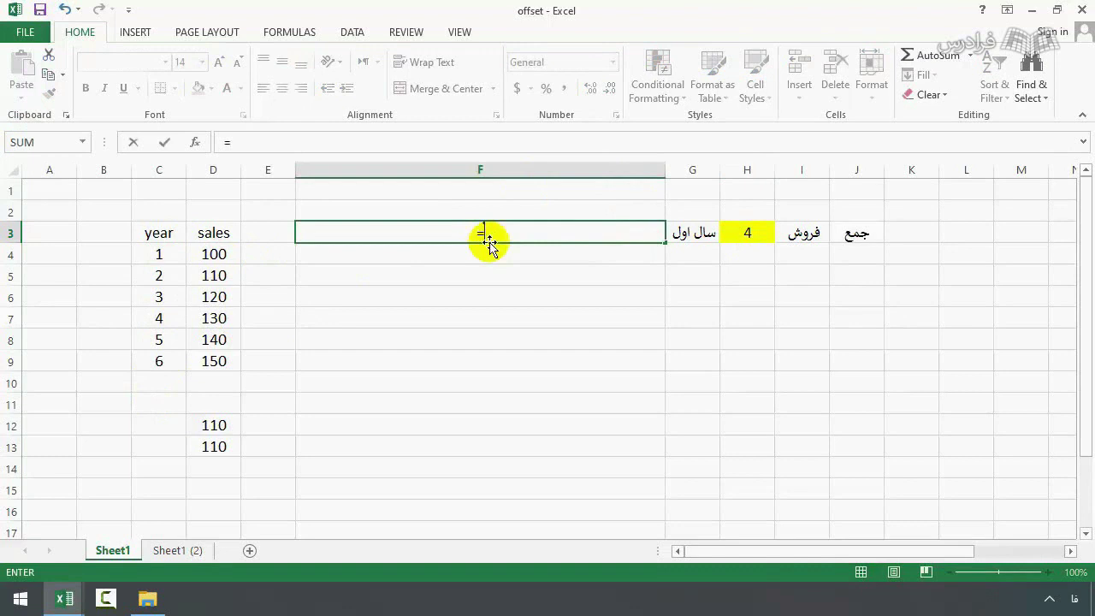
type("sum(")
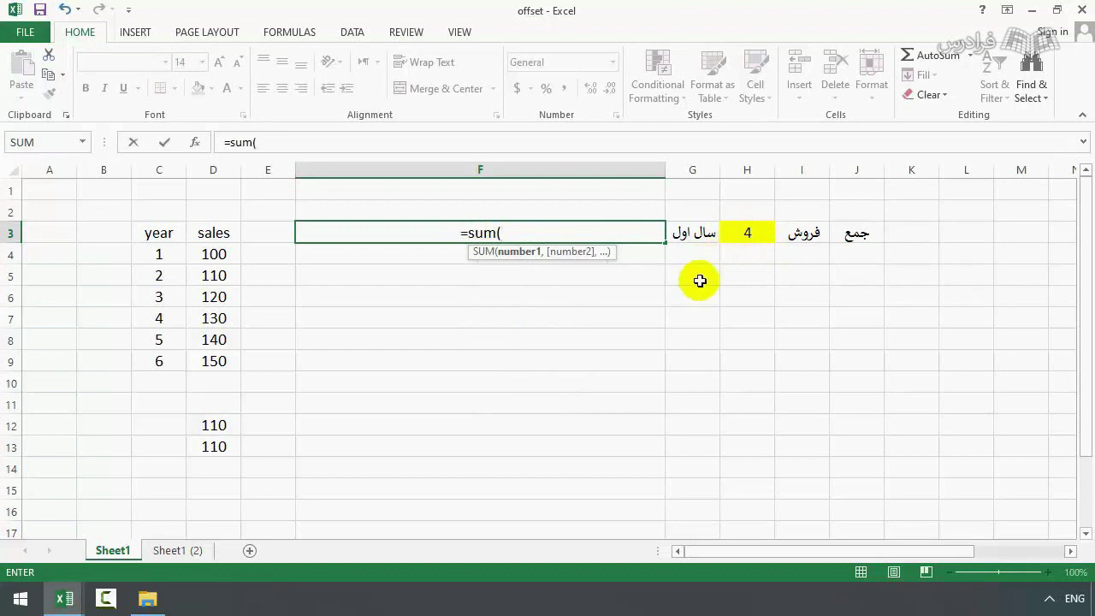
type("offset(")
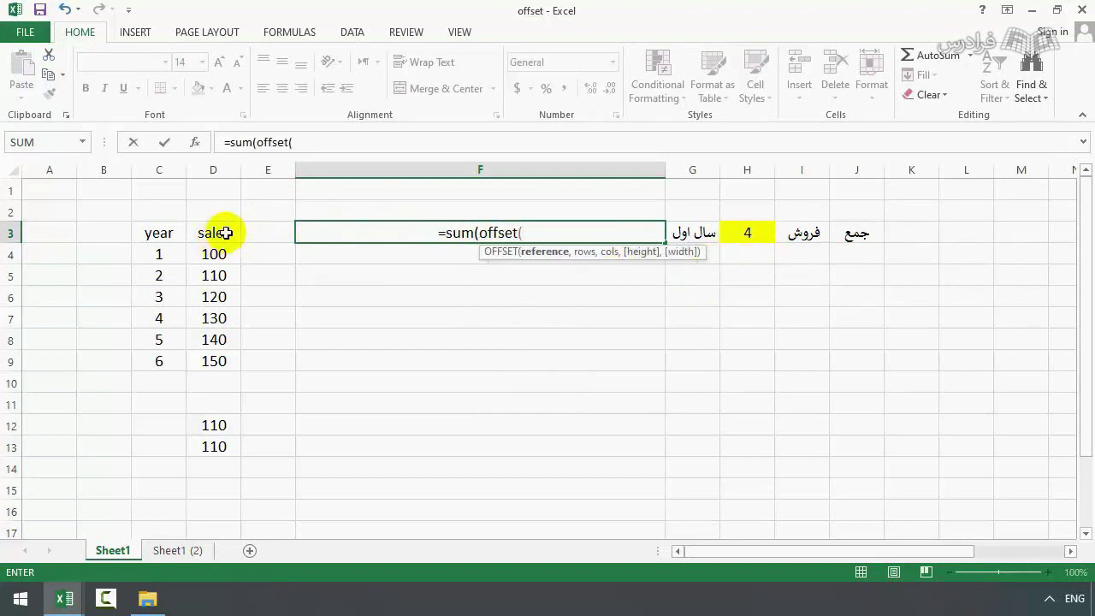
type("start,")
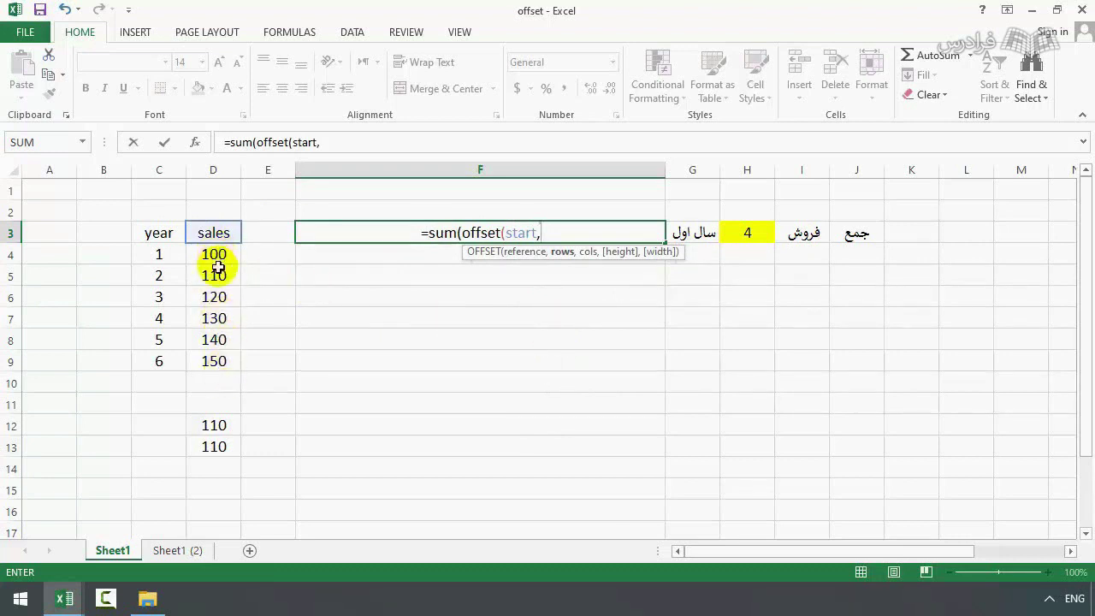
type("1")
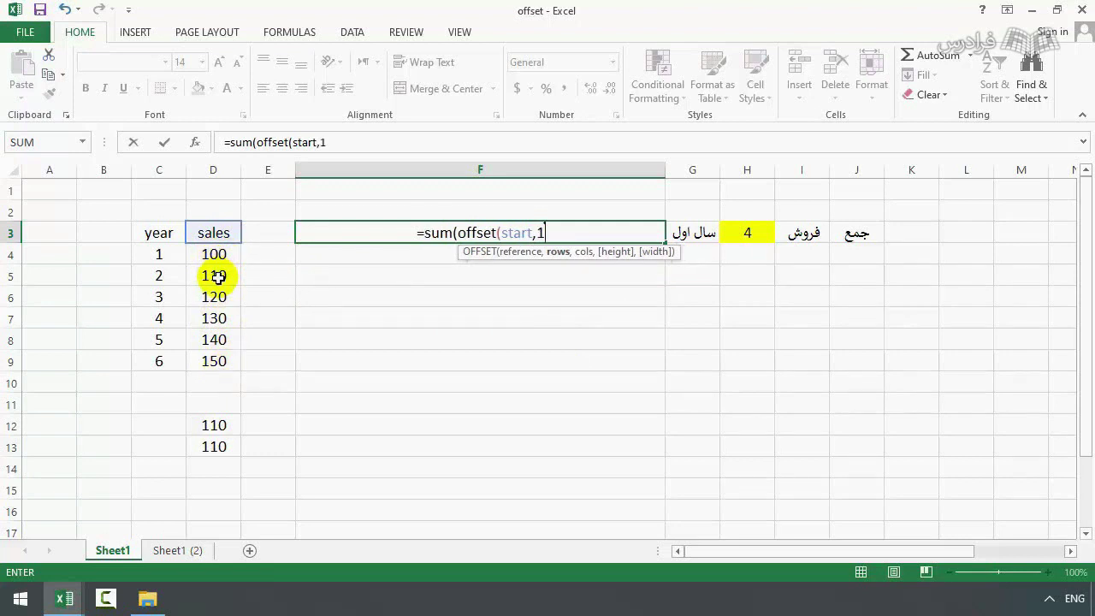
type(",")
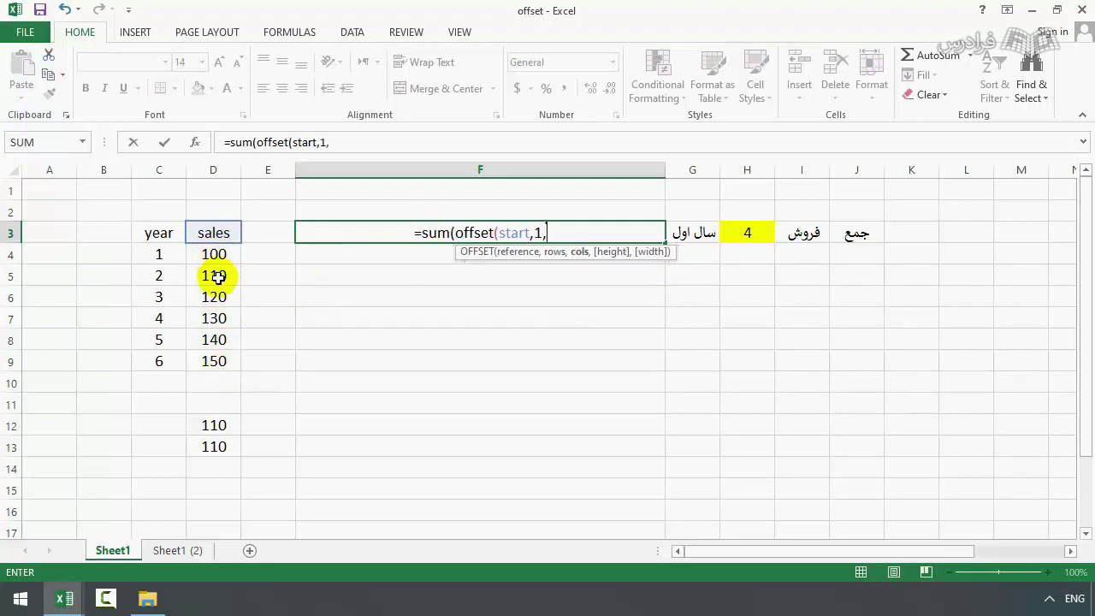
type("0")
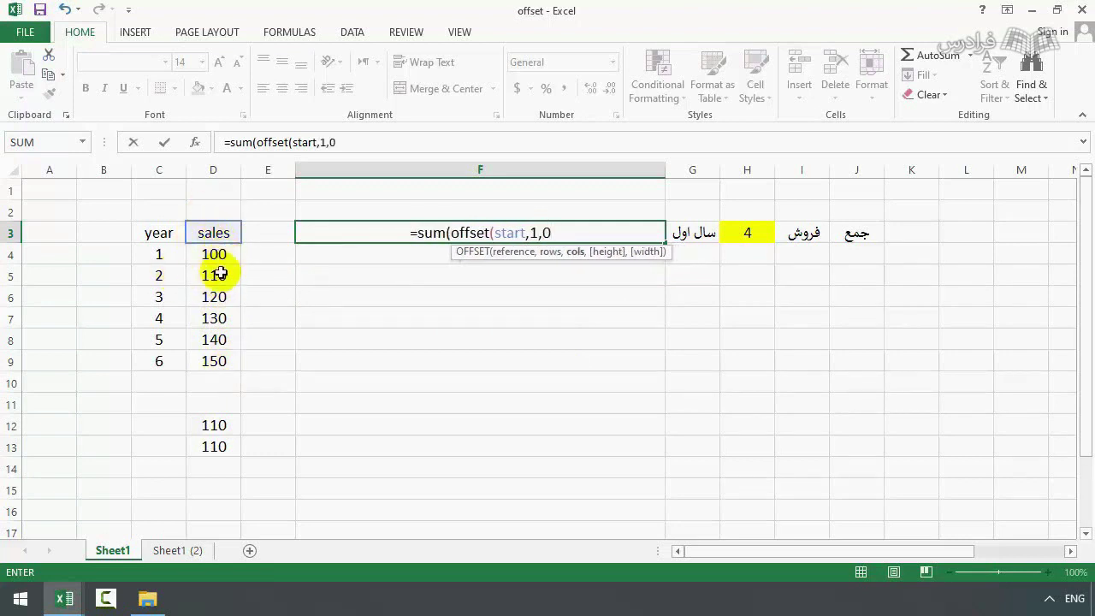
type(",")
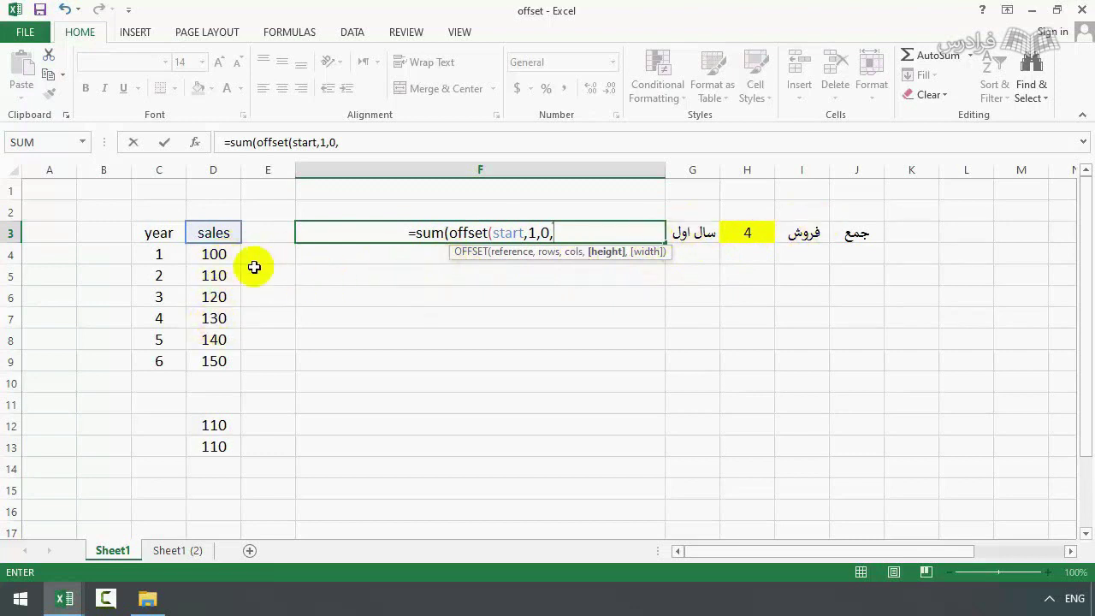
left_click(750, 233)
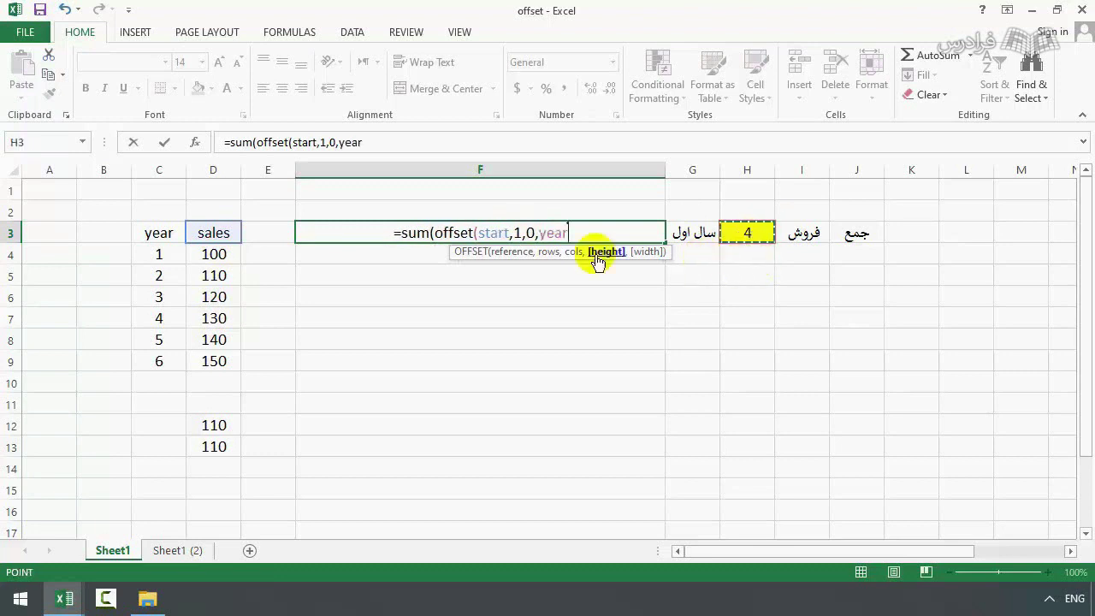
type(",")
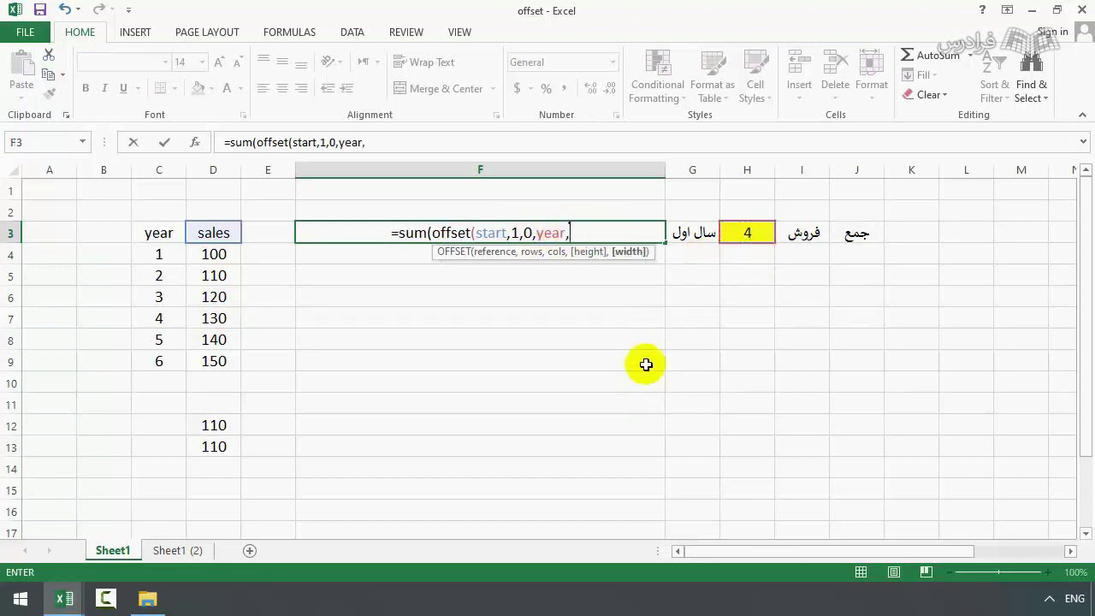
type("1")
key("Return")
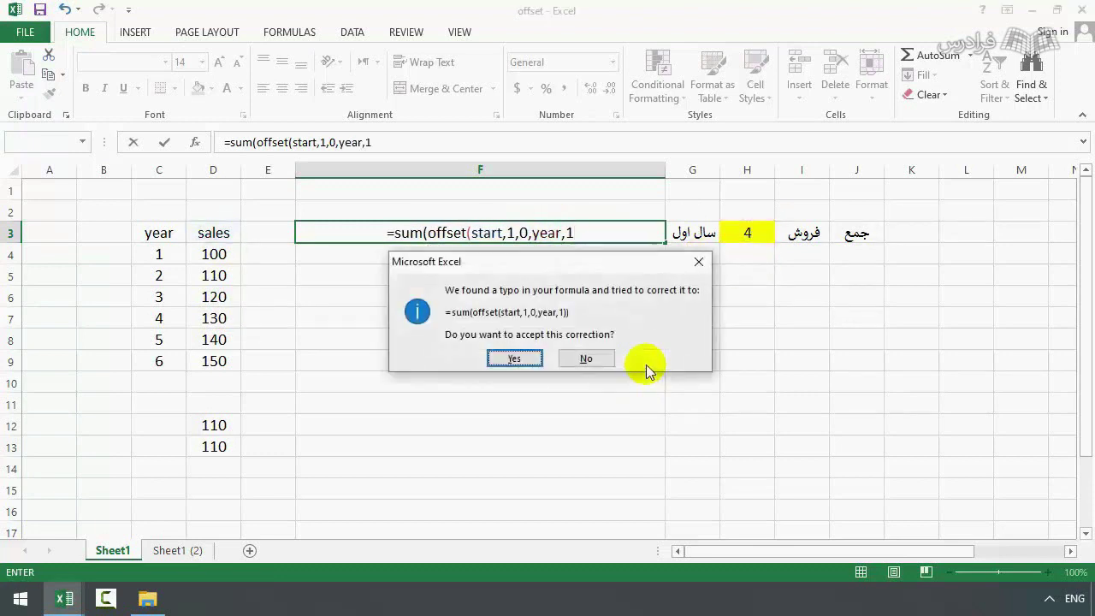
key("Return")
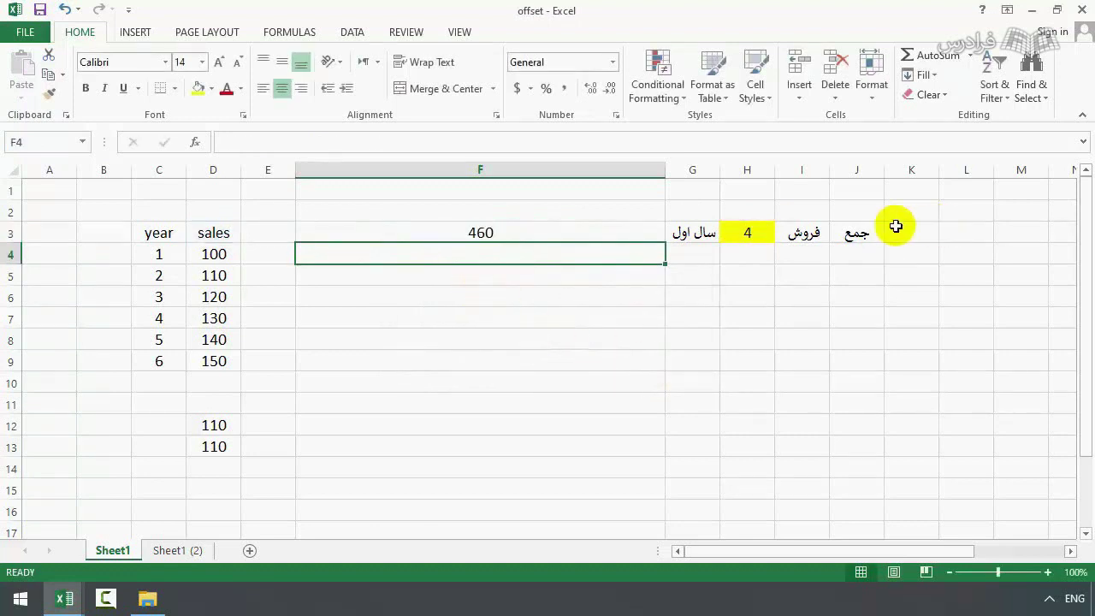
Test the F3 sum by setting the year count in H3 to 3 and finally to 1.
left_click(747, 232)
type("3")
key("Return")
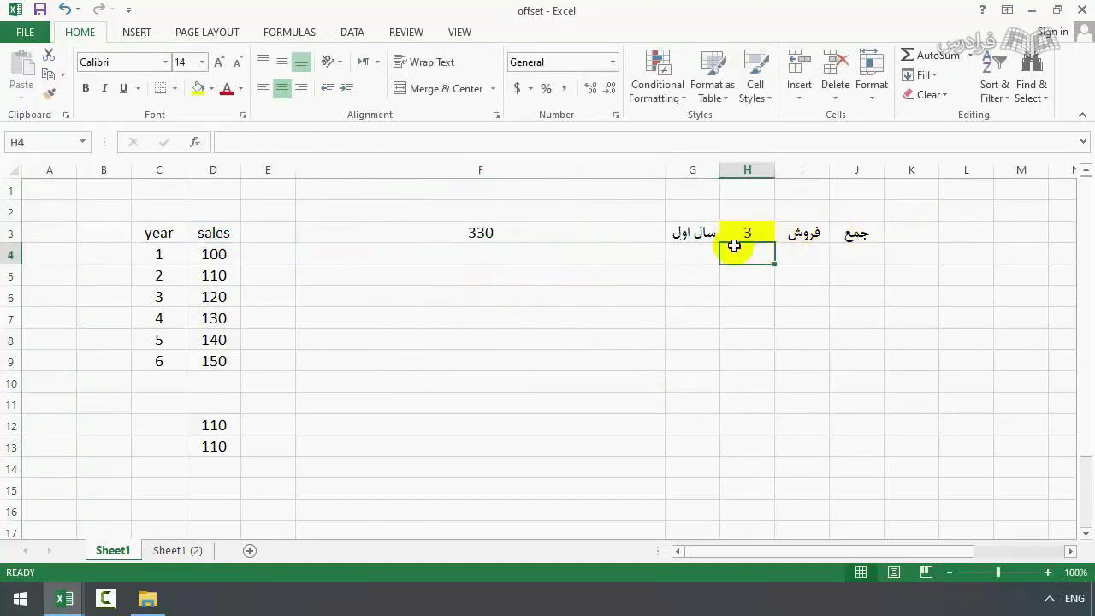
left_click(744, 231)
type("1")
key("Return")
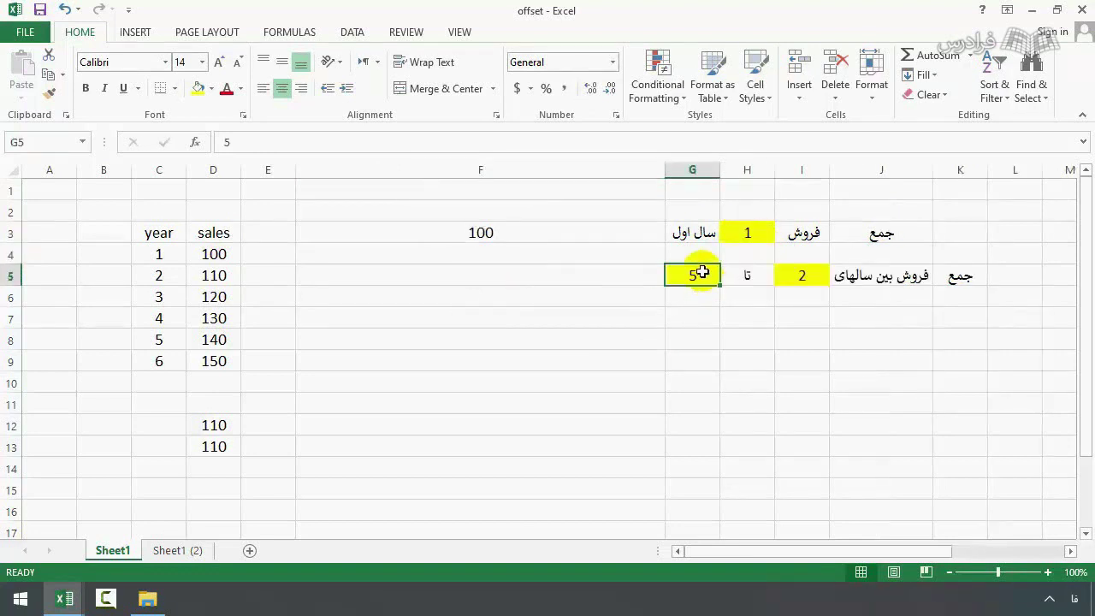
Set the end year of the year range in G5 to 6.
type("6")
key("Return")
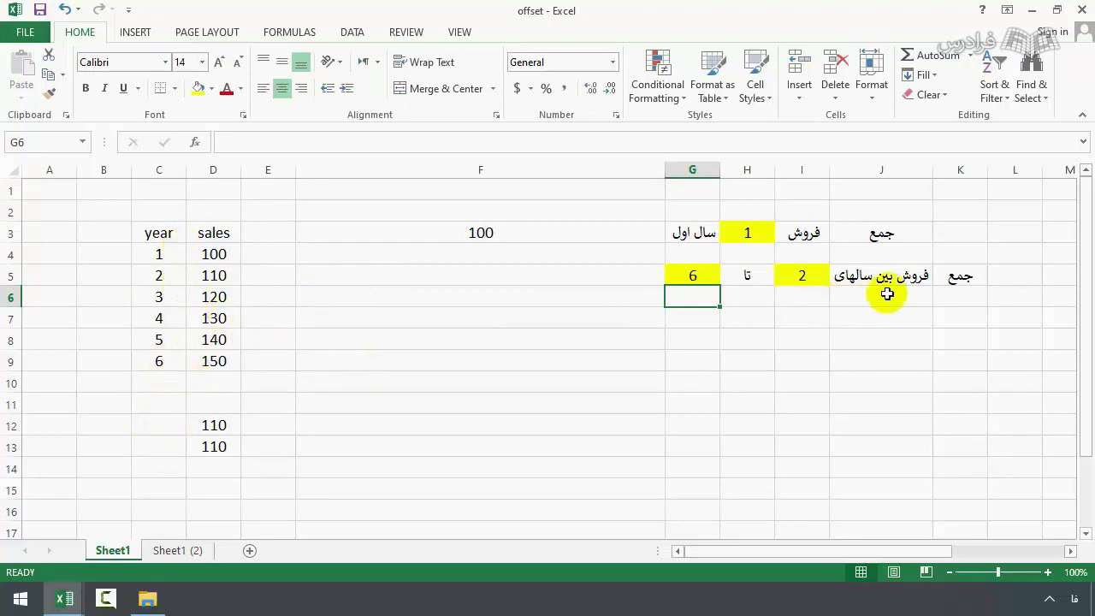
left_click(467, 279)
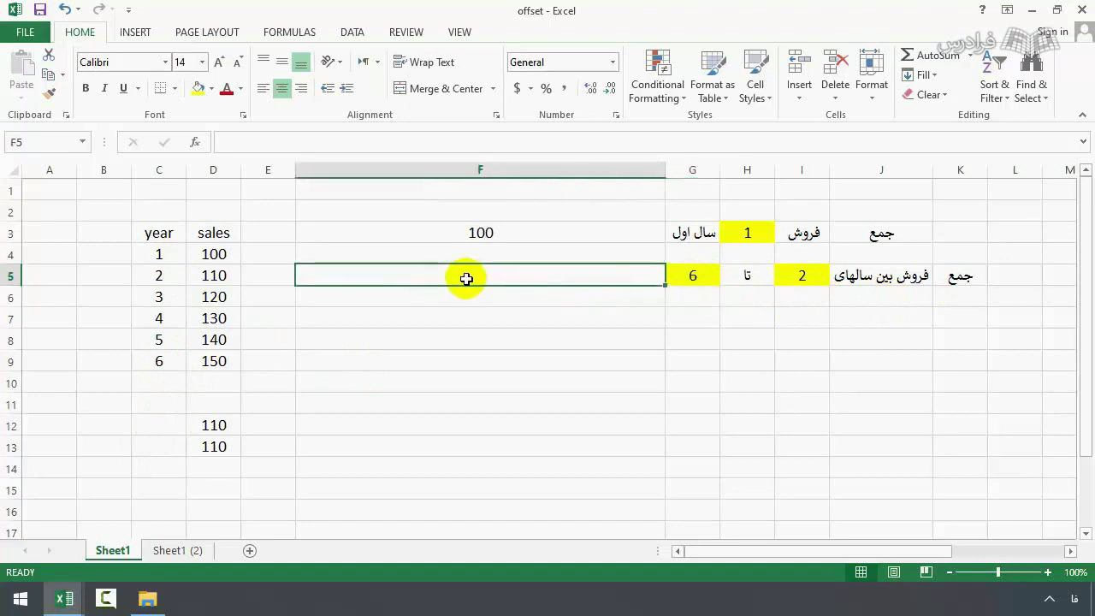
Name the start-year cell I5 begin and the end-year cell G5 end.
left_click(802, 277)
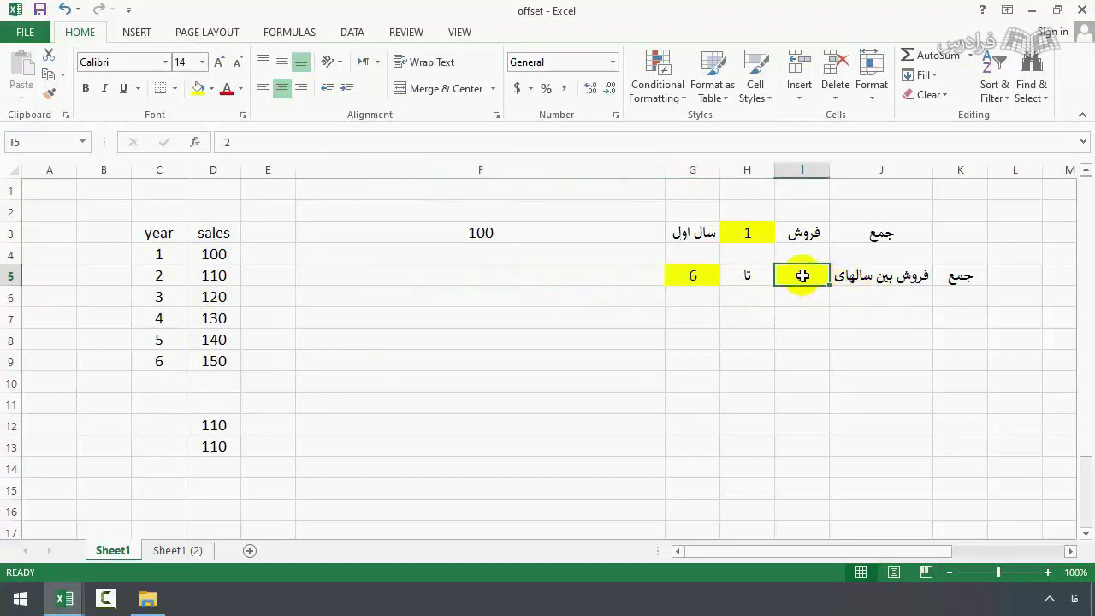
left_click(19, 142)
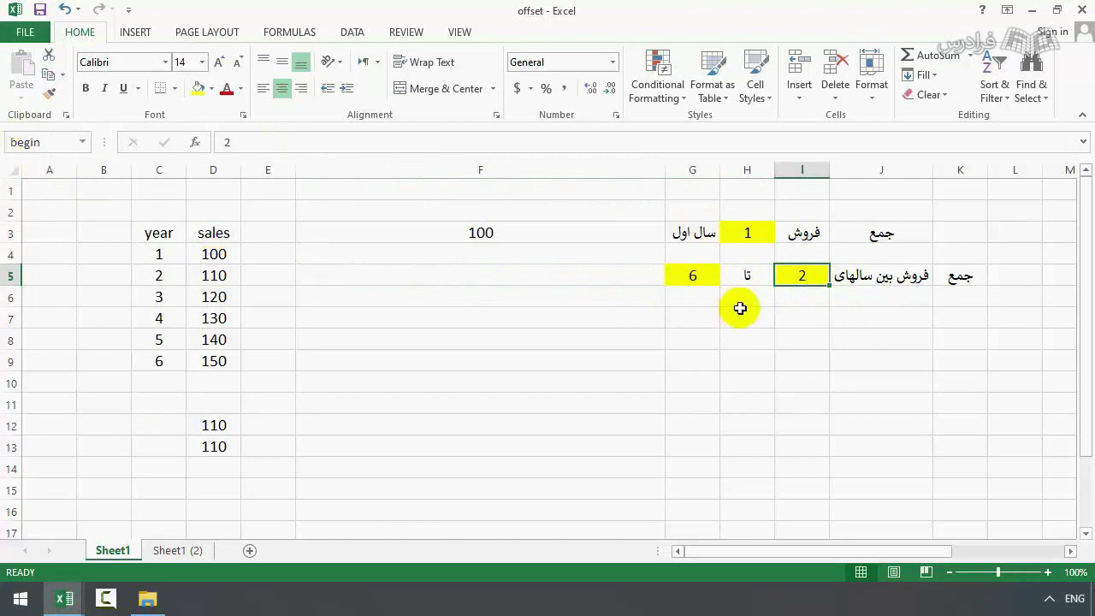
left_click(695, 276)
left_click(29, 143)
type("en")
key("Return")
Enter =SUM(OFFSET(start,begin,0,end-begin+1,1)) in F5, accepting the suggested closing-parenthesis correction.
type("=dum")
key("Escape")
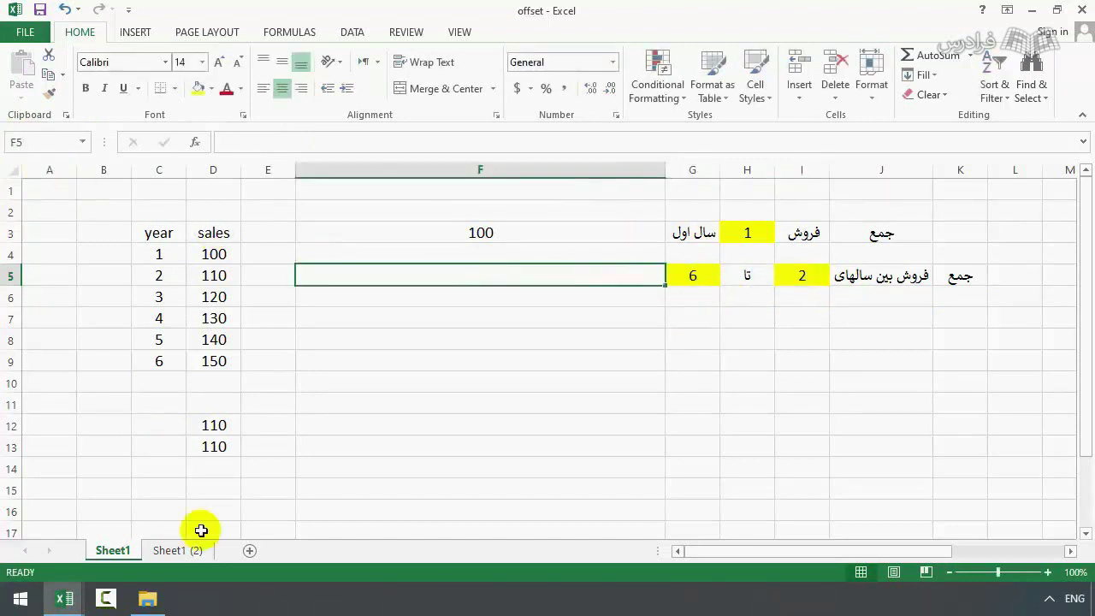
type("=")
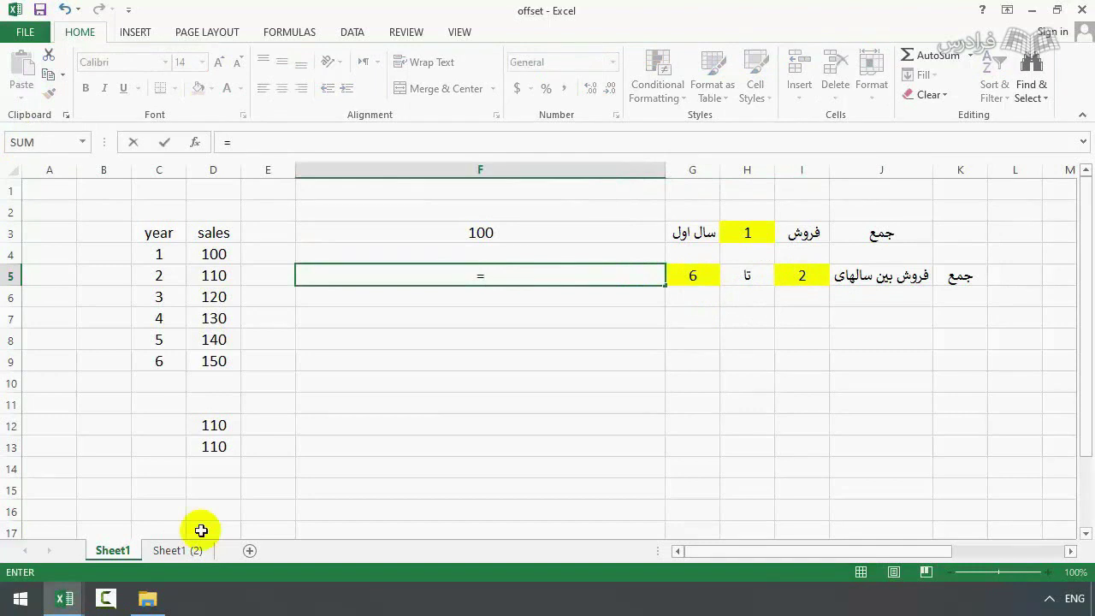
type("sum(")
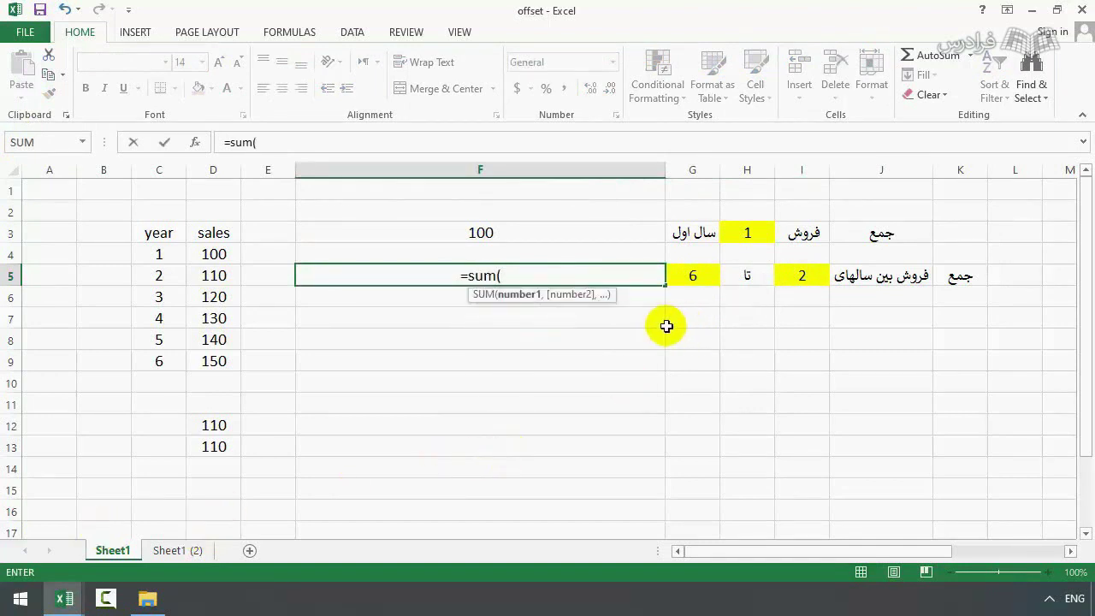
type("offset")
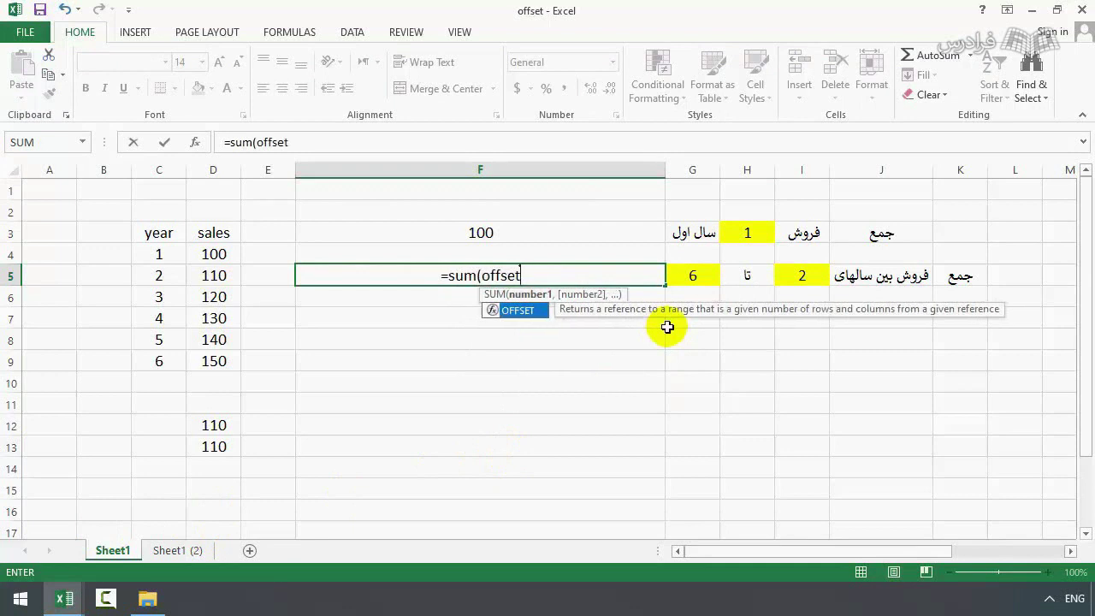
type("(start,")
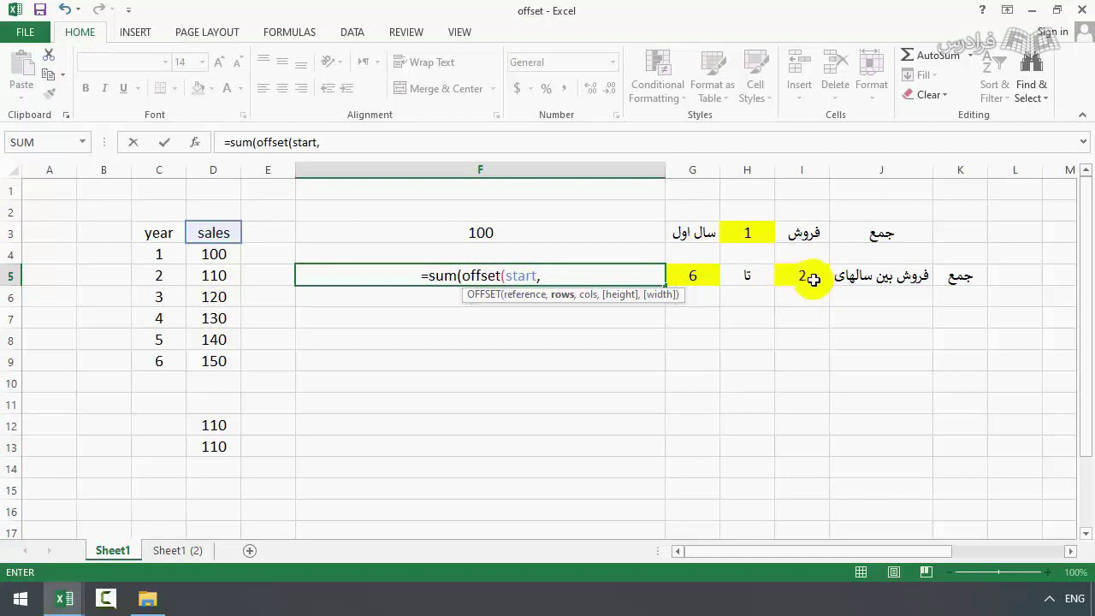
type("be")
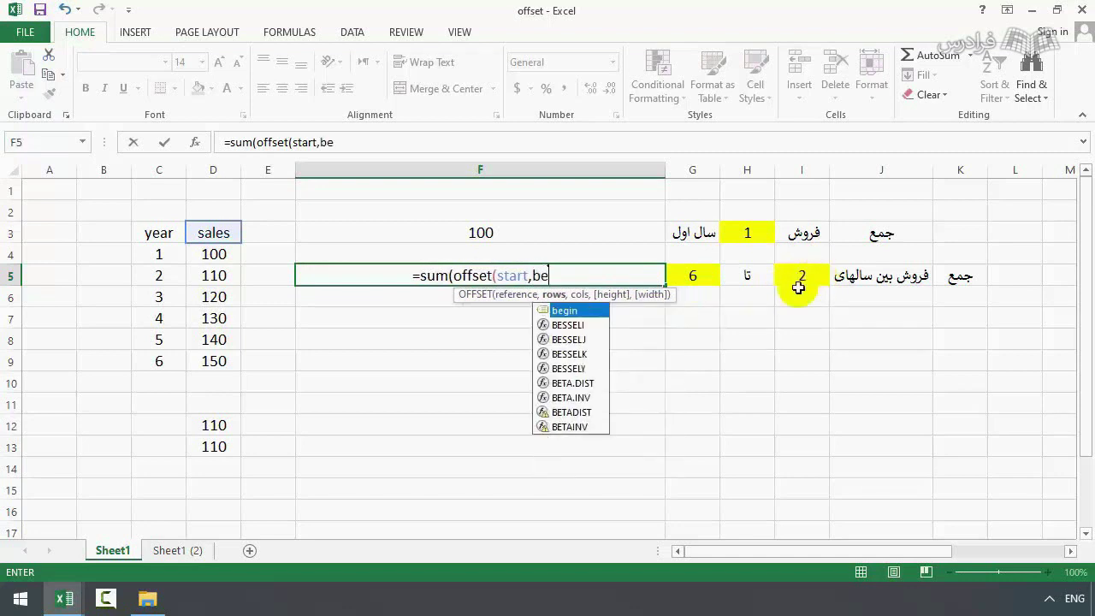
type("gin,")
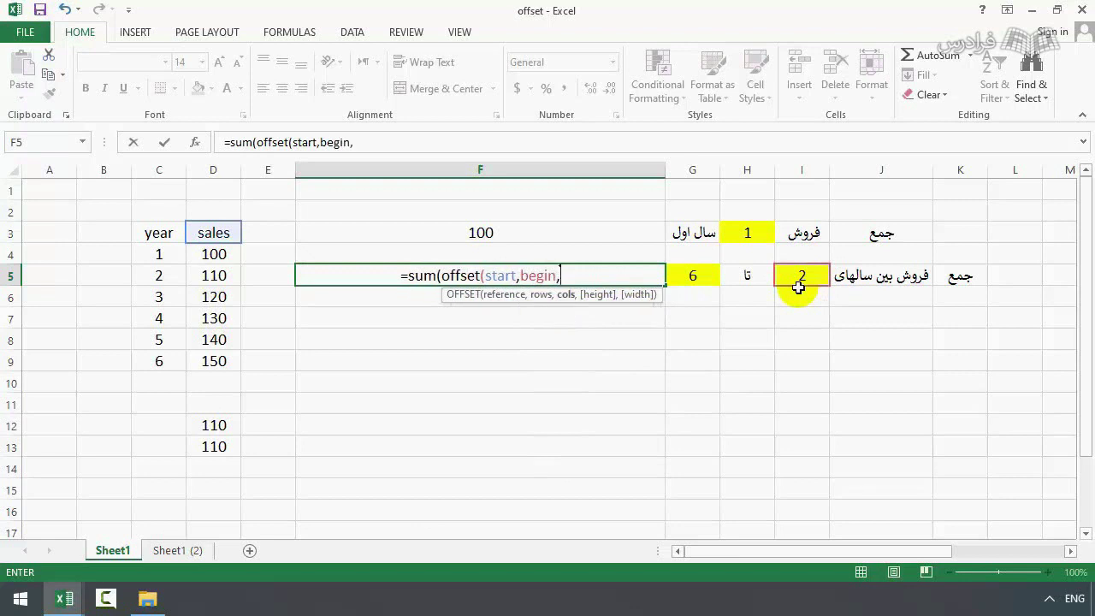
type("0")
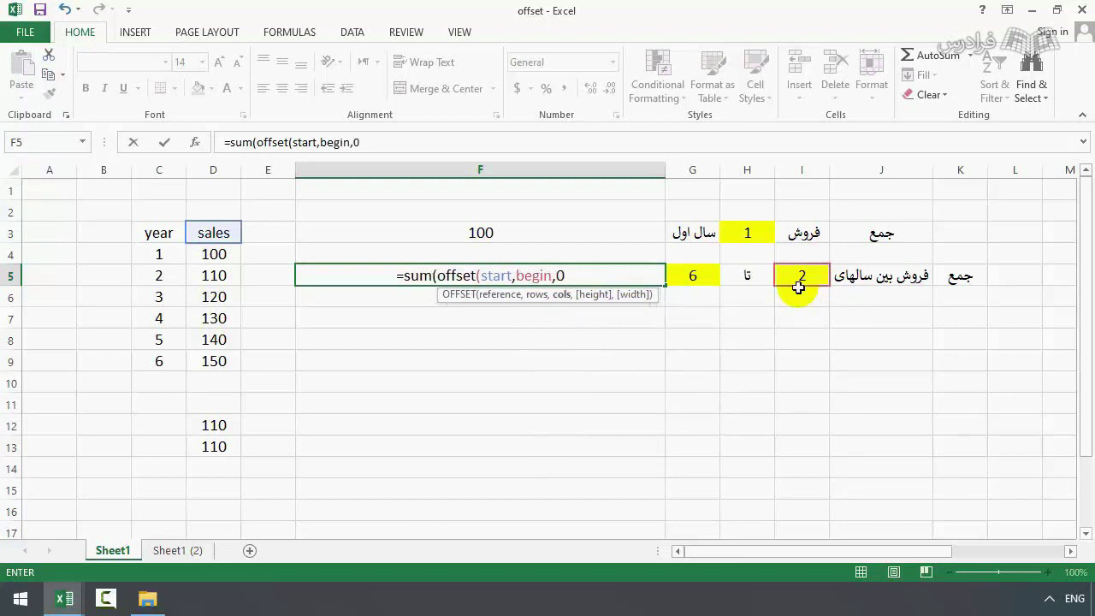
type(",")
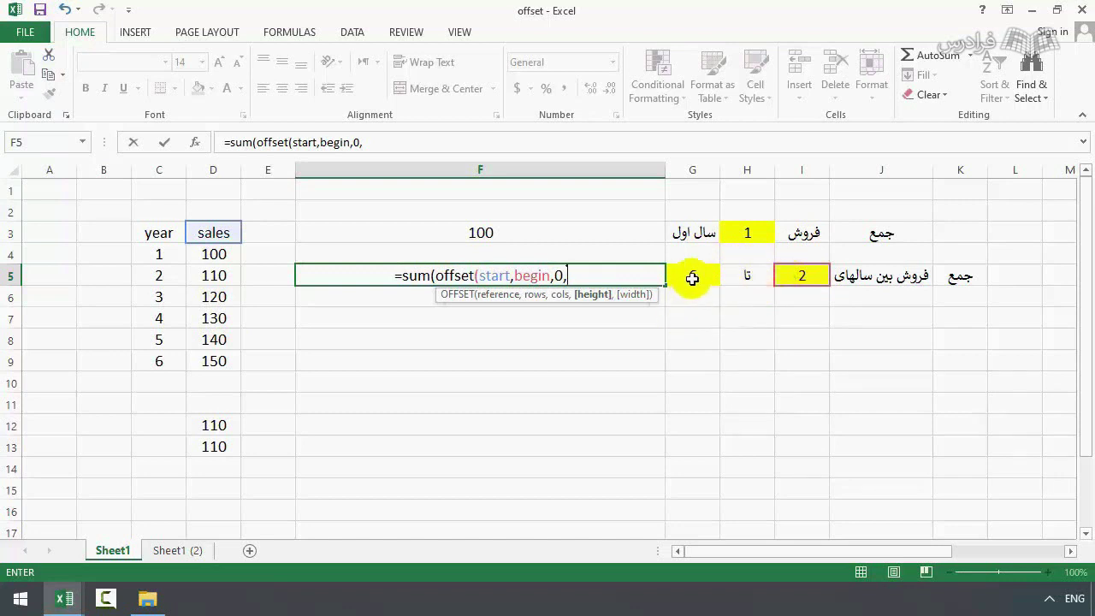
type("e")
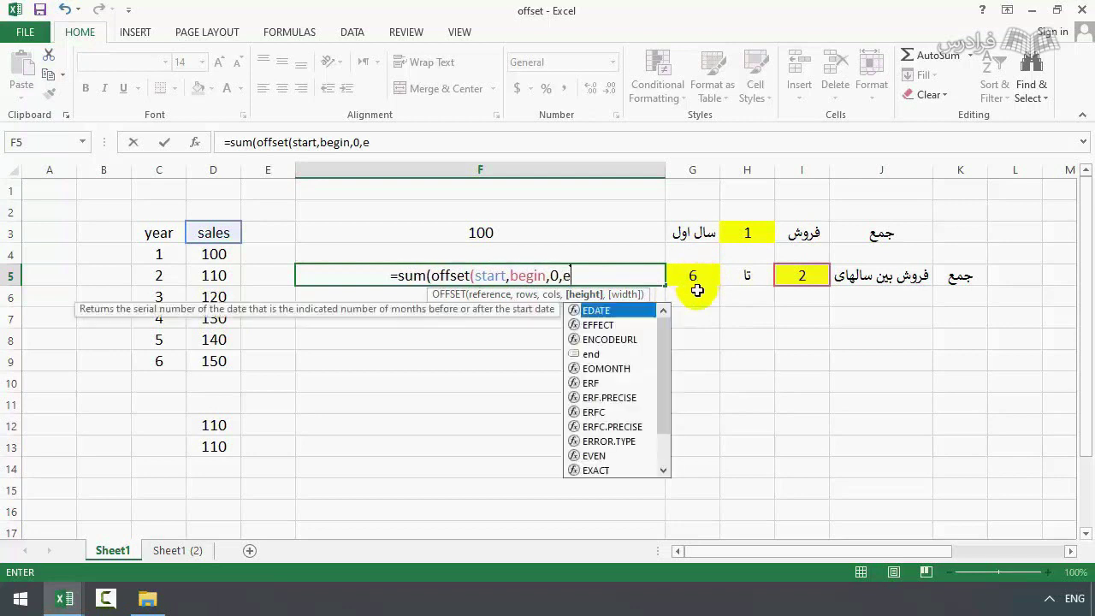
type("nd-")
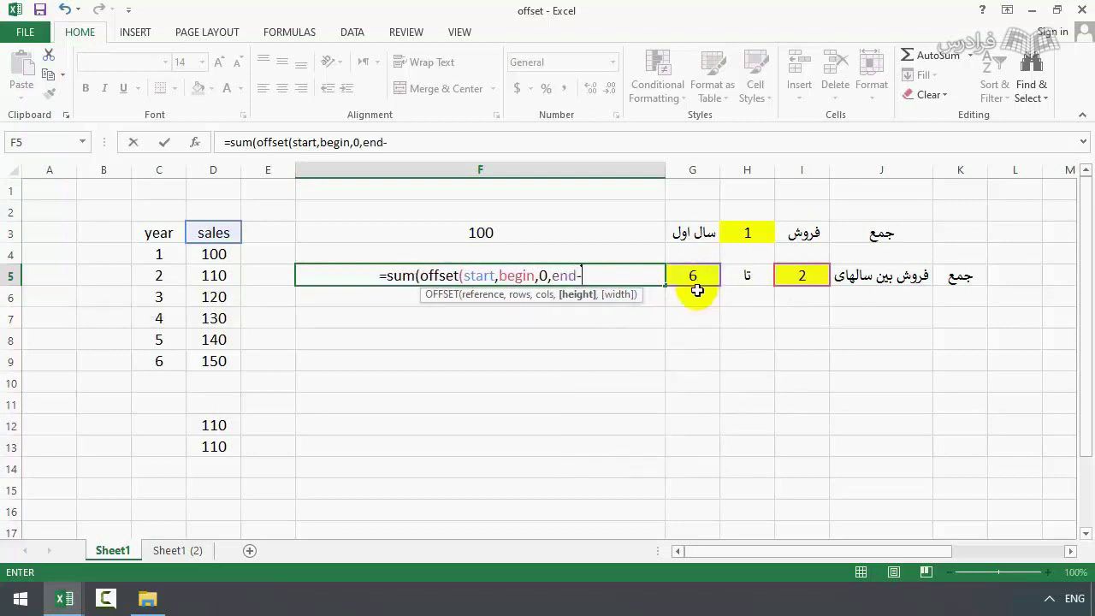
left_click(804, 279)
type("+1")
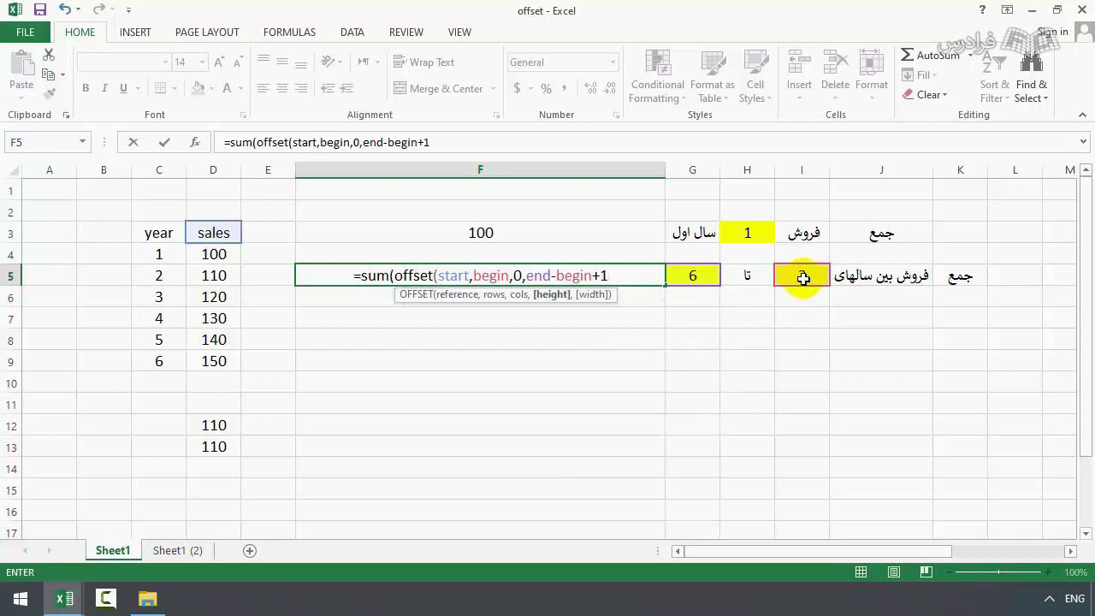
type(",1")
key("Return")
key("Return")
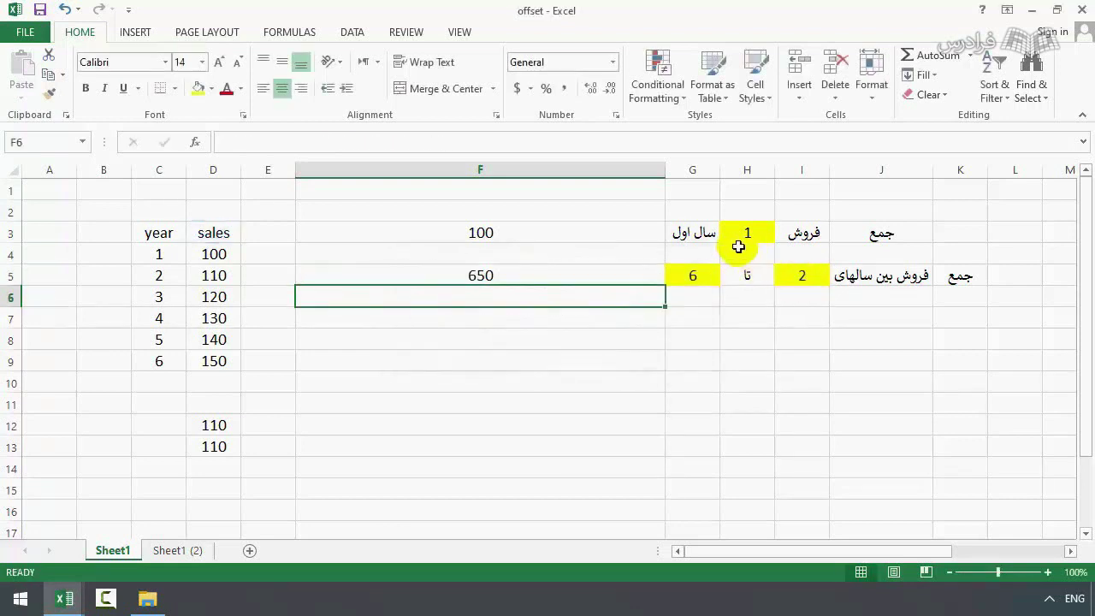
Test the F5 range sum by setting the start year in I5 to 5.
left_click(805, 277)
type("5")
key("Return")
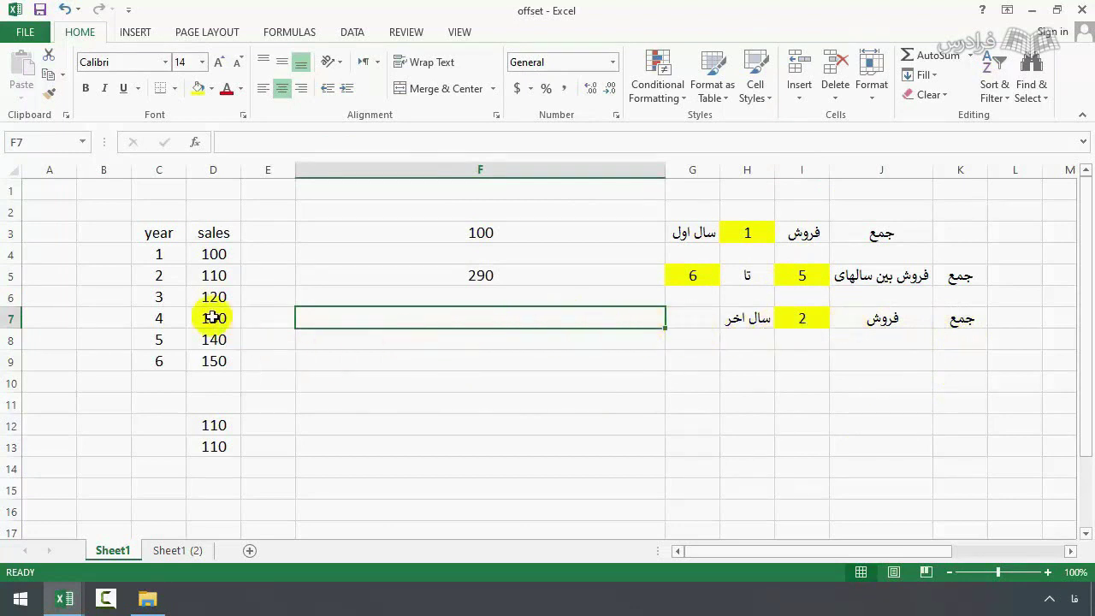
Name the yellow last-years count cell I7 year_2.
key("Right")
key("Right")
key("Right")
left_click(35, 144)
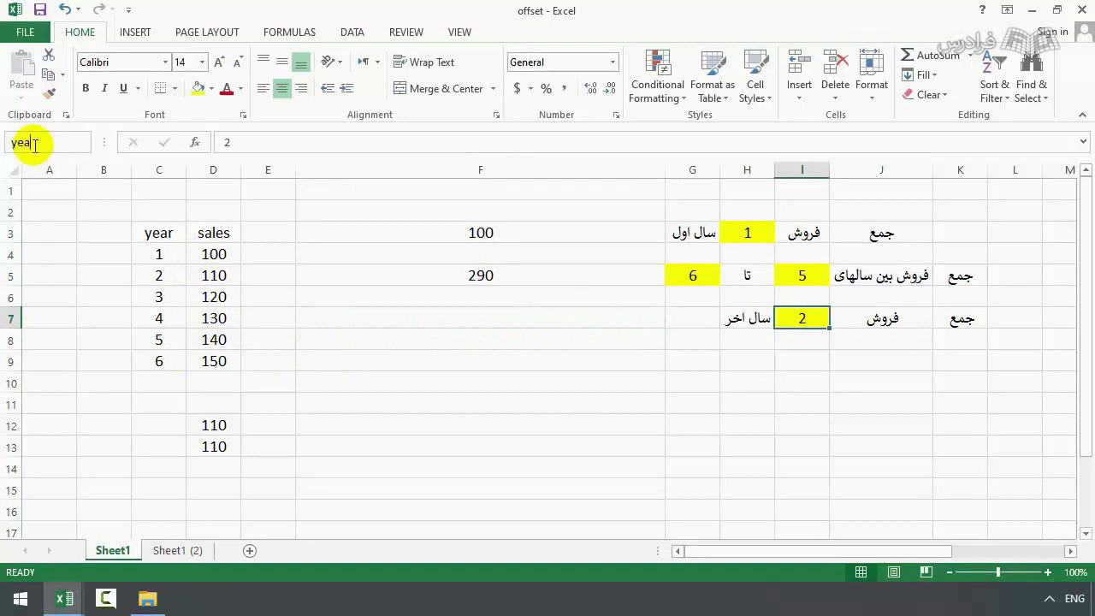
type("year_2")
key("Return")
Enter =SUM(OFFSET(start,6-year_2+1,0,year_2,1)) in F7 to sum the sales of the last years.
left_click(599, 320)
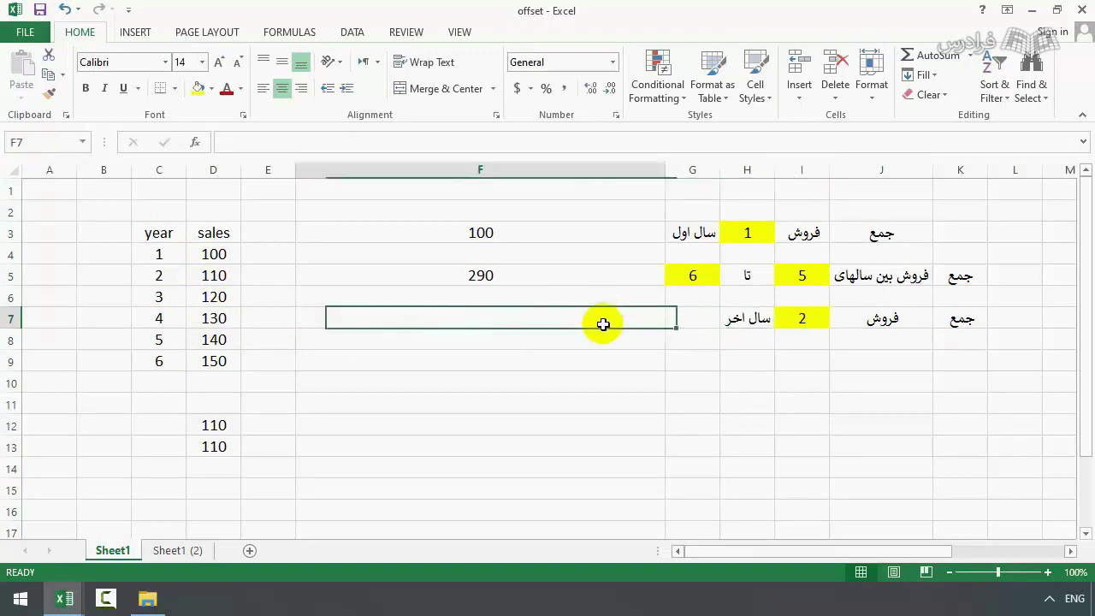
type("=")
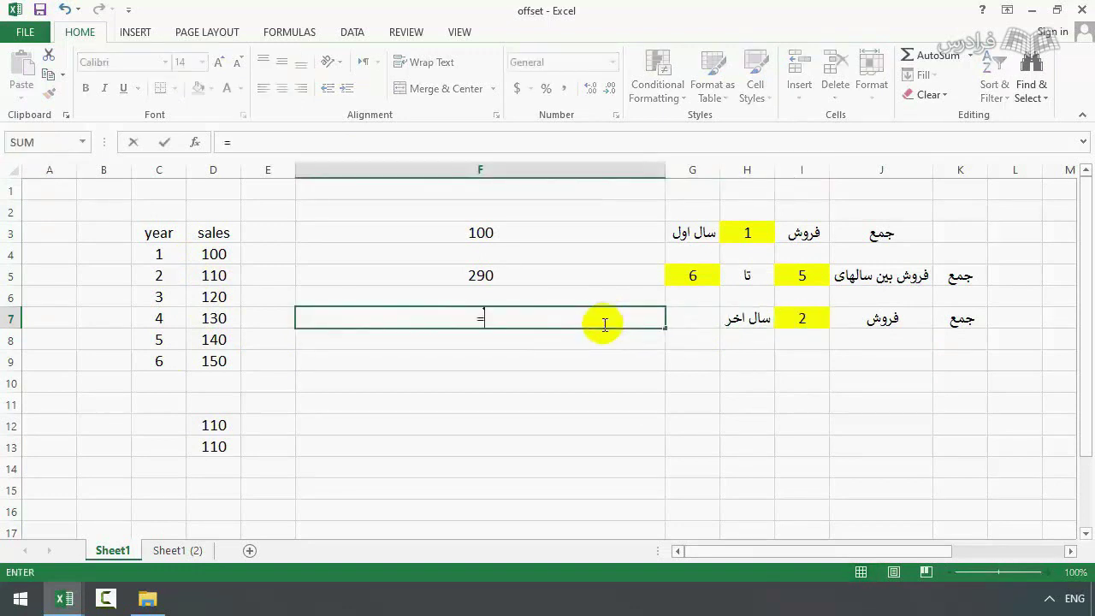
type("sum")
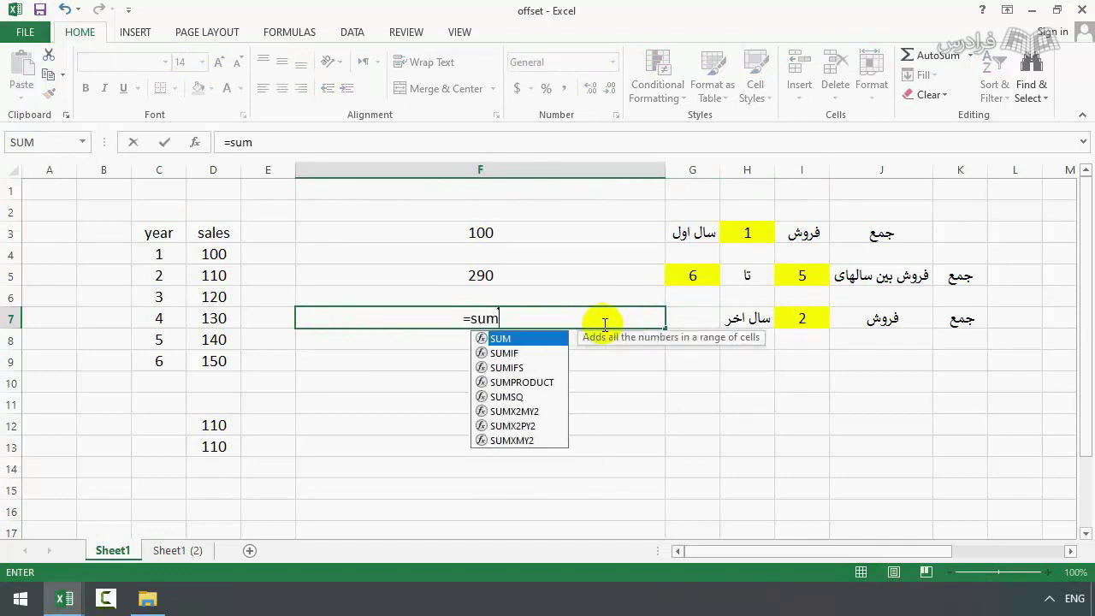
type("(offset")
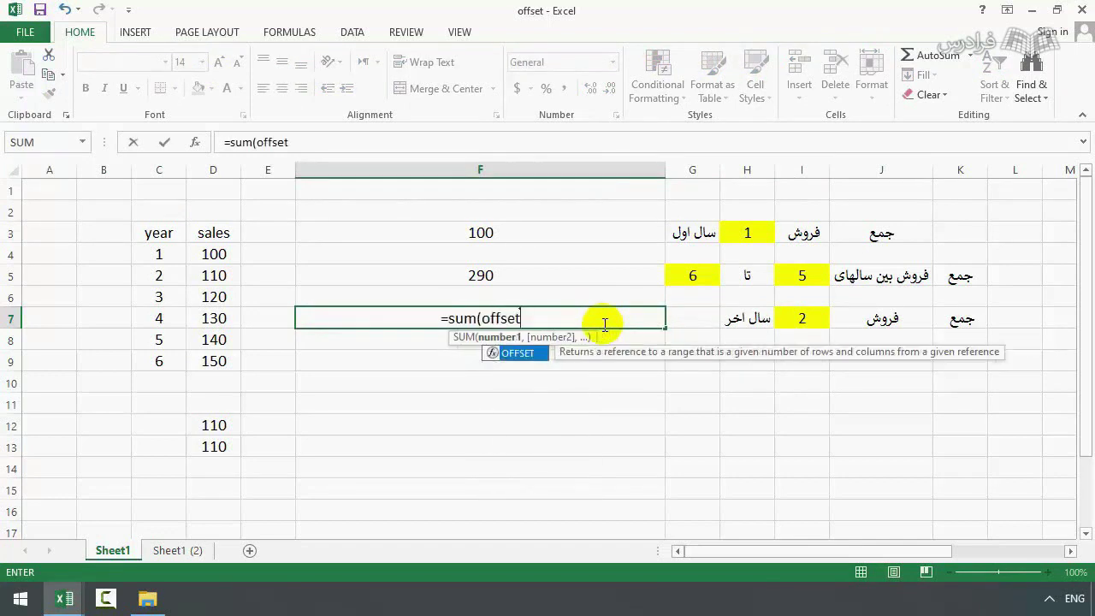
type("(start,")
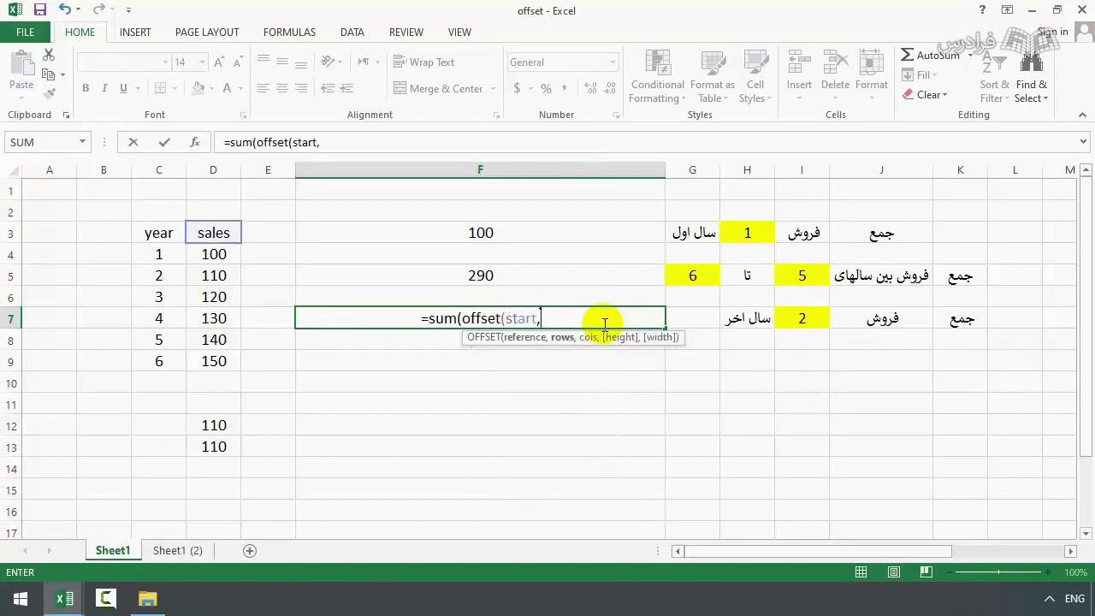
left_click(605, 323)
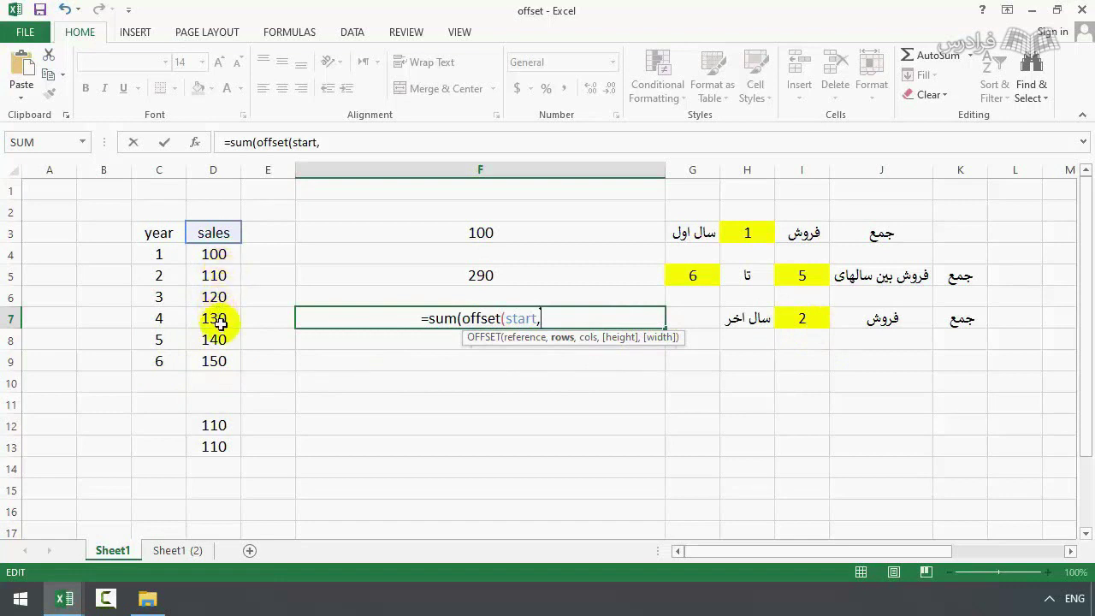
type("yea")
key("BackSpace")
key("BackSpace")
key("BackSpace")
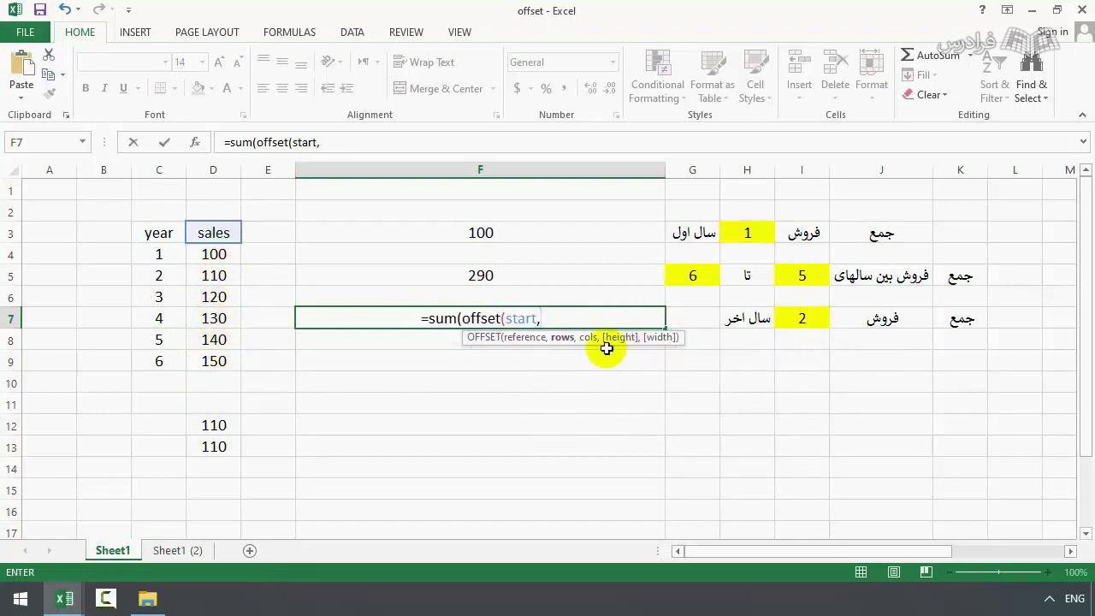
type("6-uear=")
key("BackSpace")
key("BackSpace")
key("BackSpace")
key("BackSpace")
key("BackSpace")
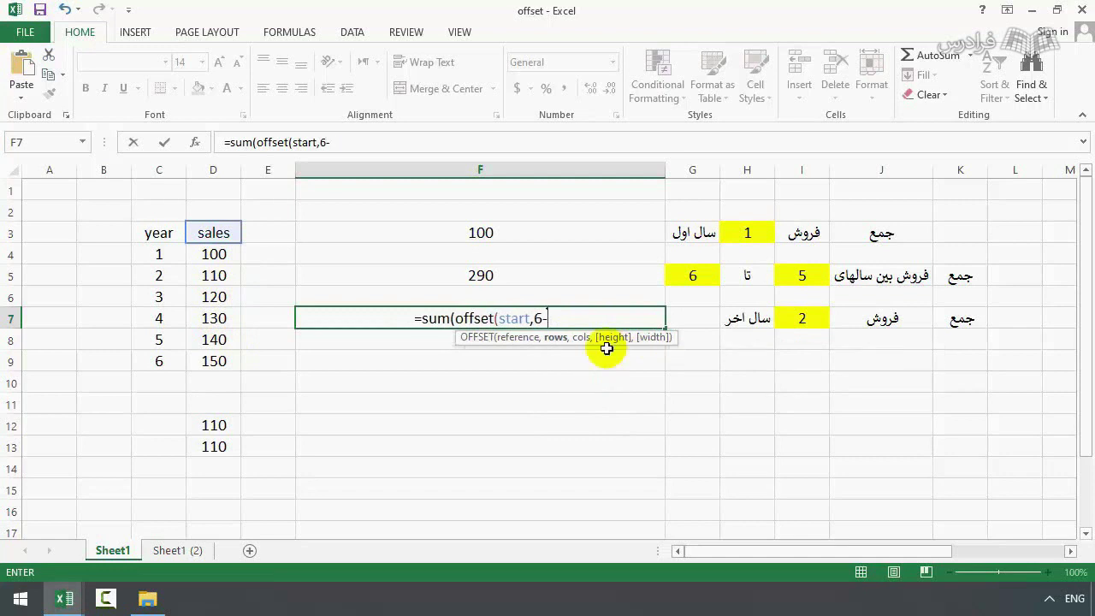
type("year")
double_click(587, 382)
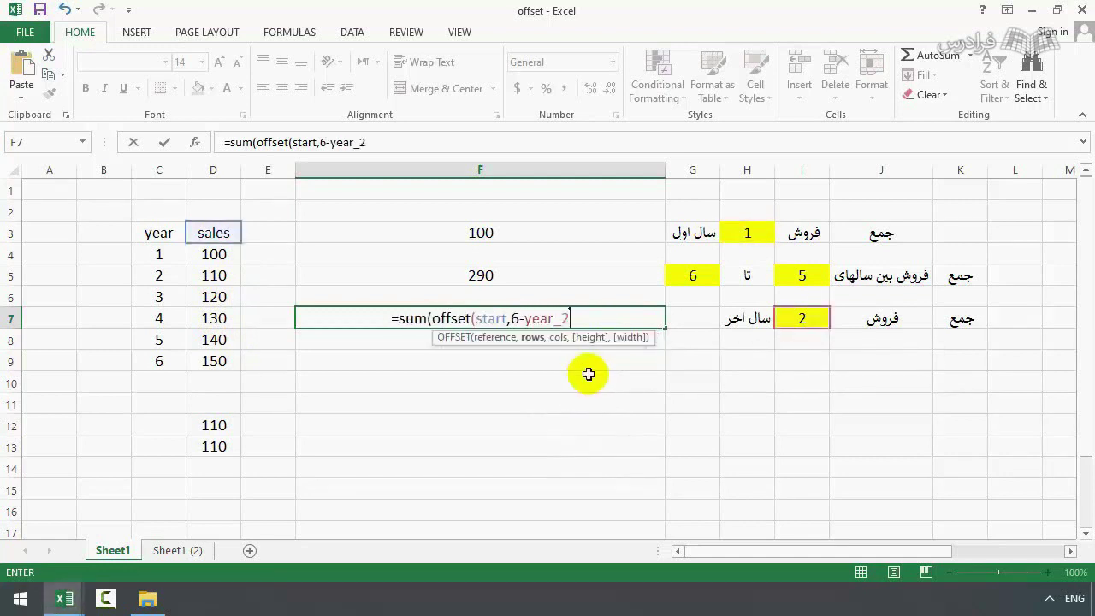
type("+1,0")
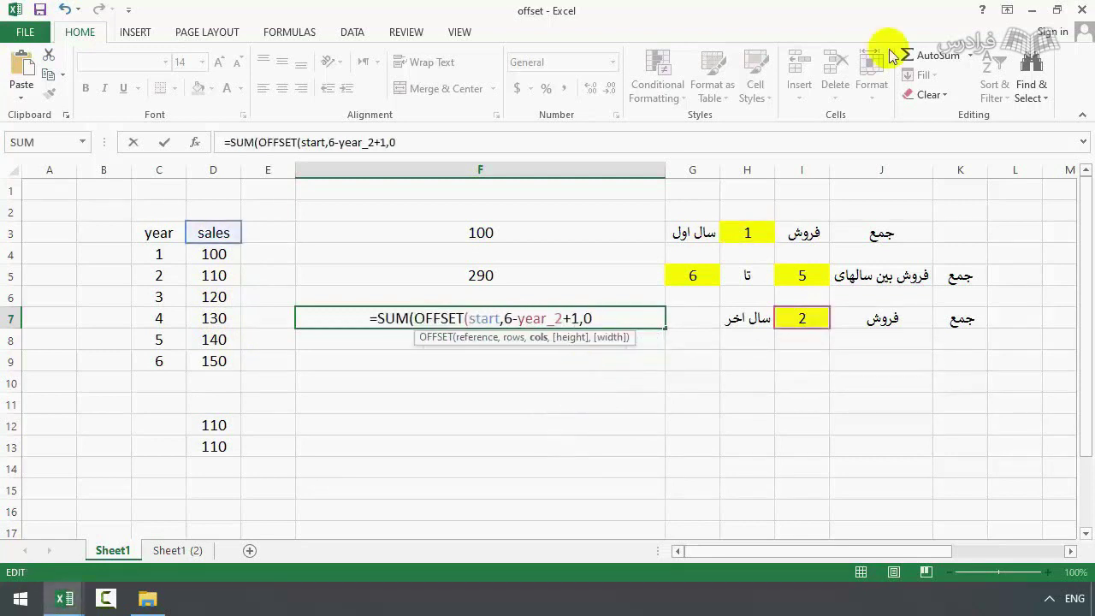
type(",")
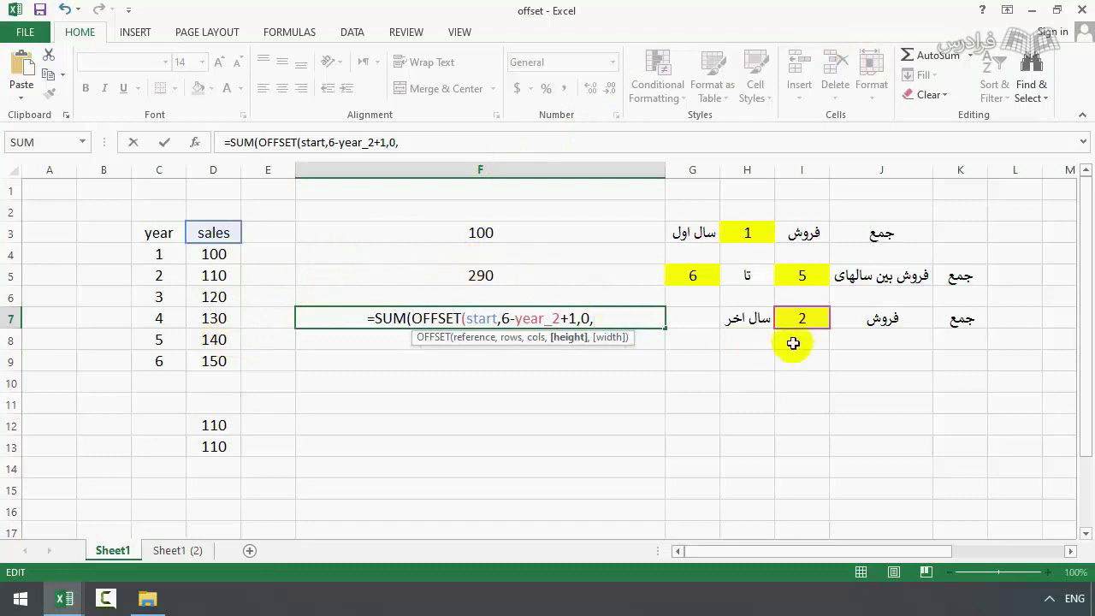
left_click(801, 322)
type(",")
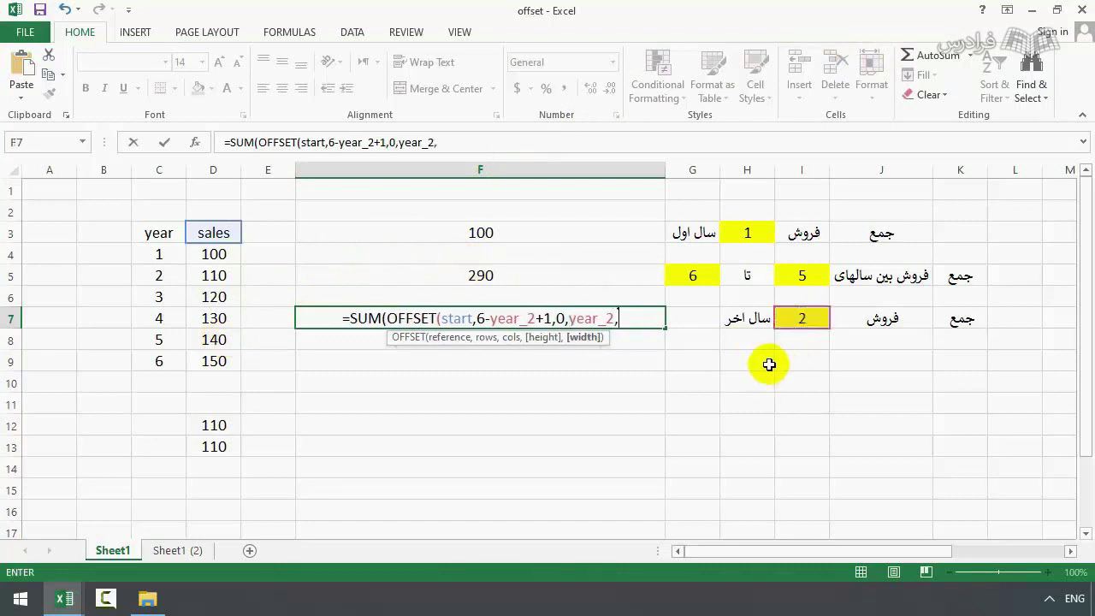
type("1")
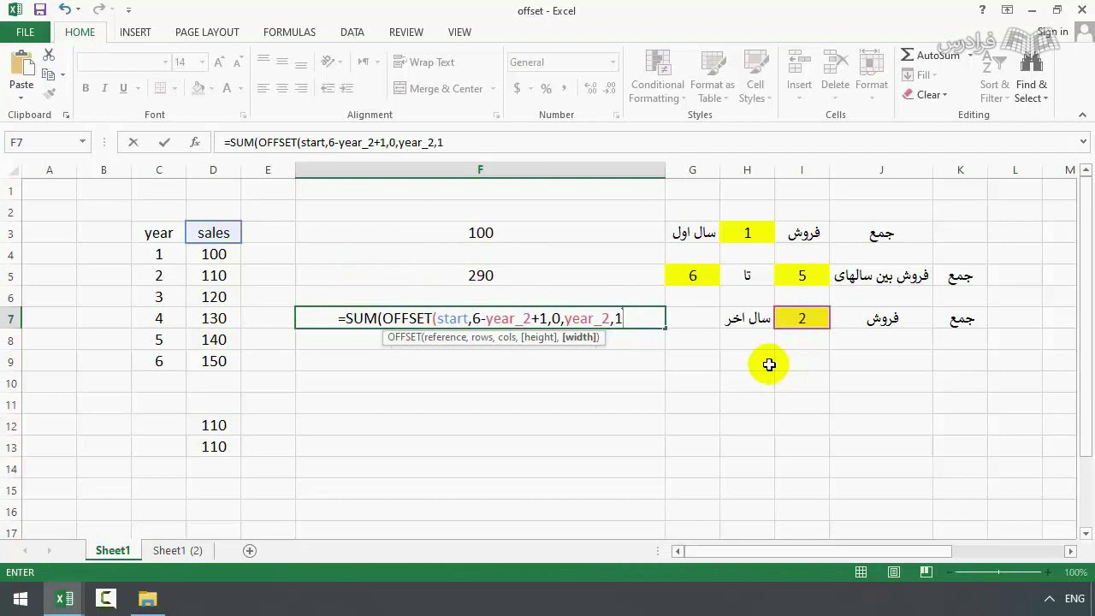
key("Return")
Test the F7 sum by setting the last-years count in I7 to 4.
left_click(801, 316)
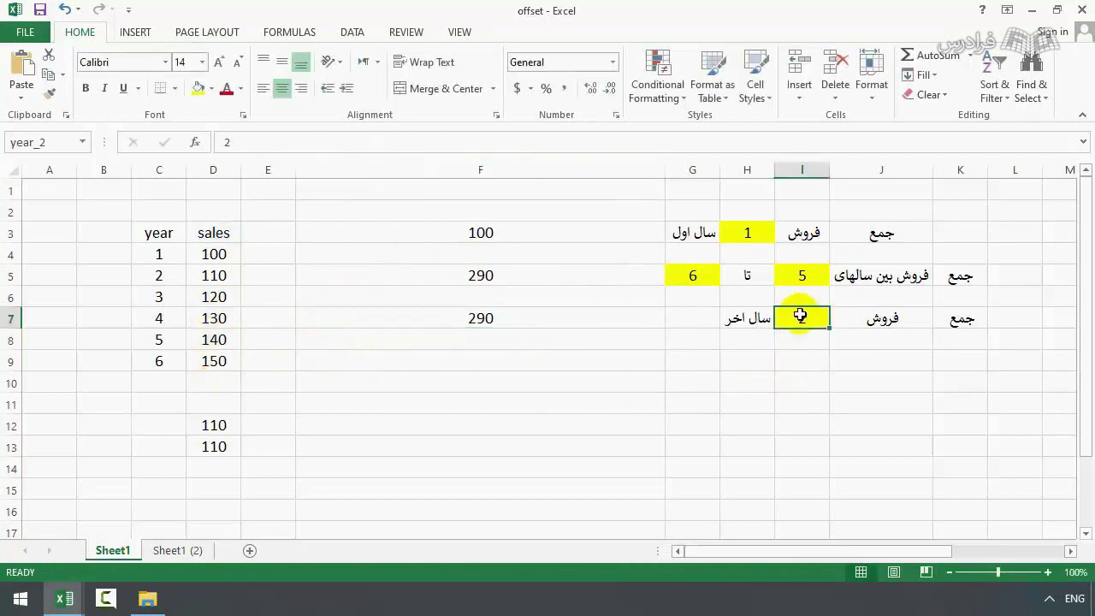
type("4")
key("Return")
Enter =SUM(OFFSET(start,6,0,-year_2,1)) in F8 to sum the last years' sales with a negative height.
left_click(482, 338)
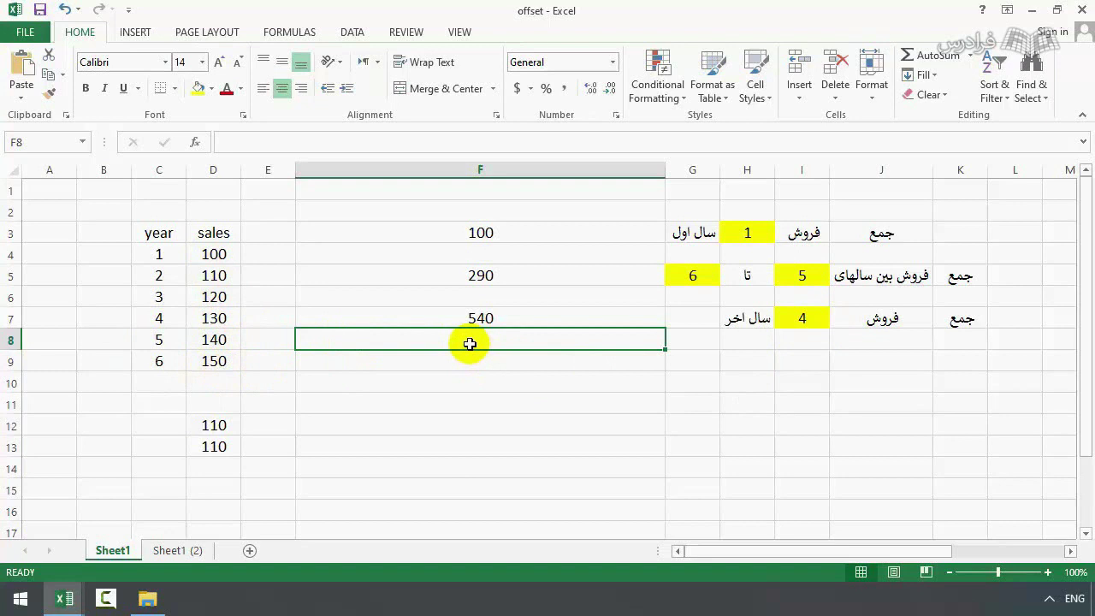
type("=sum(offset(")
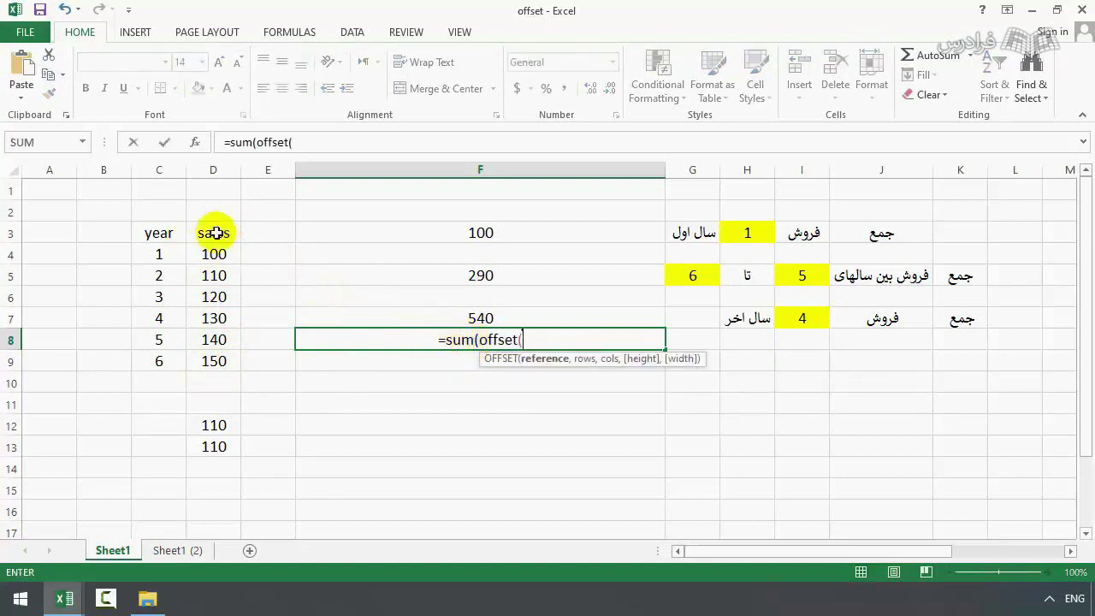
type("start")
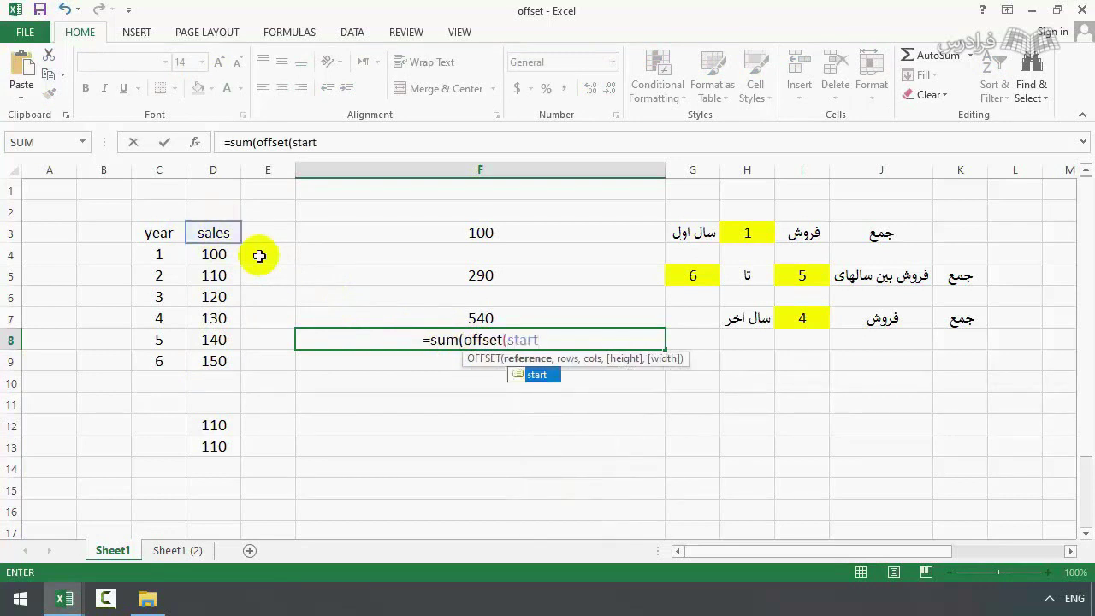
type(",")
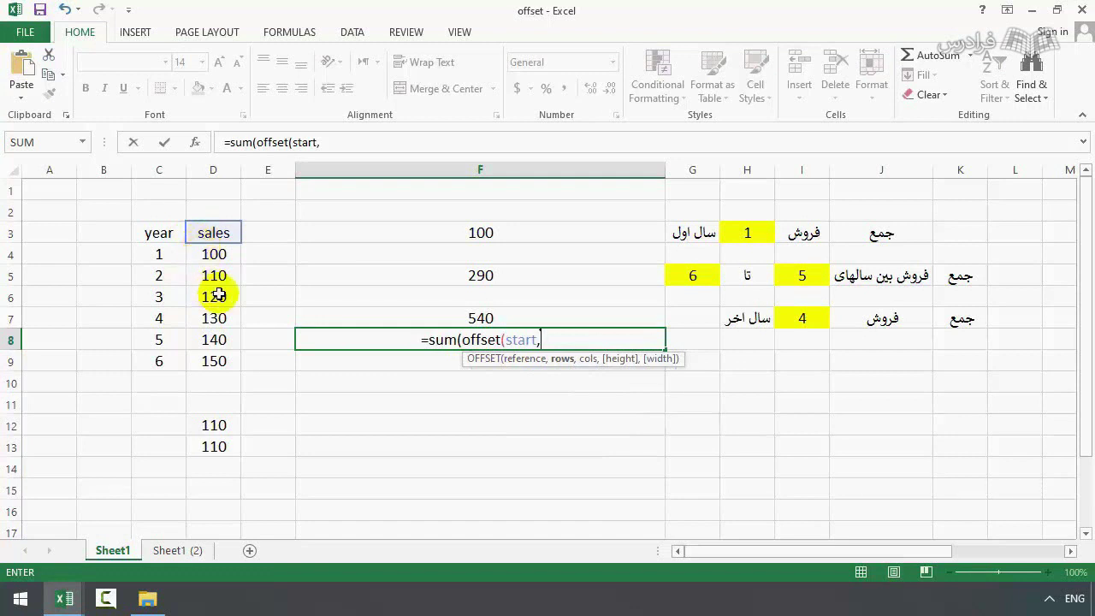
type("6,0,")
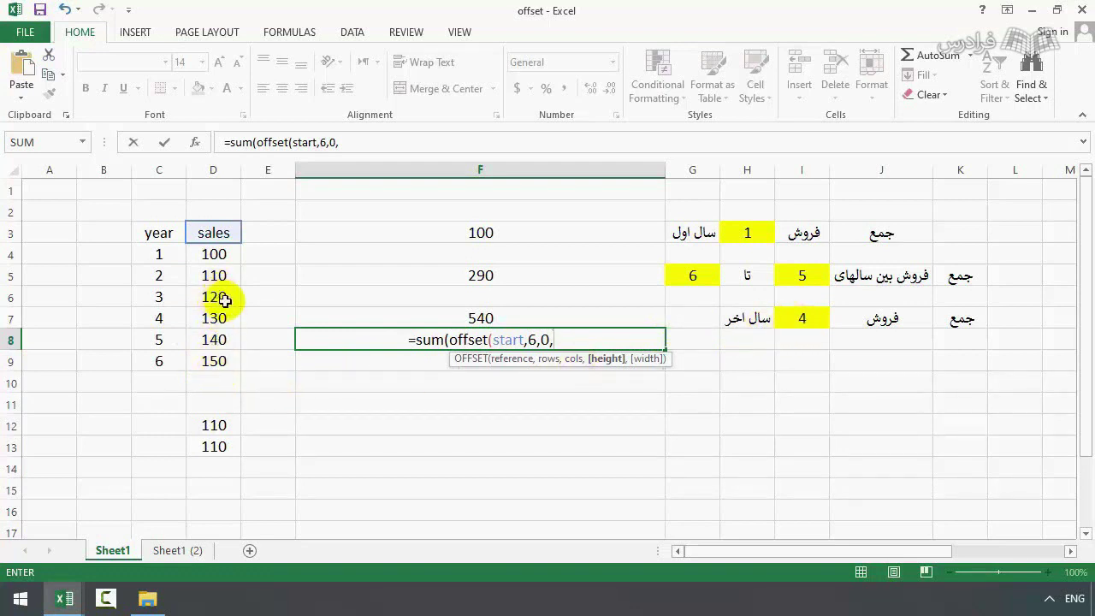
type("-")
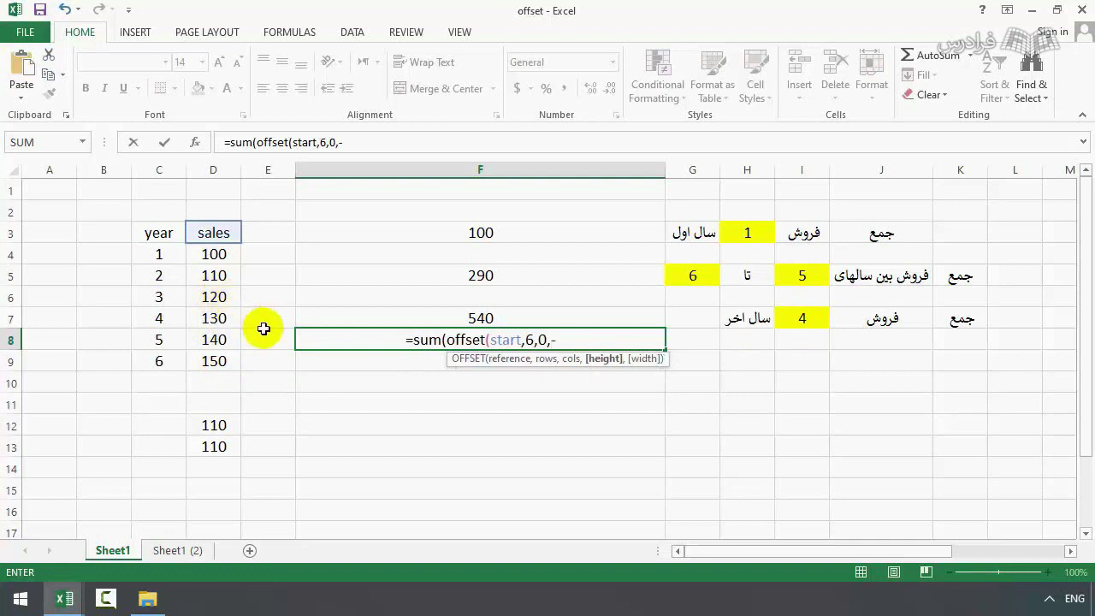
left_click(810, 319)
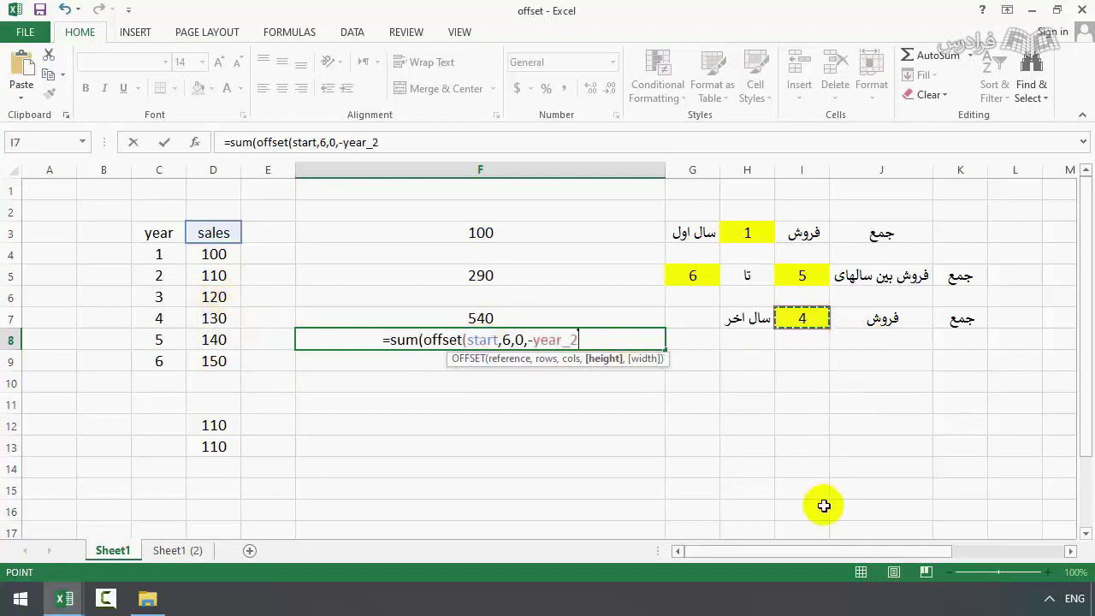
type(",")
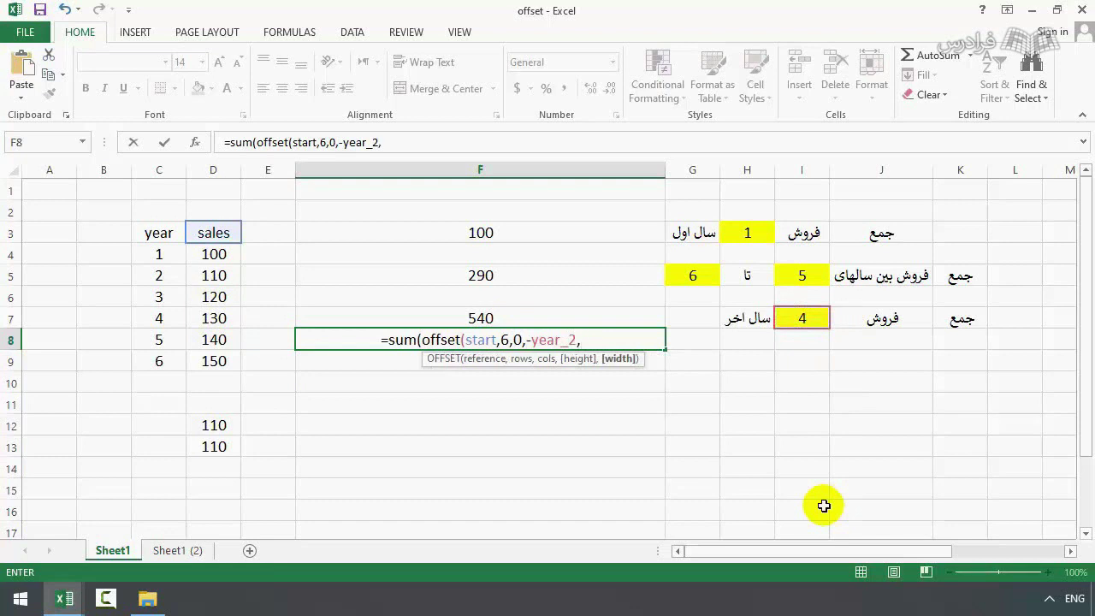
type("1")
key("Return")
key("Return")
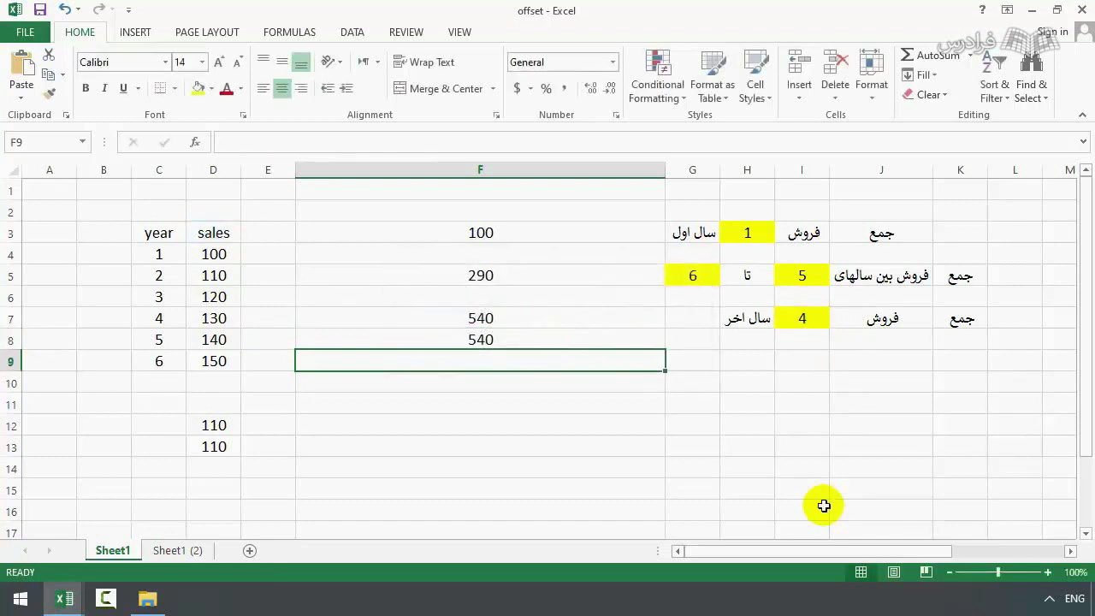
Test the F7 and F8 sums by setting the last-years count in I7 to 2.
left_click(798, 317)
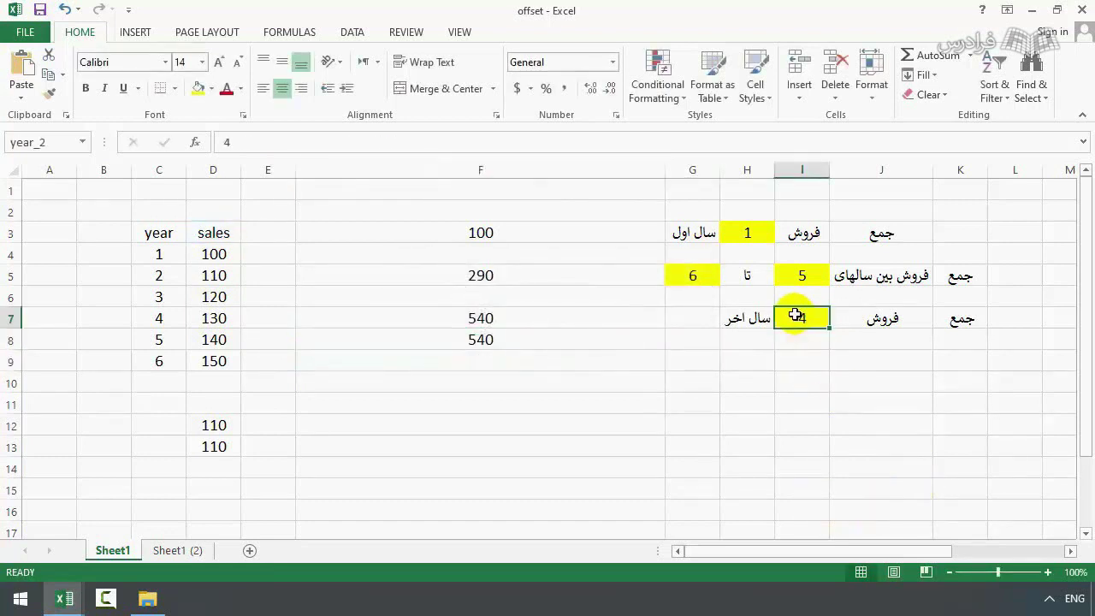
type("2")
key("Return")
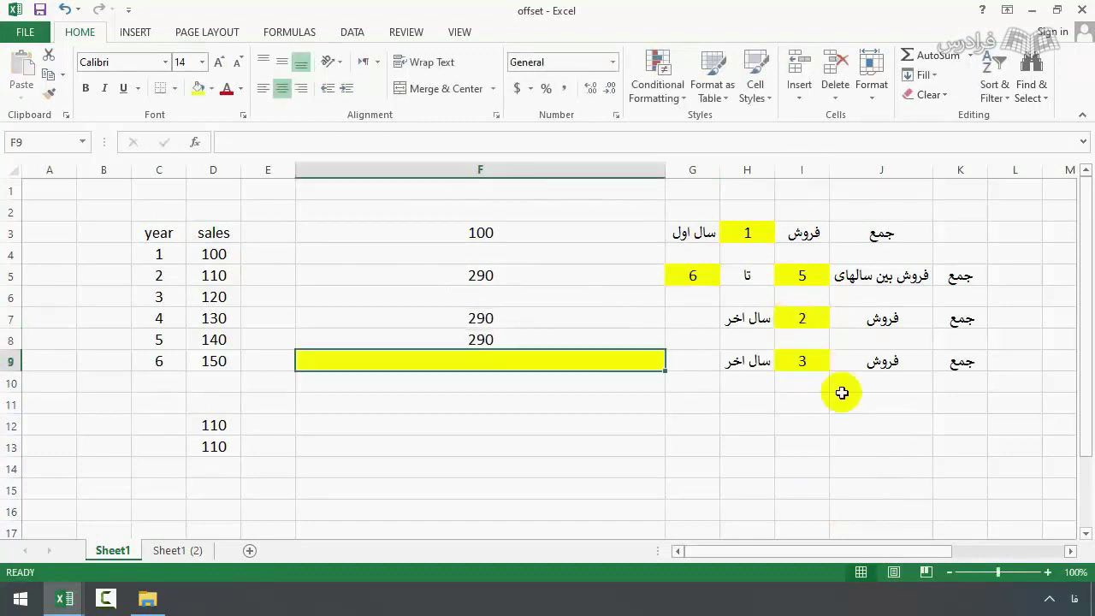